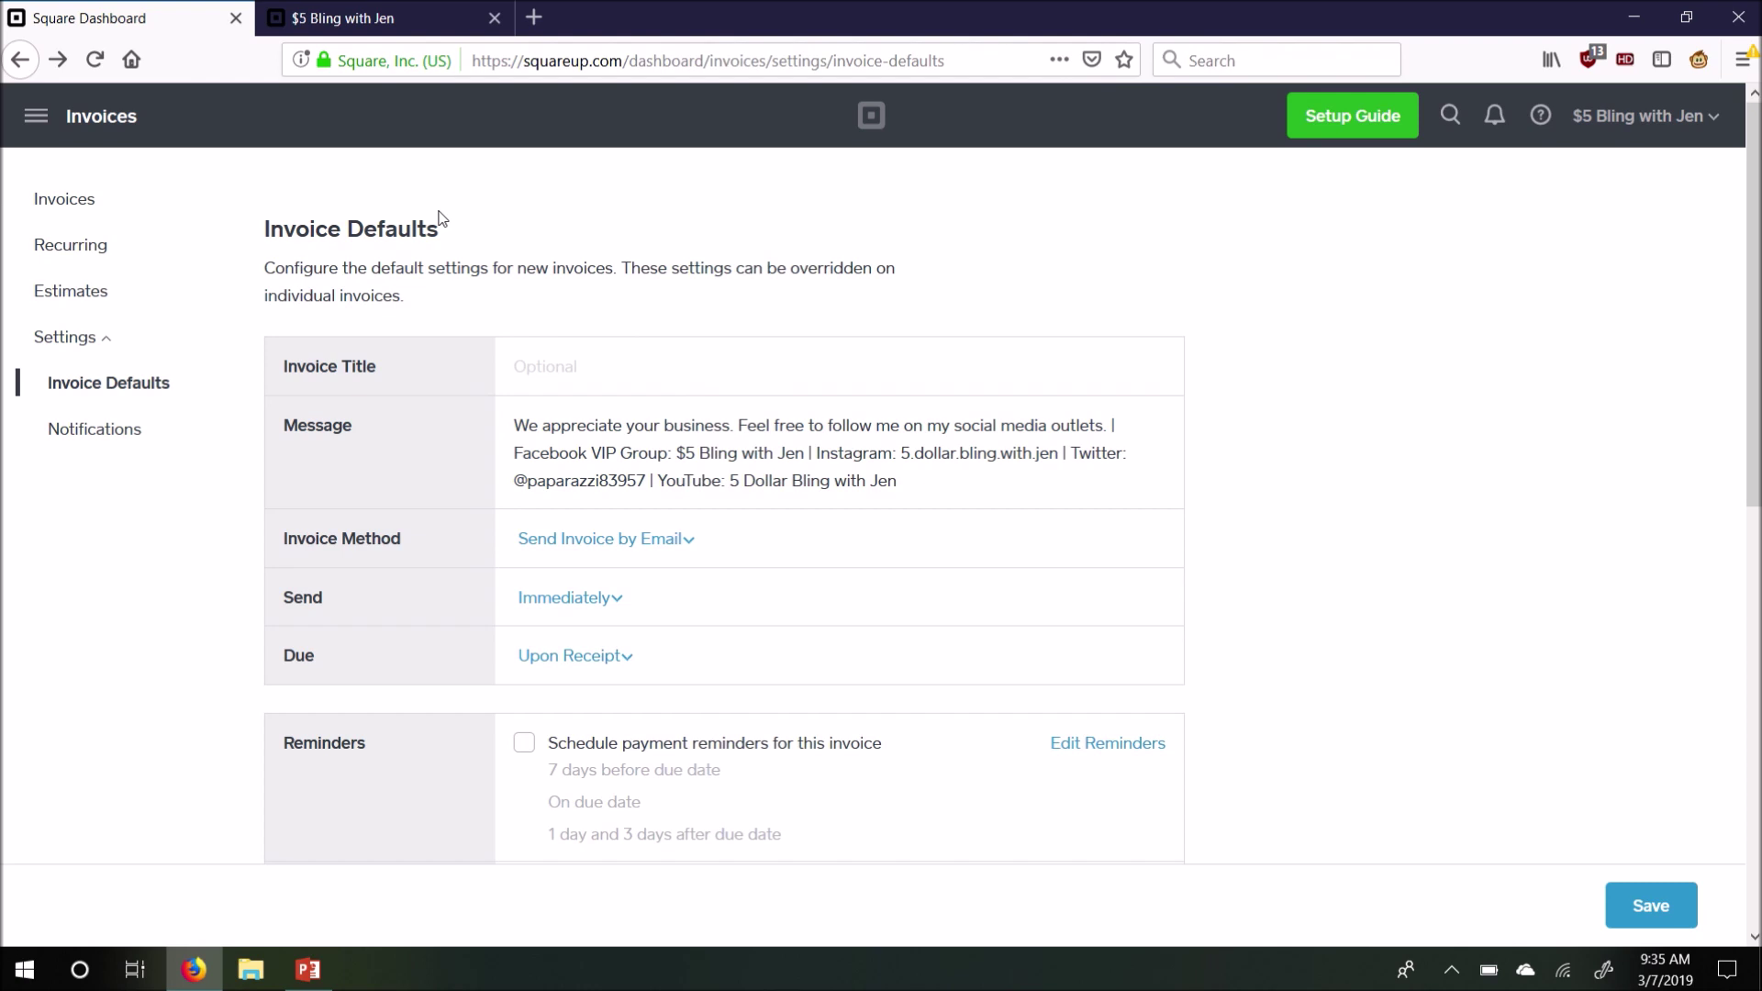
# Review the default settings for new invoices through the reminder, shipping, tipping and card-on-file options, and open the invoice inventory management settings
pyautogui.click(37, 116)
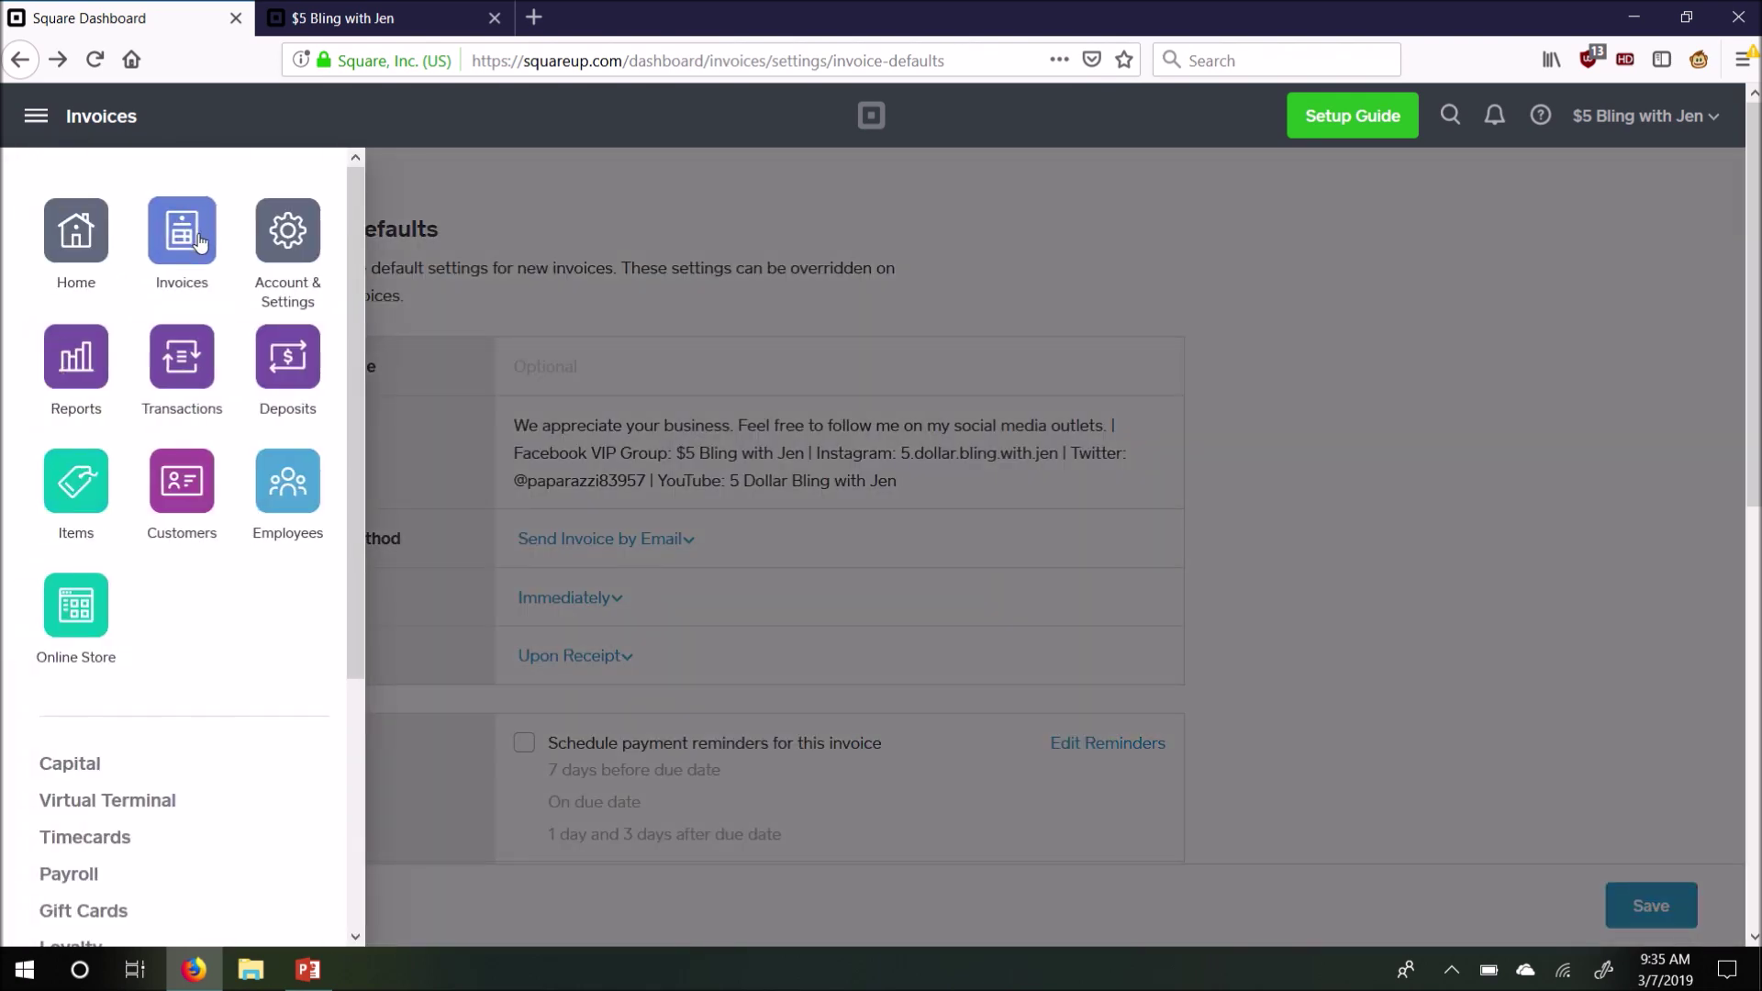
pyautogui.click(411, 187)
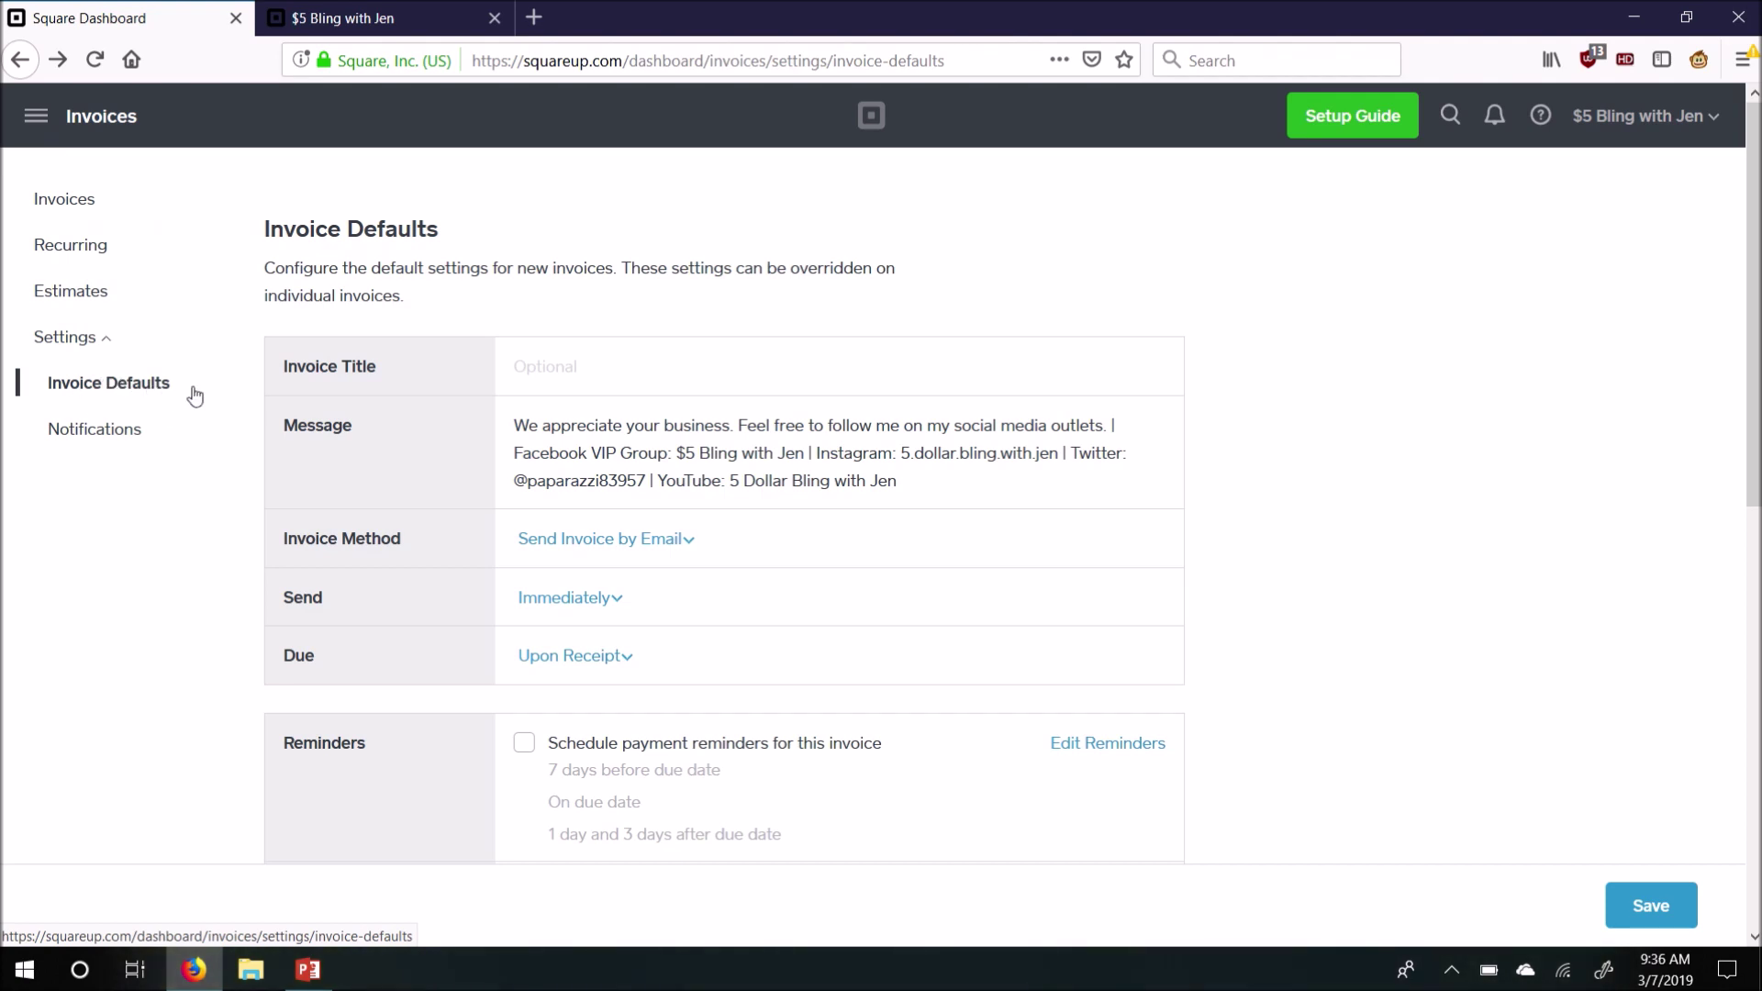
pyautogui.scroll(-2, 1753, 303)
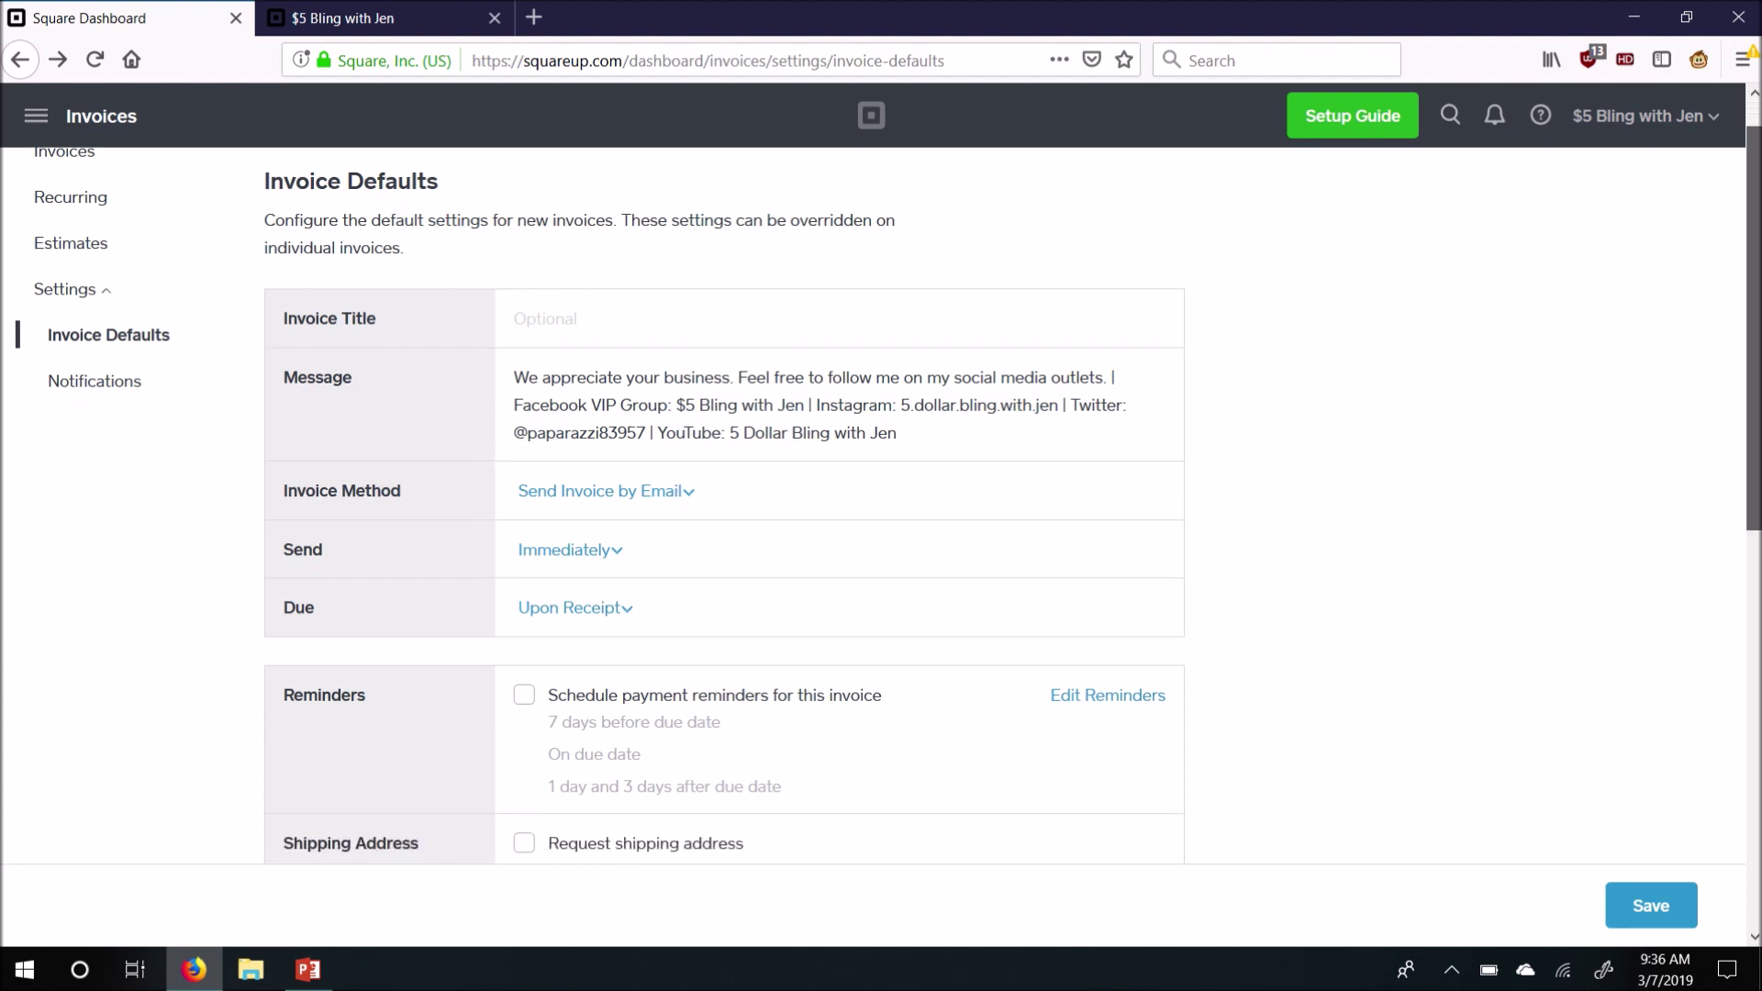
pyautogui.scroll(1, 881, 275)
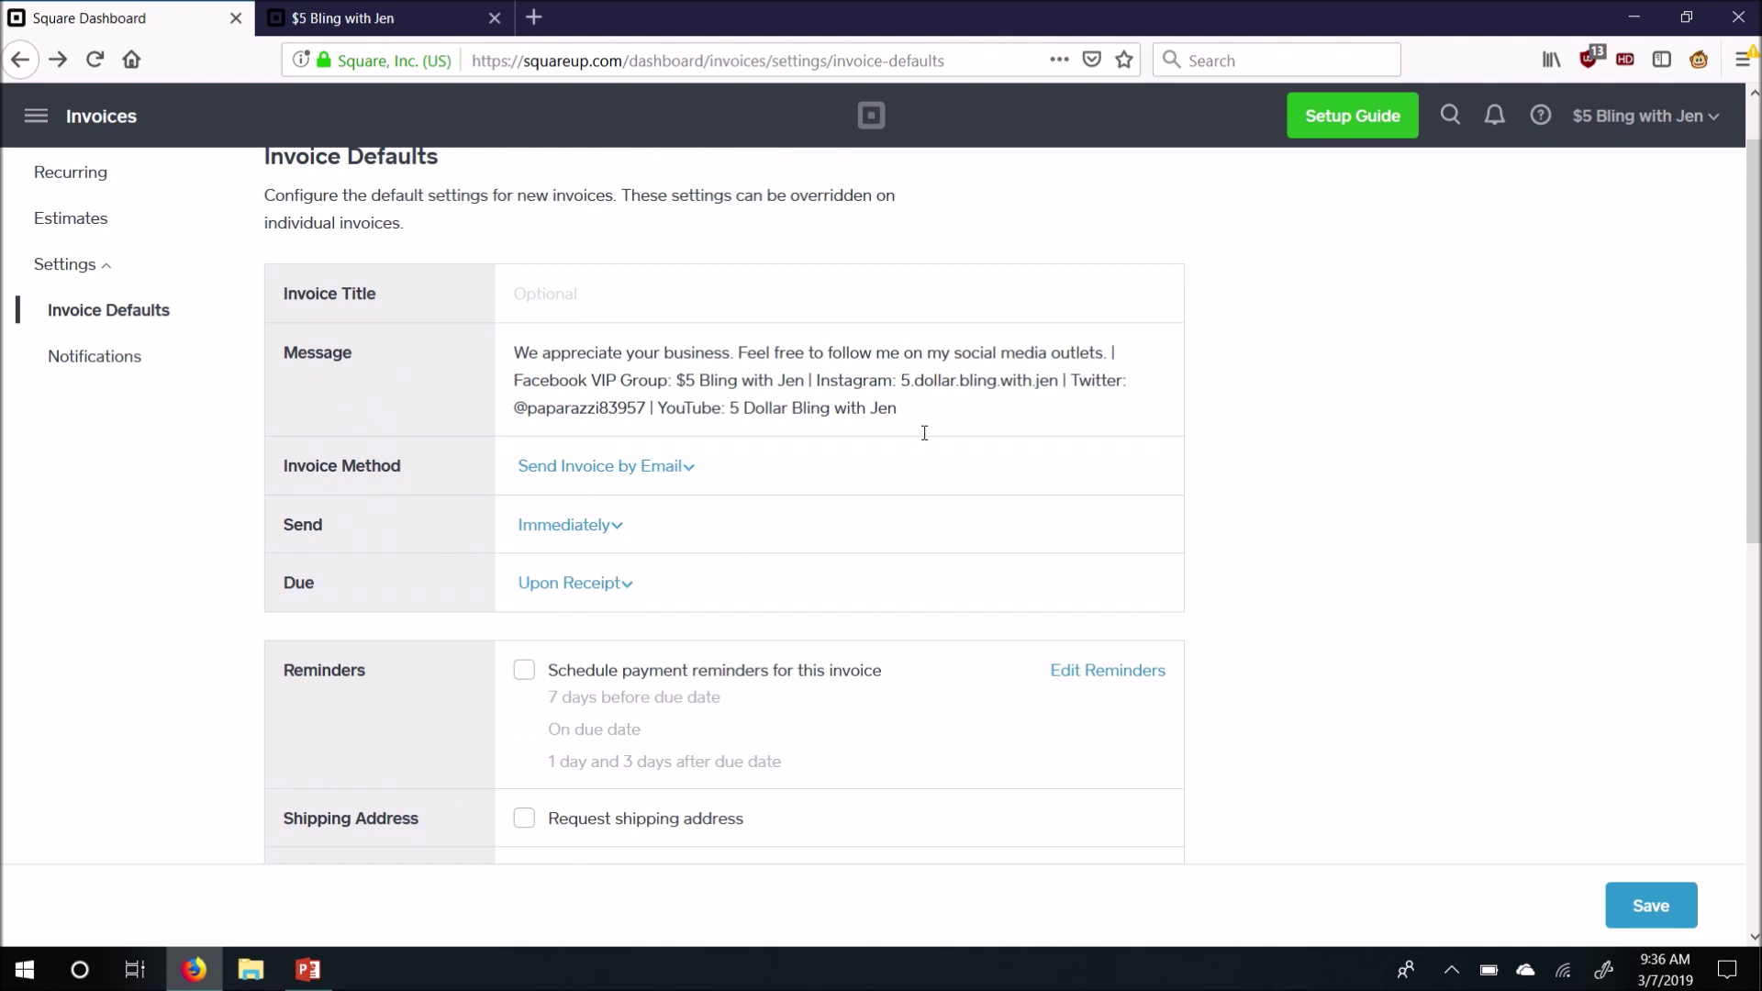
pyautogui.scroll(-4, 1753, 367)
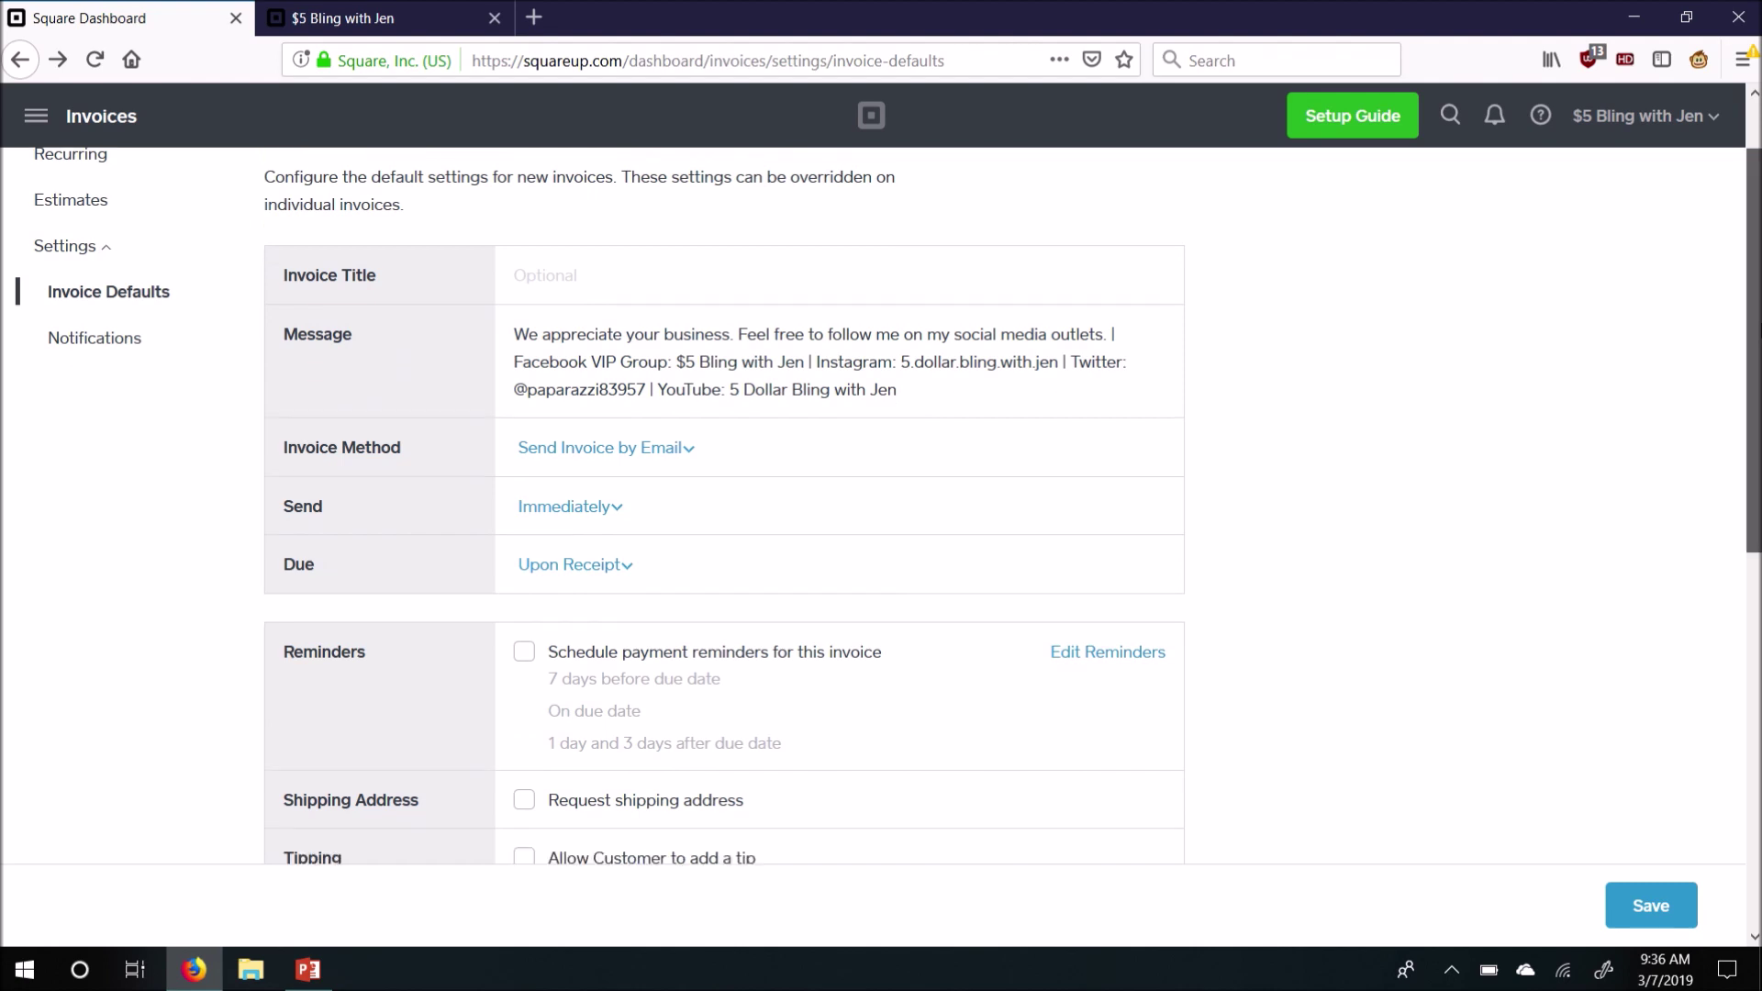
pyautogui.scroll(-2, 1258, 468)
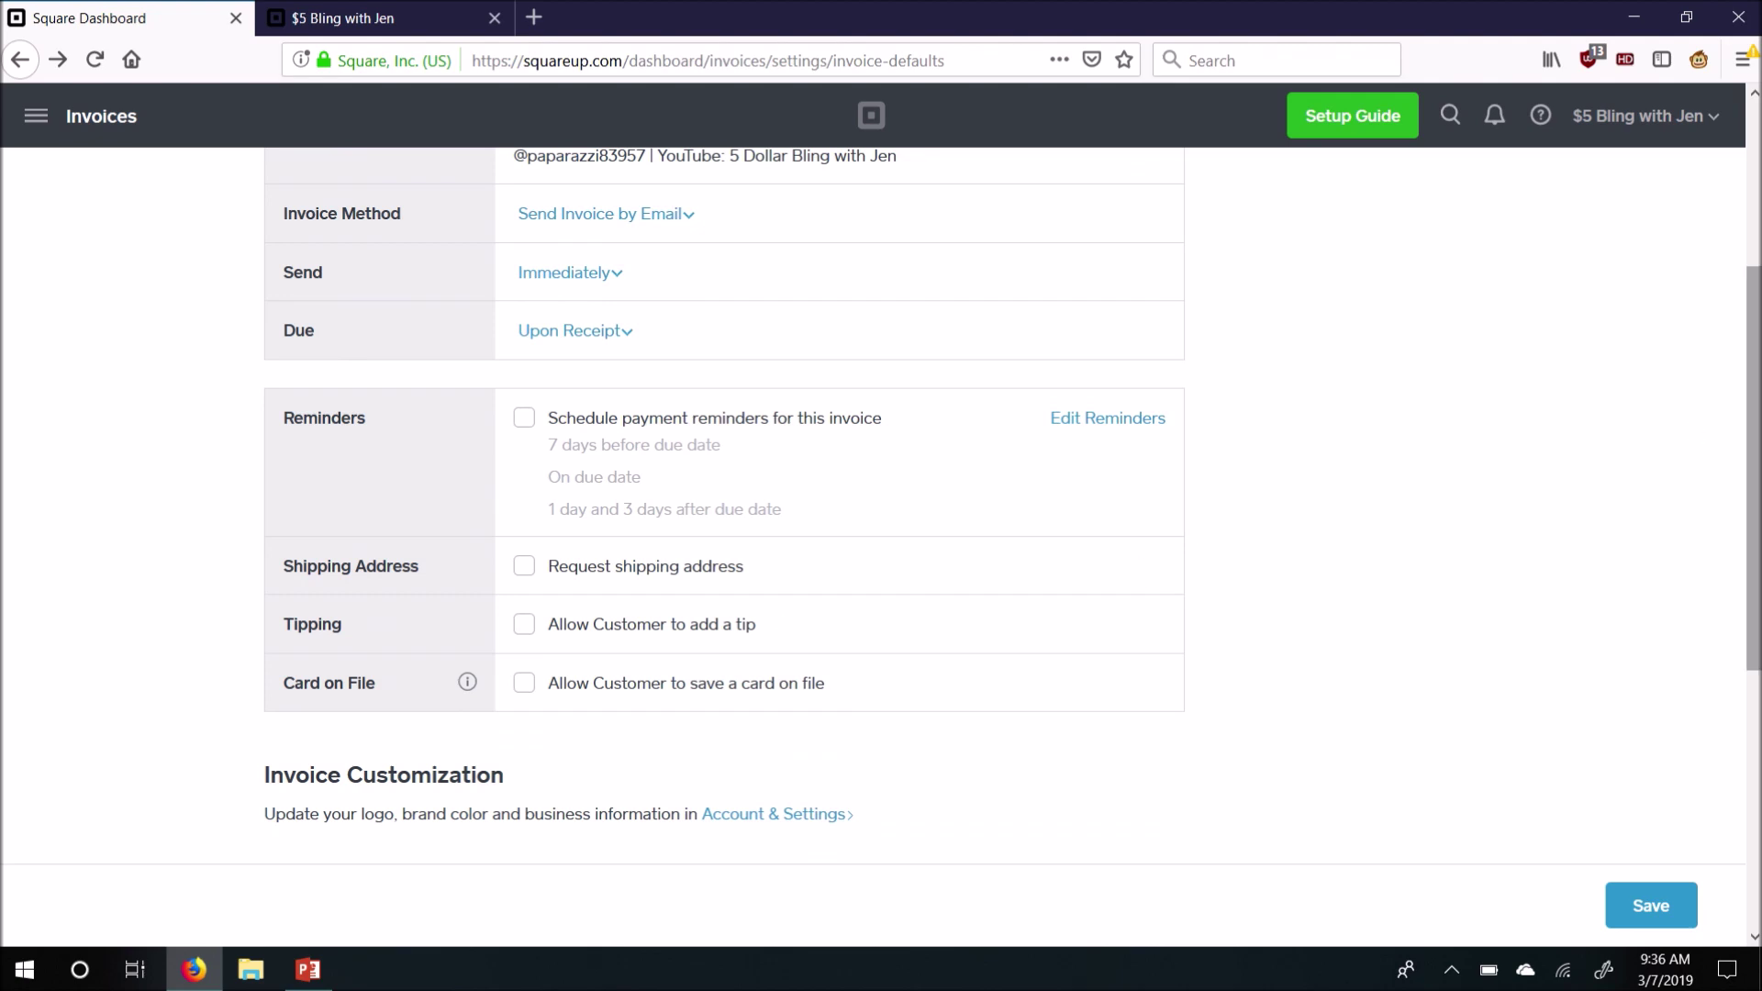
pyautogui.moveTo(1753, 417); pyautogui.dragTo(1753, 601)
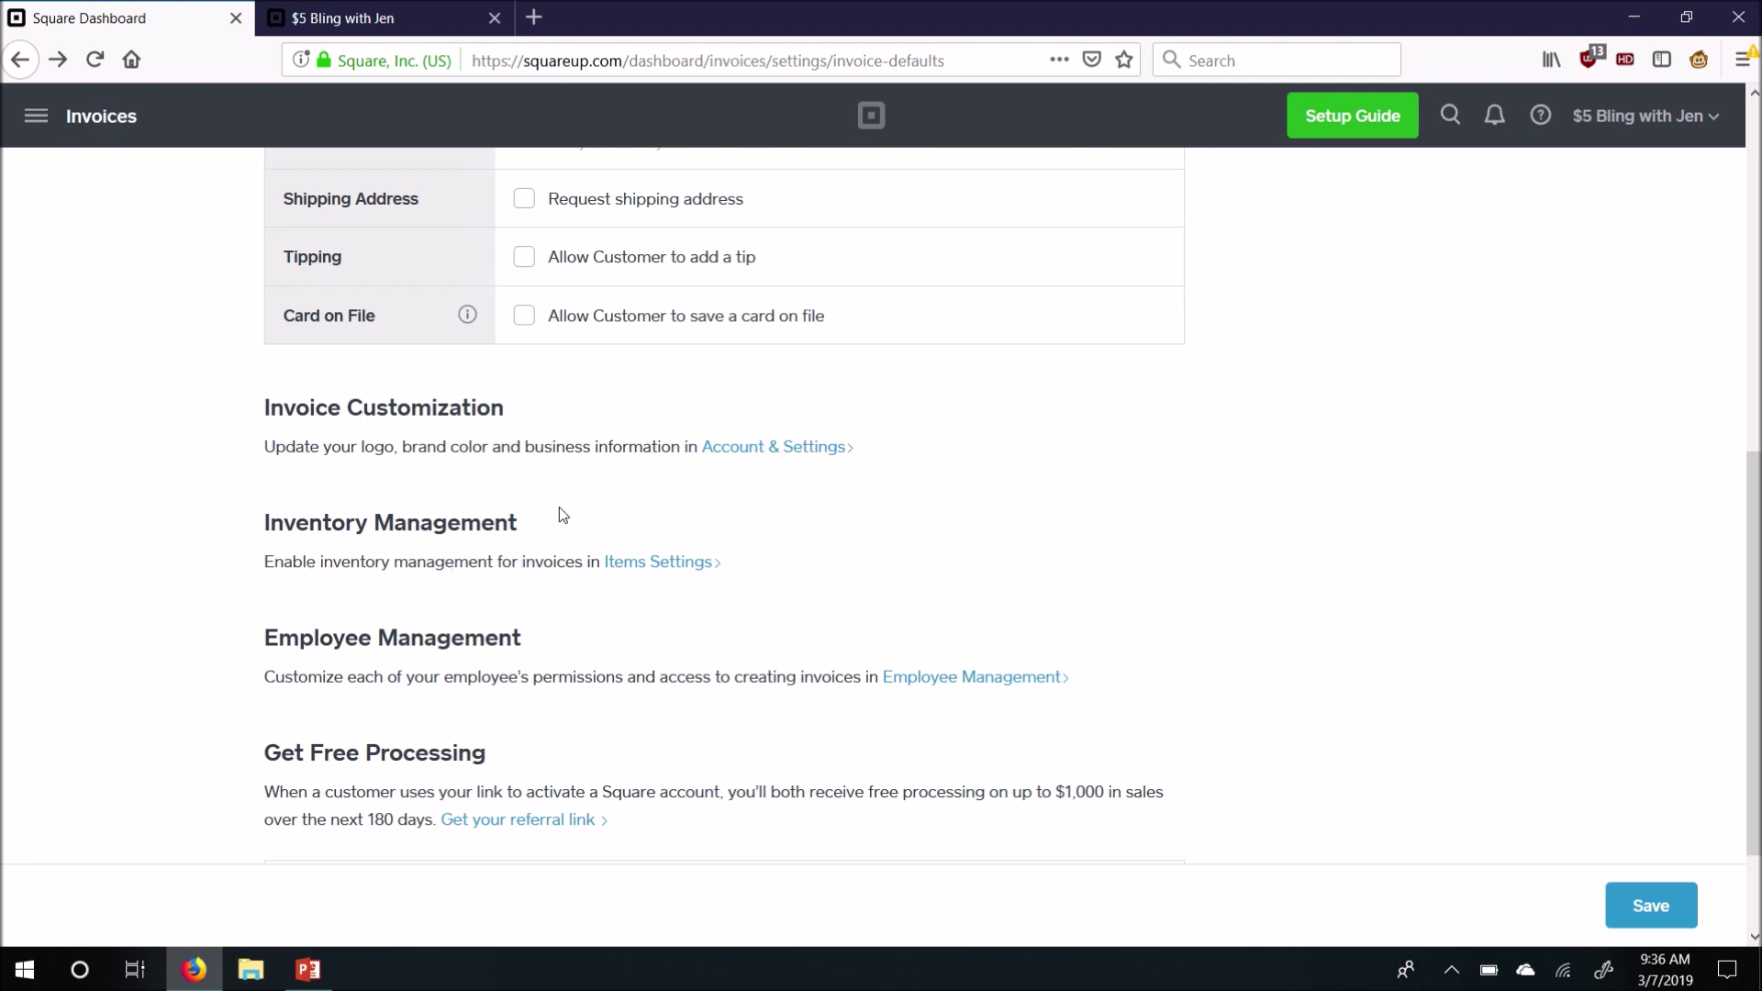
pyautogui.click(694, 574)
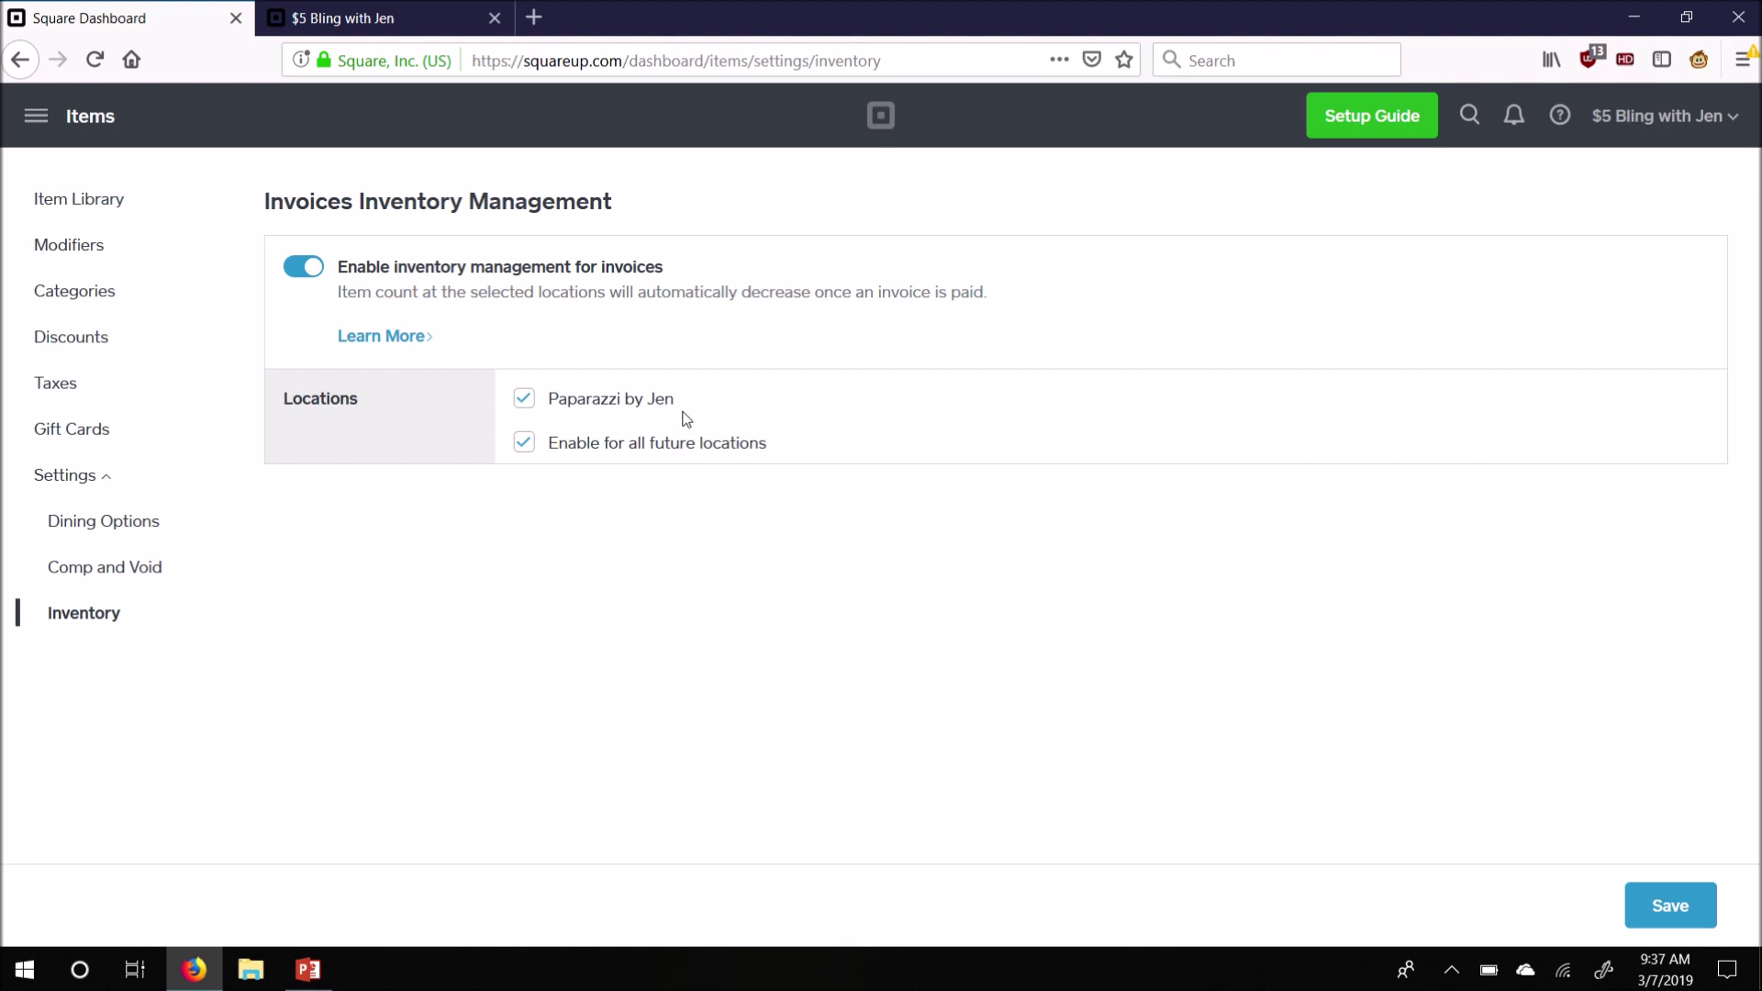
# Browse the public storefront's introduction and product sections down to the Blue necklaces, and return to the invoice inventory management settings
pyautogui.click(336, 13)
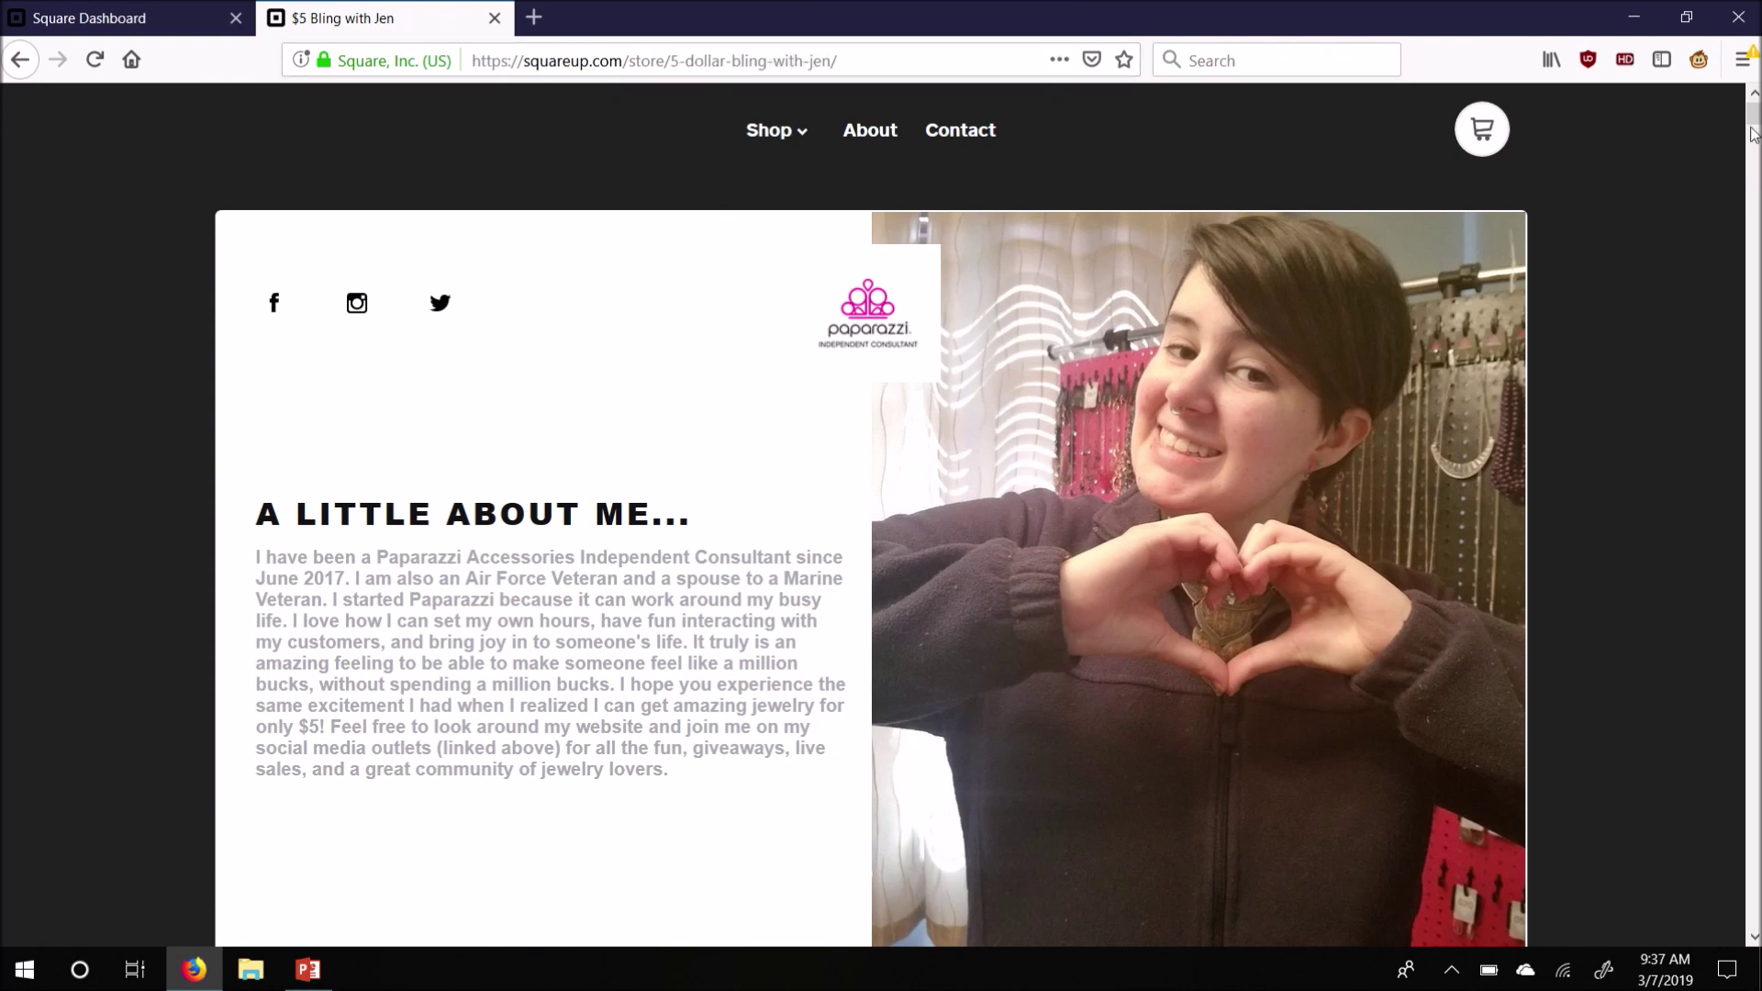
pyautogui.moveTo(1753, 117); pyautogui.dragTo(2, 312)
pyautogui.click(92, 22)
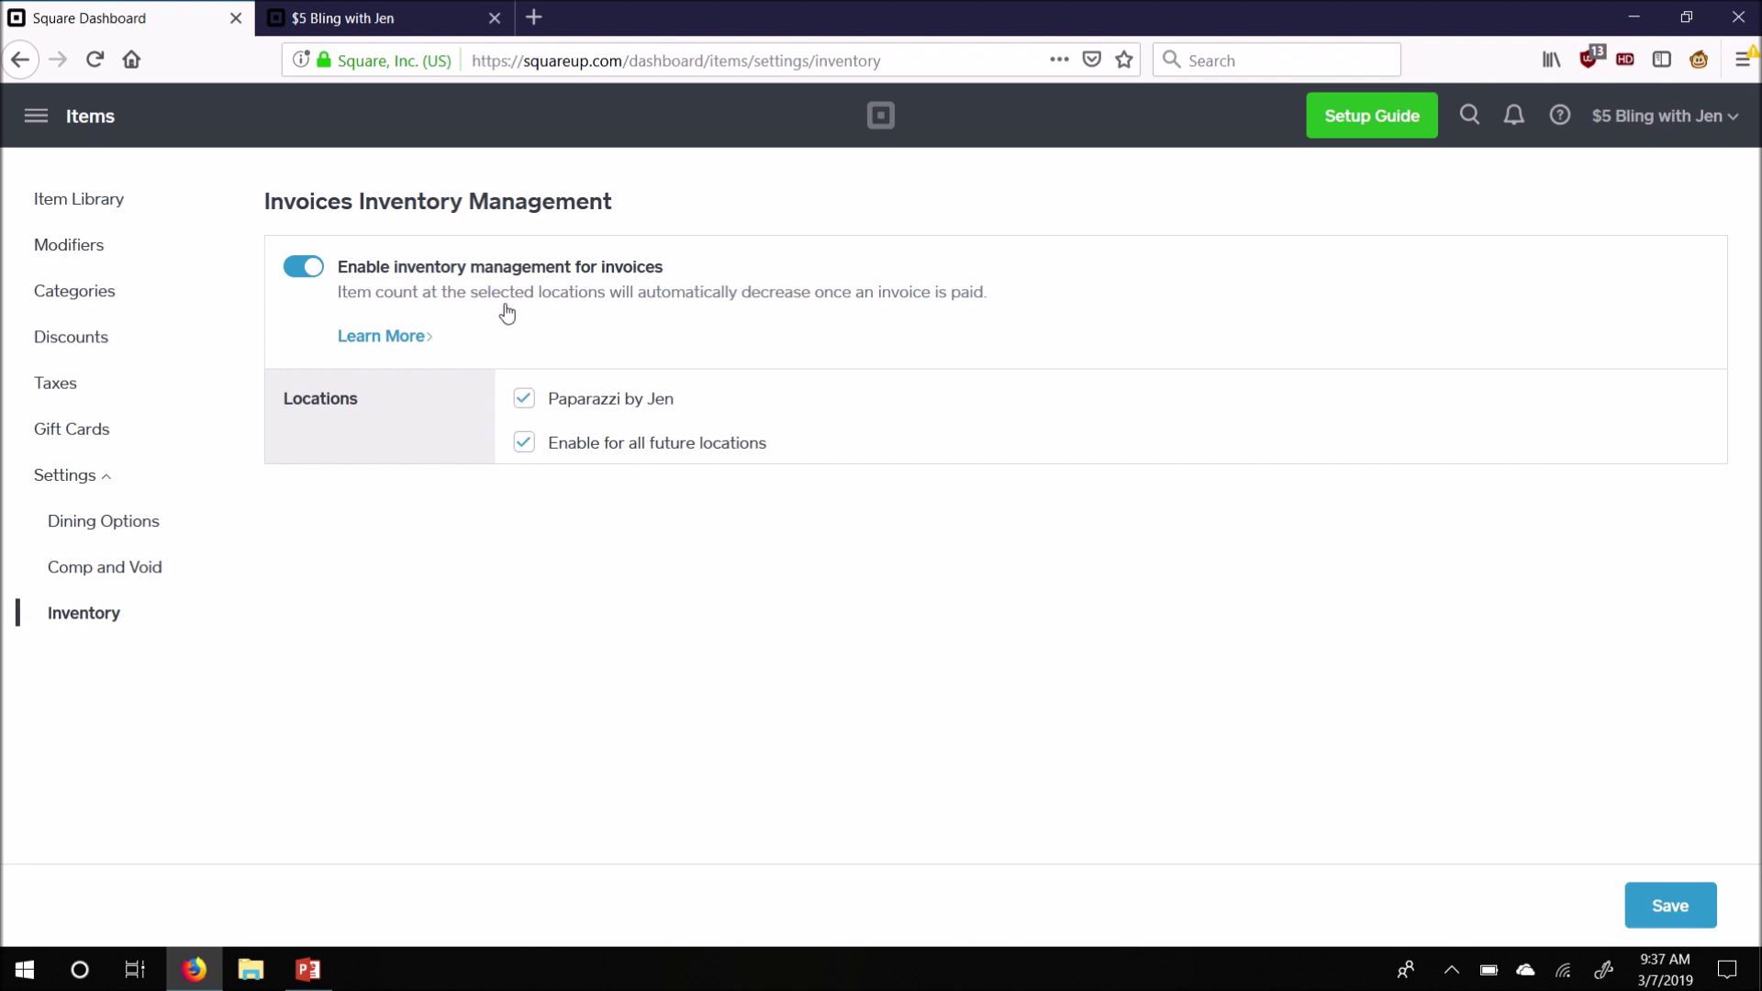
pyautogui.click(387, 11)
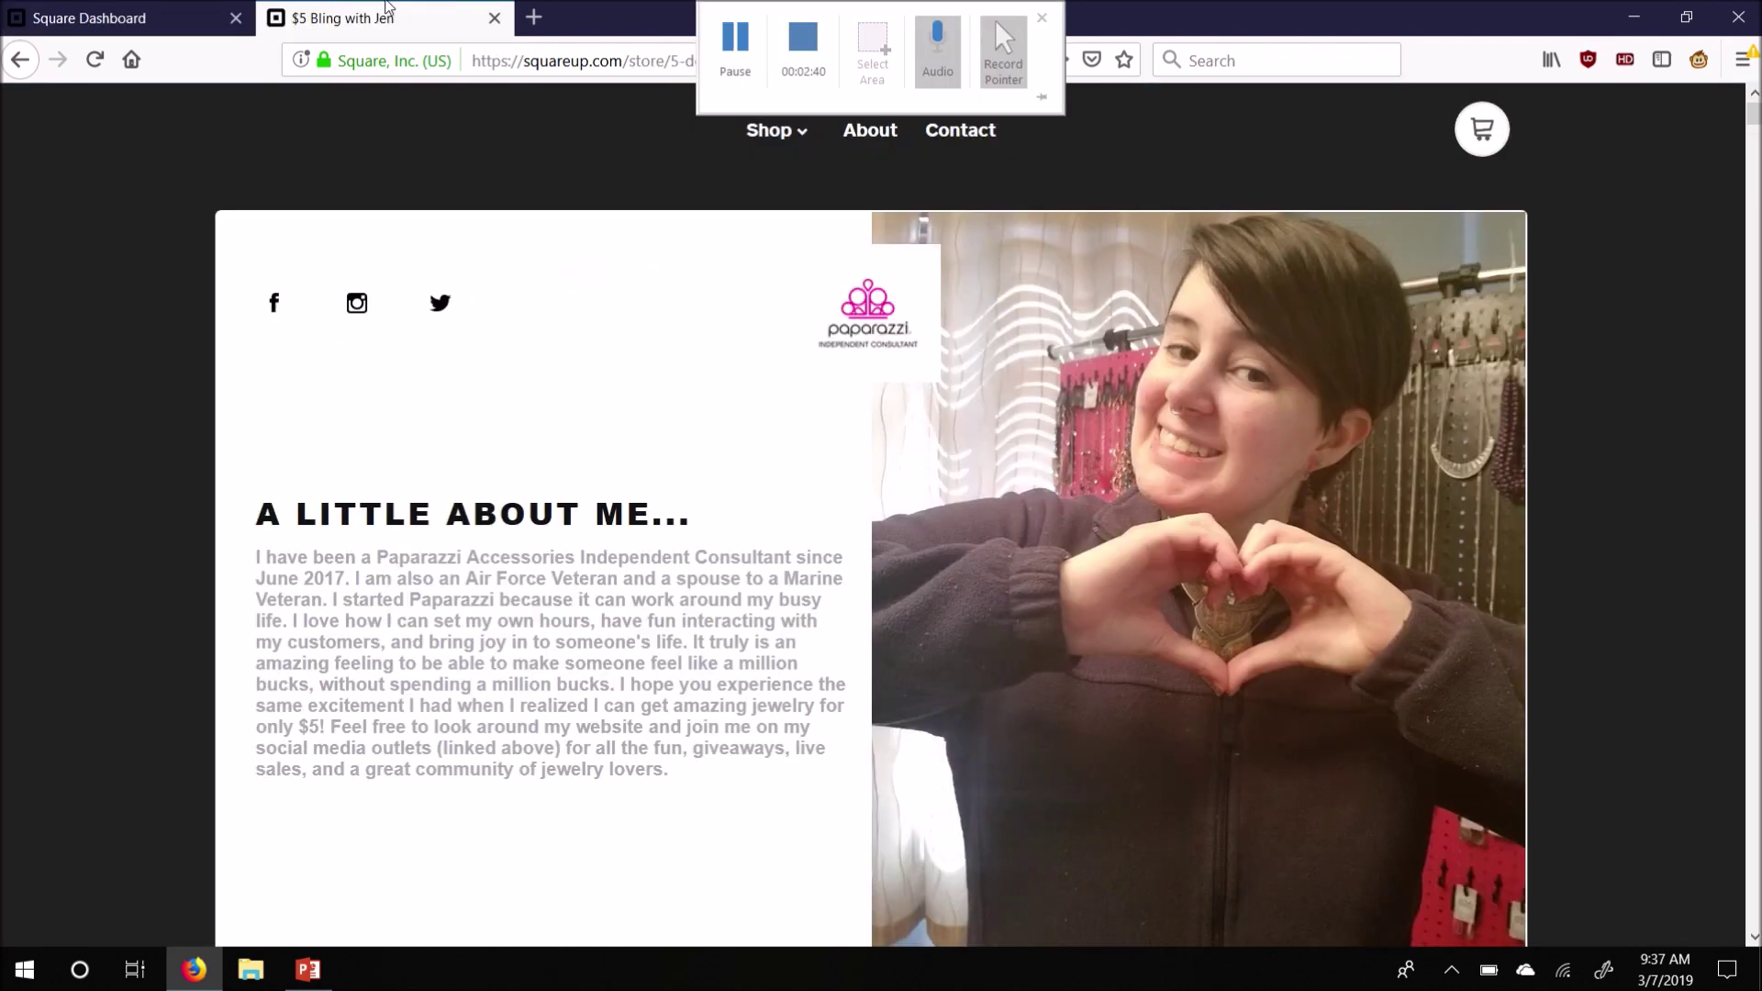
pyautogui.scroll(-20, 1634, 368)
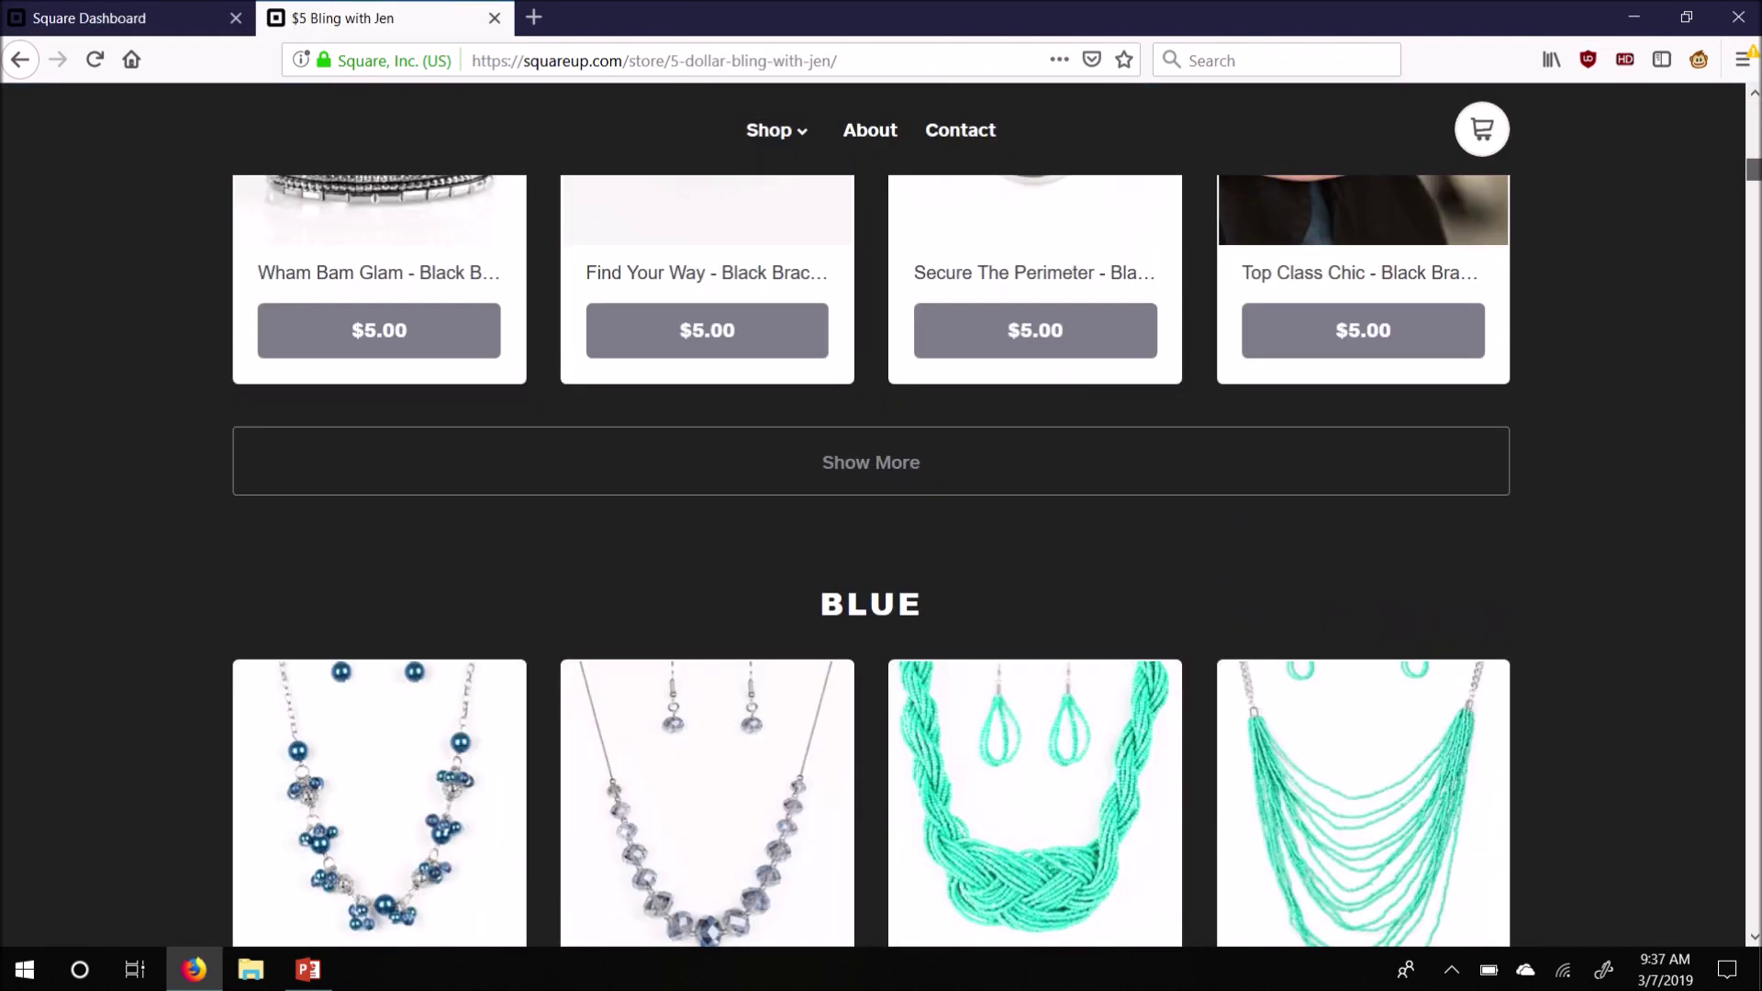
pyautogui.scroll(15, 494, 522)
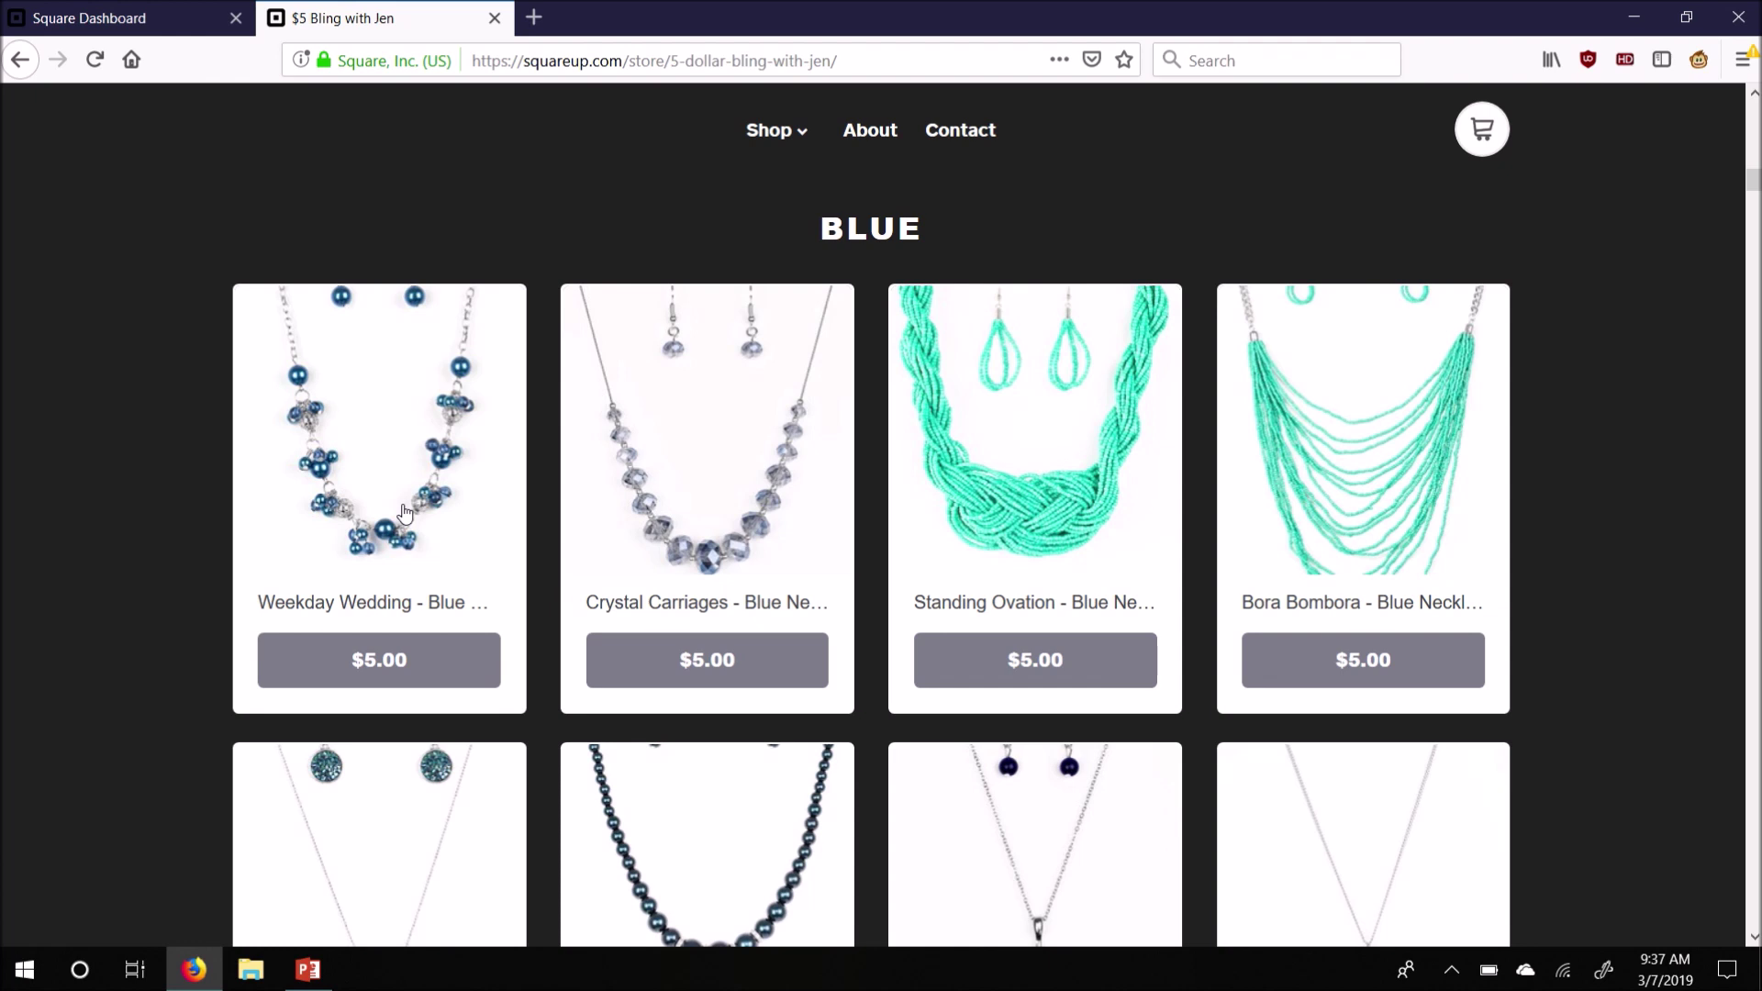
pyautogui.click(119, 19)
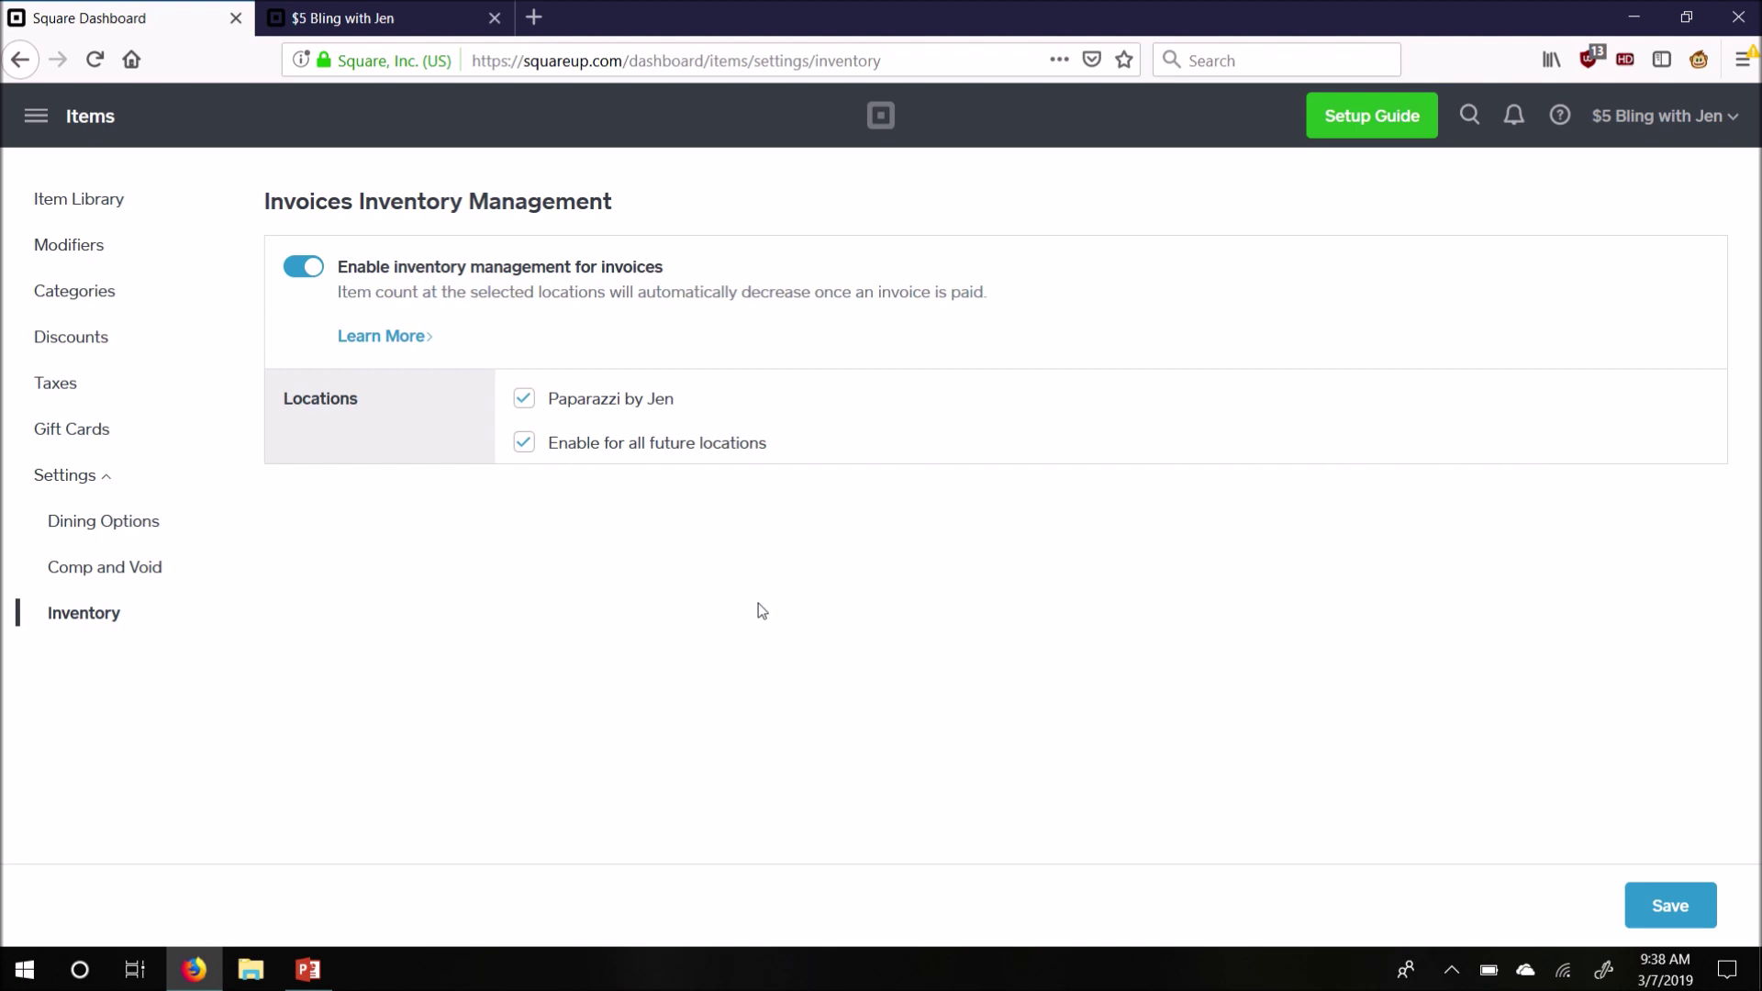
# View the Weekday Wedding - Blue Necklace listing in the public storefront and close it
pyautogui.click(386, 18)
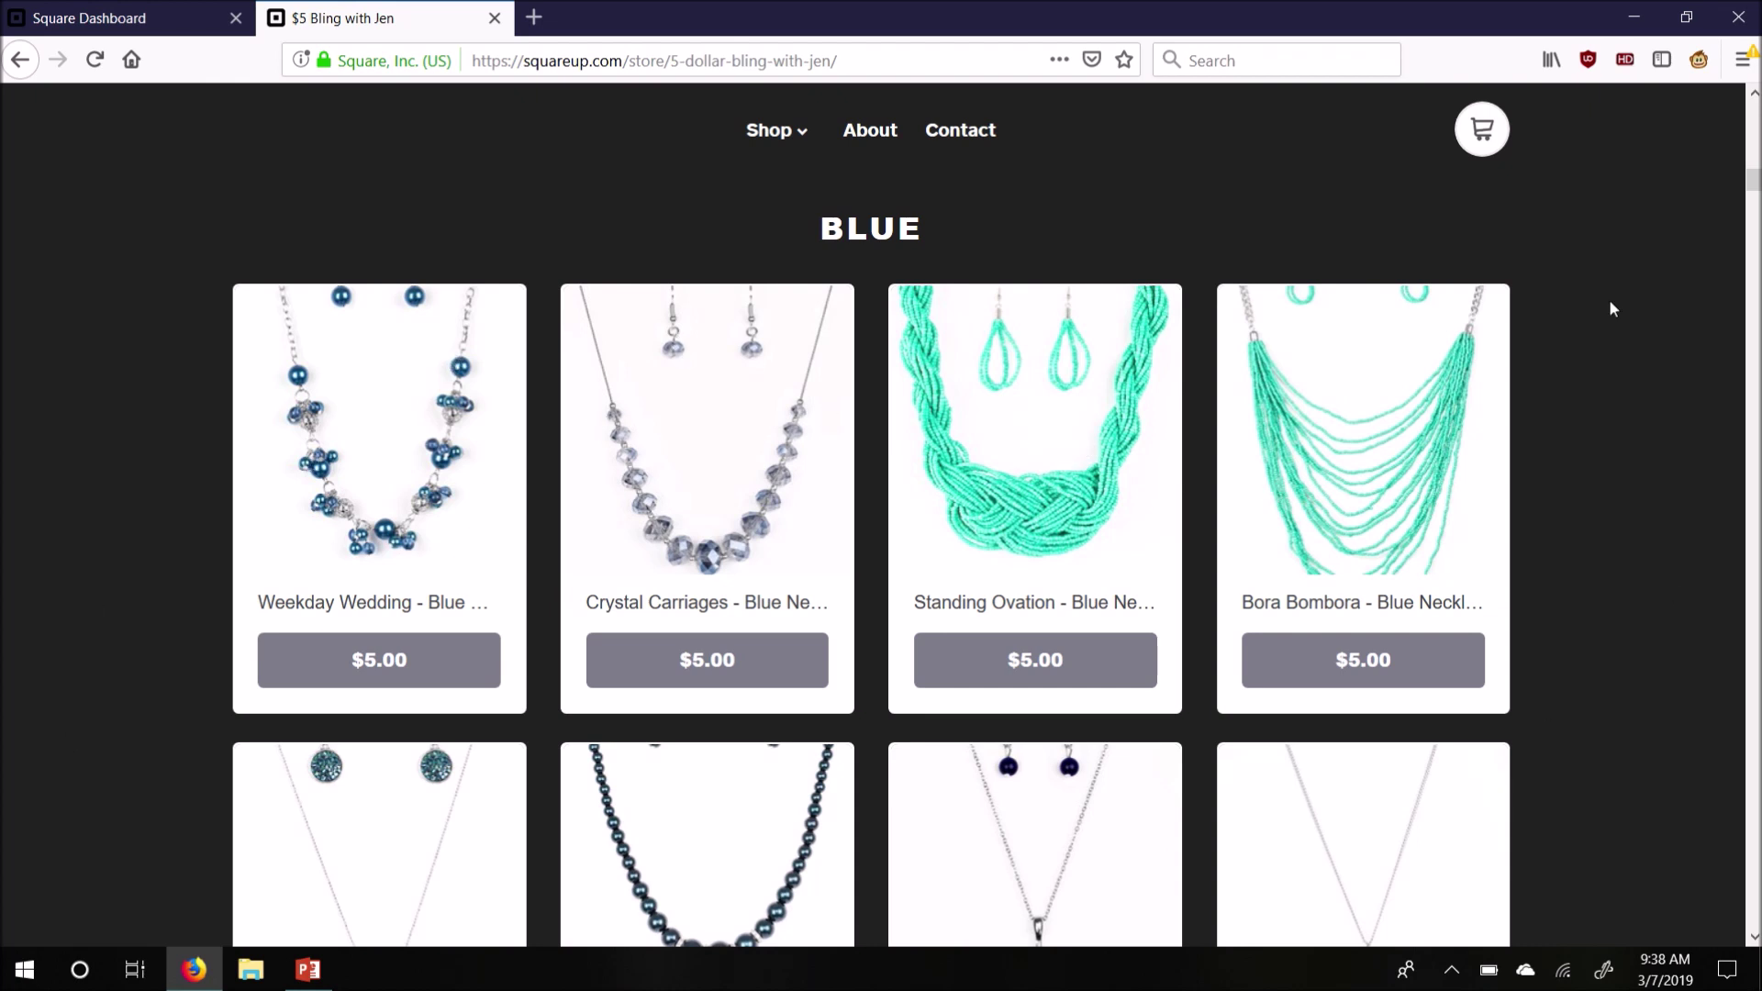
pyautogui.click(384, 487)
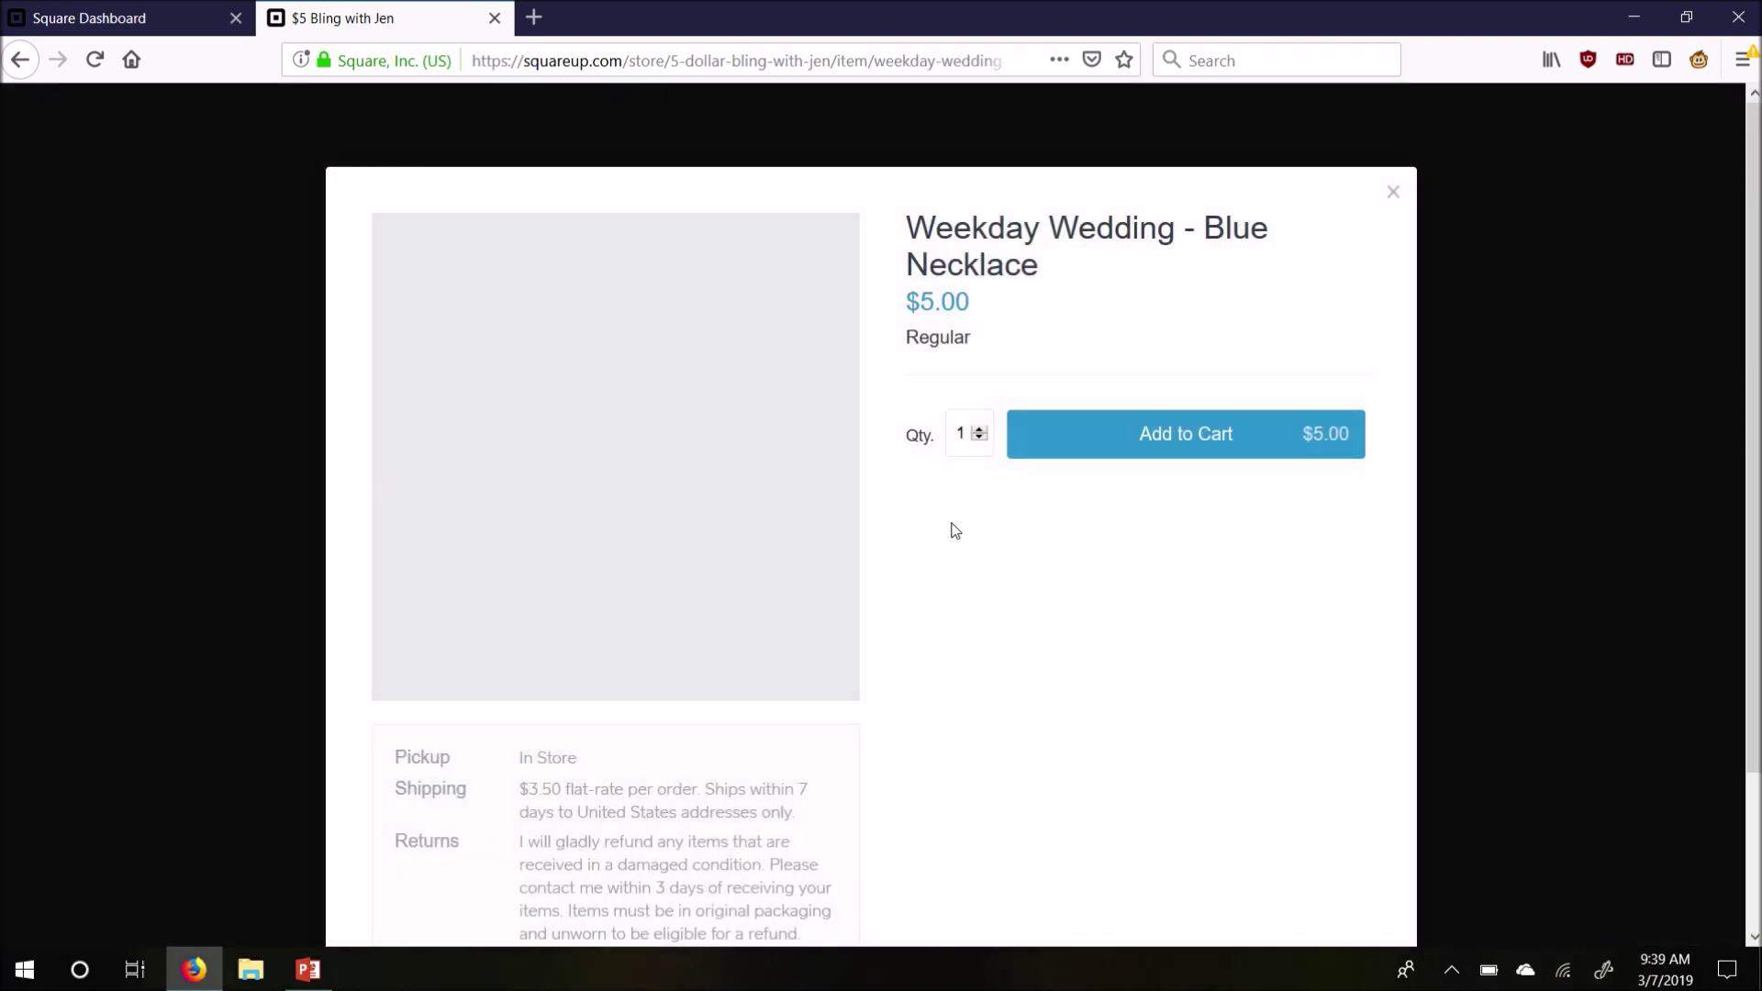
pyautogui.click(1394, 193)
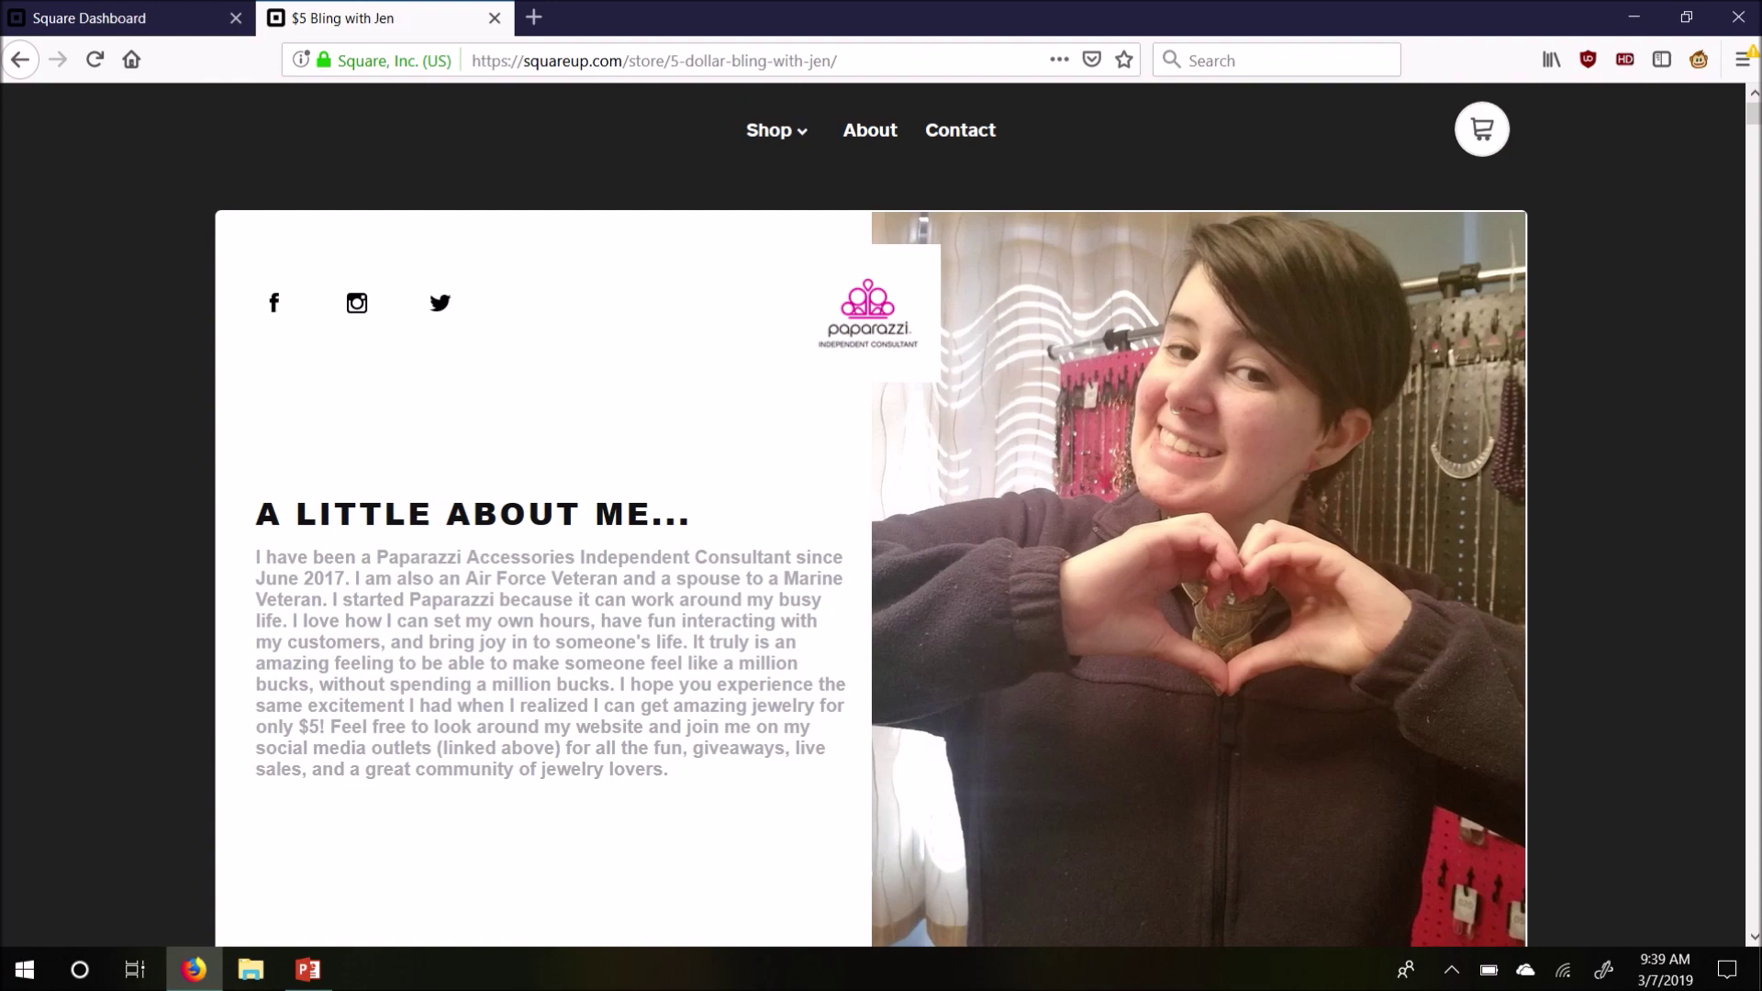
# Find the Blue section again, reopen the Weekday Wedding necklace to examine its quantity selector, and close the listing
pyautogui.scroll(-10, 1751, 115)
pyautogui.scroll(-10, 1751, 174)
pyautogui.scroll(7, 1751, 174)
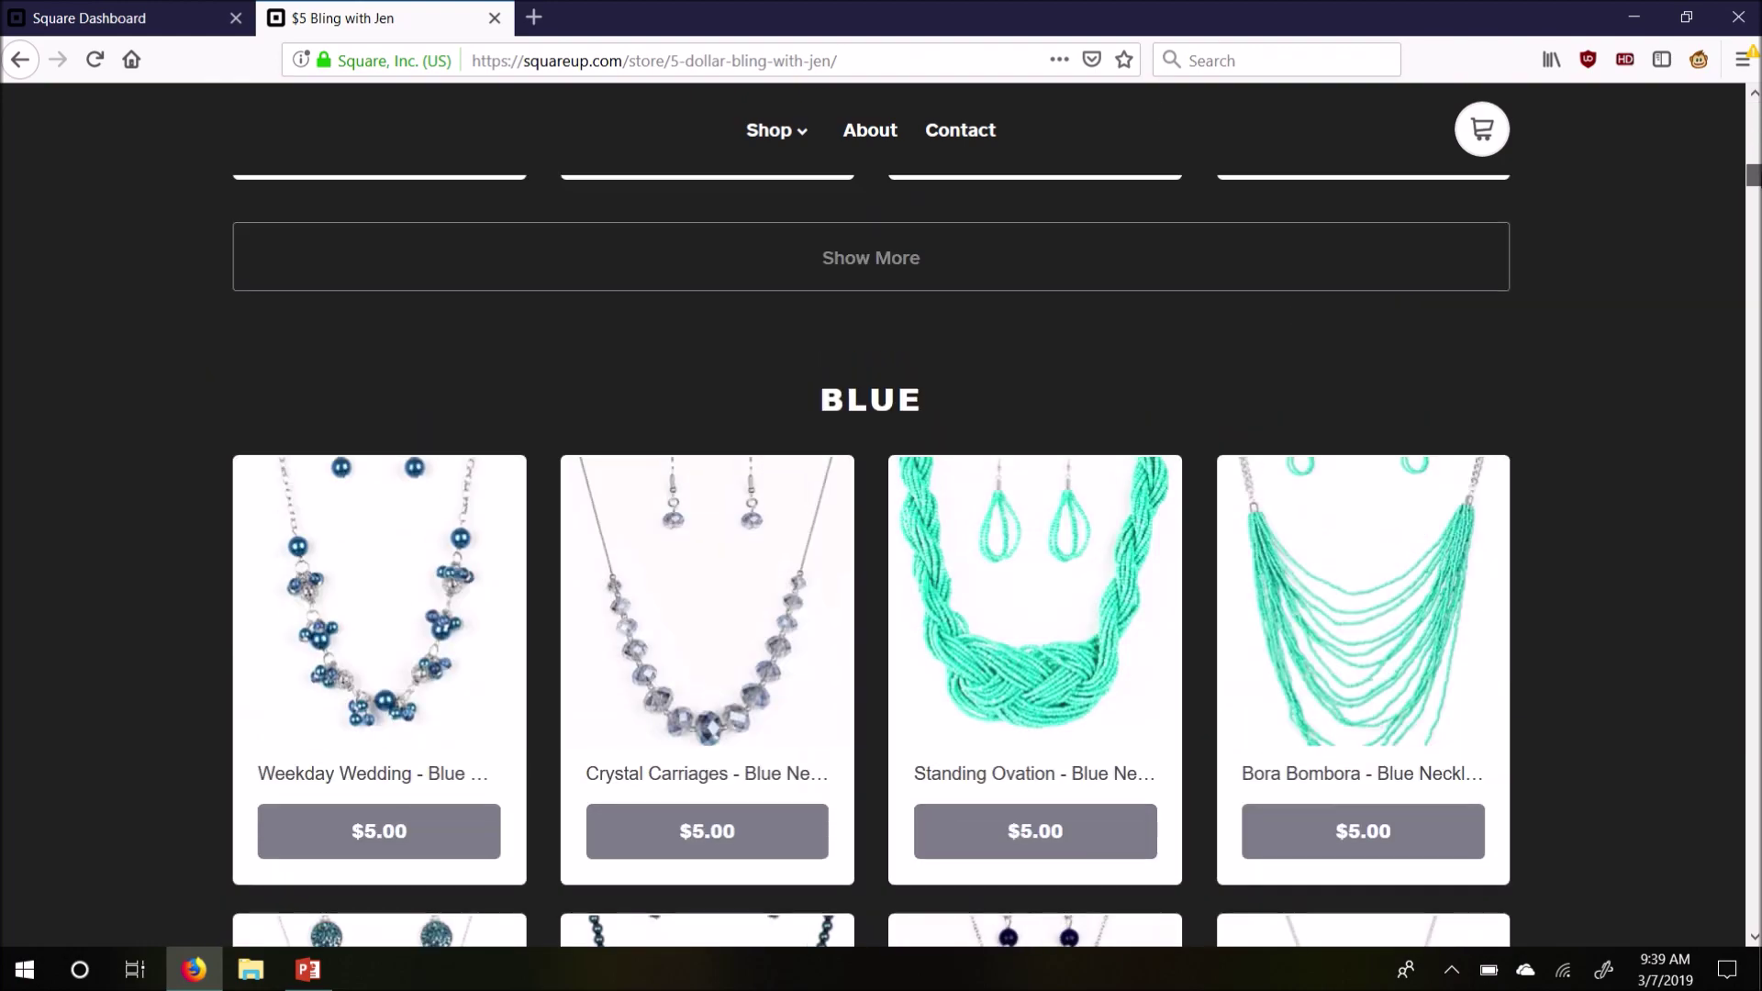
pyautogui.click(438, 542)
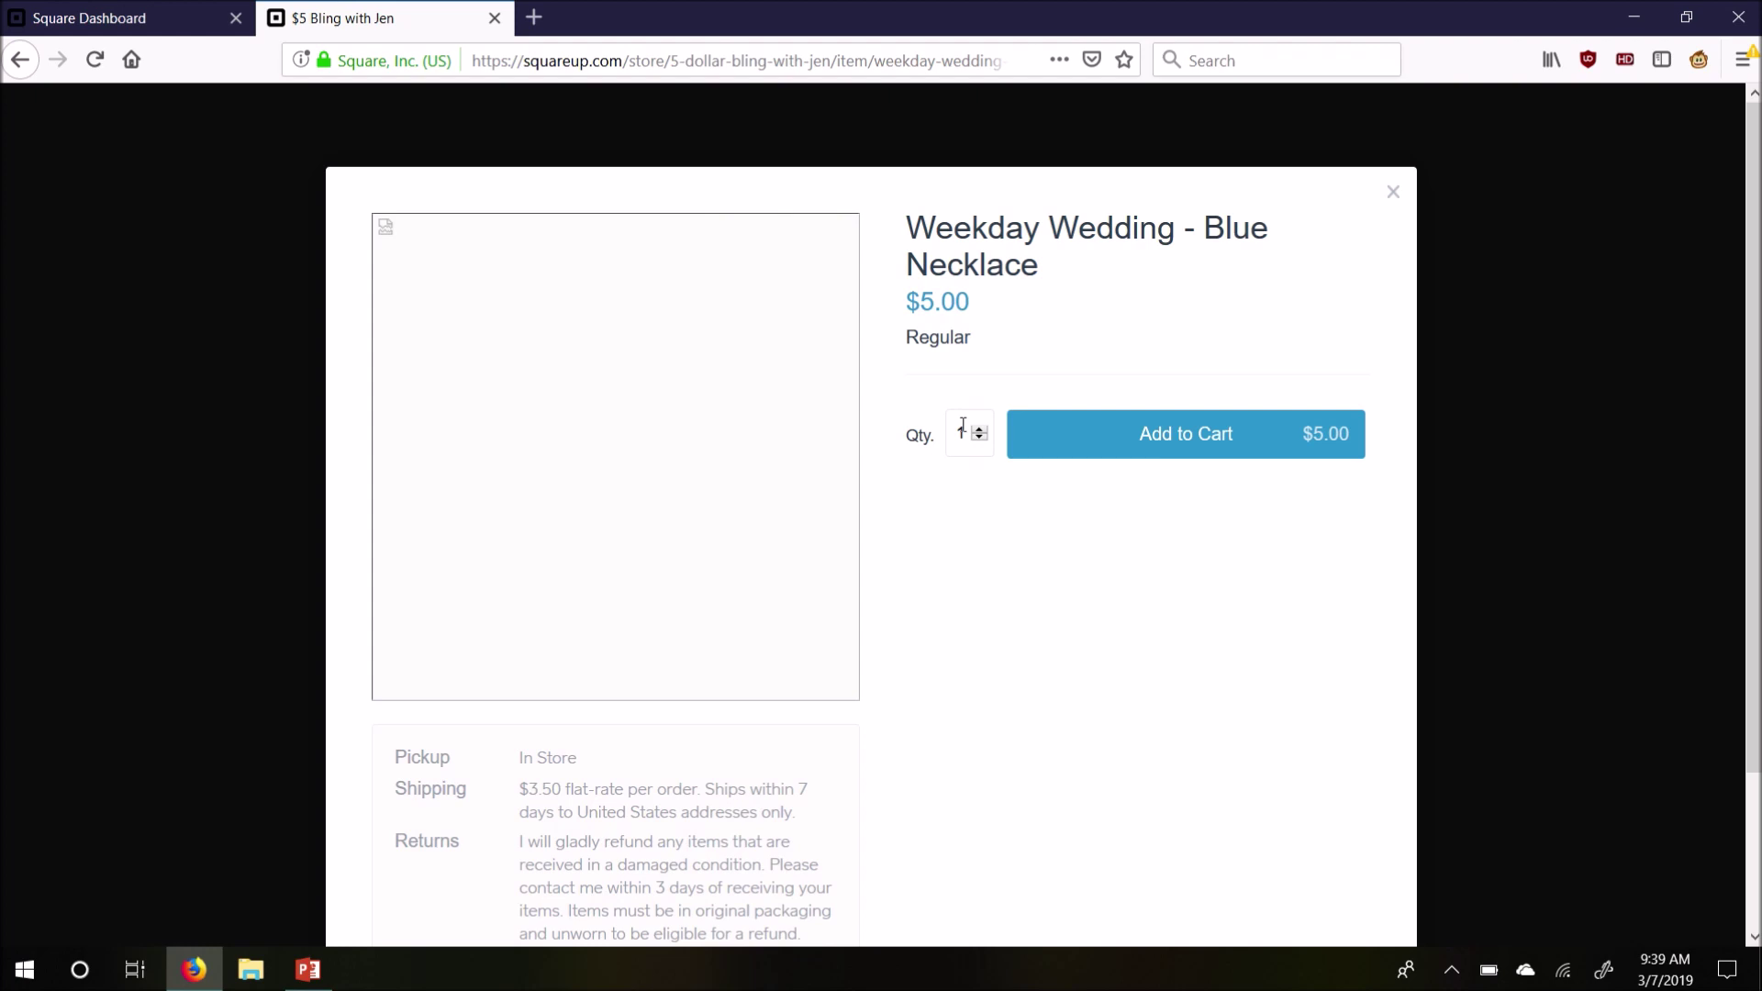
pyautogui.click(1393, 194)
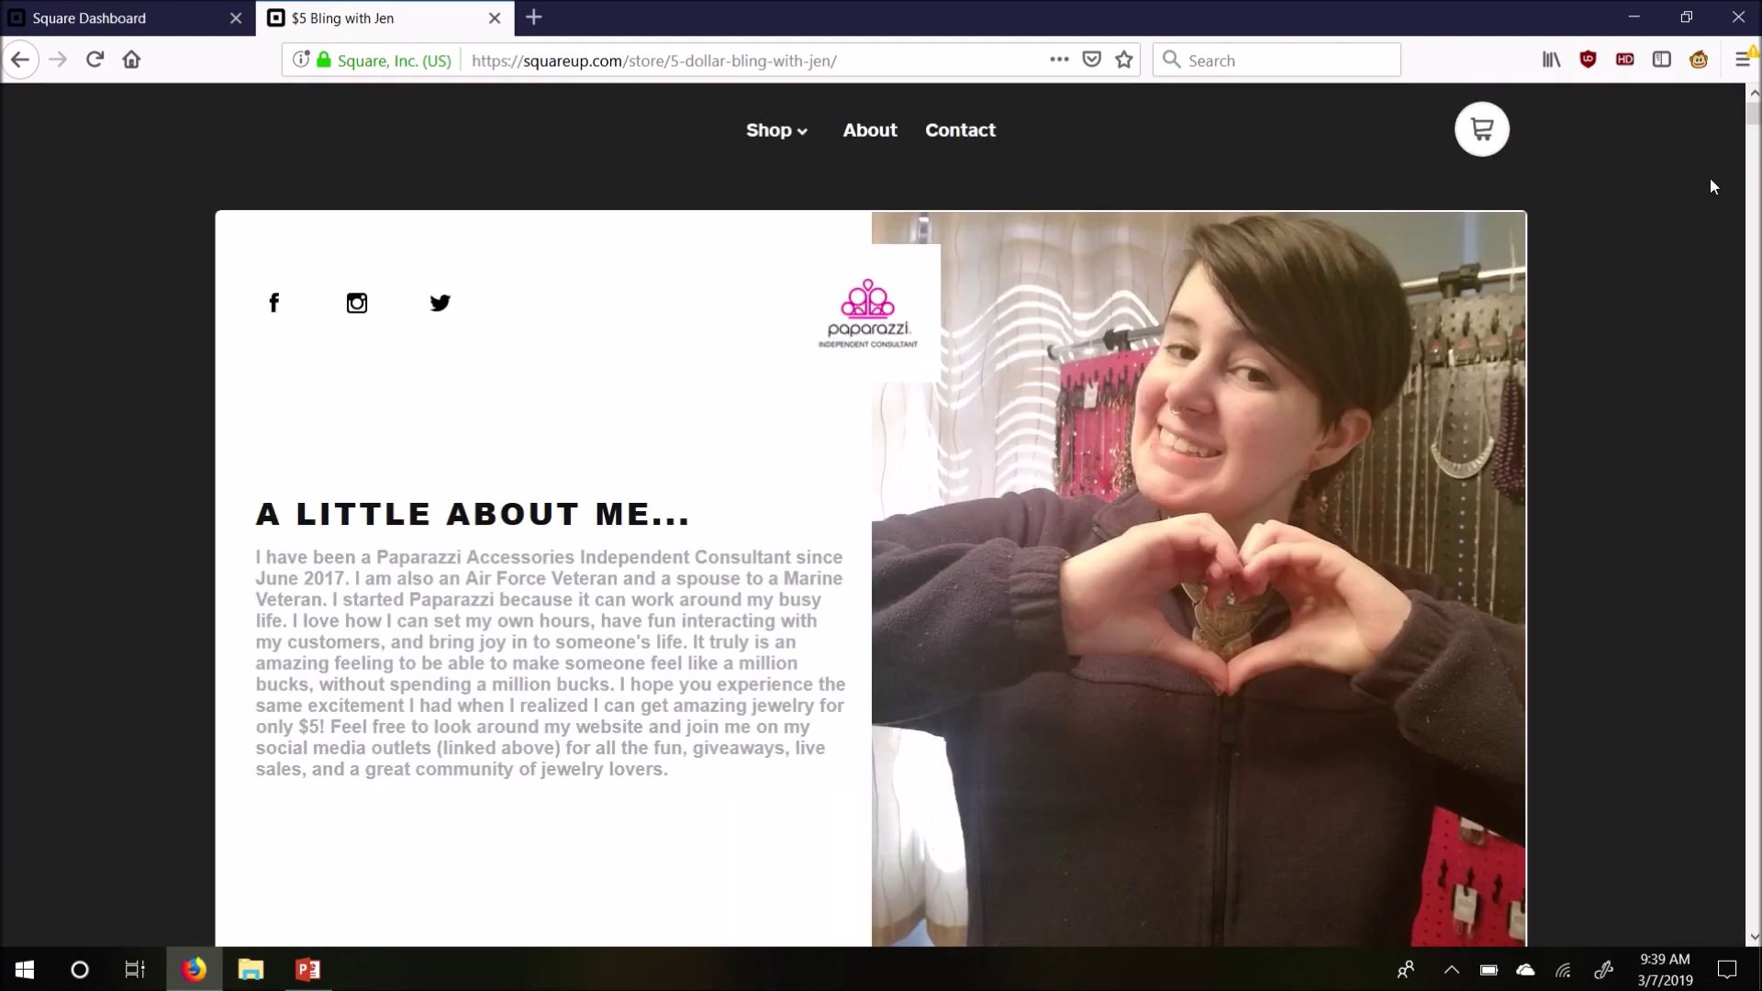
# Return from the storefront to the dashboard and open the Online Store dashboard for the individual location
pyautogui.moveTo(1754, 115)
pyautogui.mouseDown()
pyautogui.moveTo(1756, 154)
pyautogui.moveTo(1755, 131)
pyautogui.mouseUp()
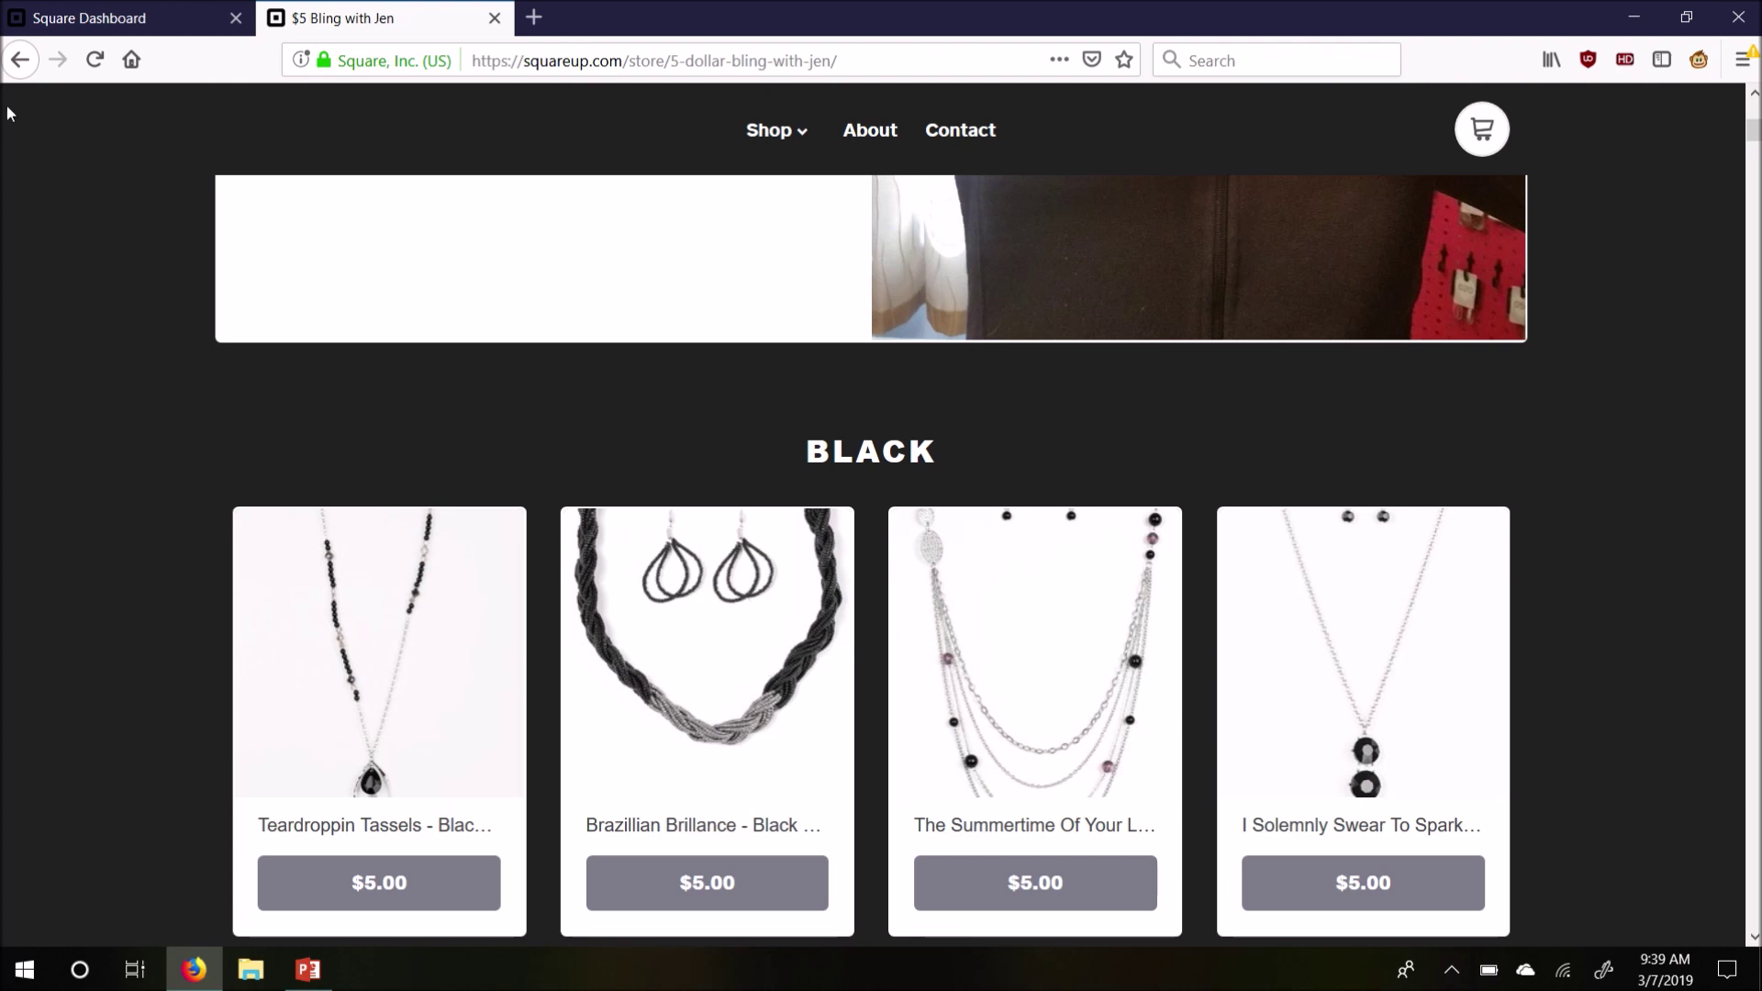
pyautogui.click(60, 11)
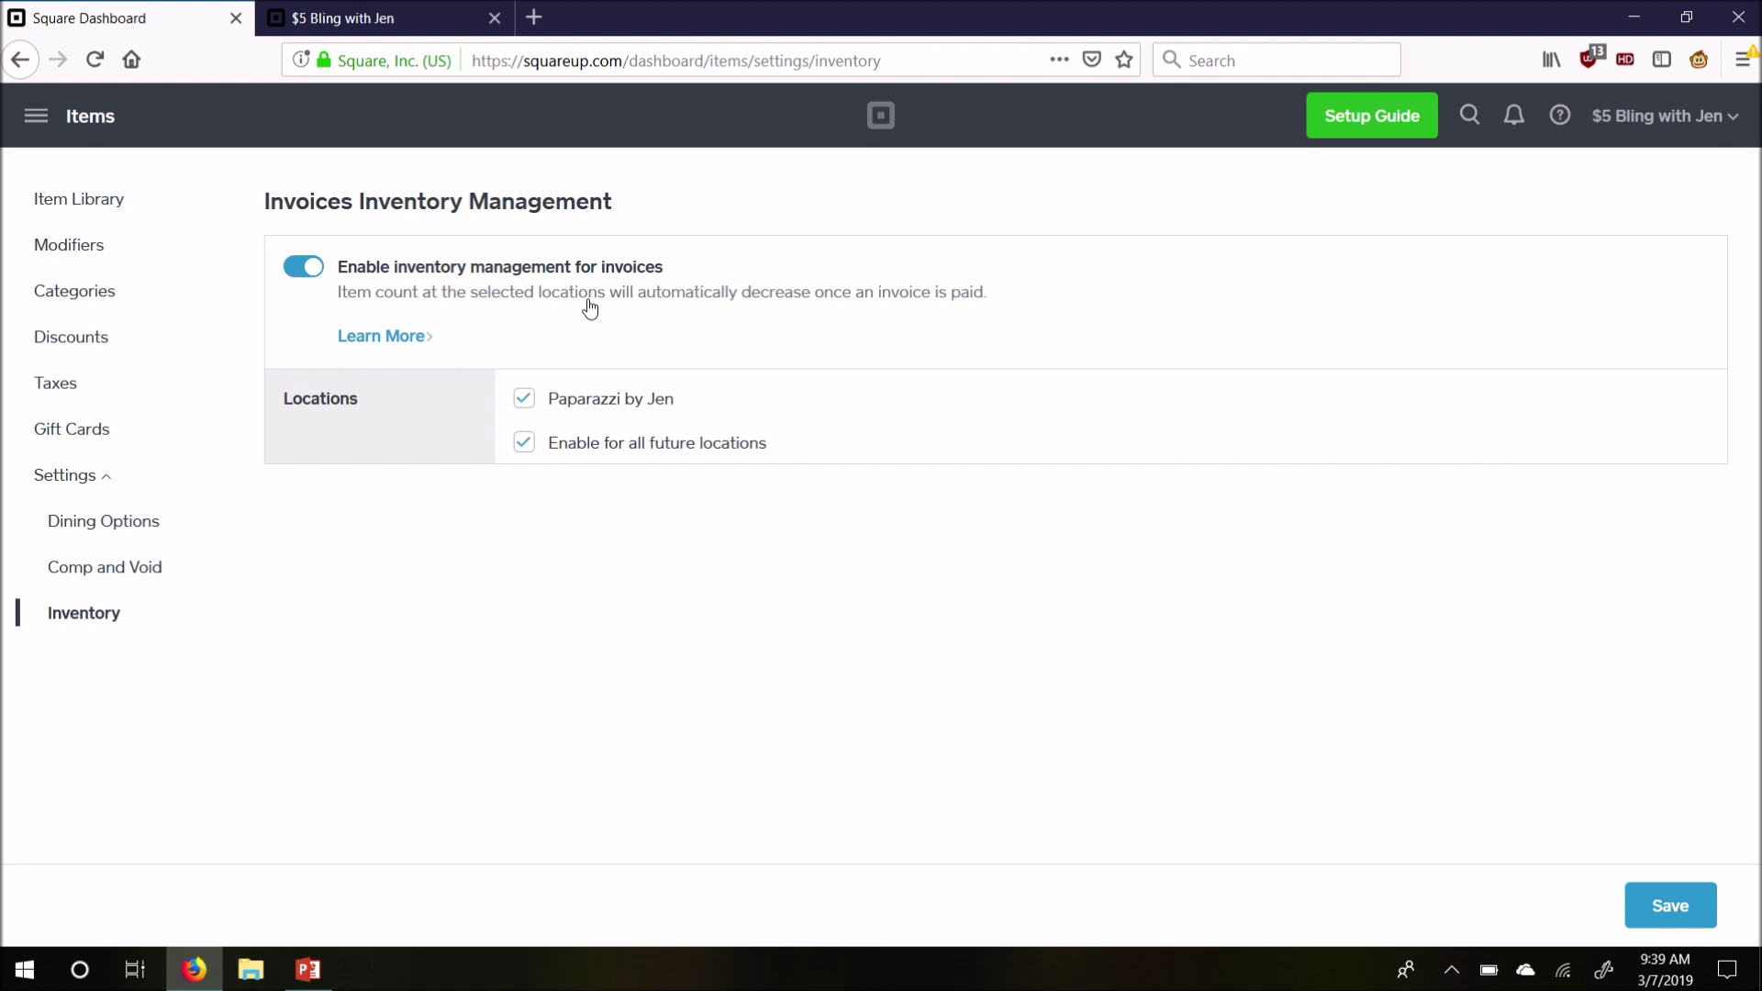
pyautogui.click(35, 117)
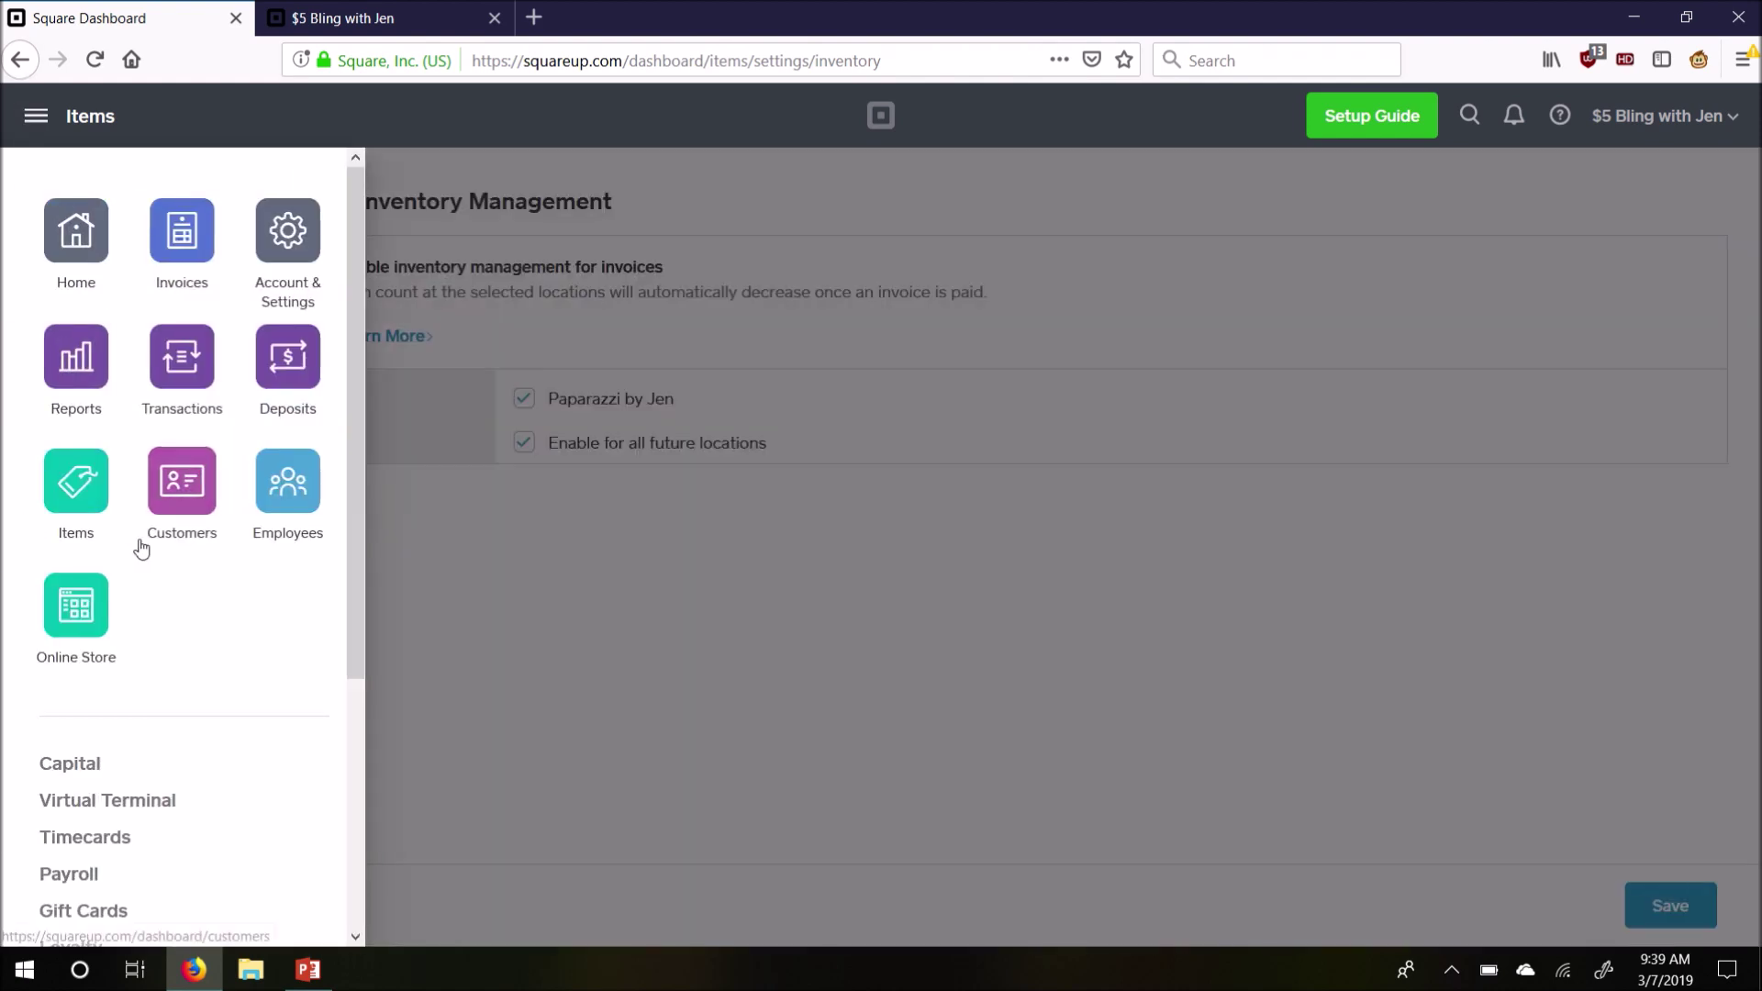
pyautogui.click(81, 610)
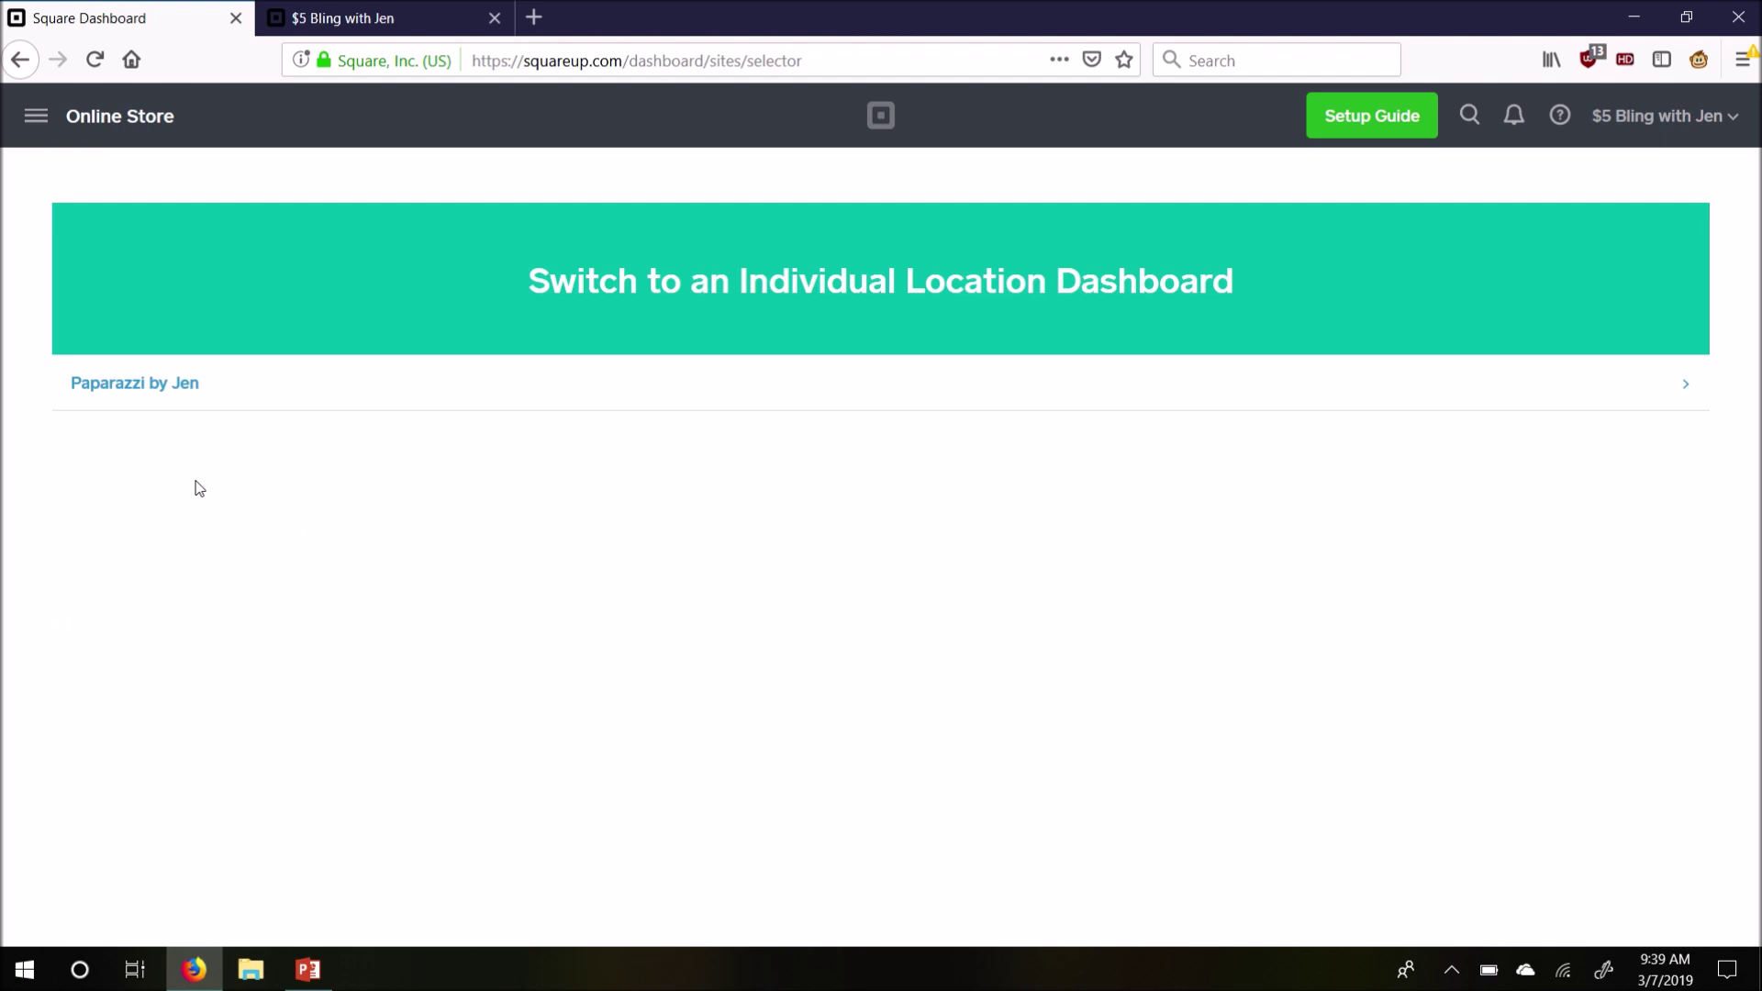
pyautogui.click(122, 392)
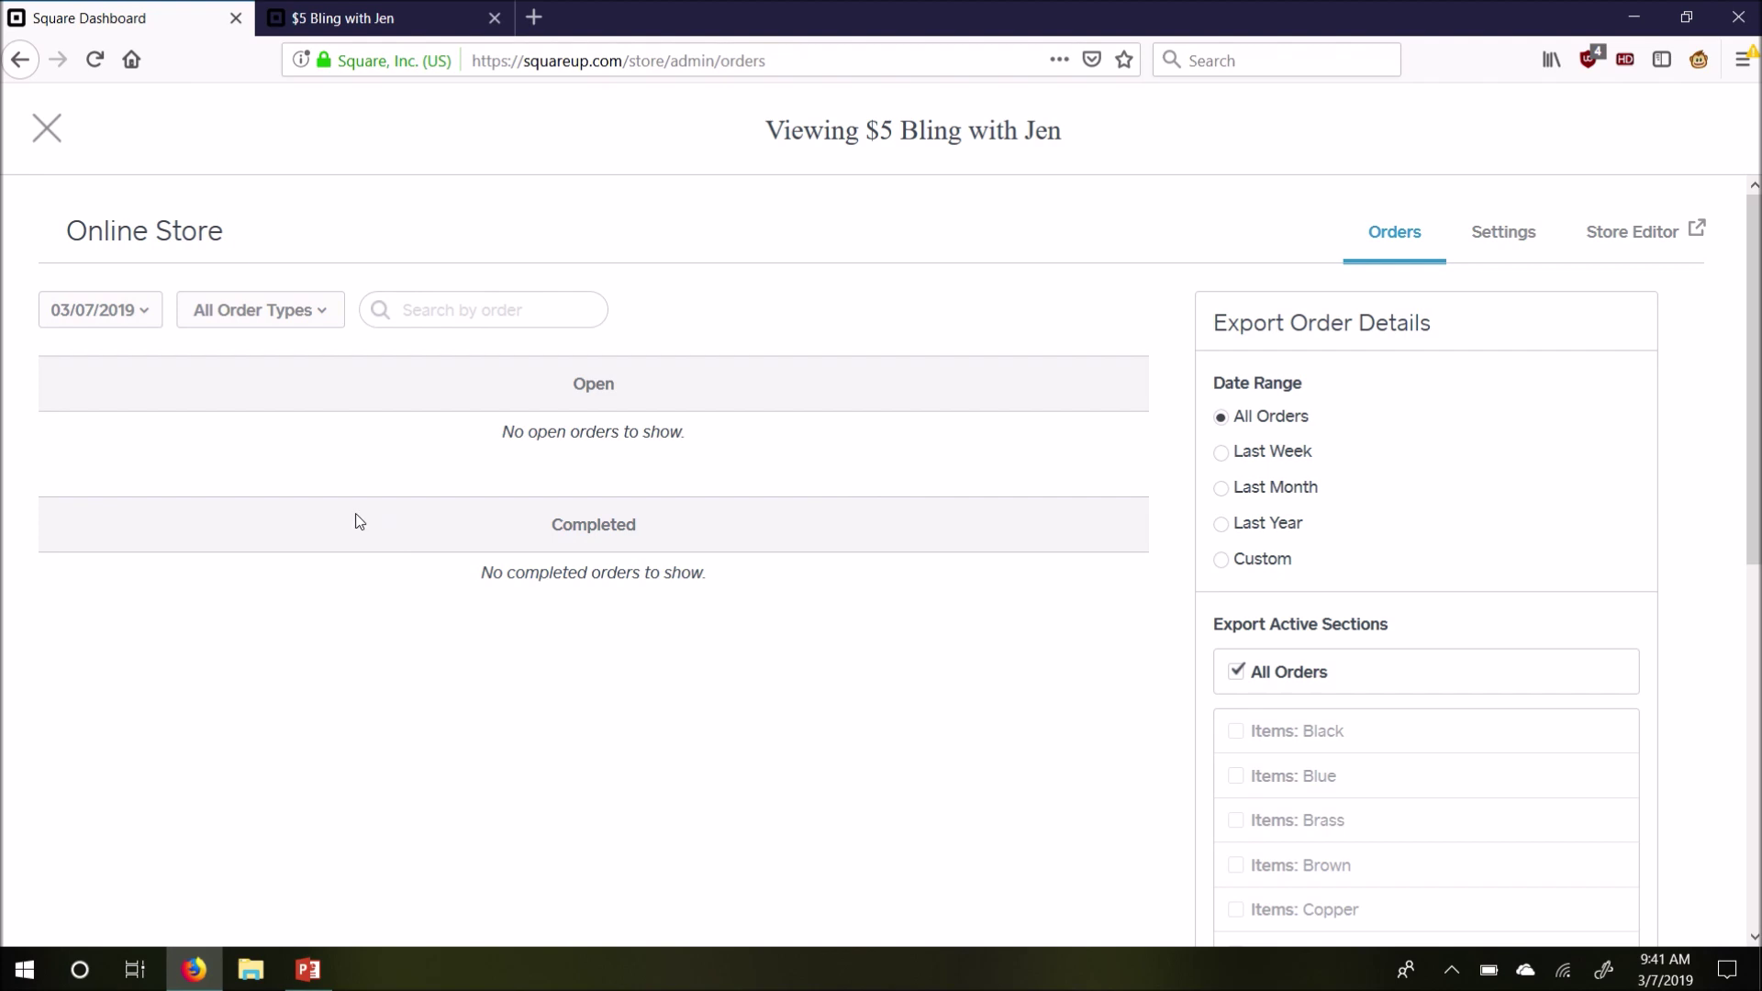
# Filter the online store orders to Today and examine the date ranges and item sections available for exporting order details
pyautogui.click(144, 329)
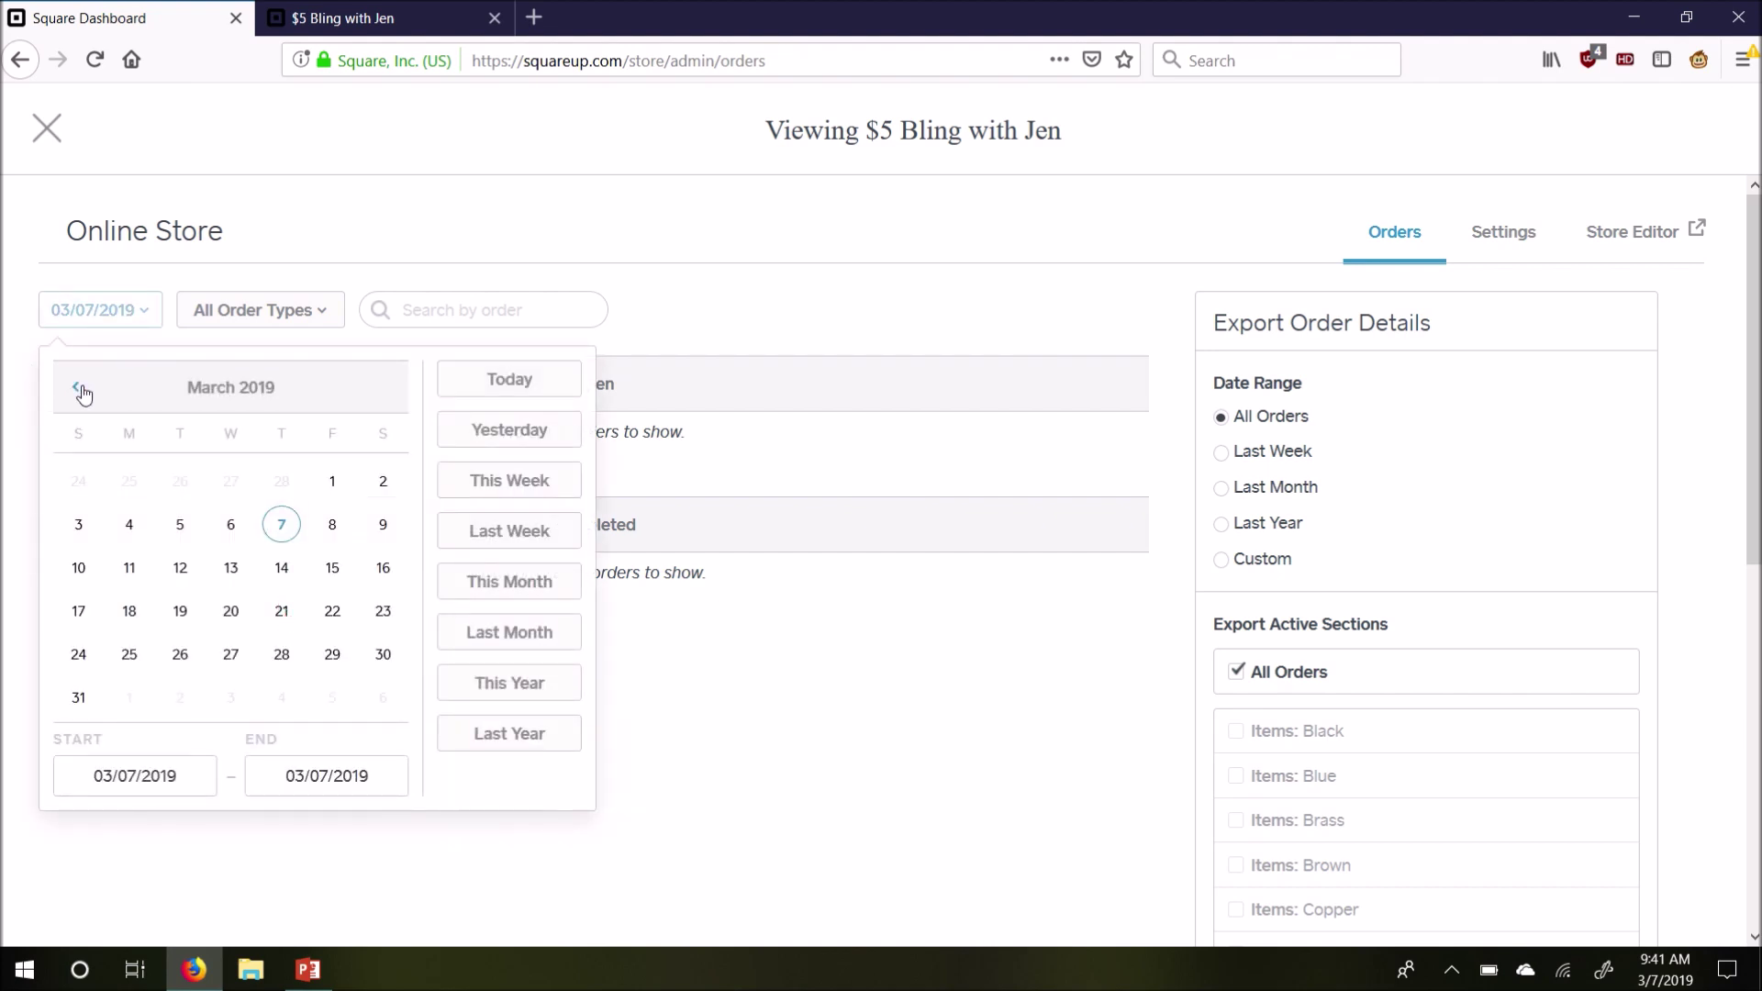
pyautogui.click(343, 491)
pyautogui.click(284, 523)
pyautogui.click(513, 380)
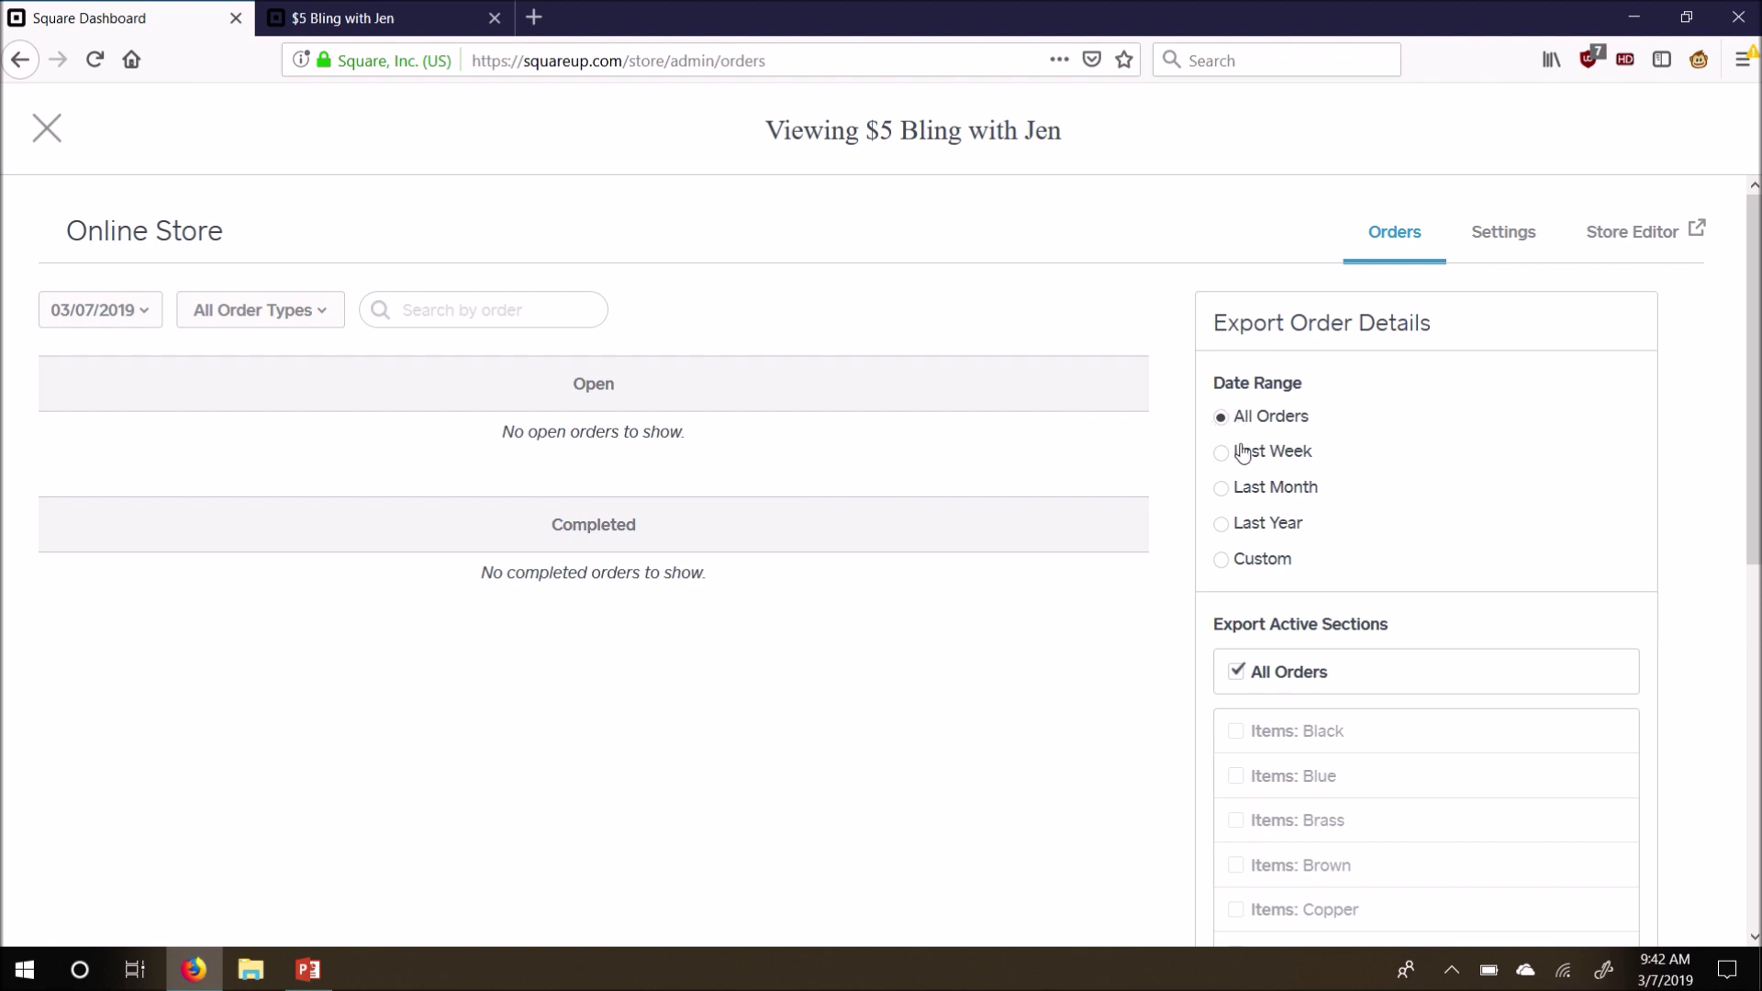
pyautogui.moveTo(1754, 287); pyautogui.dragTo(1746, 665)
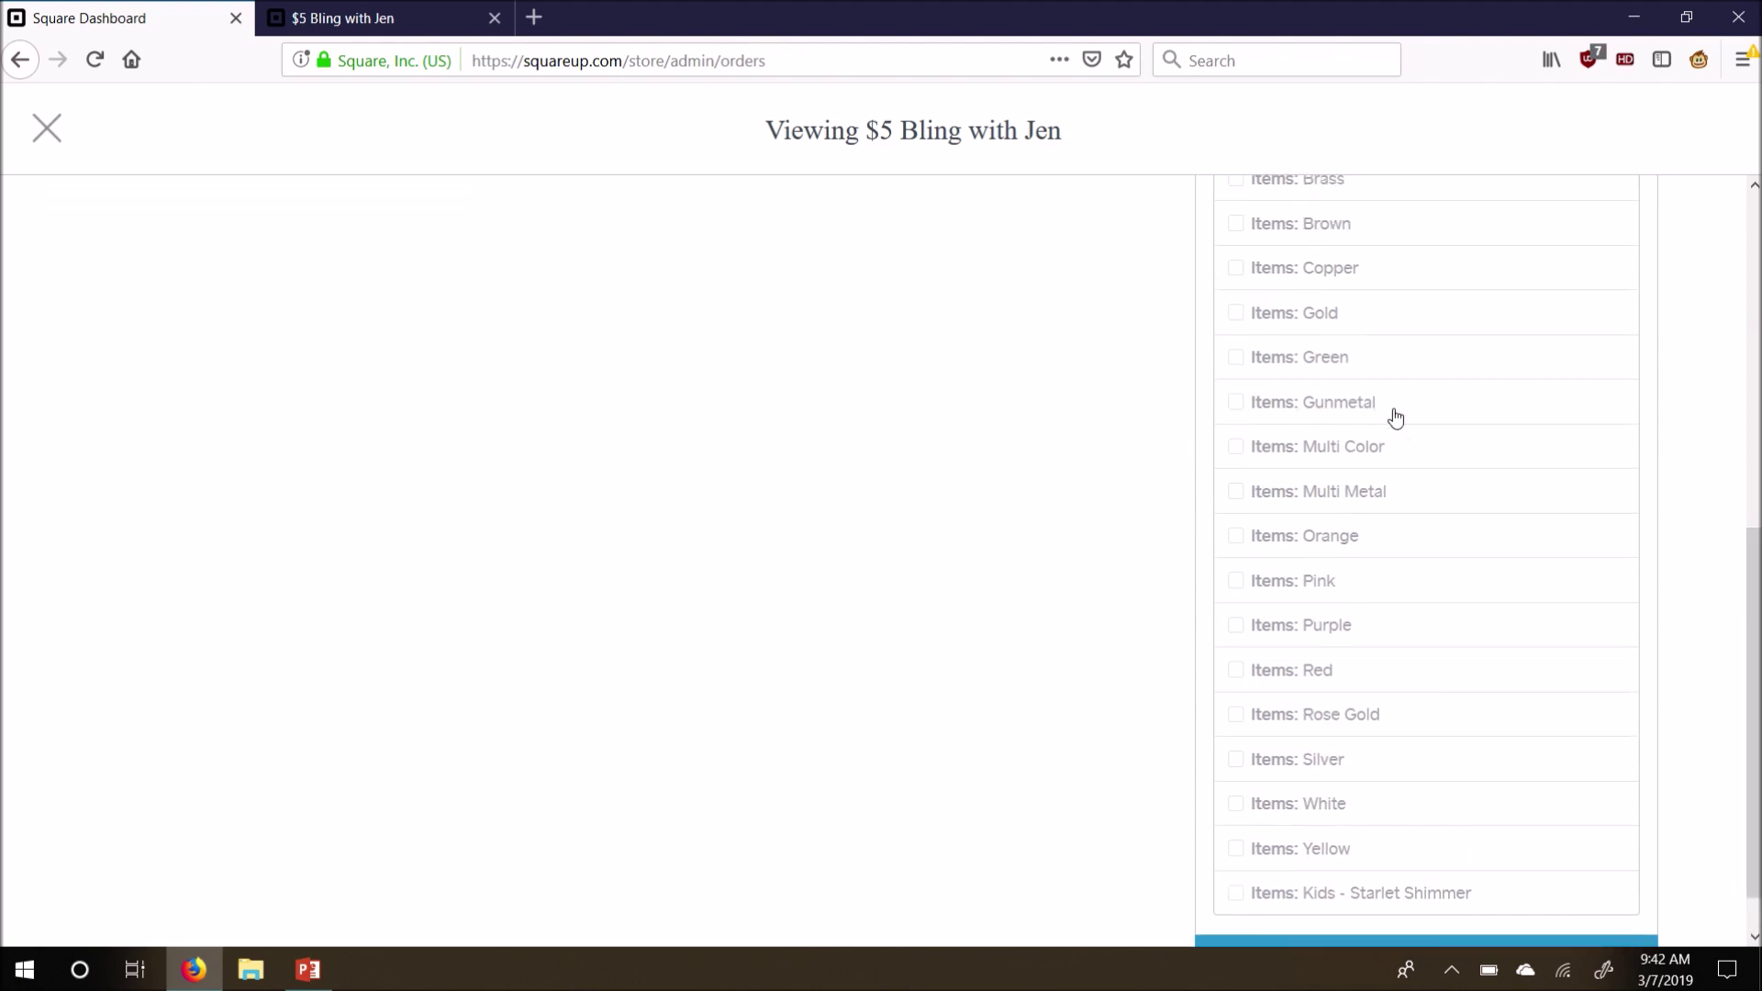
pyautogui.moveTo(1754, 691); pyautogui.dragTo(1756, 325)
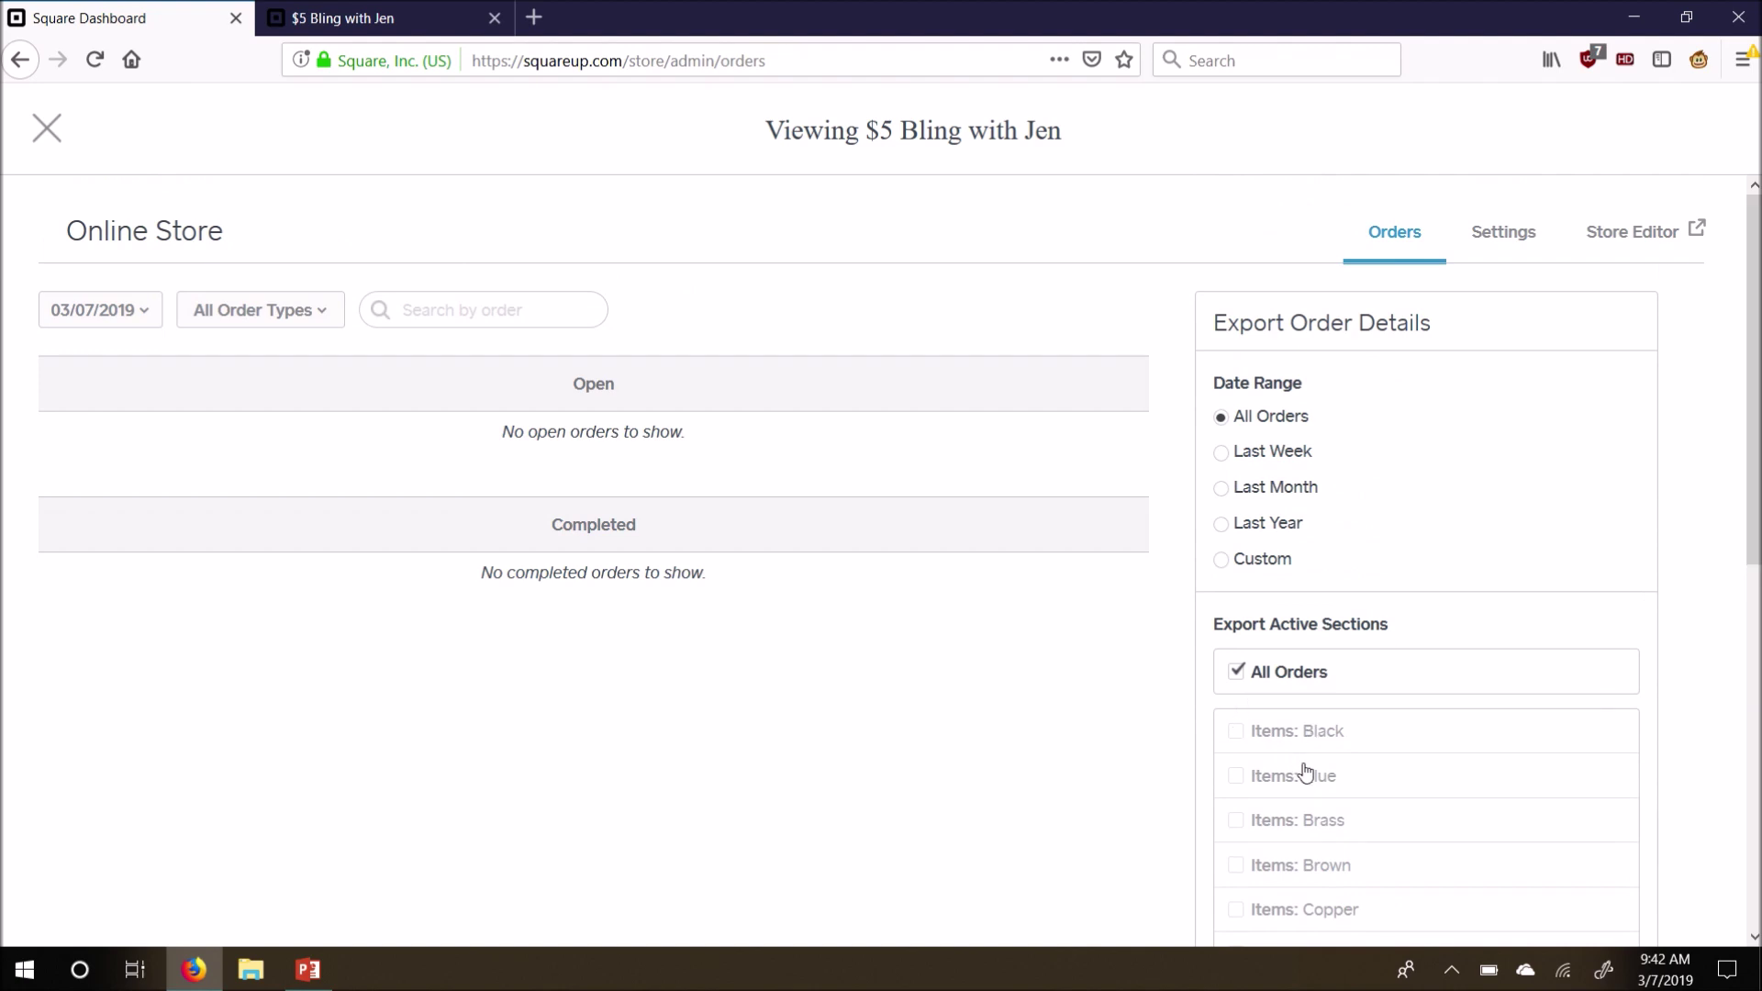
# Open the online store settings and examine the shipping cost choices without changing Flat Charge
pyautogui.click(1524, 240)
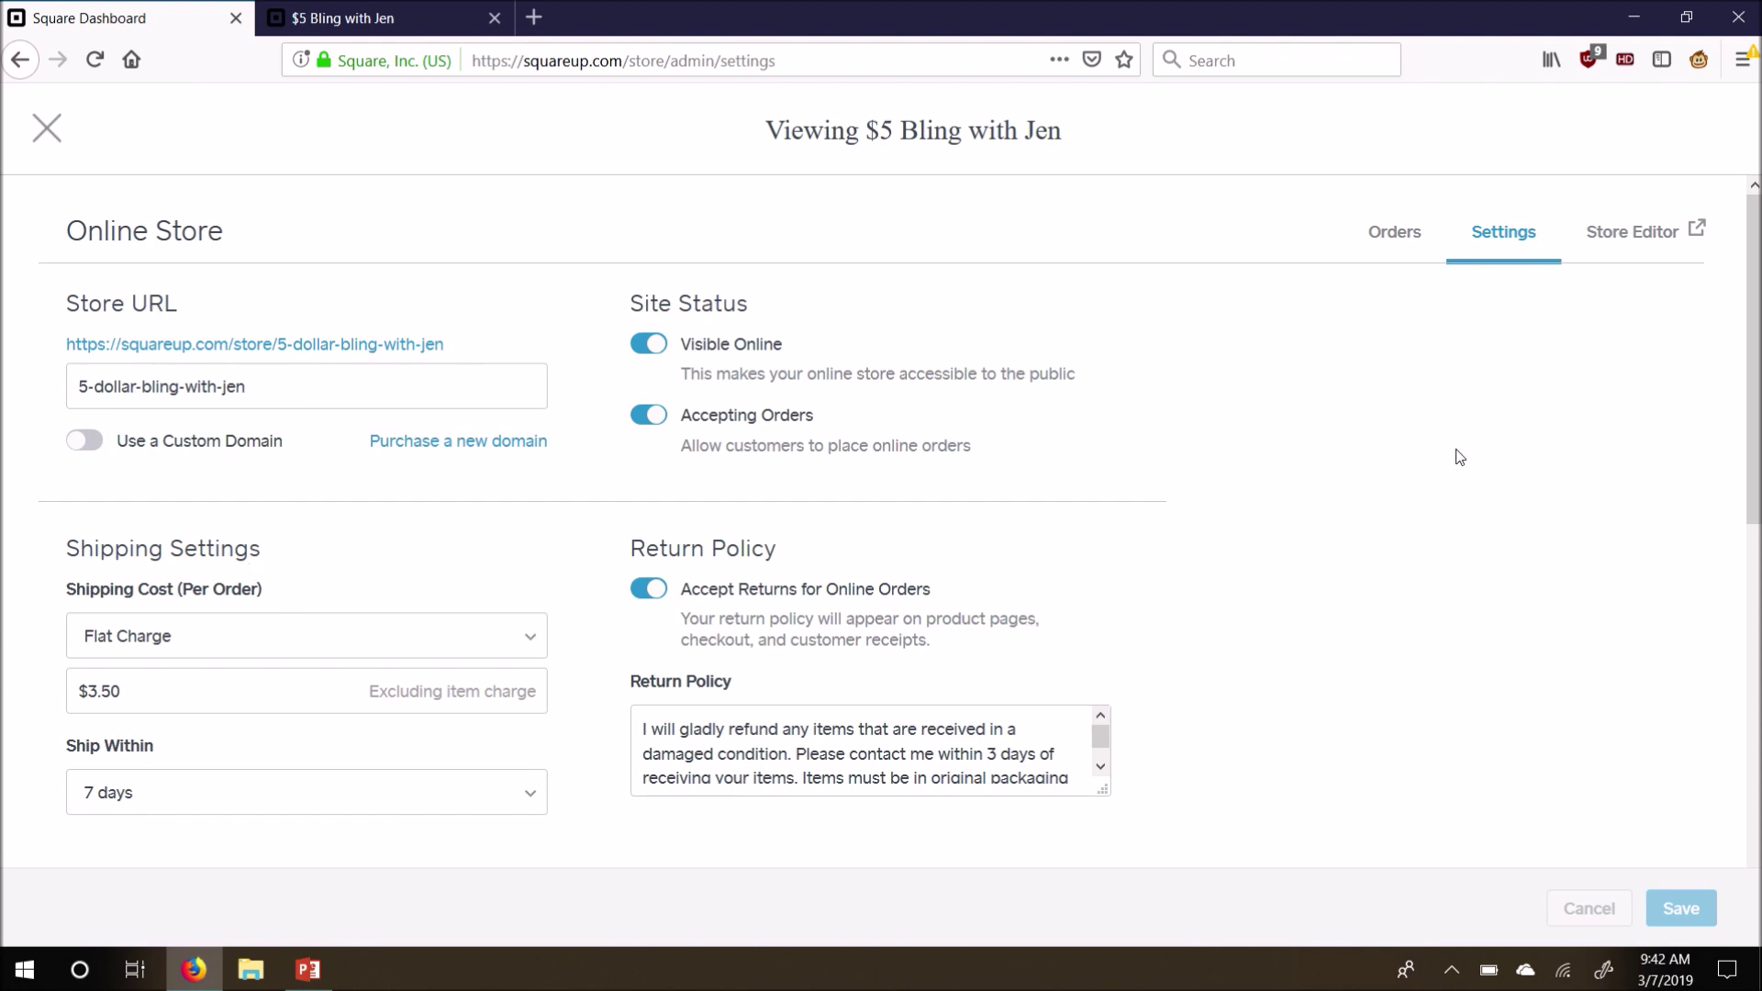
pyautogui.scroll(-2, 1753, 367)
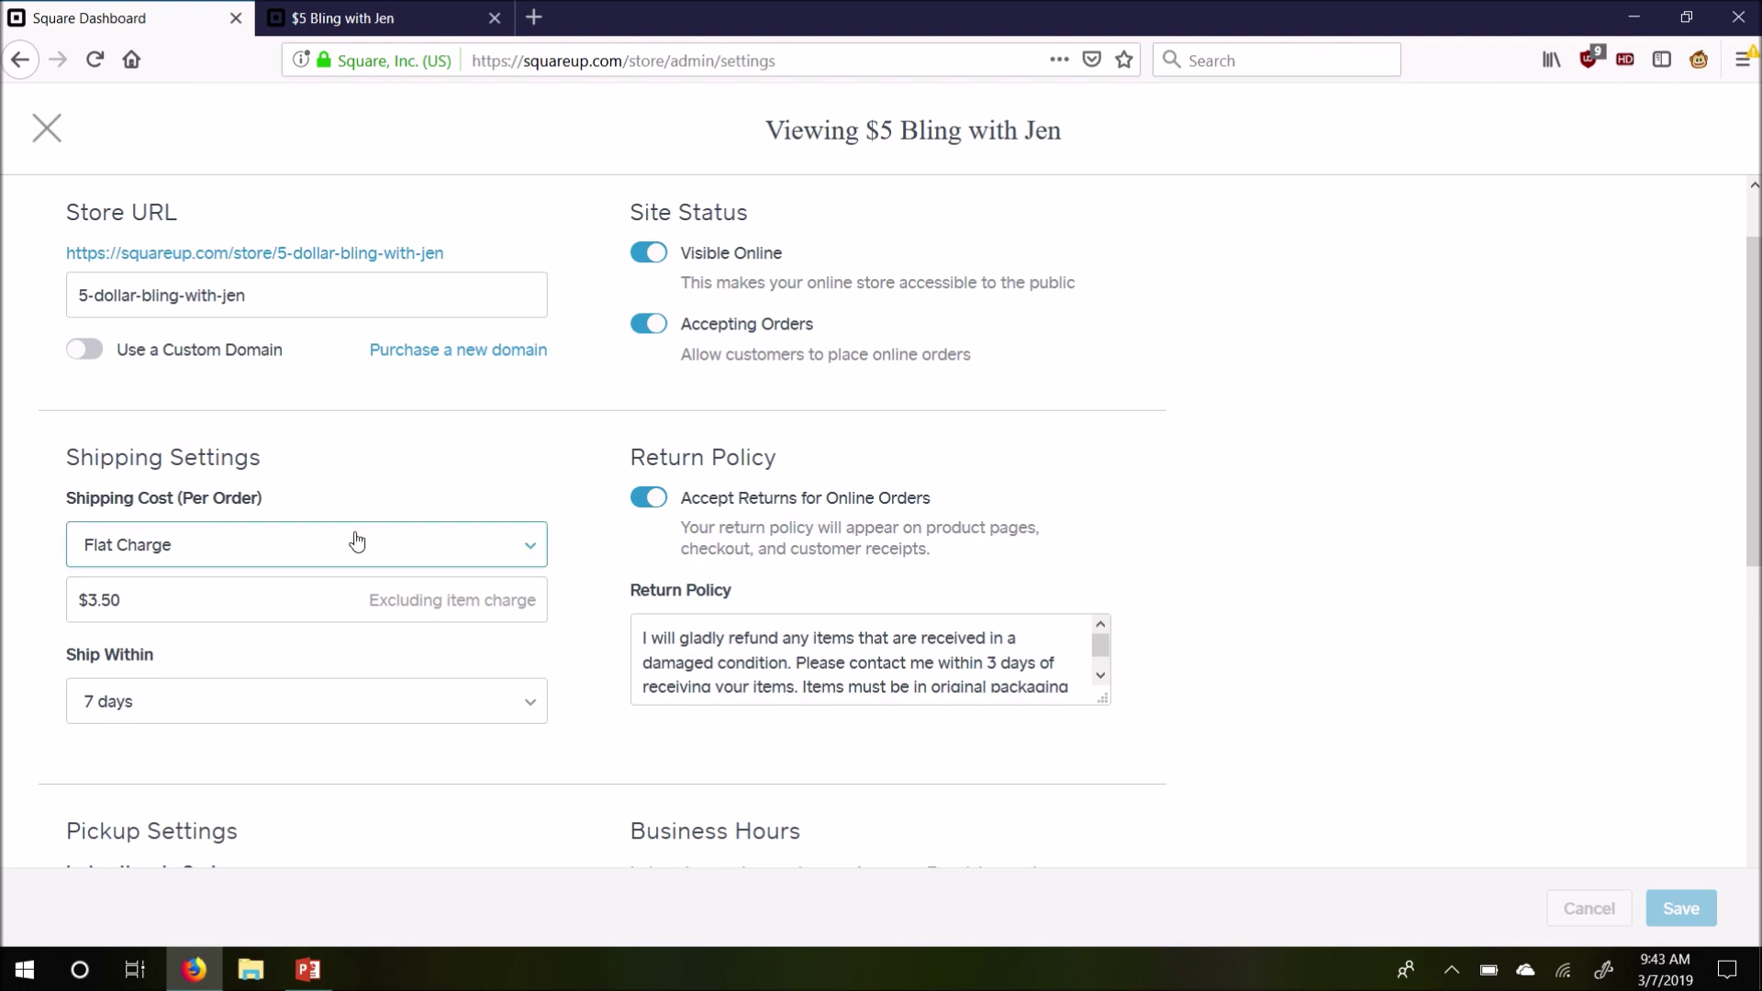
pyautogui.click(521, 549)
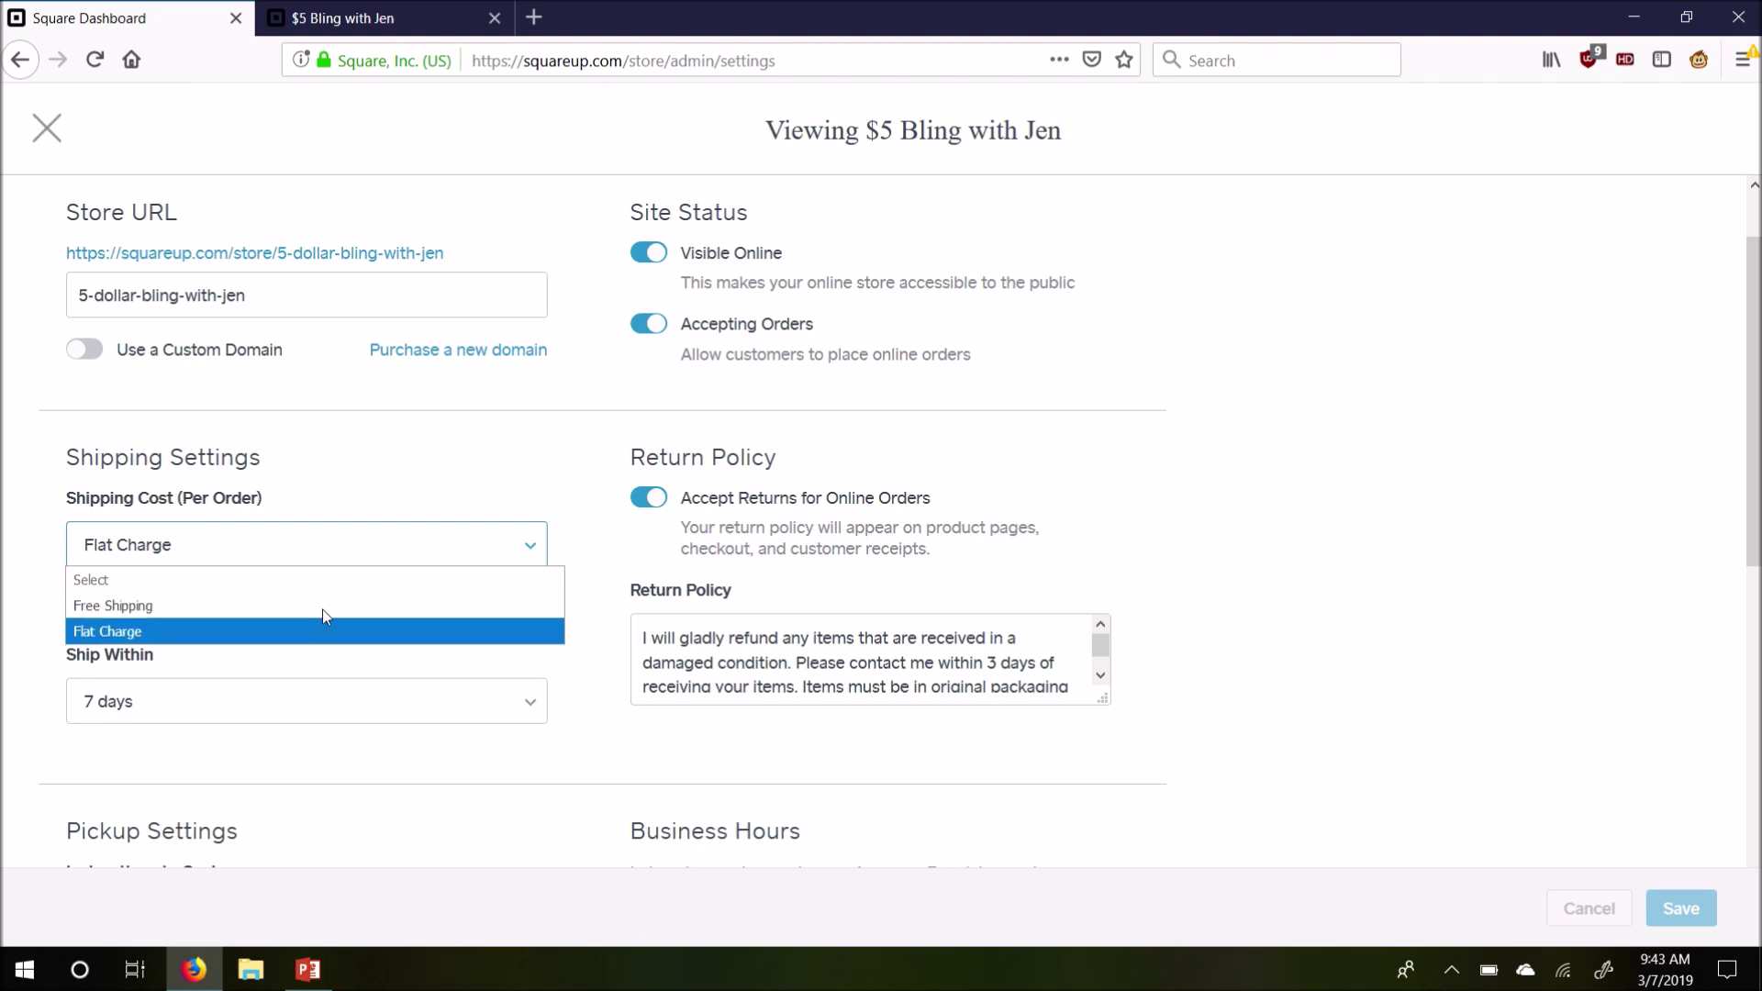
pyautogui.click(450, 439)
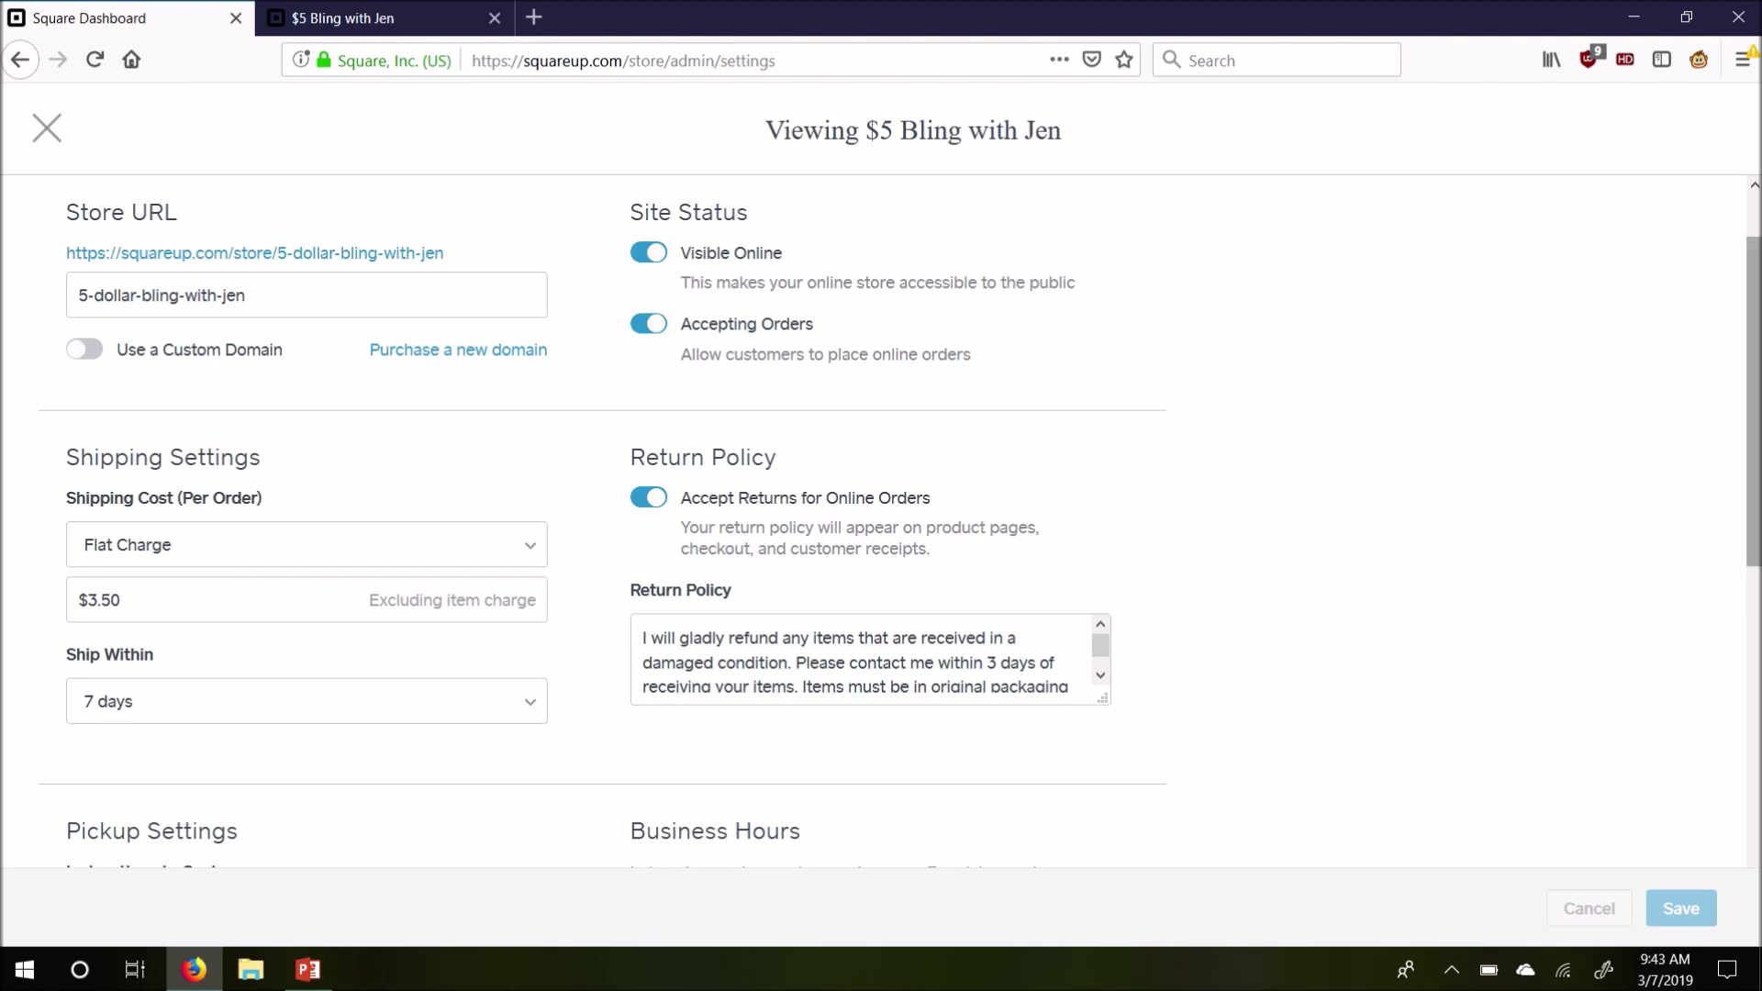
# Examine the available Ship Within periods in the shipping settings and close the list without choosing another one
pyautogui.scroll(-1, 1753, 404)
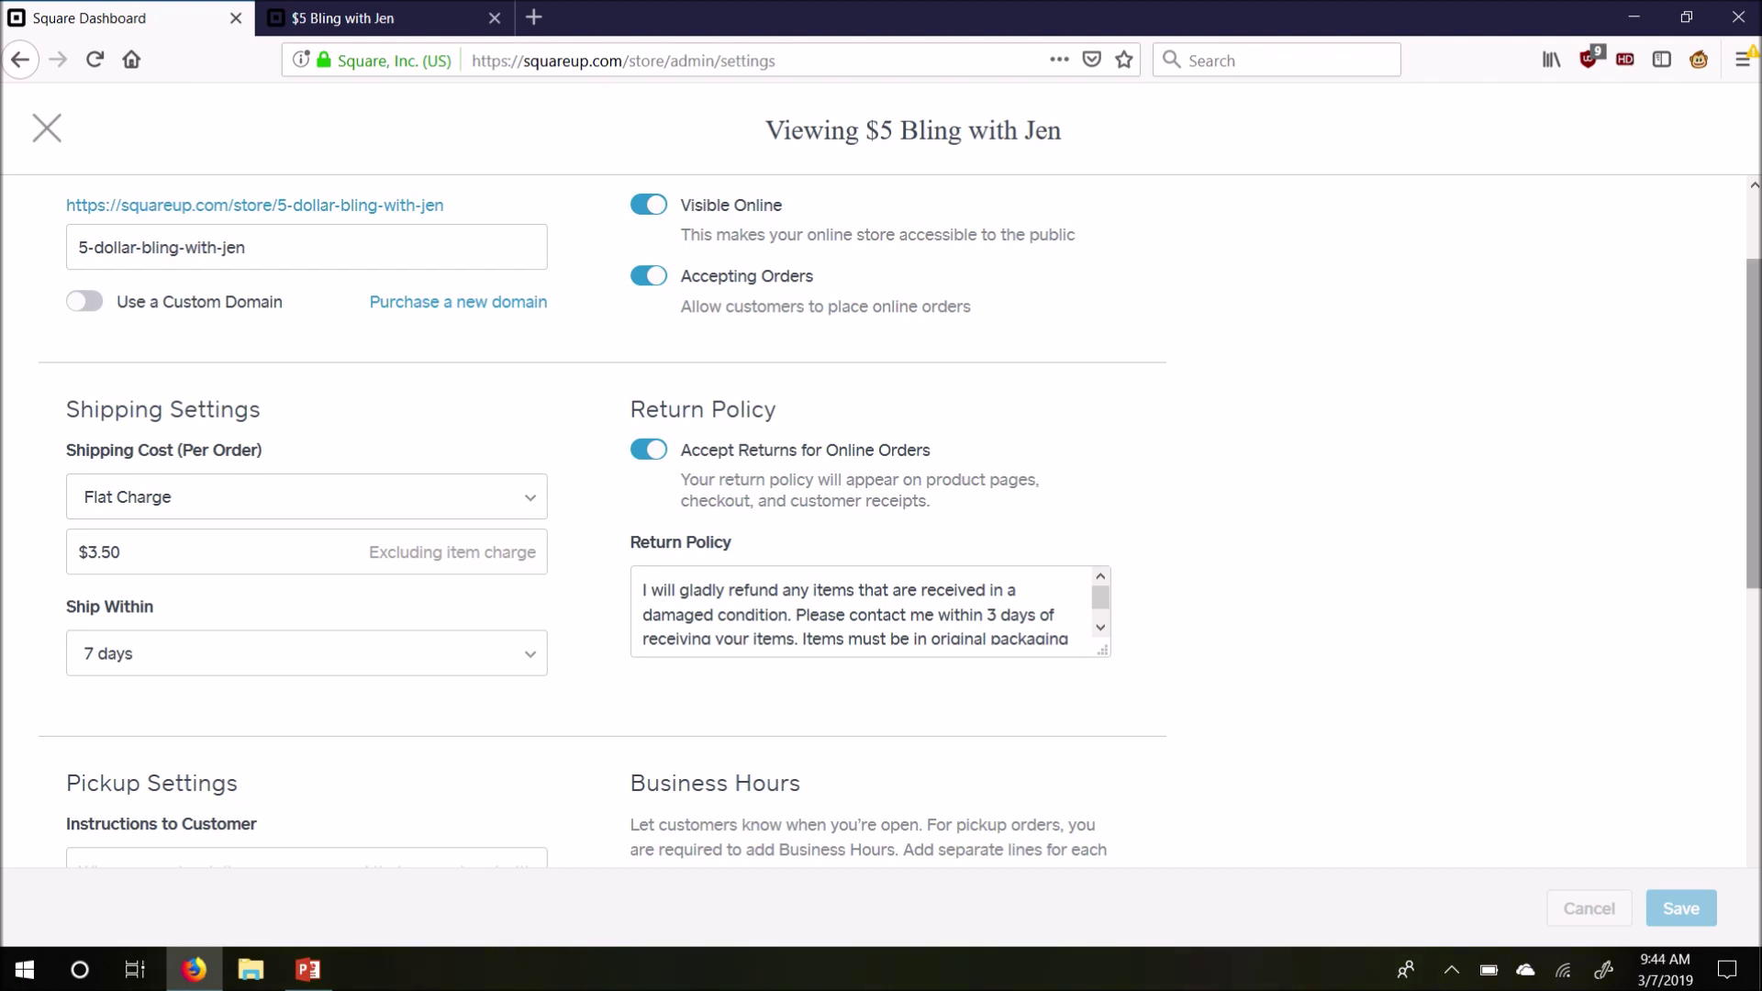
pyautogui.scroll(-2, 901, 518)
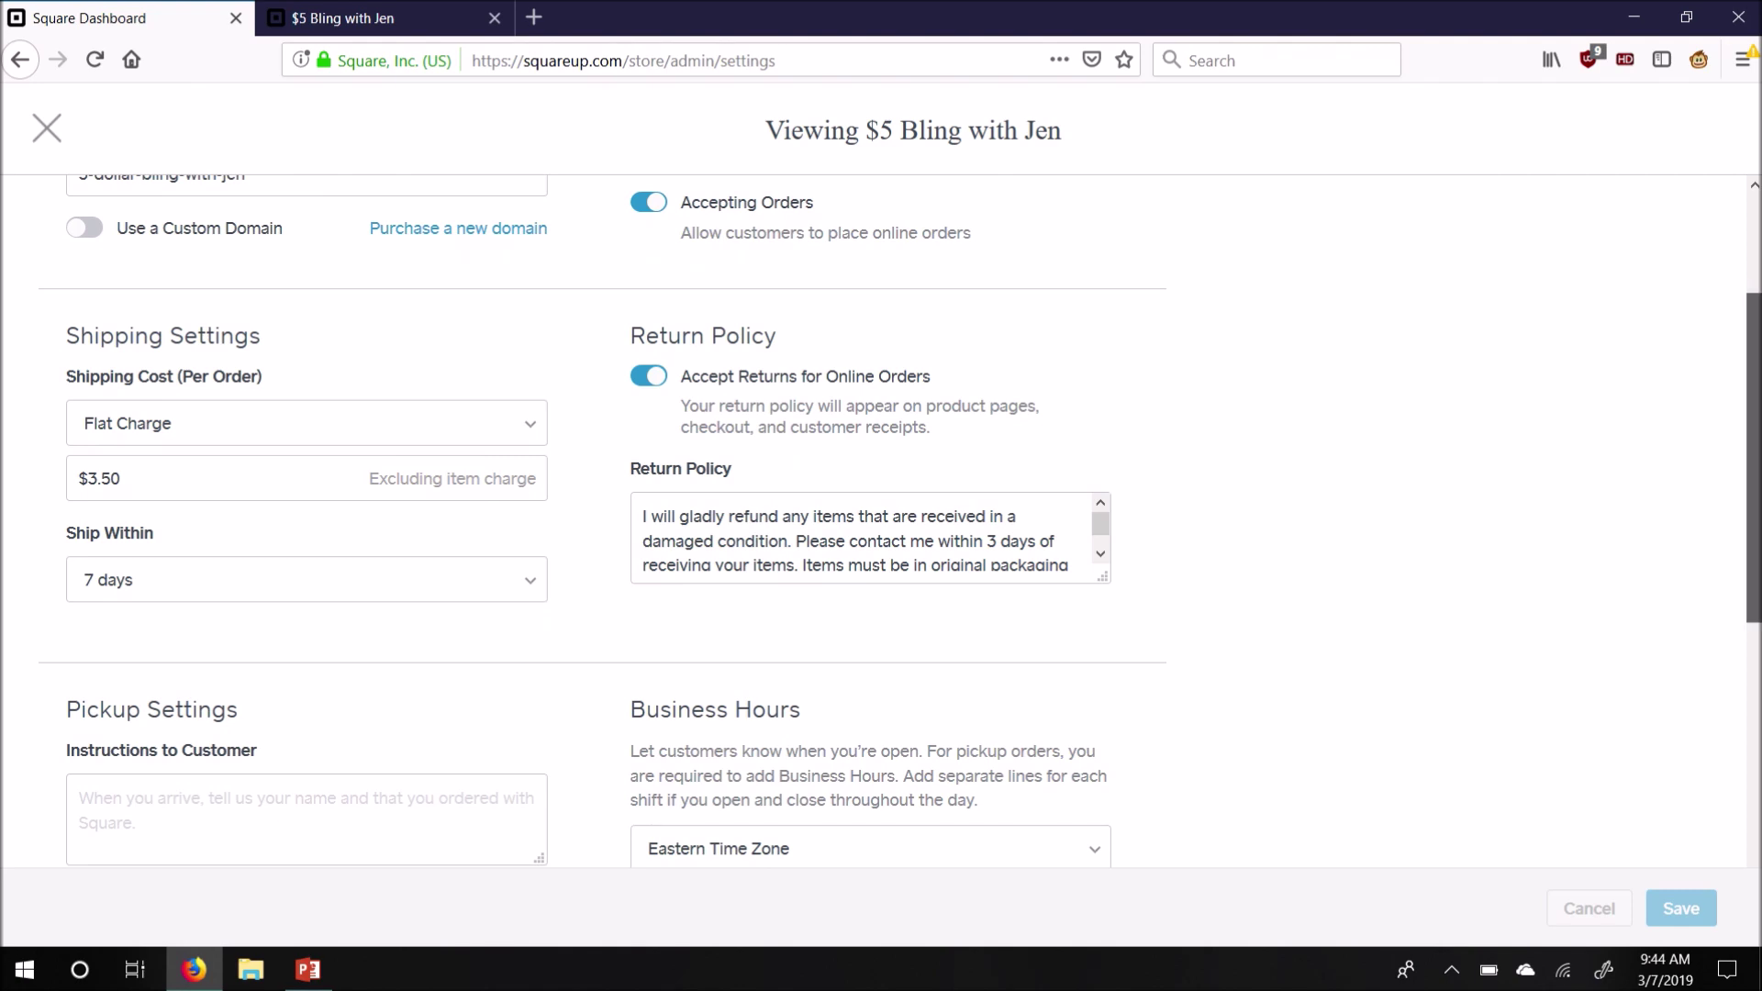
pyautogui.scroll(-2, 900, 520)
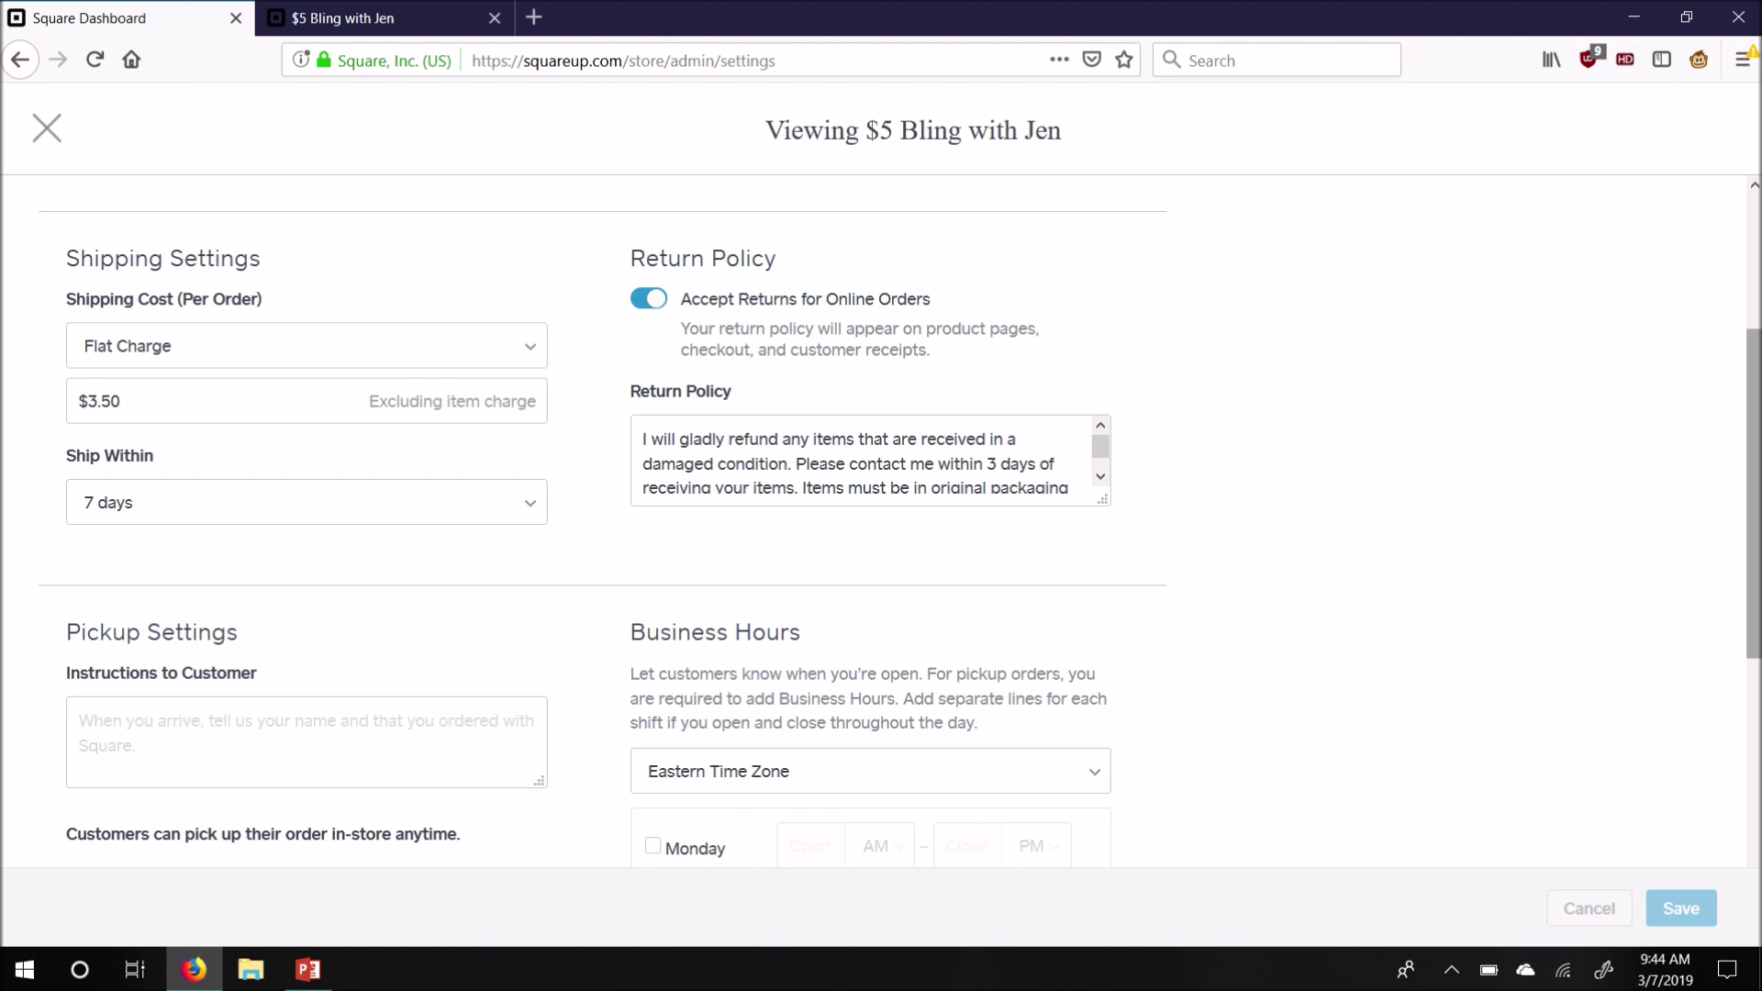
pyautogui.click(531, 512)
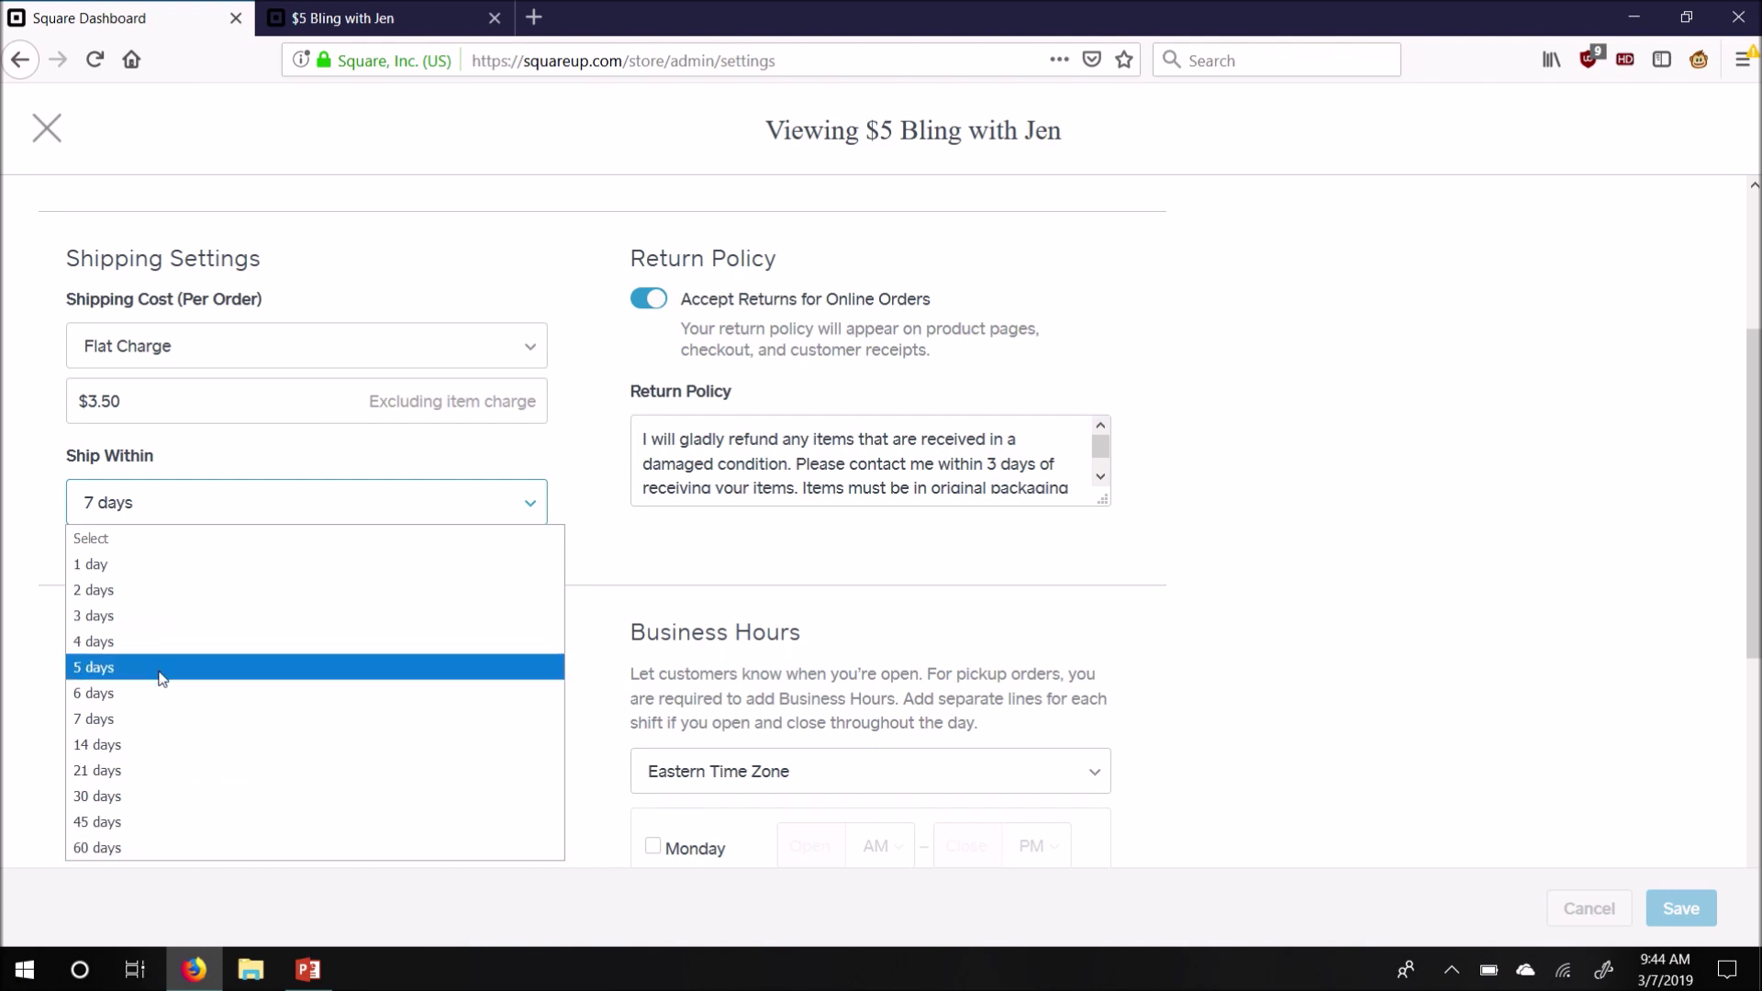
pyautogui.click(752, 548)
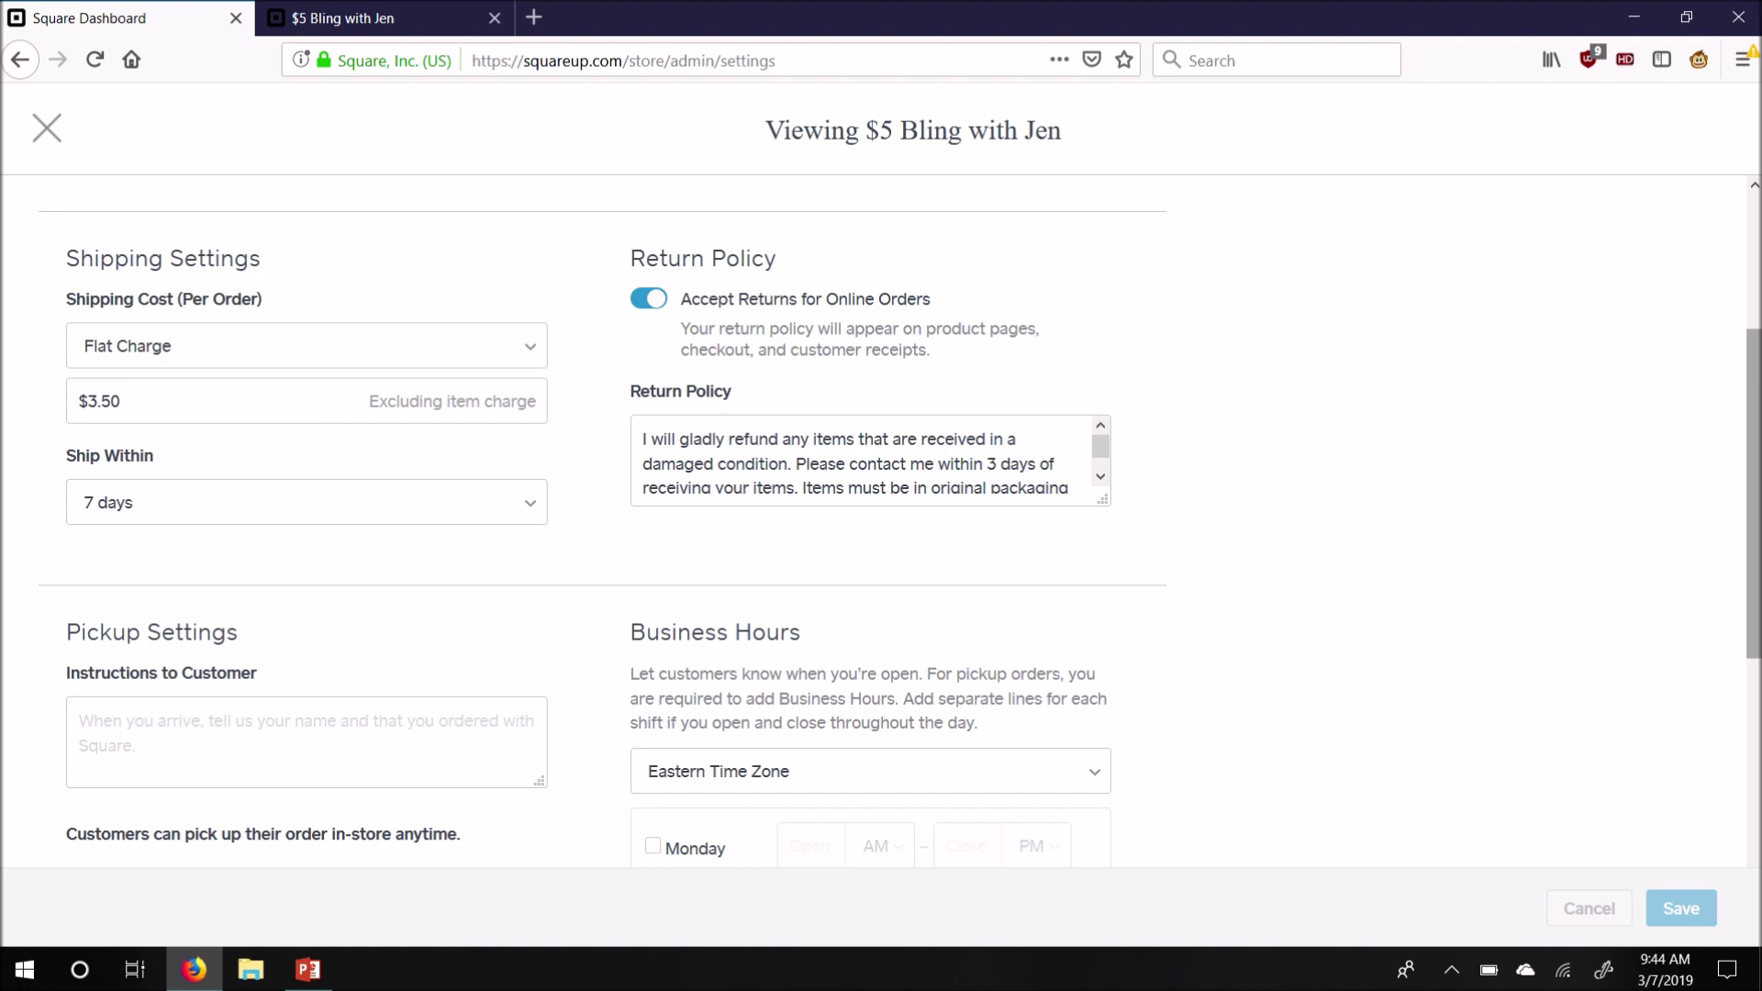
# Review the pickup settings and business hours, and return to the start of the store settings
pyautogui.moveTo(1753, 496); pyautogui.dragTo(1754, 614)
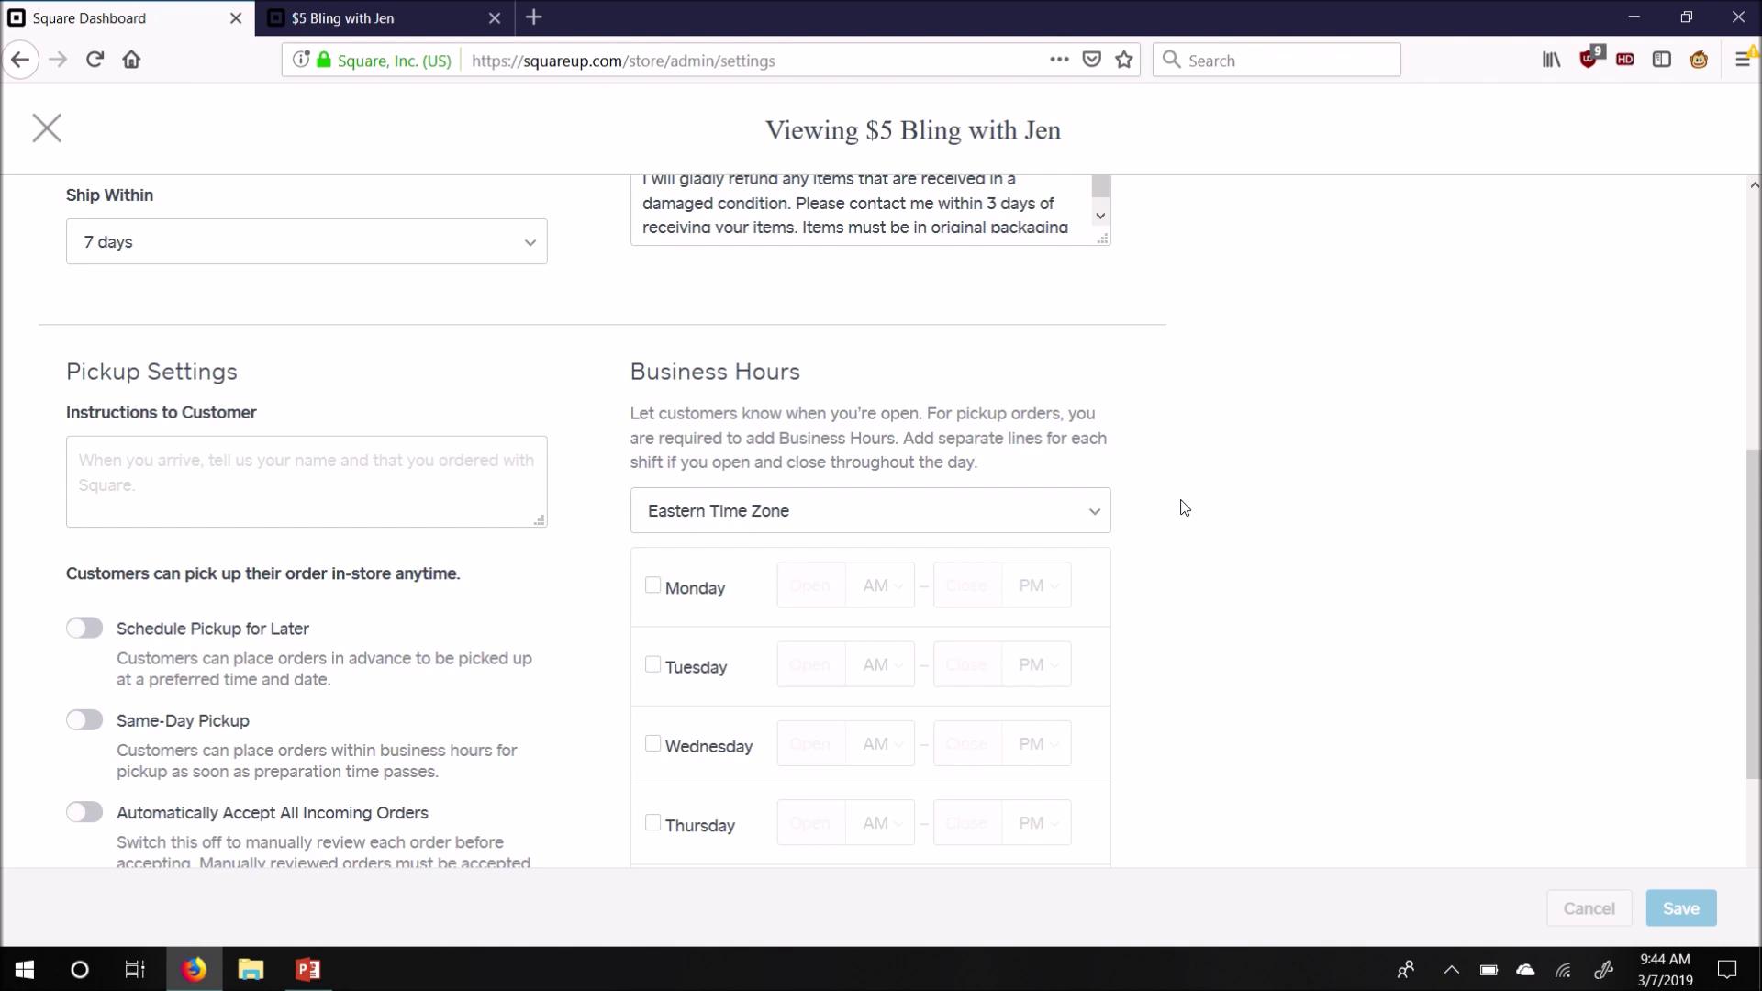
pyautogui.moveTo(1760, 480); pyautogui.dragTo(1760, 581)
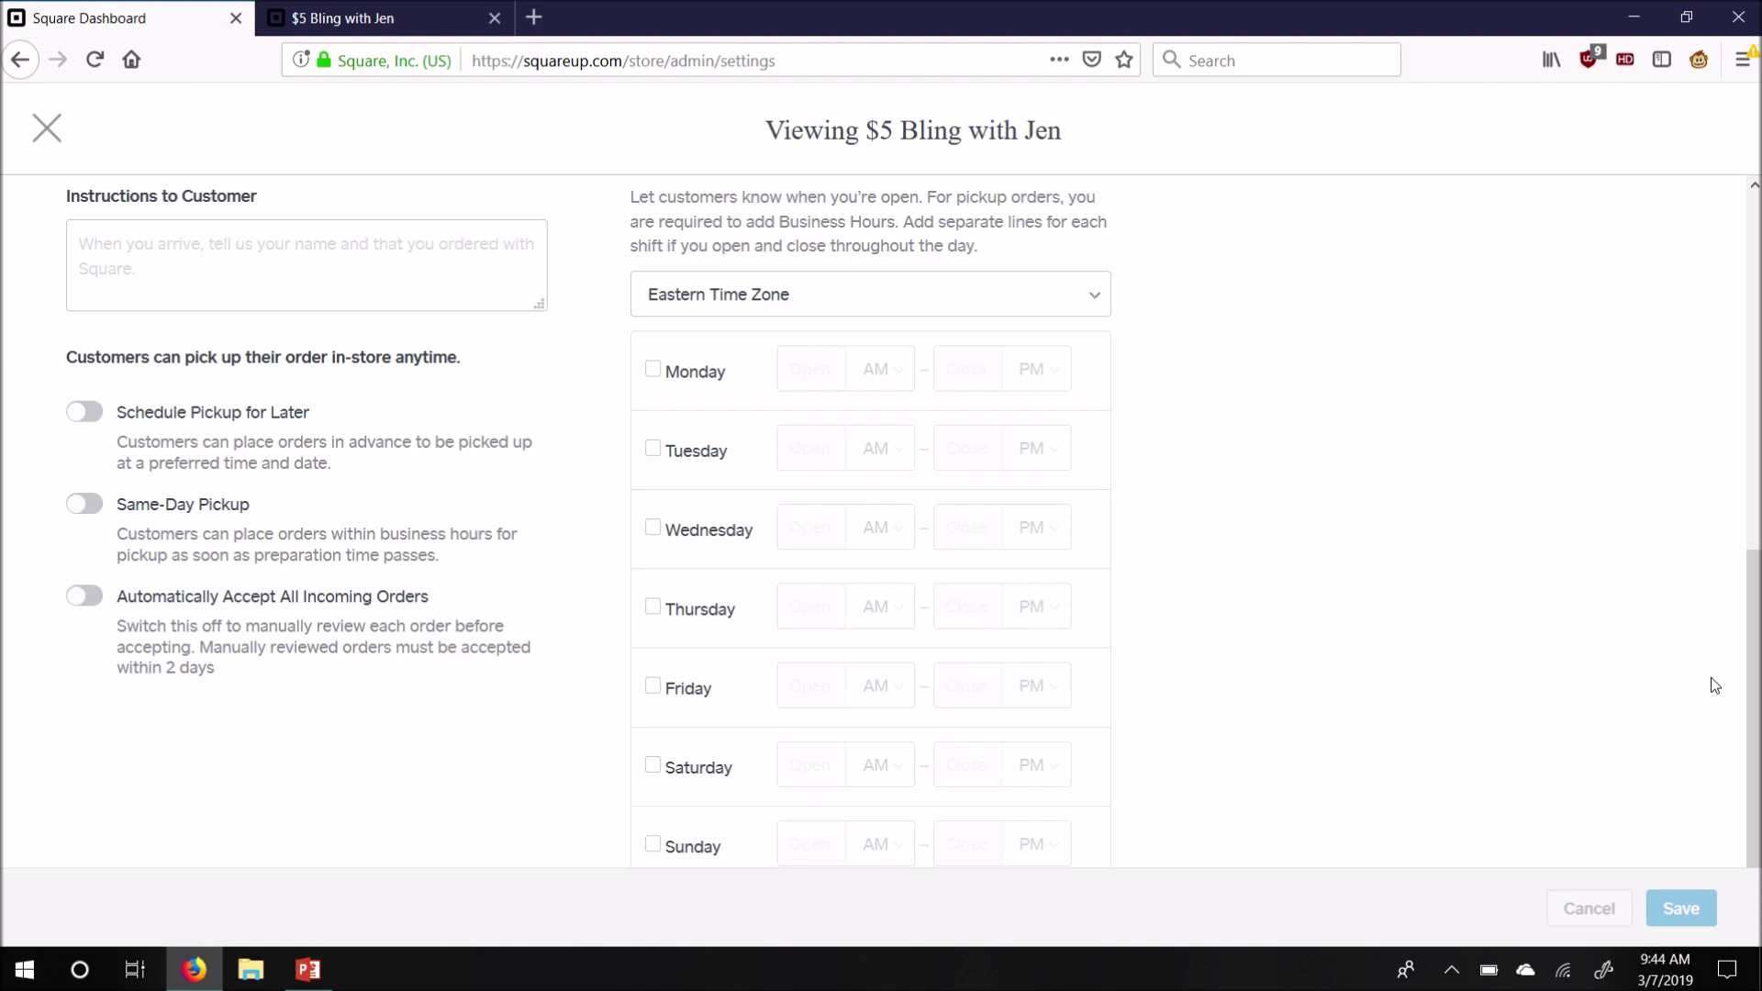
pyautogui.moveTo(1756, 633); pyautogui.dragTo(1758, 332)
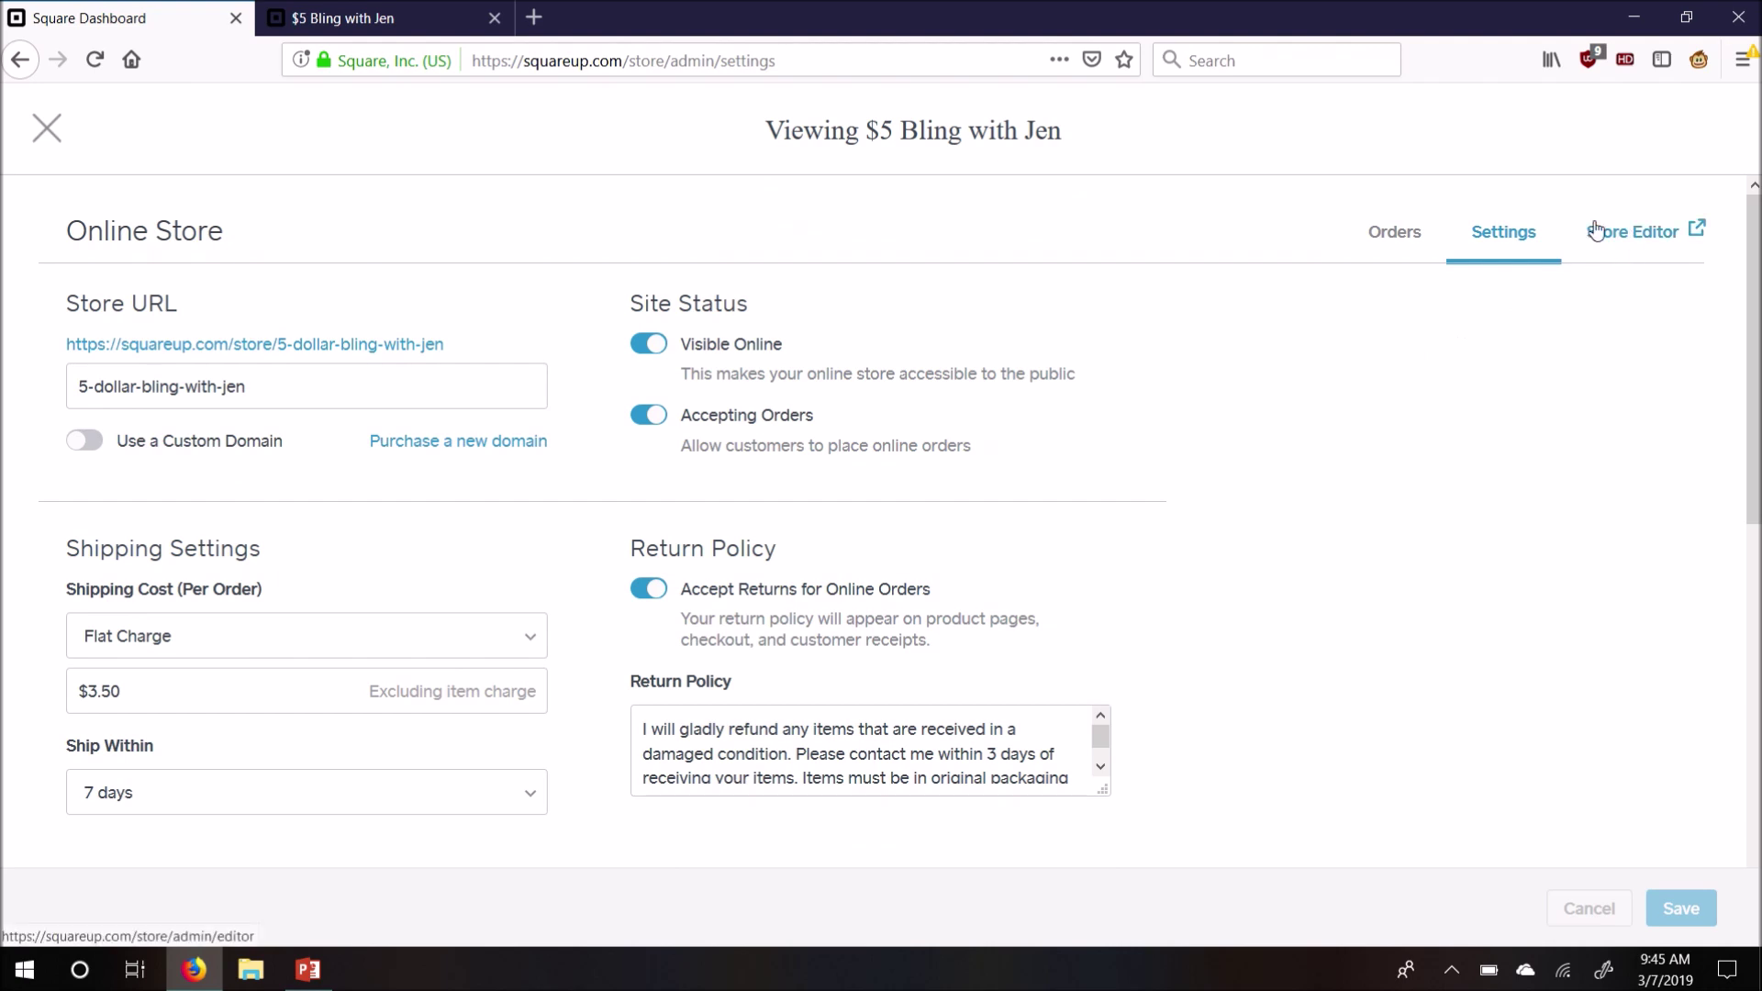
# Open the Store Editor, review the available themes, and select the current Downtown theme
pyautogui.click(1641, 236)
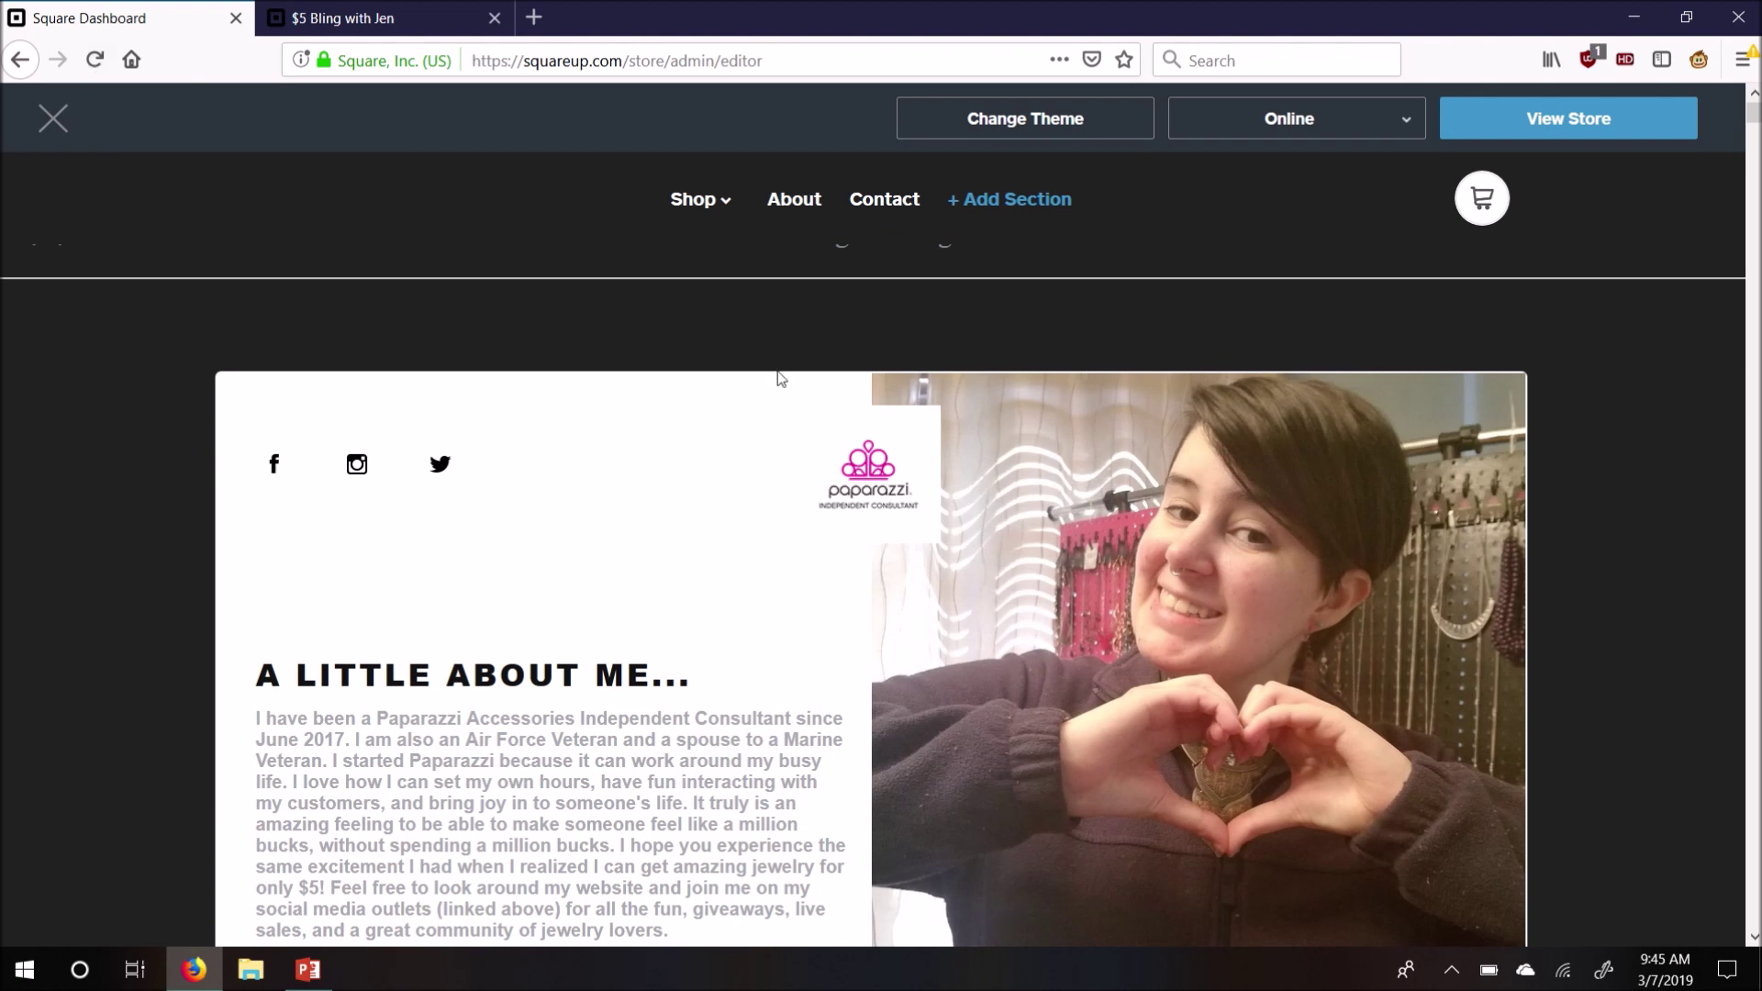
pyautogui.click(1018, 135)
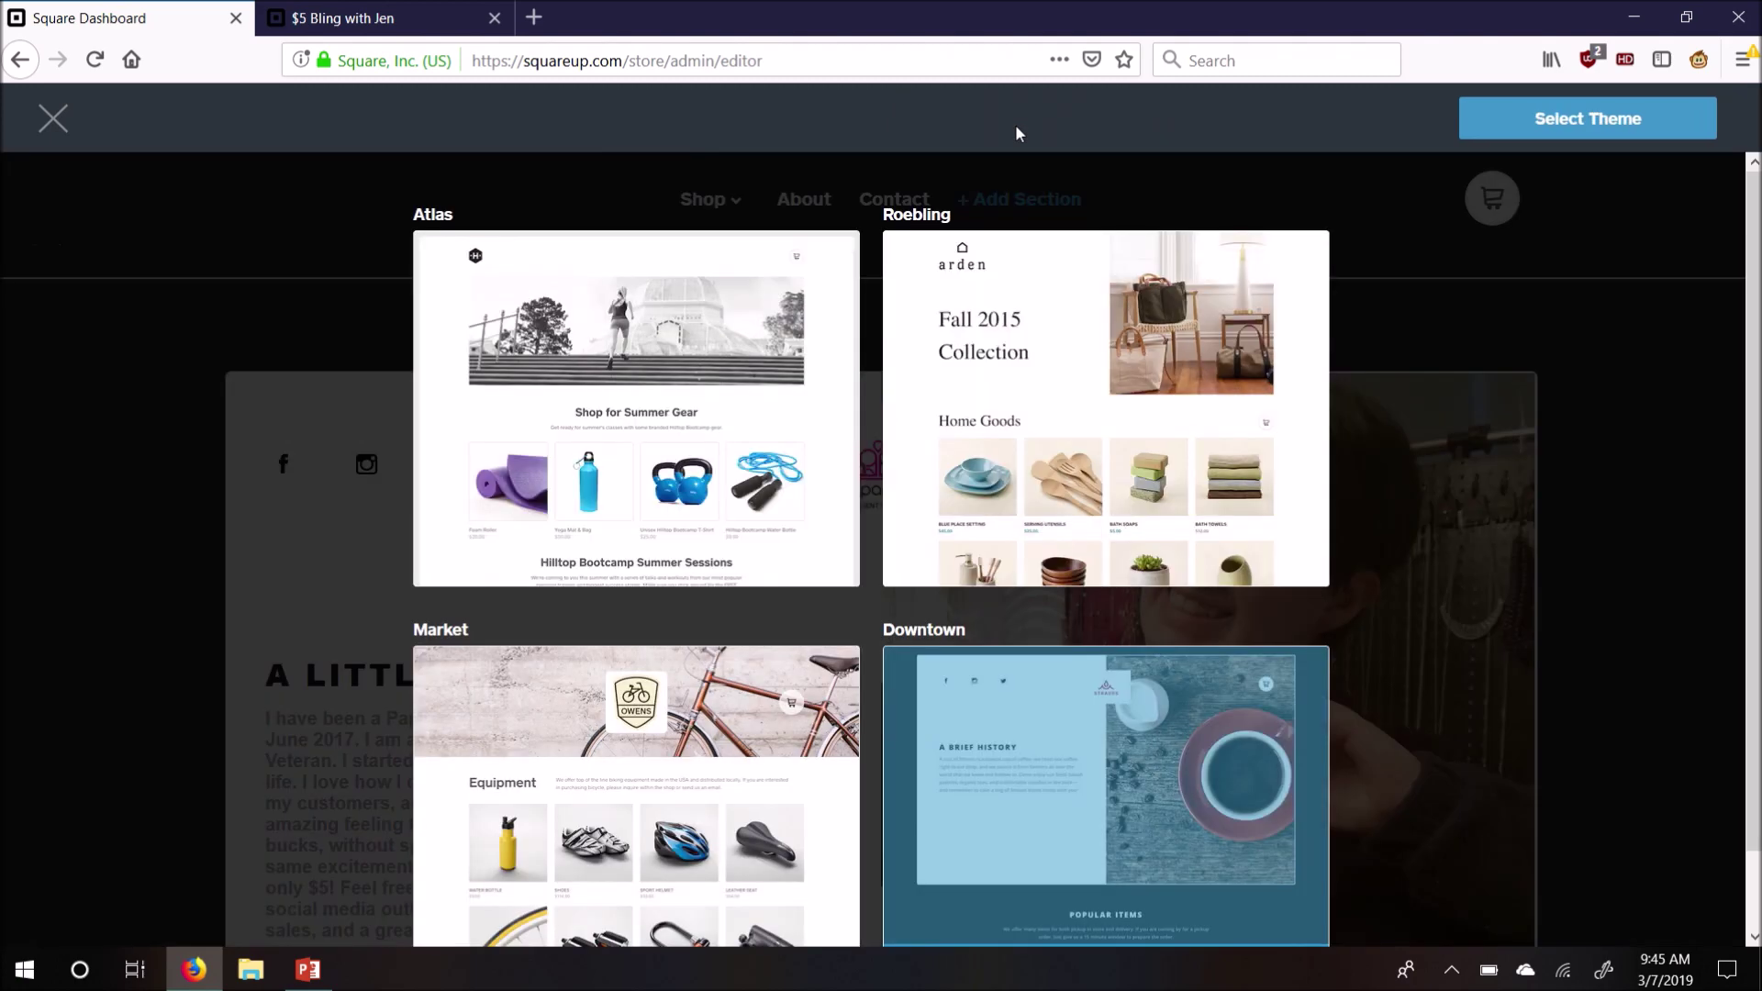
pyautogui.scroll(-2, 1088, 558)
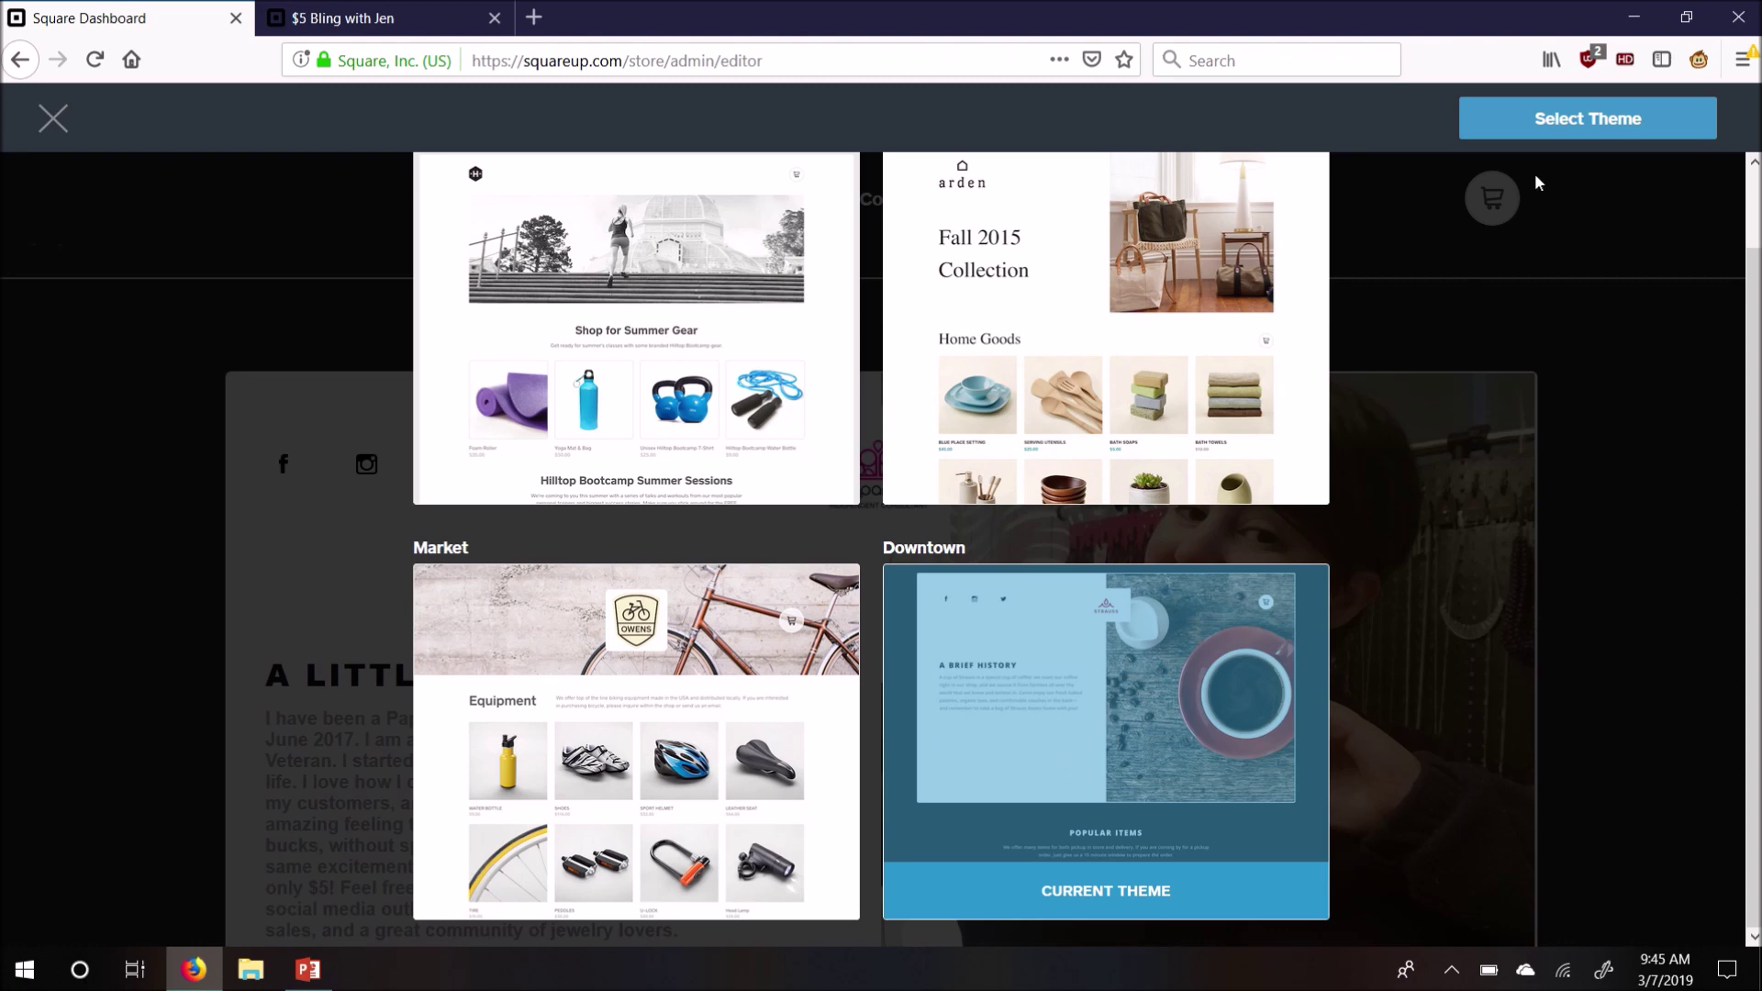
pyautogui.click(1563, 125)
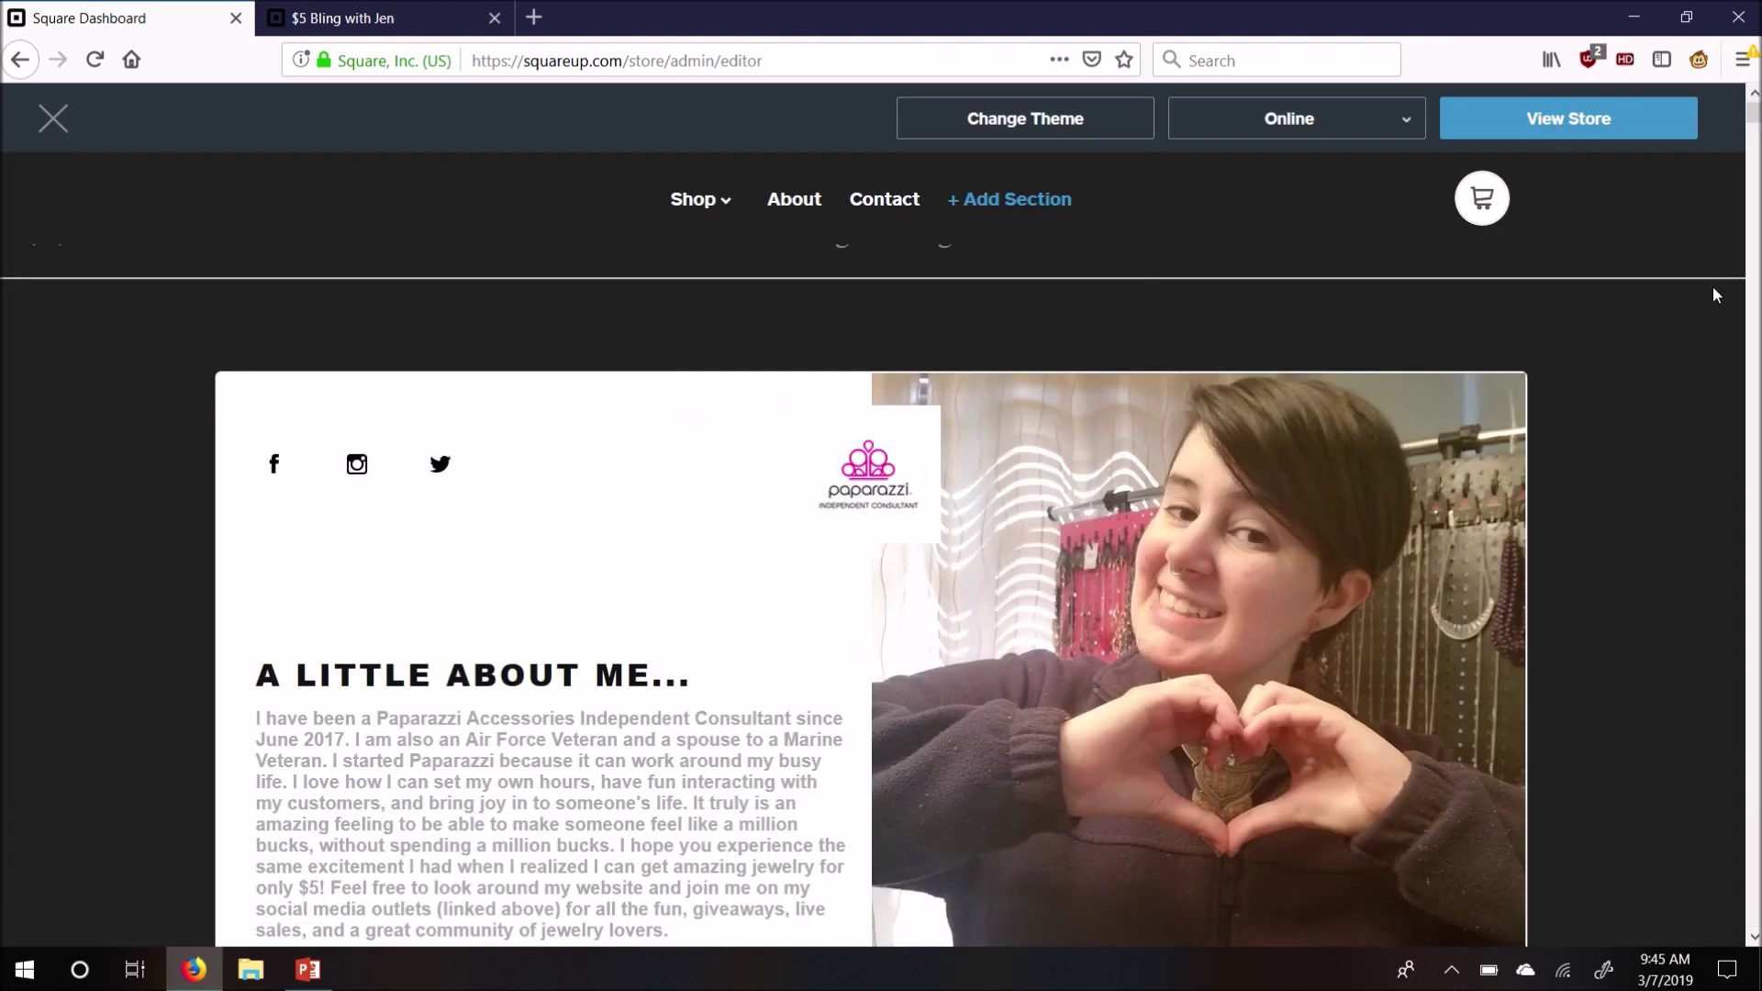
# Examine the editable social links, logo, introduction text and photo in the store's about block
pyautogui.moveTo(1753, 115); pyautogui.dragTo(1755, 133)
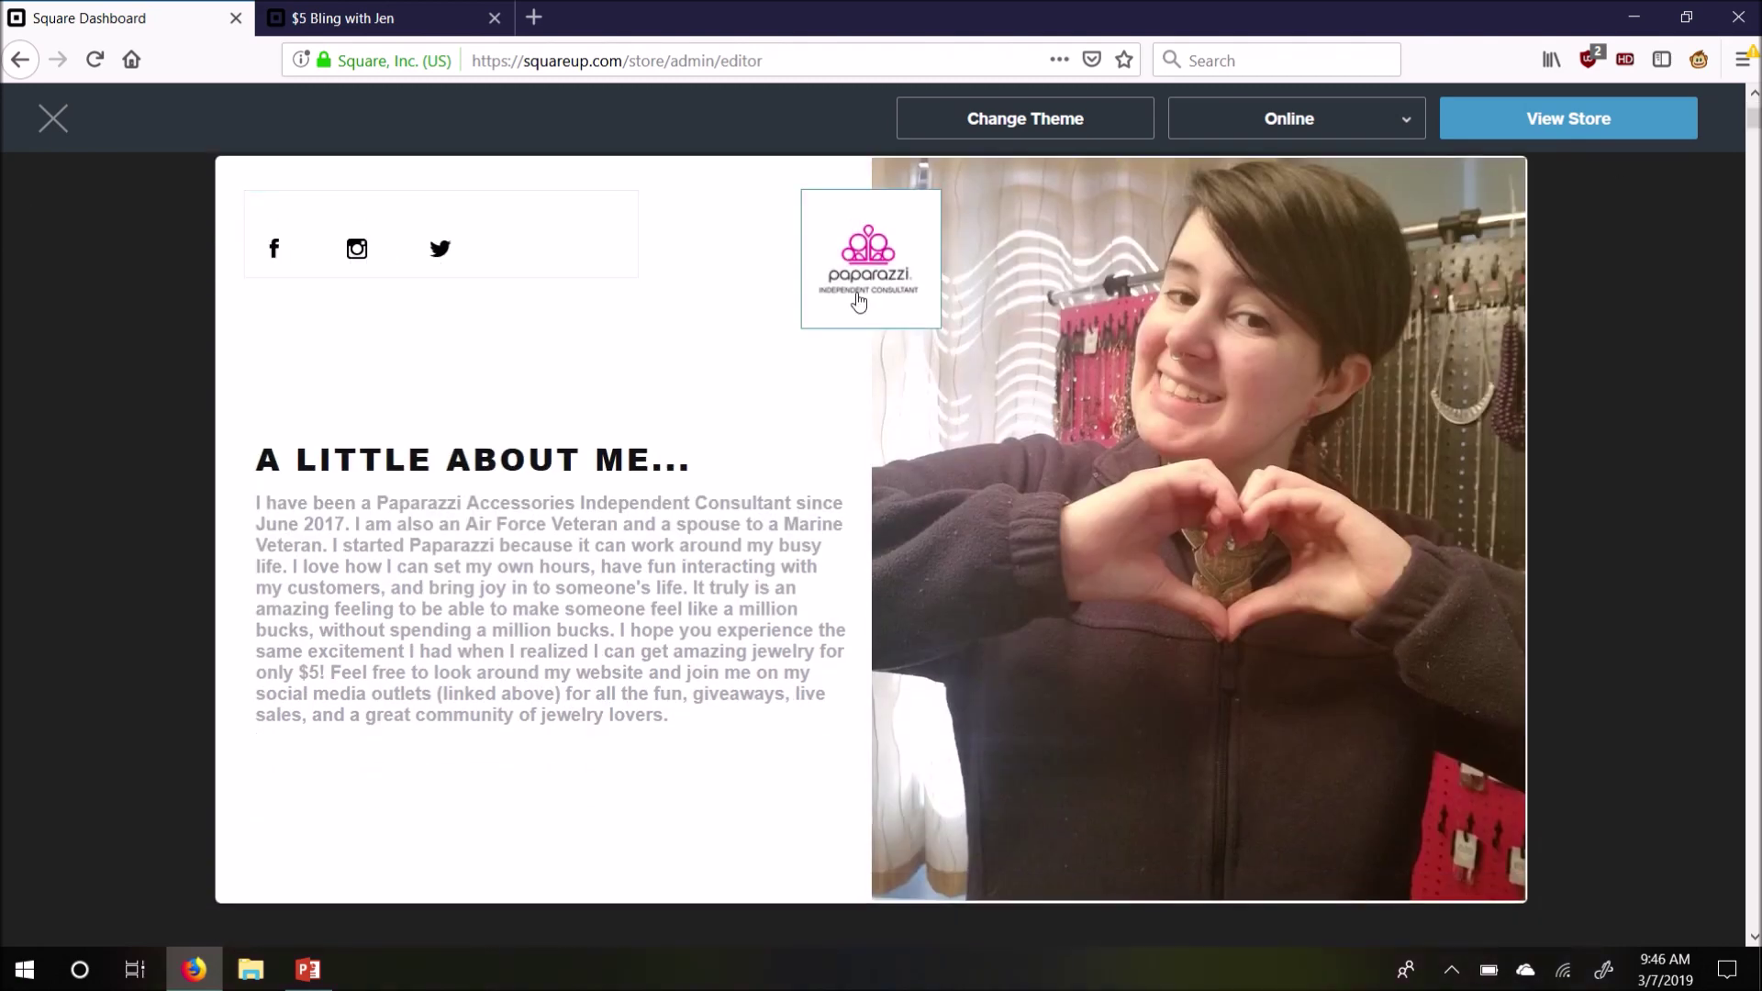
pyautogui.moveTo(872, 319)
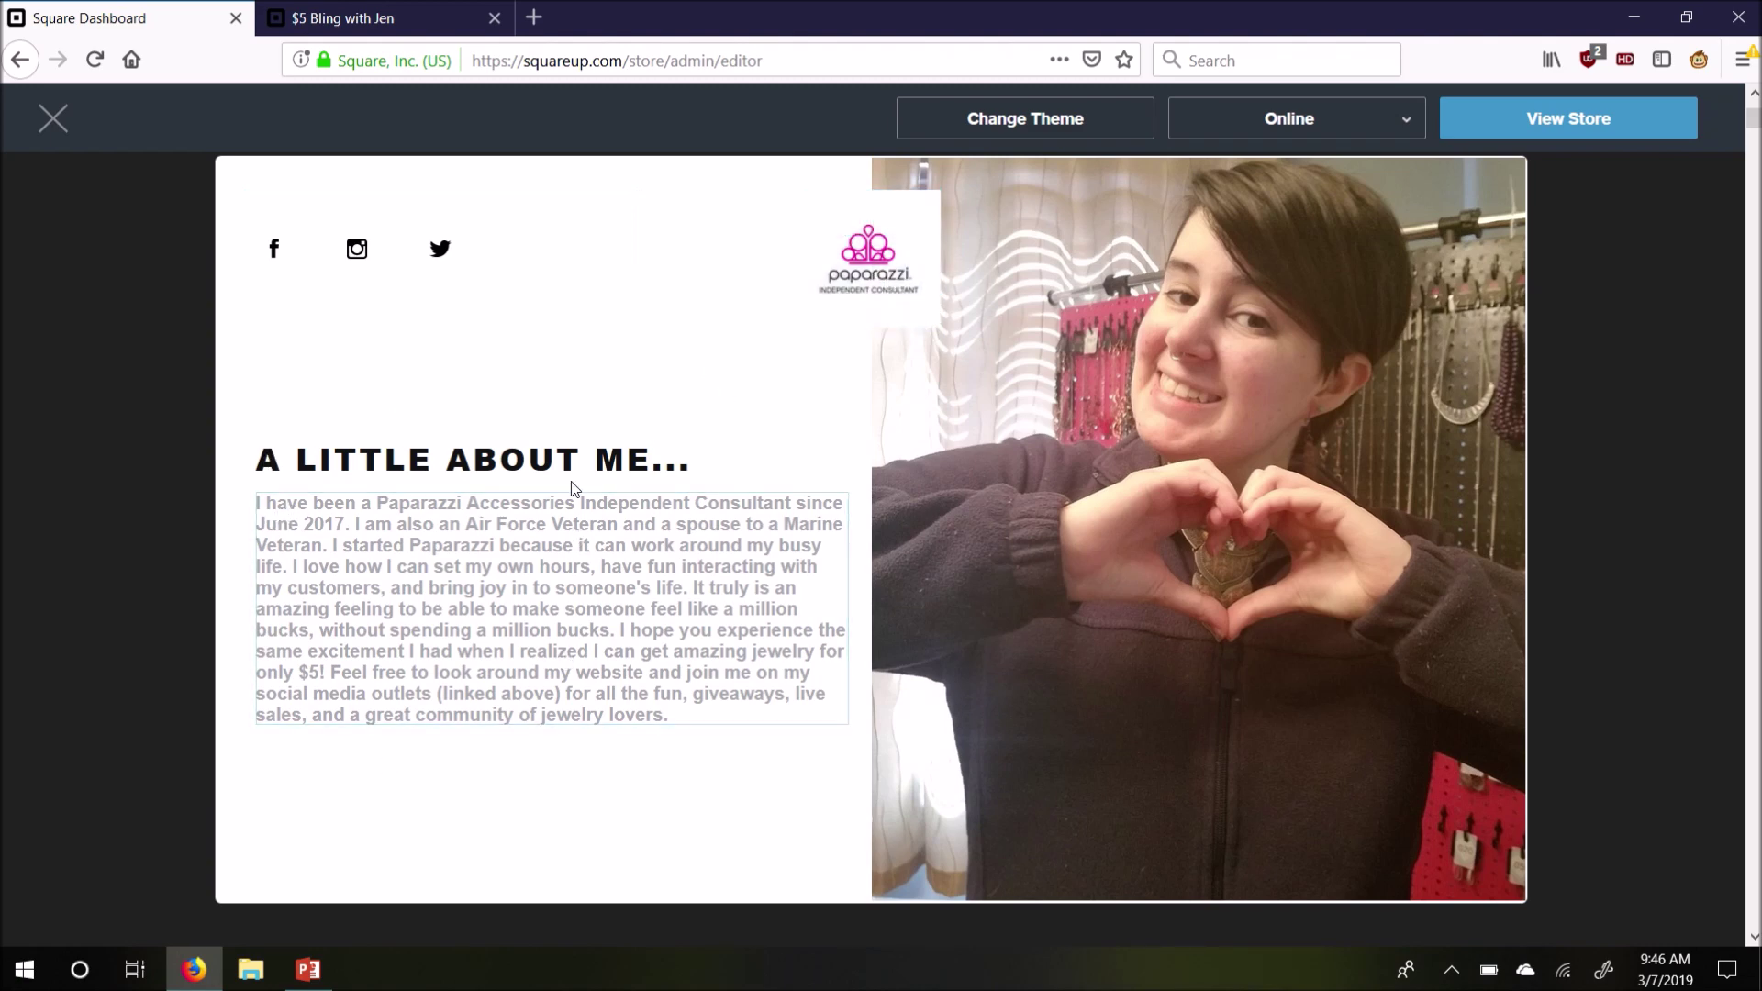
pyautogui.moveTo(1367, 537)
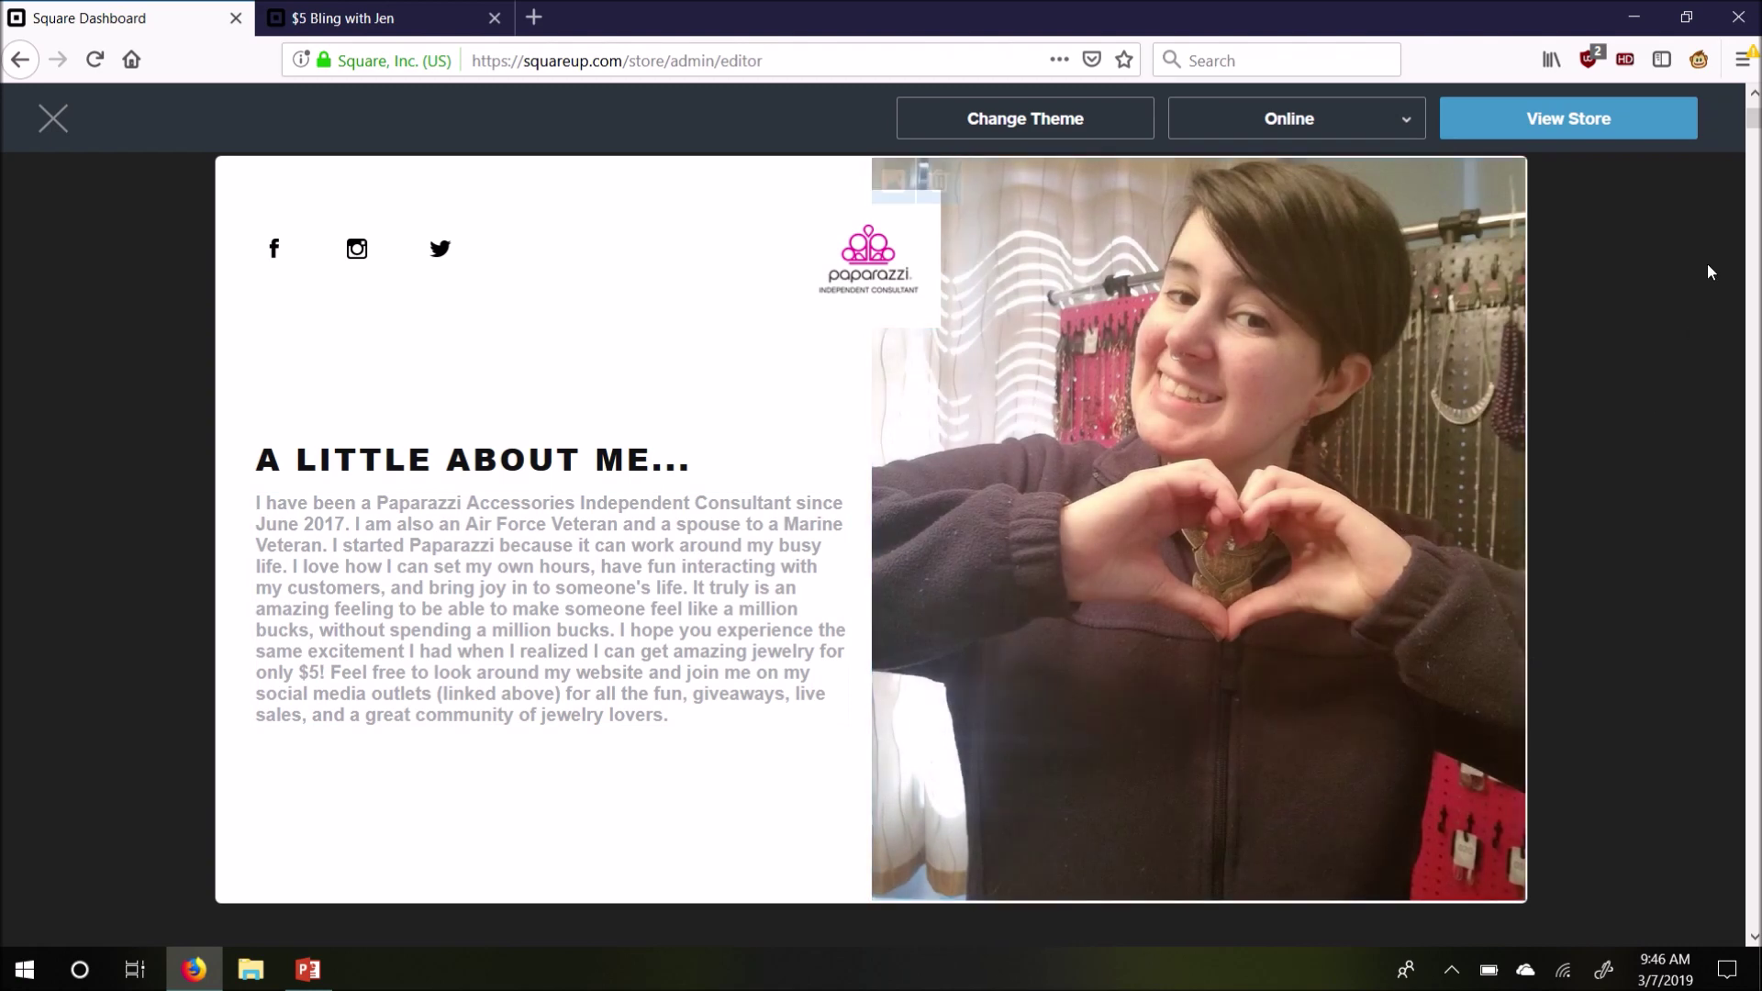
pyautogui.scroll(-5, 1368, 536)
pyautogui.scroll(8, 1368, 537)
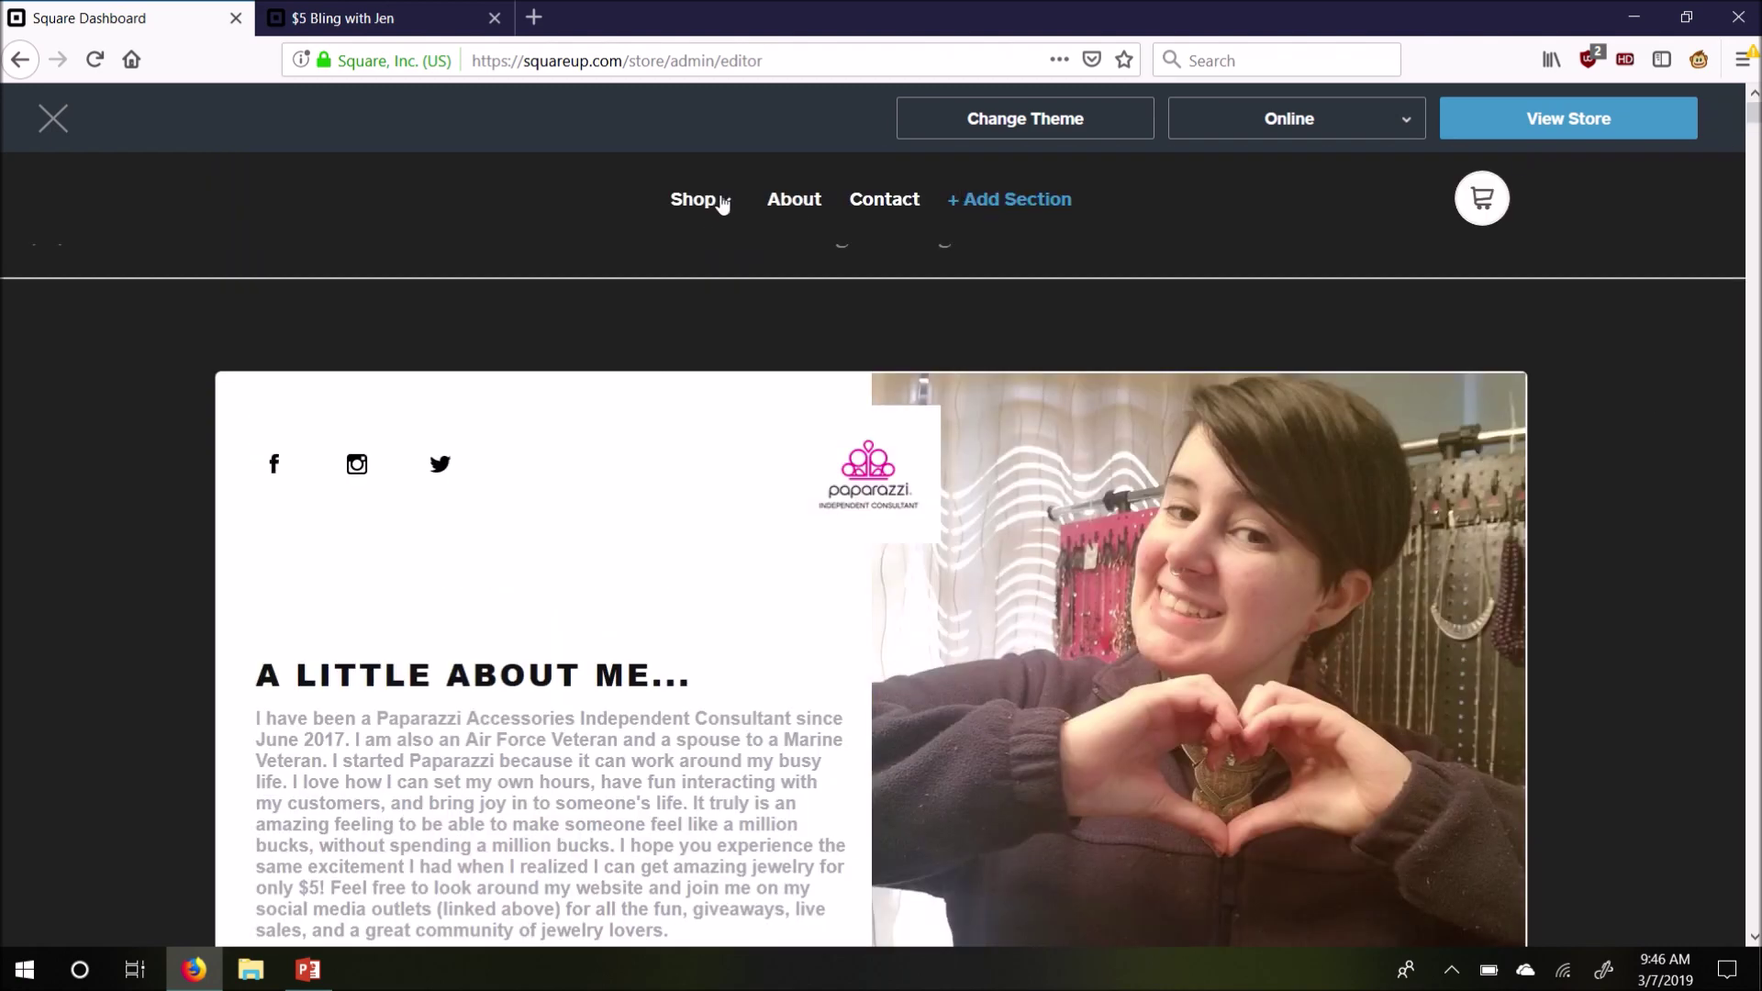
# Examine the section types offered for a new store section, including Goods or Services, and return to the page header
pyautogui.click(992, 209)
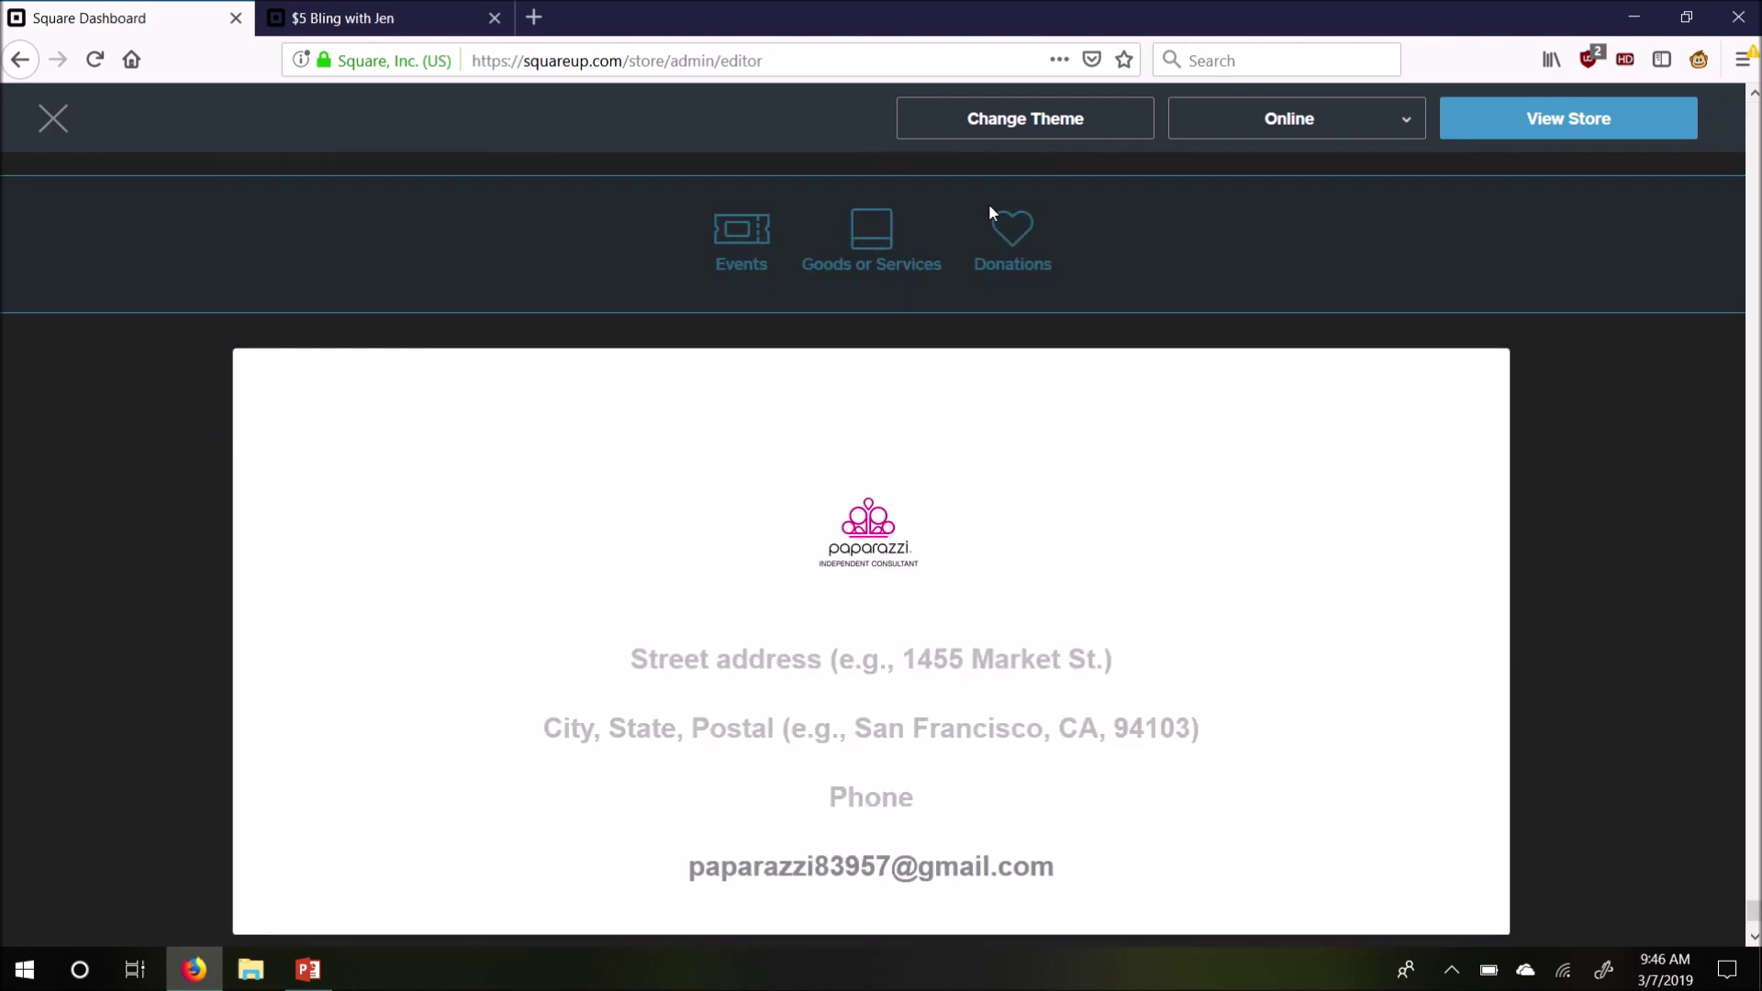
pyautogui.click(871, 231)
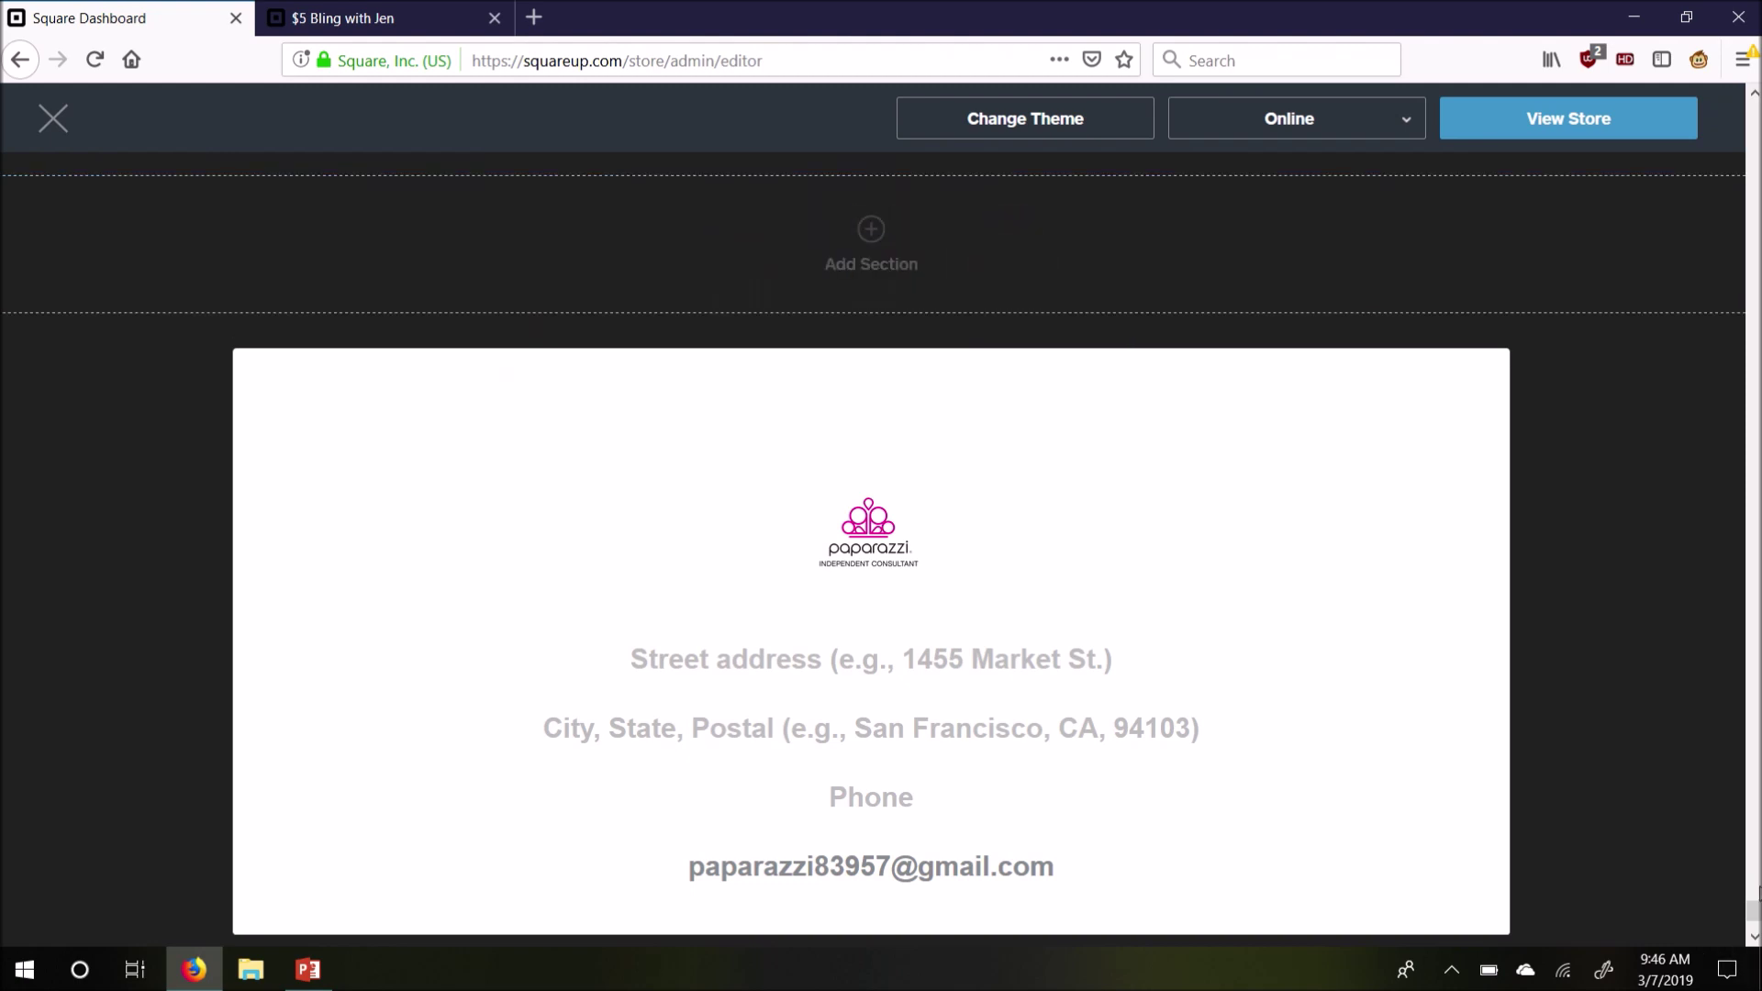
pyautogui.moveTo(1753, 911); pyautogui.dragTo(1758, 147)
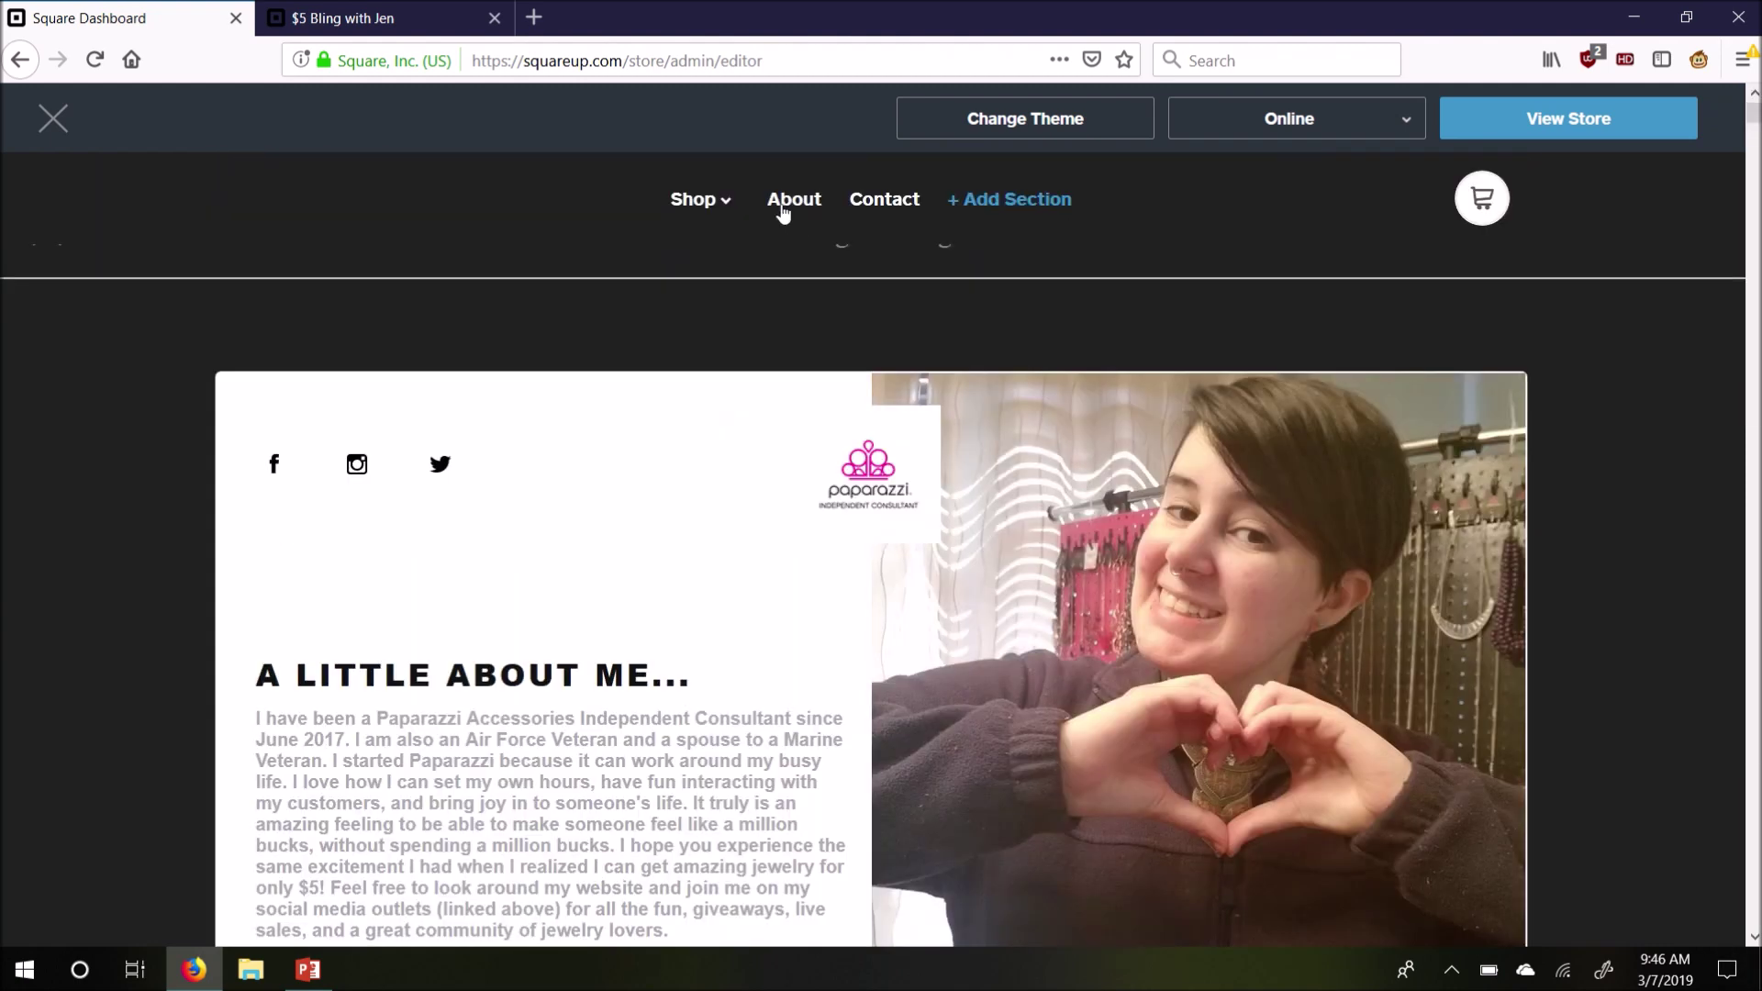
# Examine the Shop category links, and follow the About and Contact links to view their page sections
pyautogui.moveTo(721, 210)
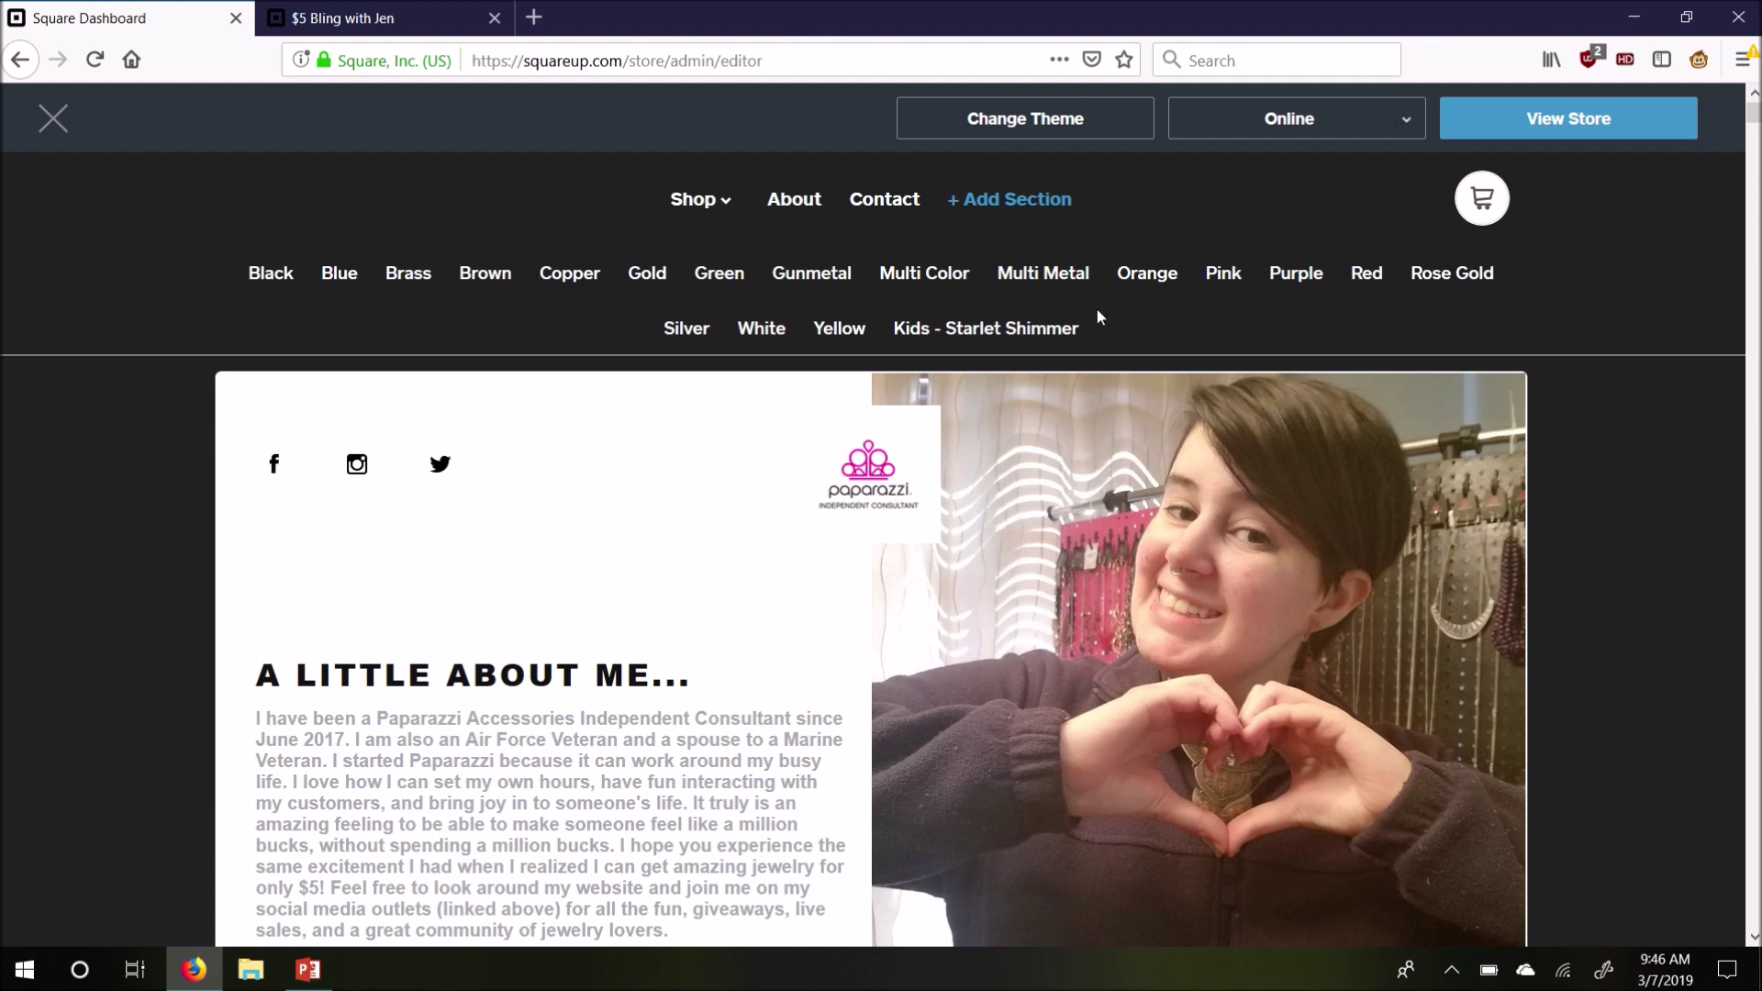
pyautogui.click(791, 199)
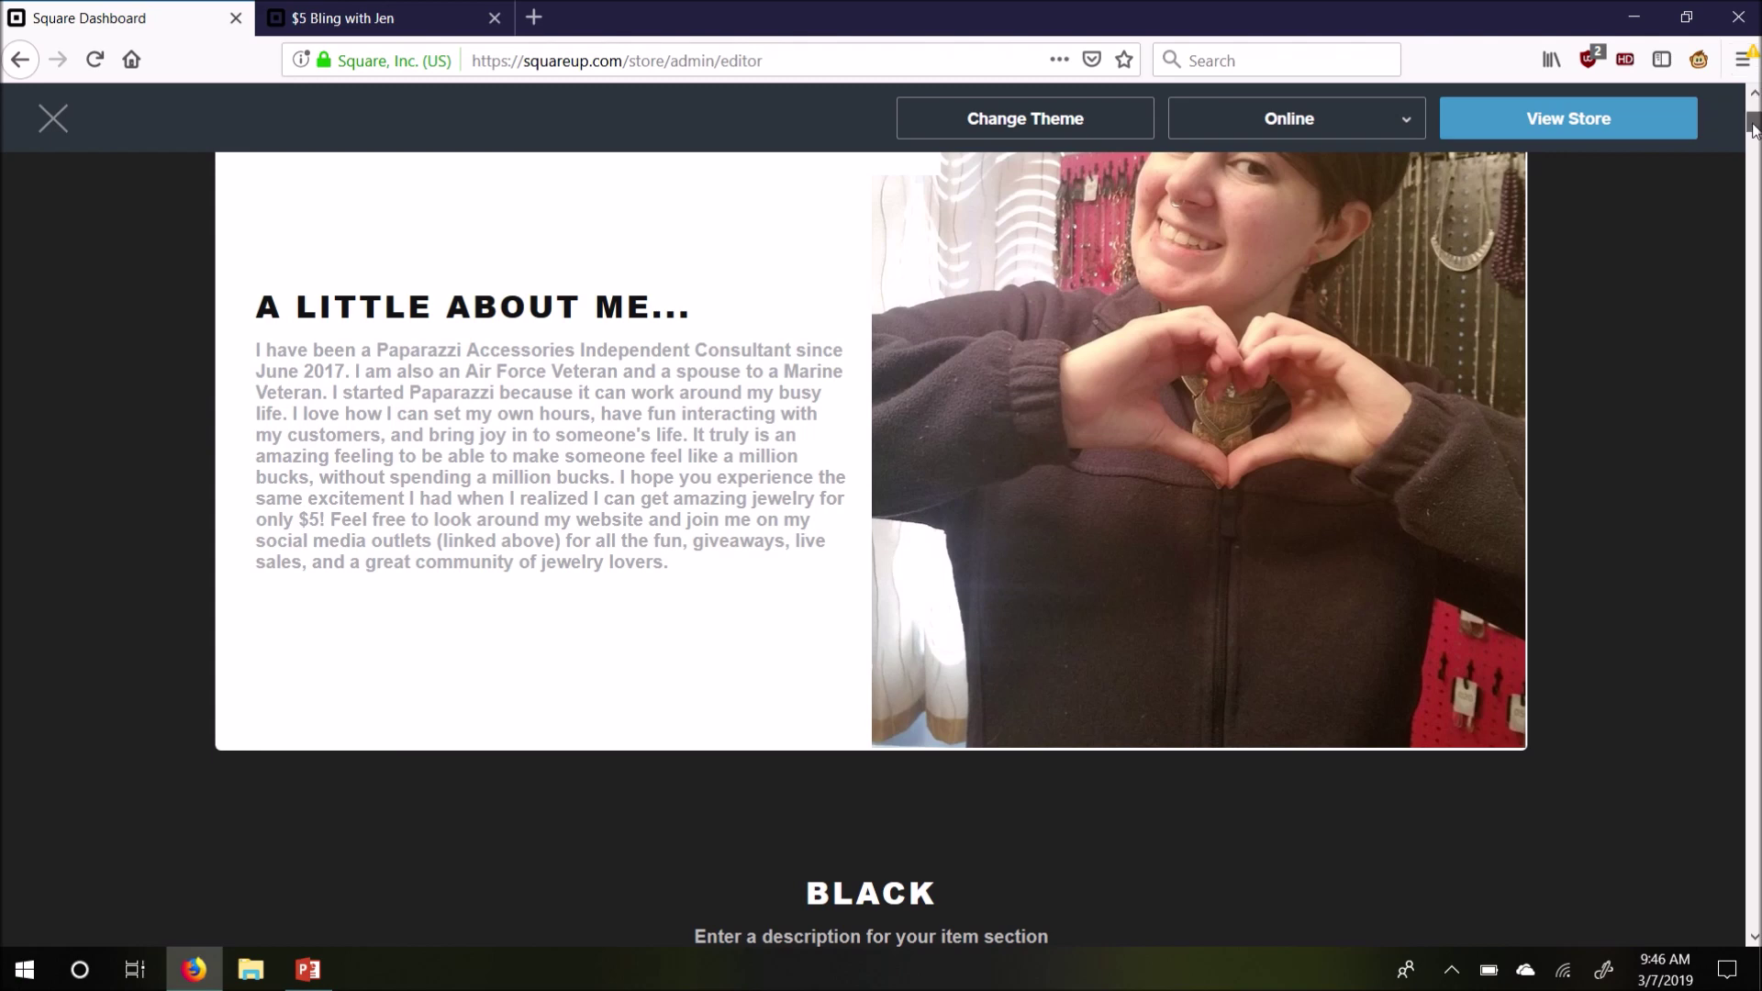
pyautogui.moveTo(1753, 129); pyautogui.dragTo(1753, 115)
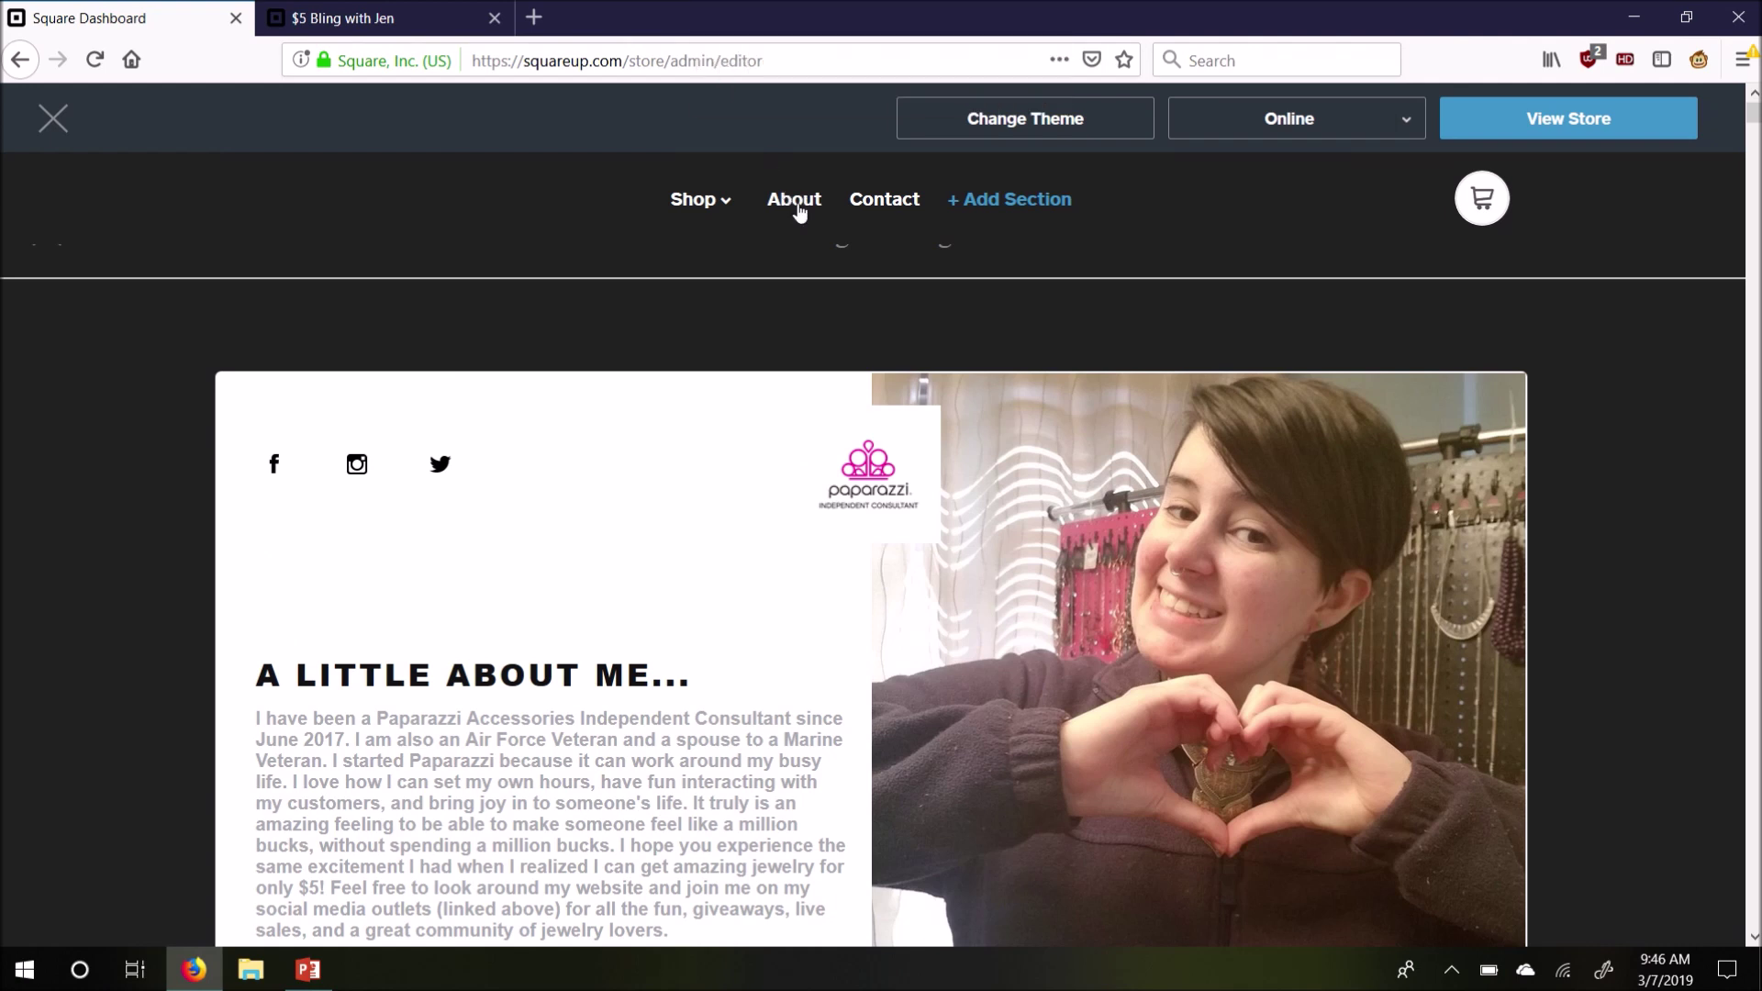
pyautogui.click(886, 211)
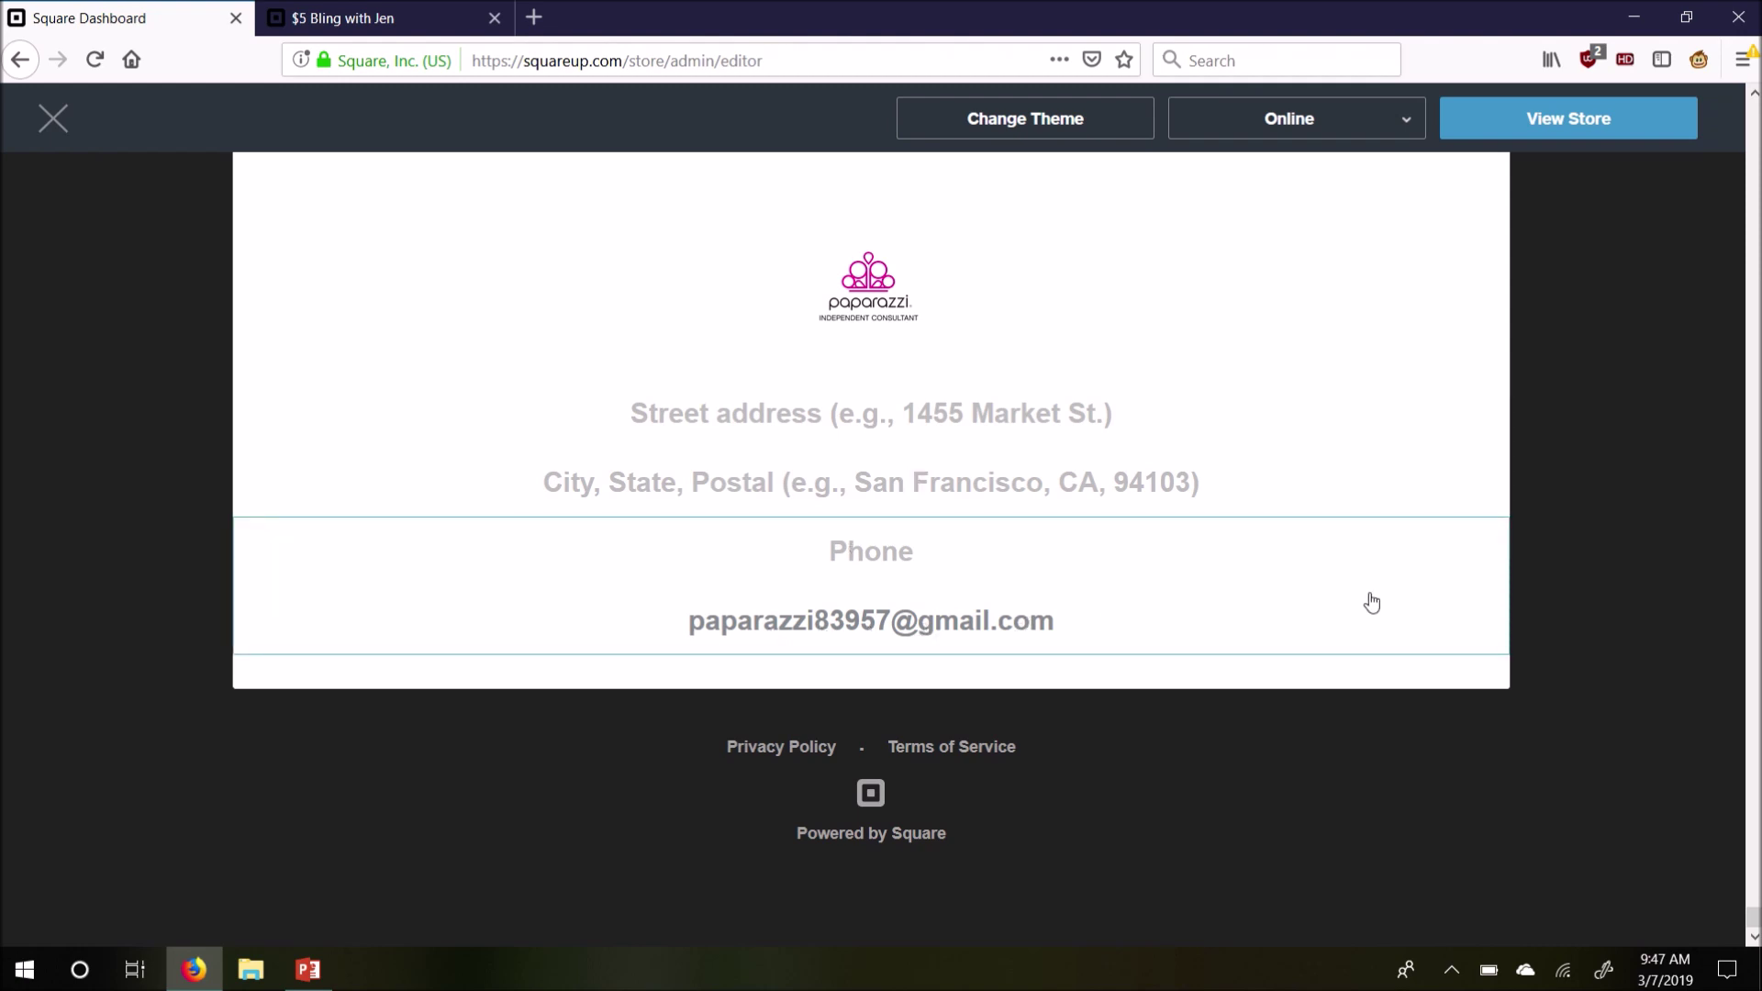
# Browse the Black item section in the editor and show more of its items to examine the full listing
pyautogui.moveTo(1753, 918); pyautogui.dragTo(1753, 136)
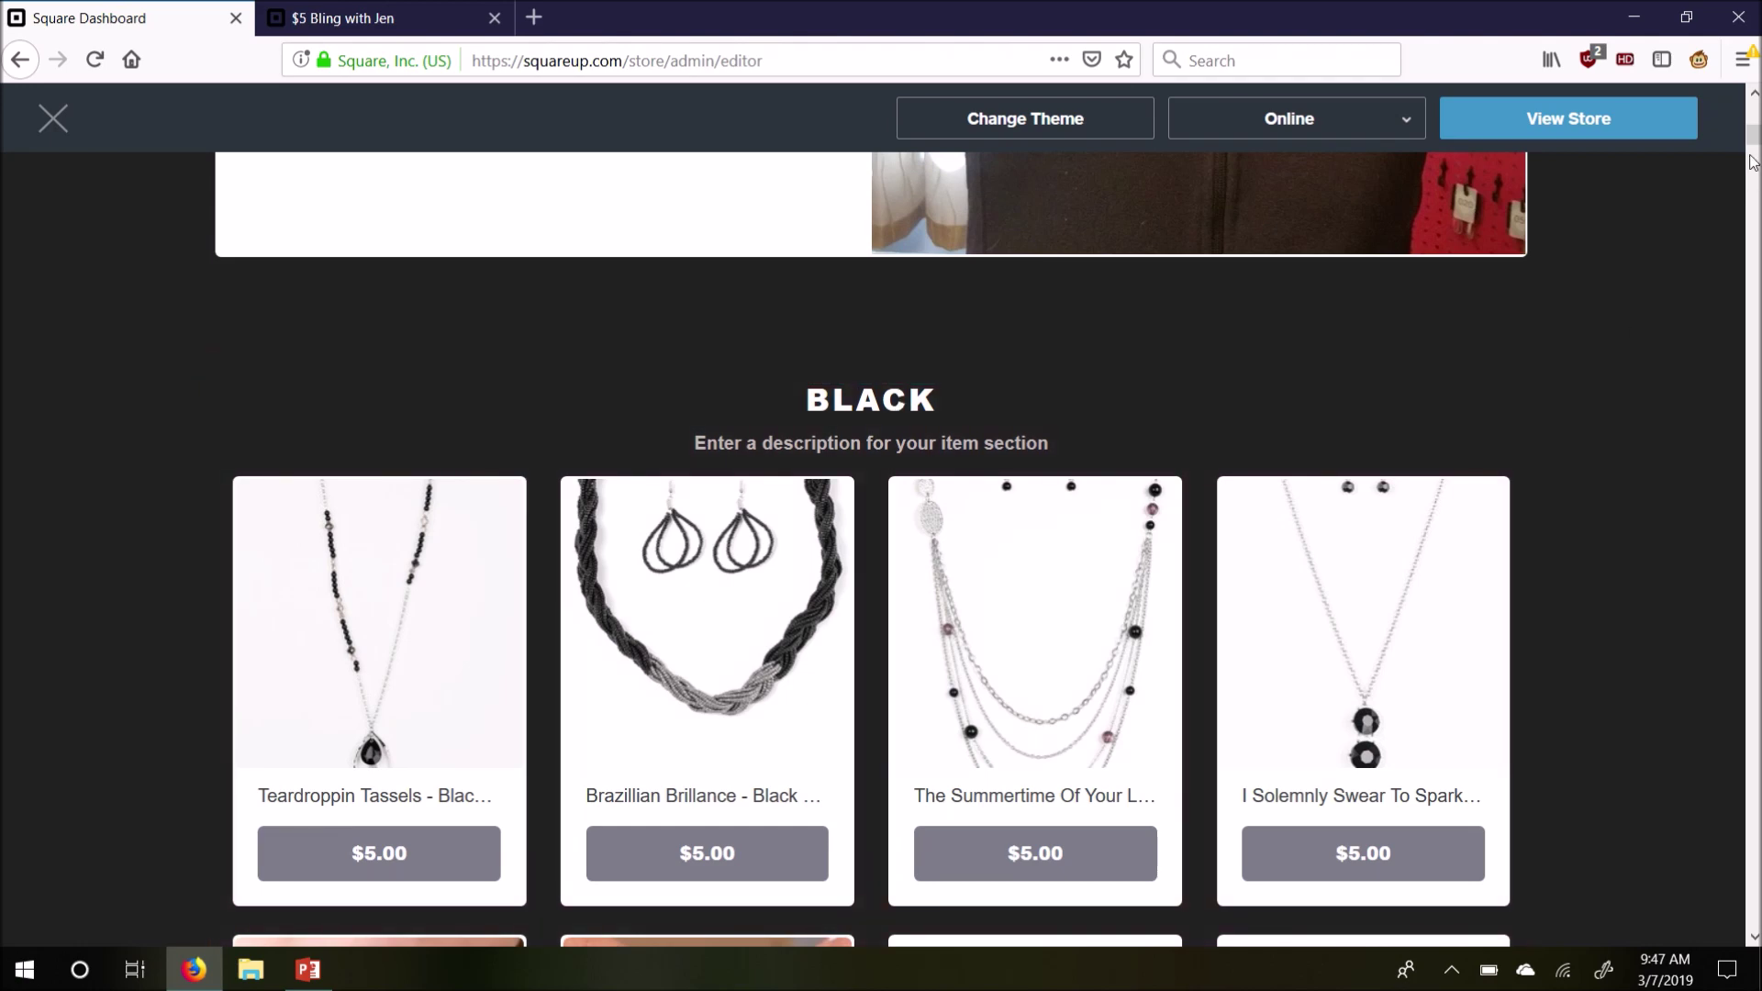
pyautogui.scroll(-10, 1751, 162)
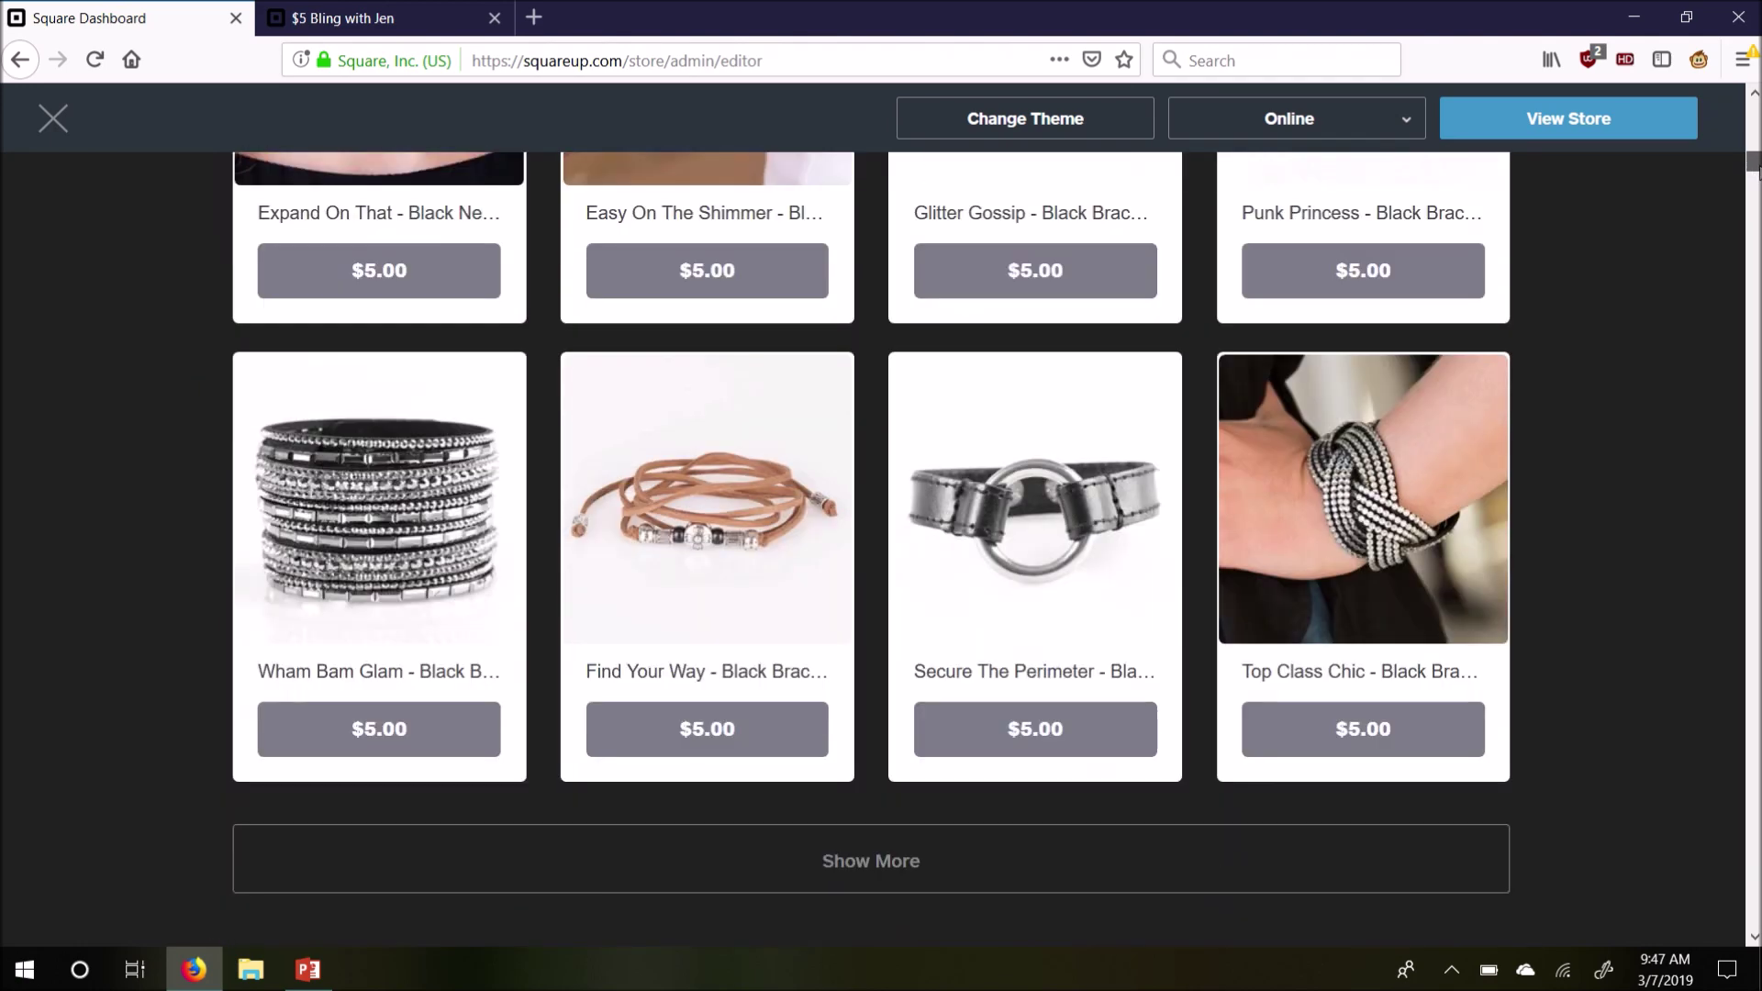
pyautogui.scroll(-3, 1751, 161)
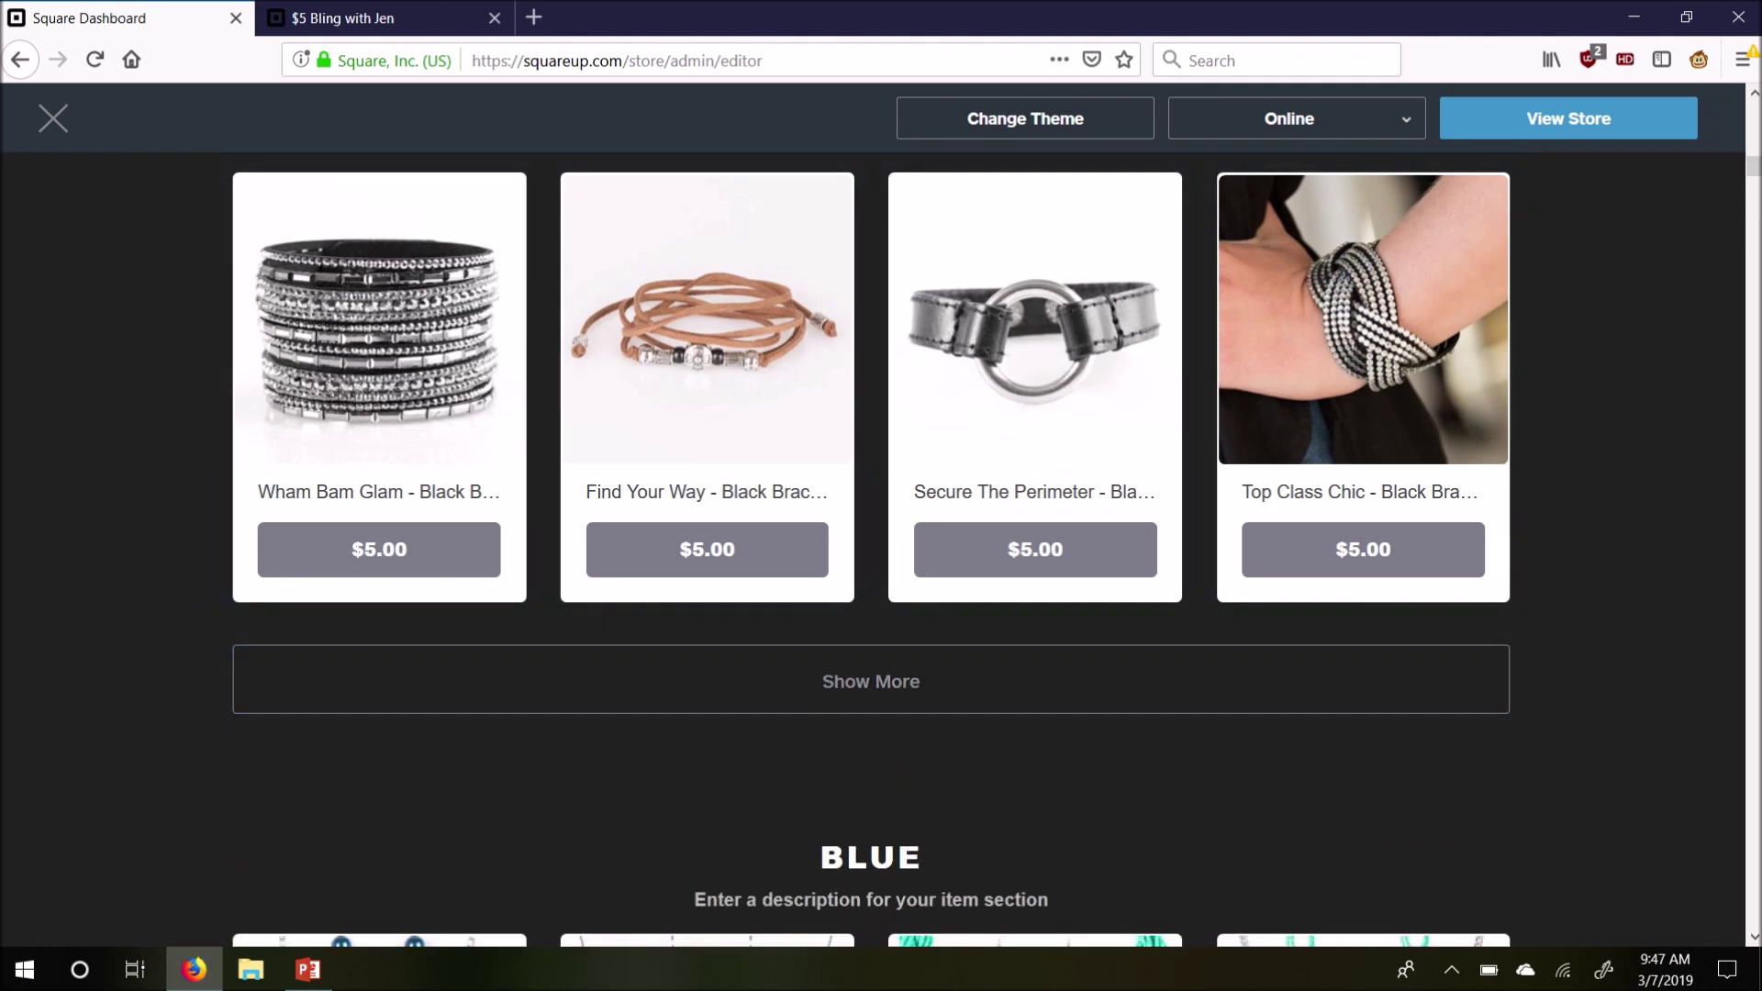
pyautogui.scroll(12, 1751, 161)
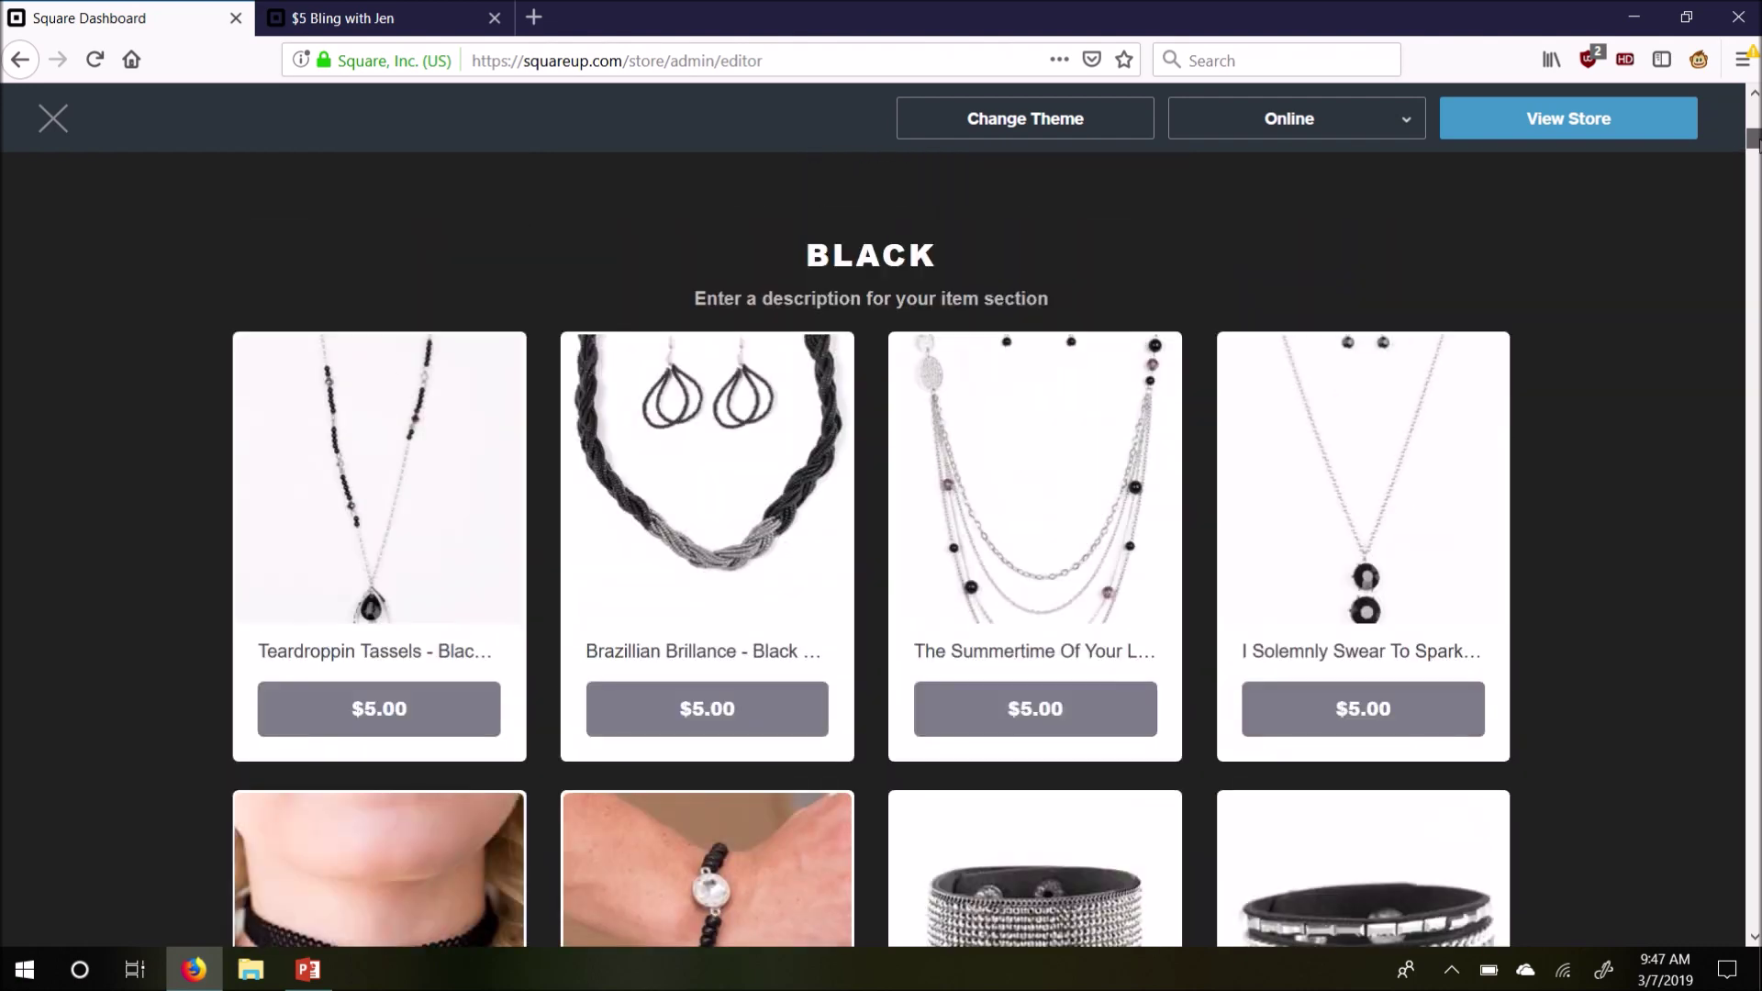
pyautogui.scroll(-7, 1014, 561)
pyautogui.scroll(1, 1013, 561)
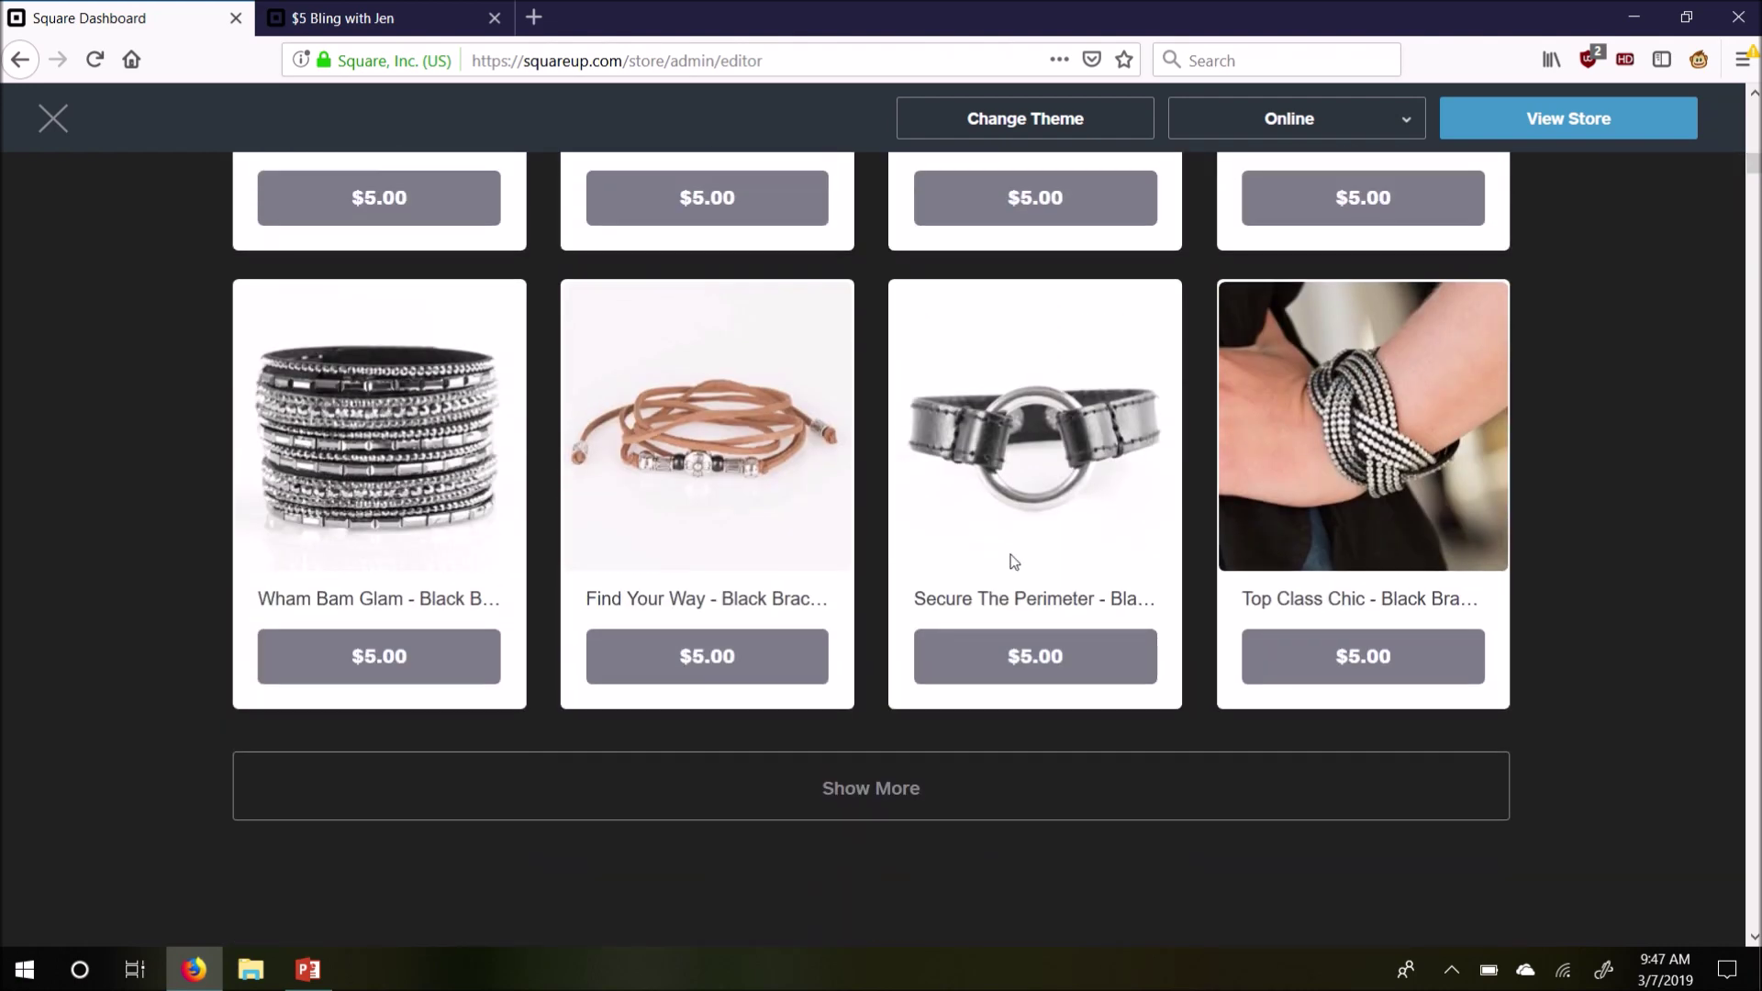
pyautogui.click(903, 780)
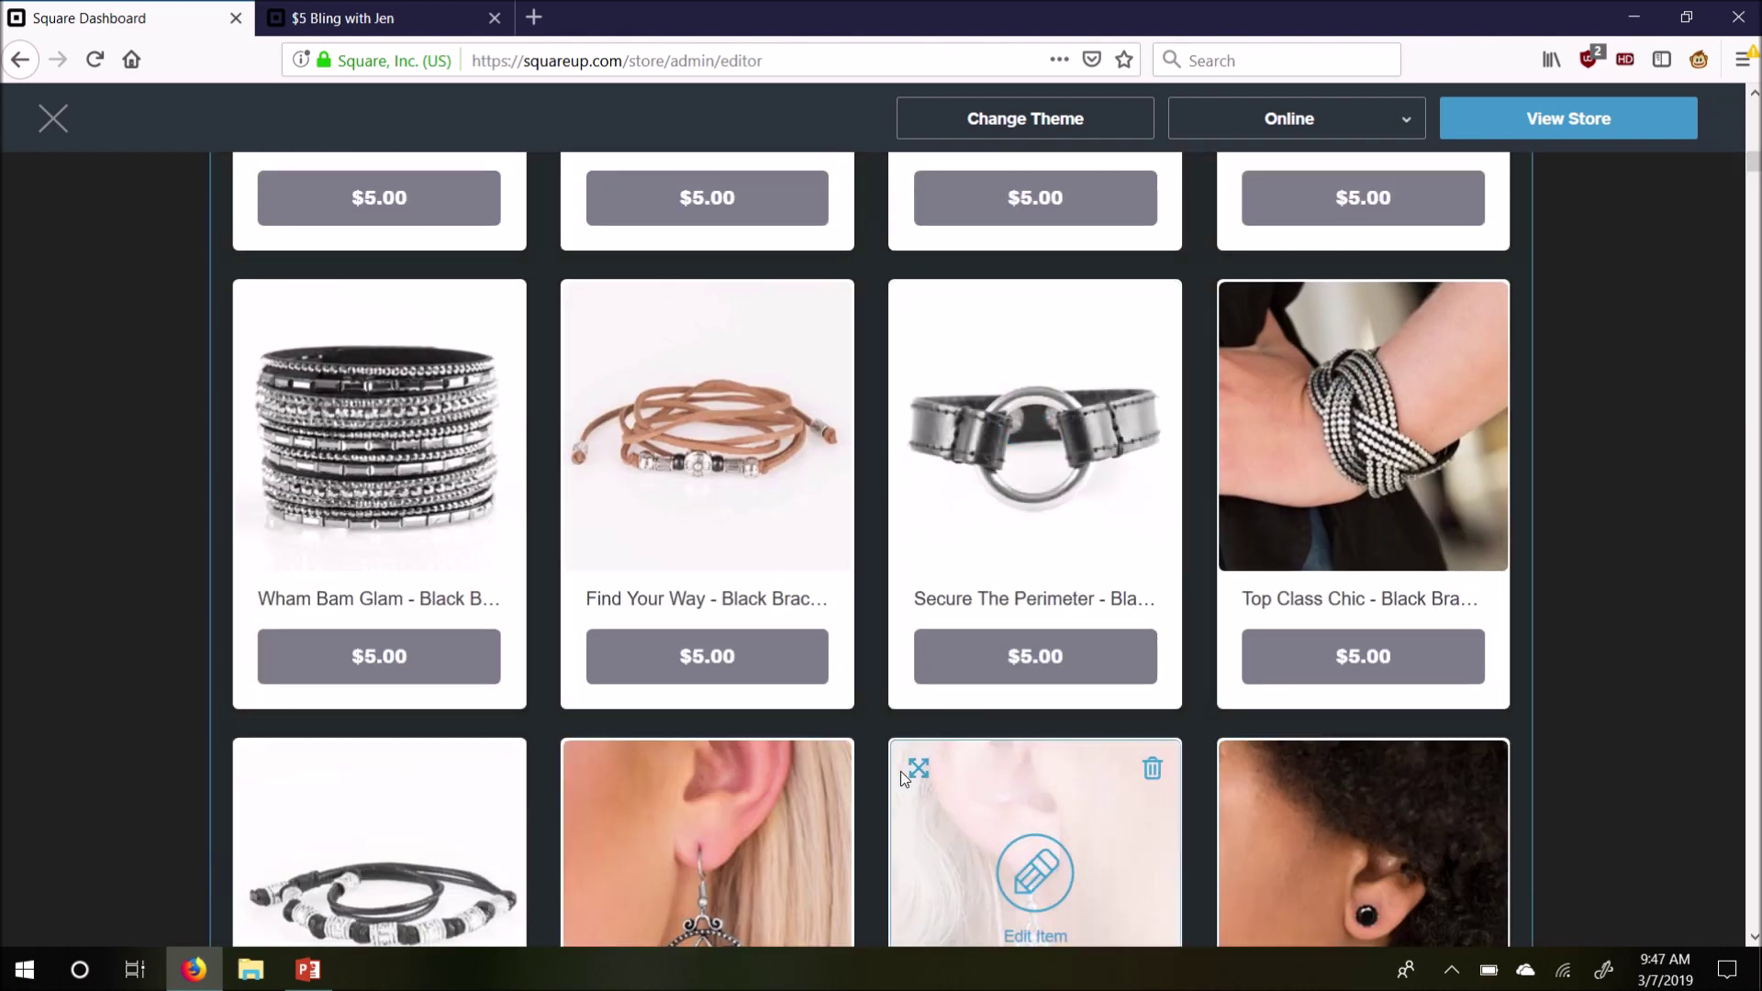
pyautogui.moveTo(1753, 174); pyautogui.dragTo(1752, 152)
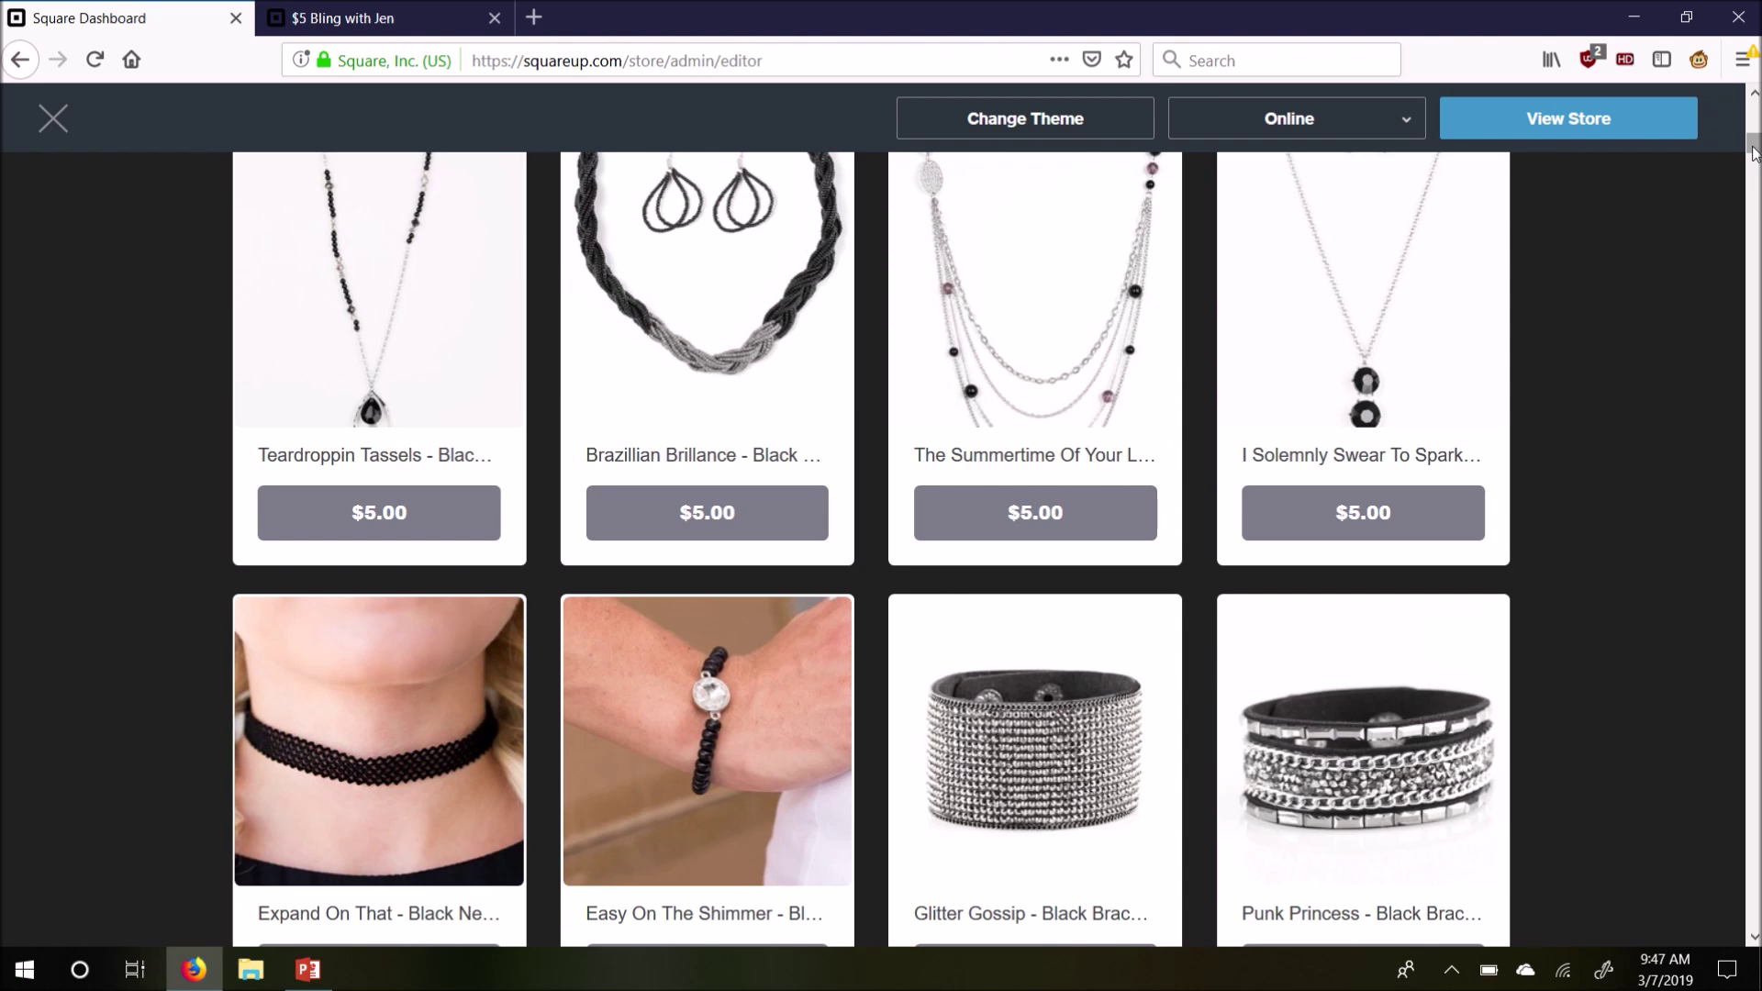
pyautogui.moveTo(1753, 152); pyautogui.dragTo(1752, 190)
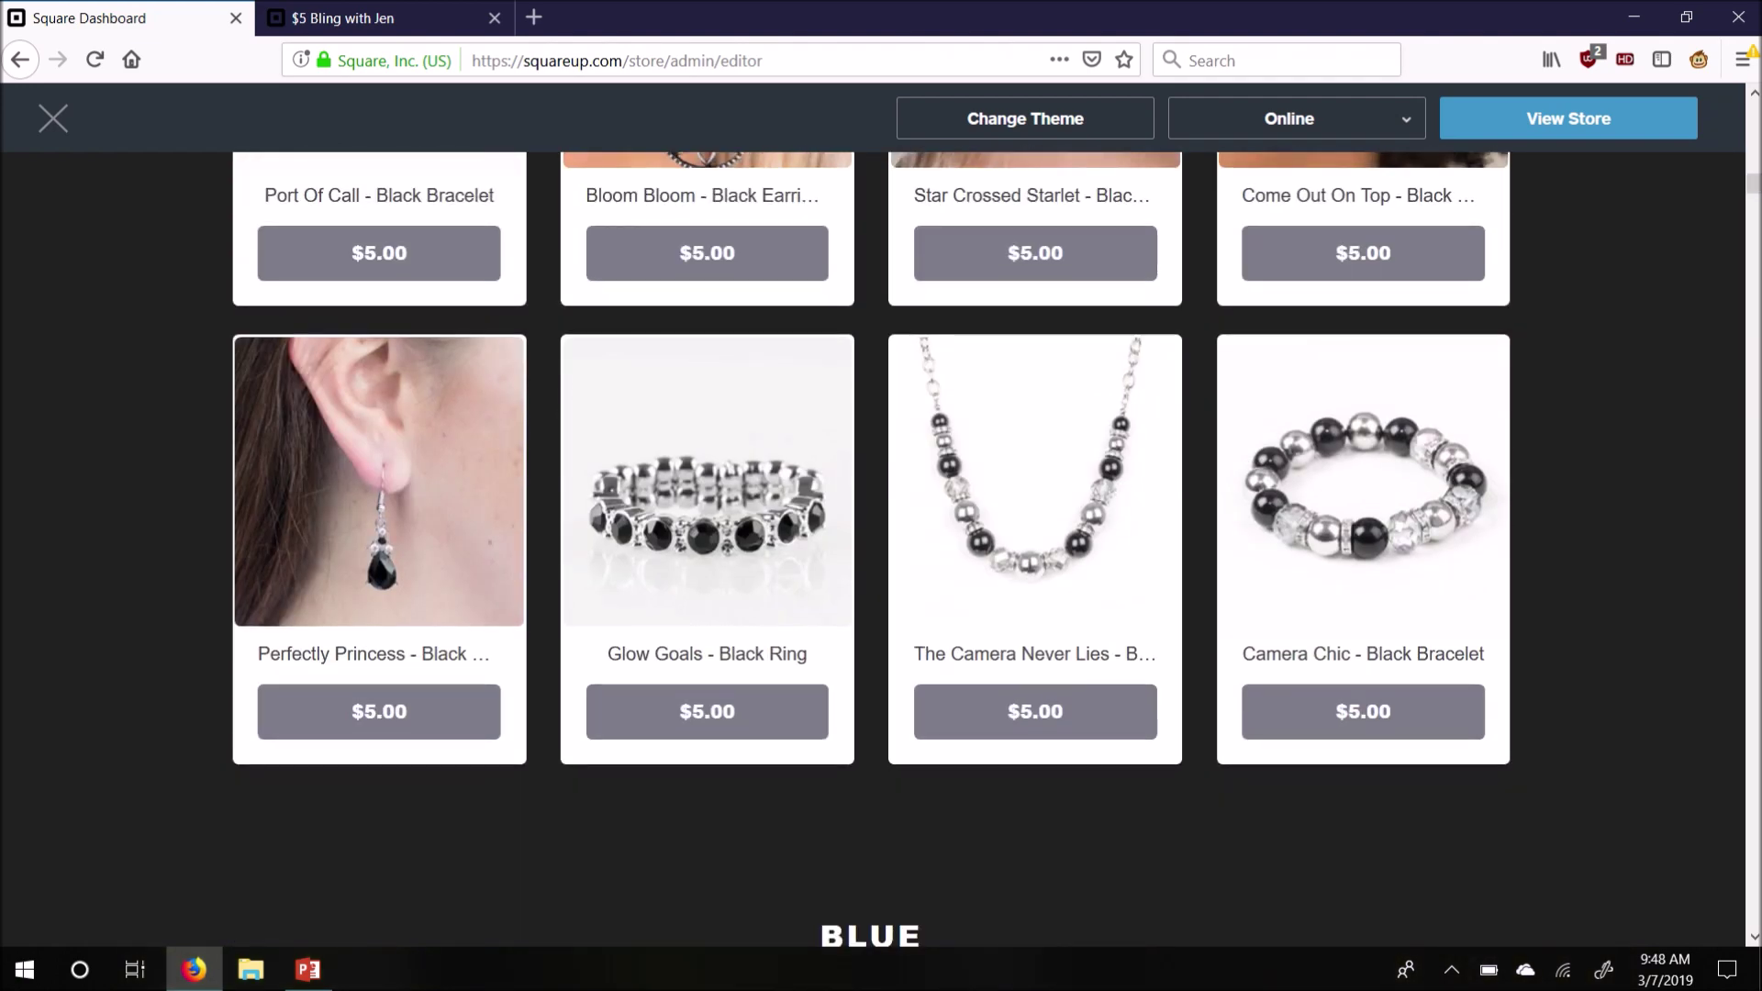
# Show more items in the Blue section and browse the Blue and Brass listings
pyautogui.moveTo(1753, 190); pyautogui.dragTo(1753, 232)
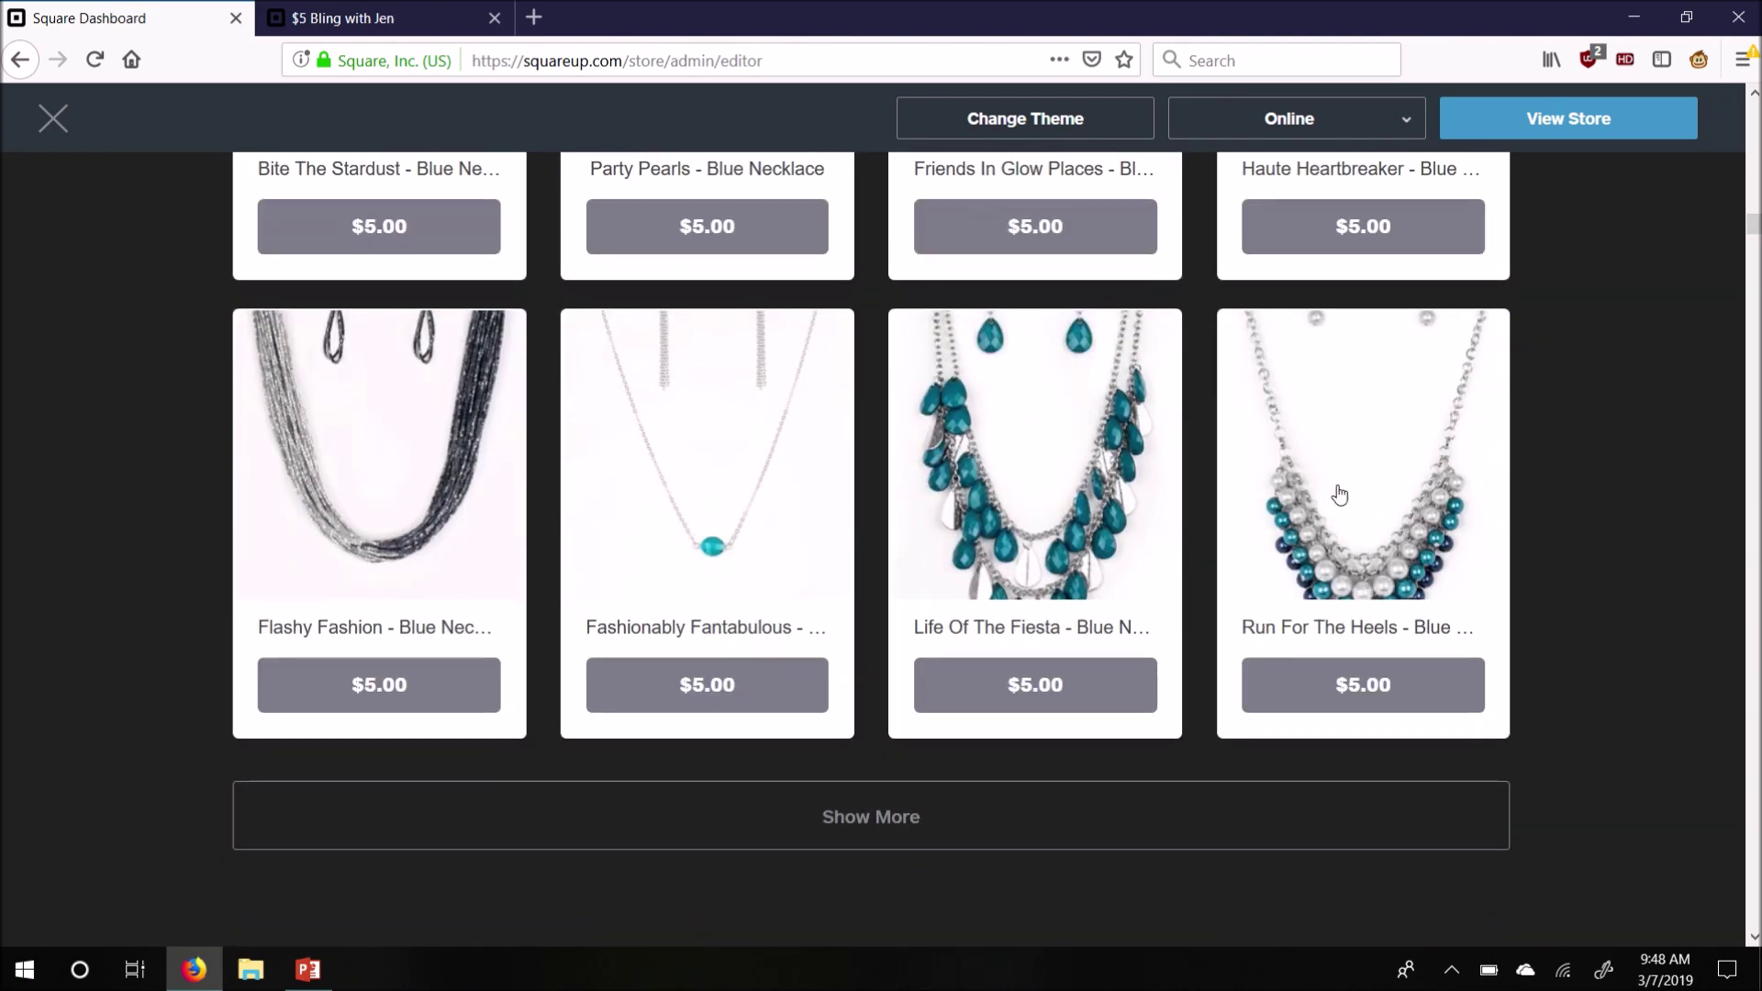
pyautogui.click(899, 810)
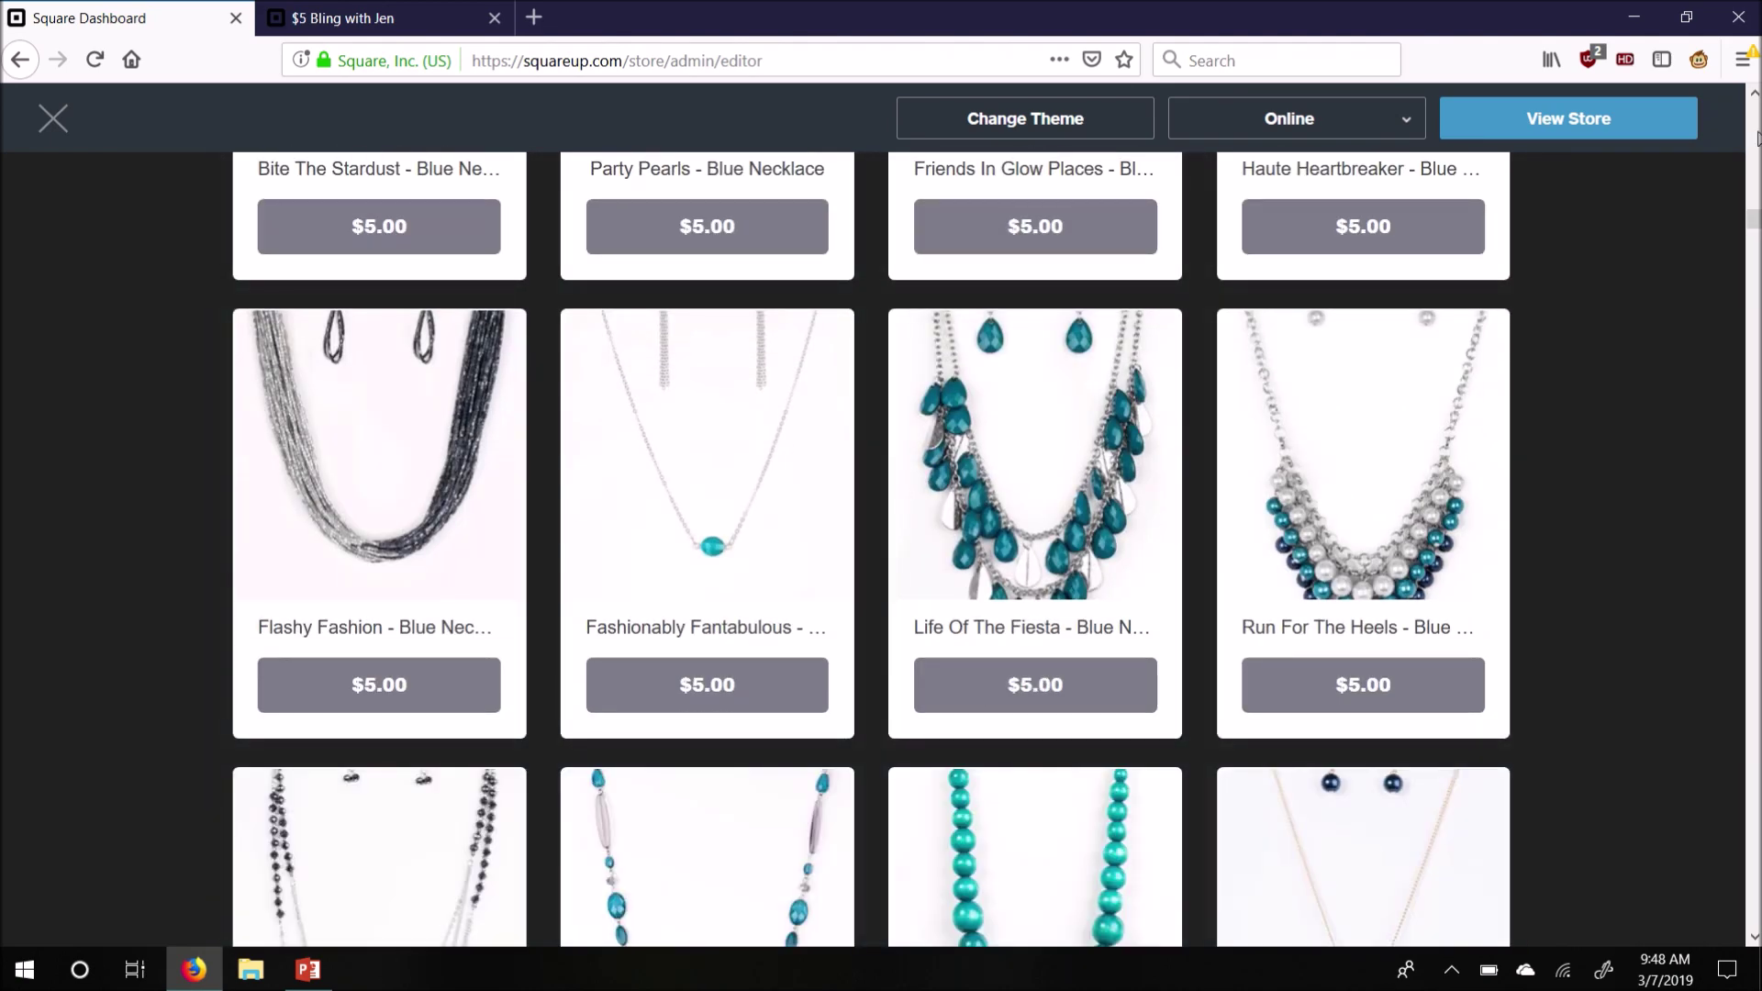
pyautogui.moveTo(1752, 217); pyautogui.dragTo(1755, 256)
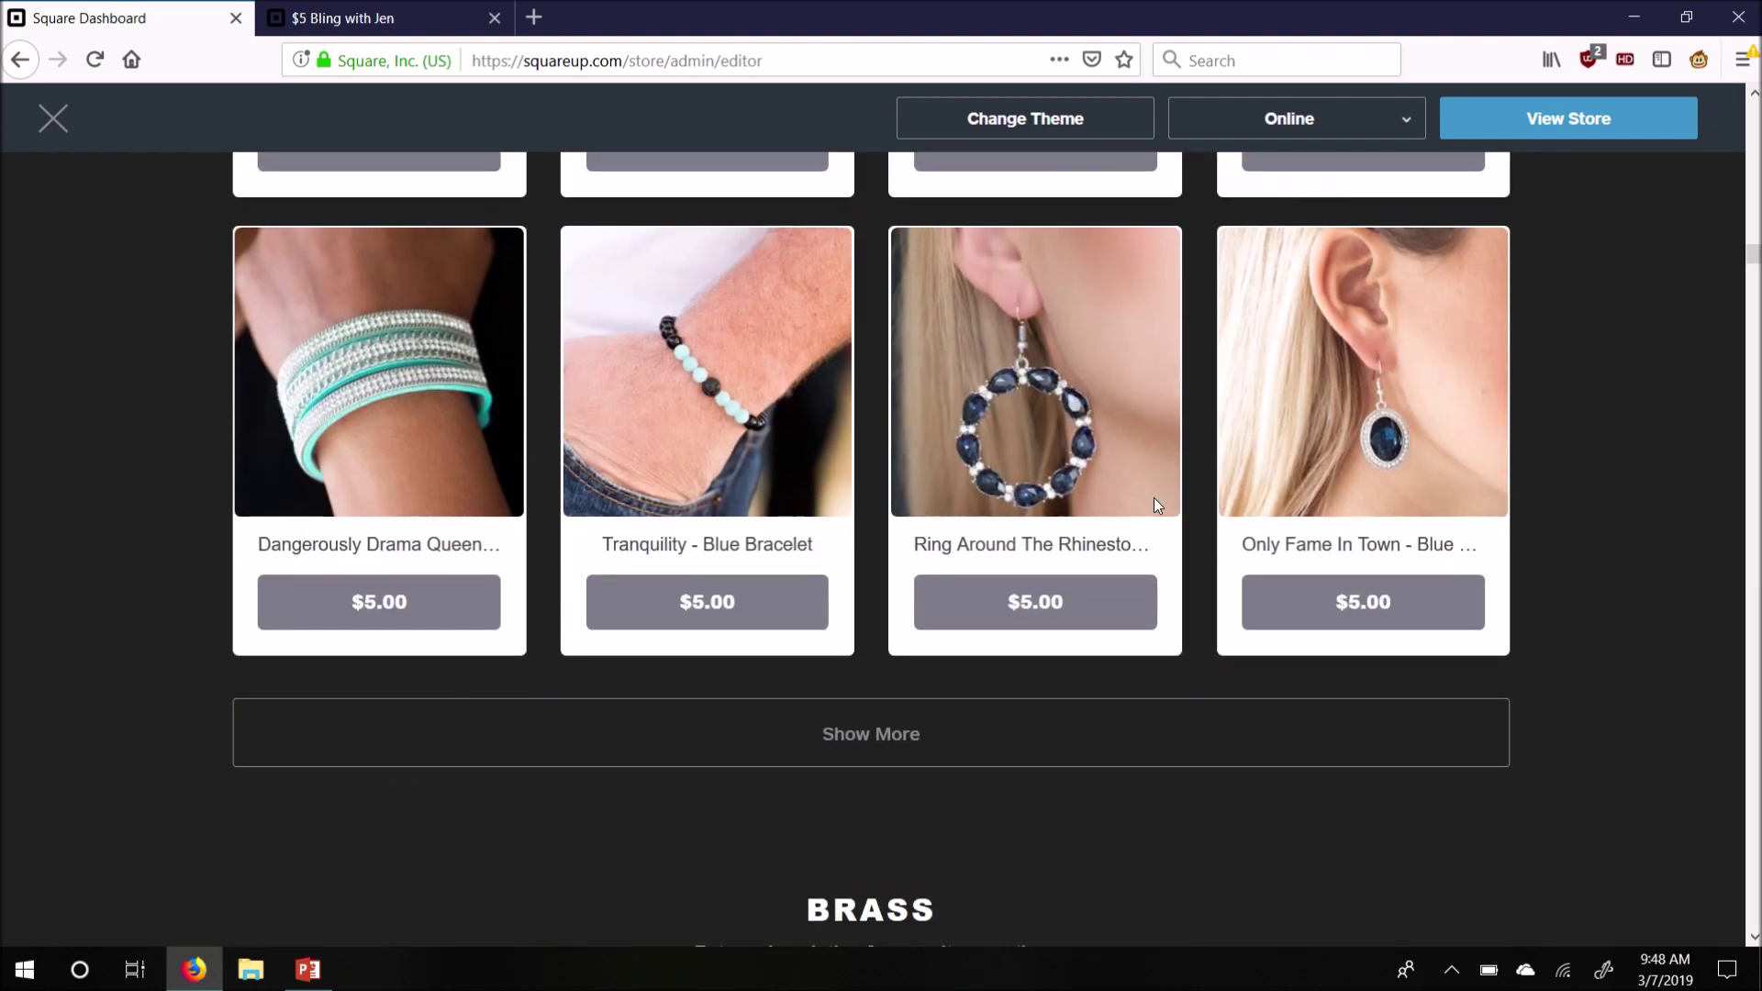
pyautogui.click(891, 769)
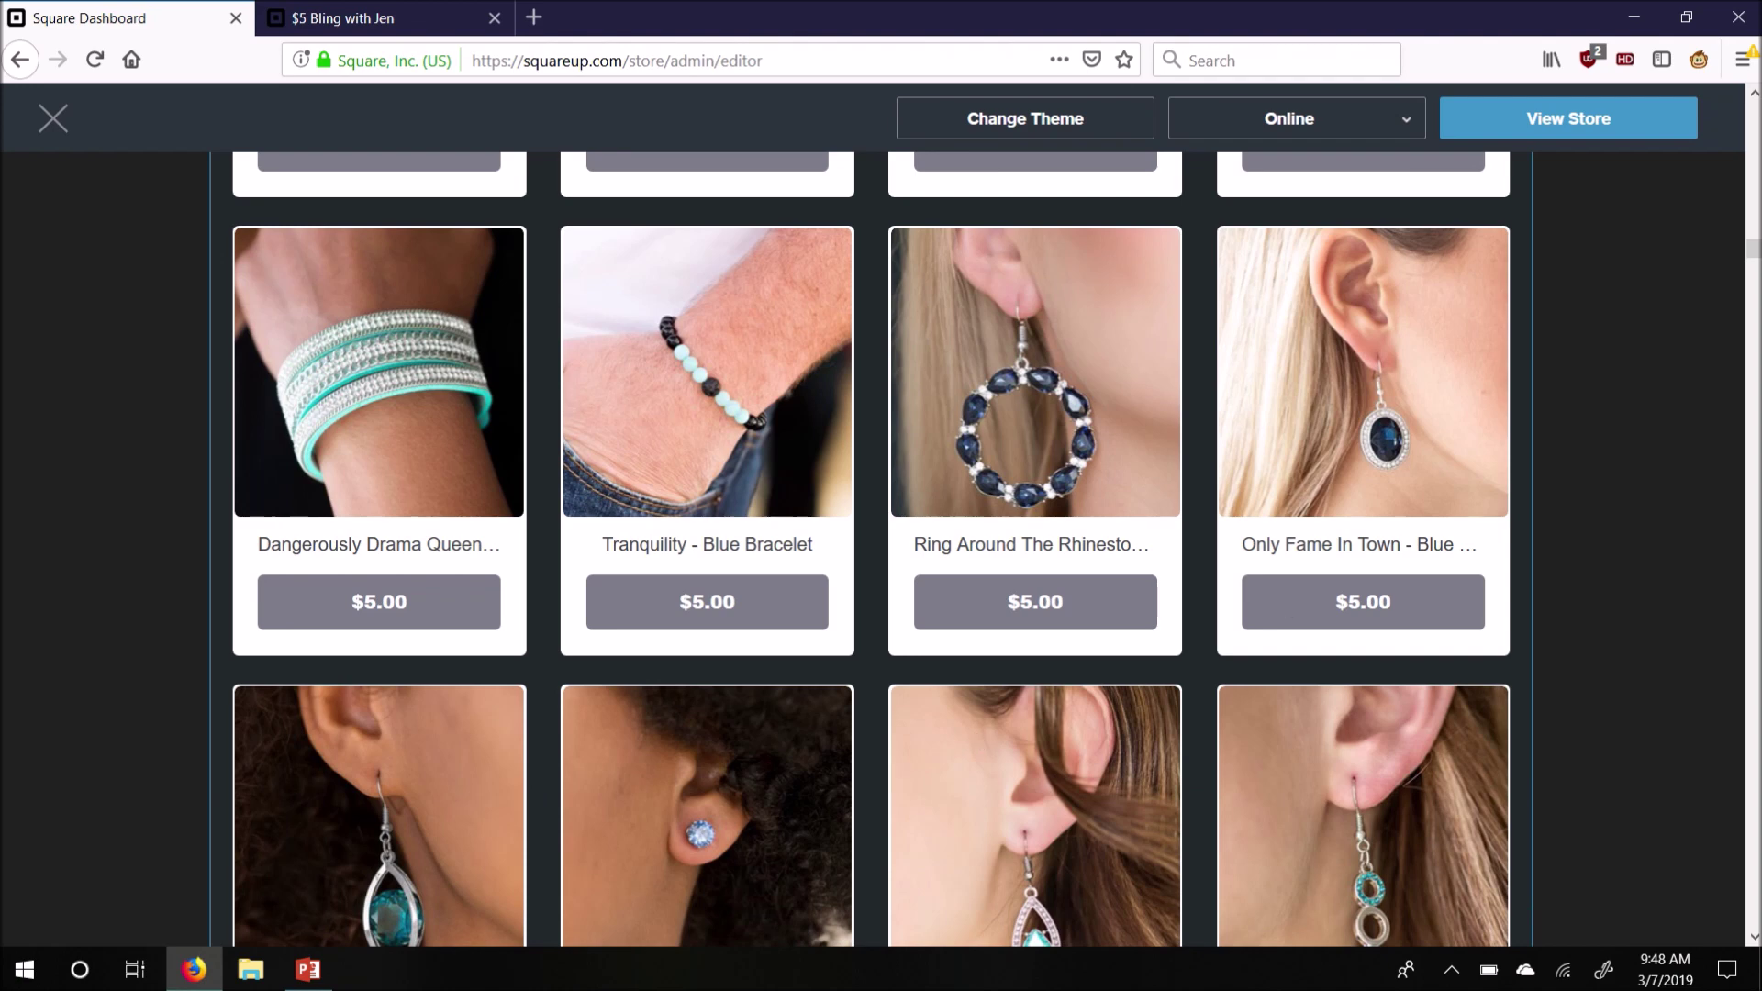
pyautogui.moveTo(1754, 249); pyautogui.dragTo(1753, 277)
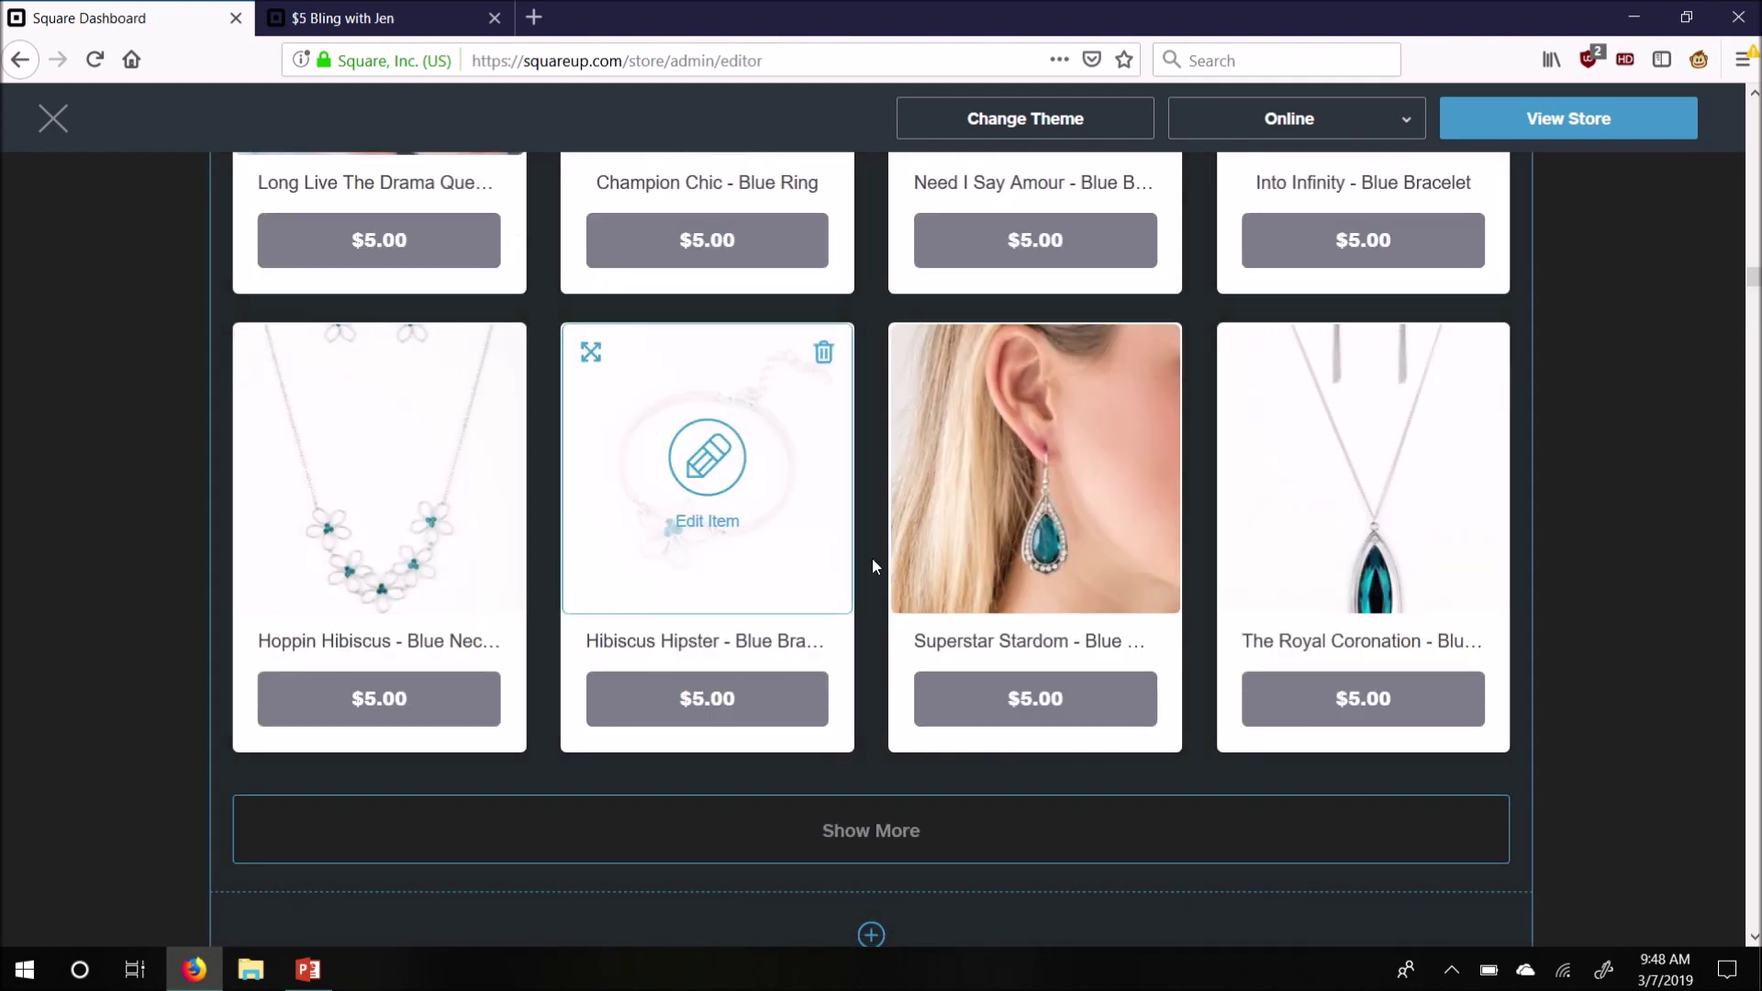
pyautogui.moveTo(1753, 280)
pyautogui.mouseDown()
pyautogui.moveTo(1752, 106)
pyautogui.moveTo(1752, 329)
pyautogui.moveTo(1753, 306)
pyautogui.mouseUp()
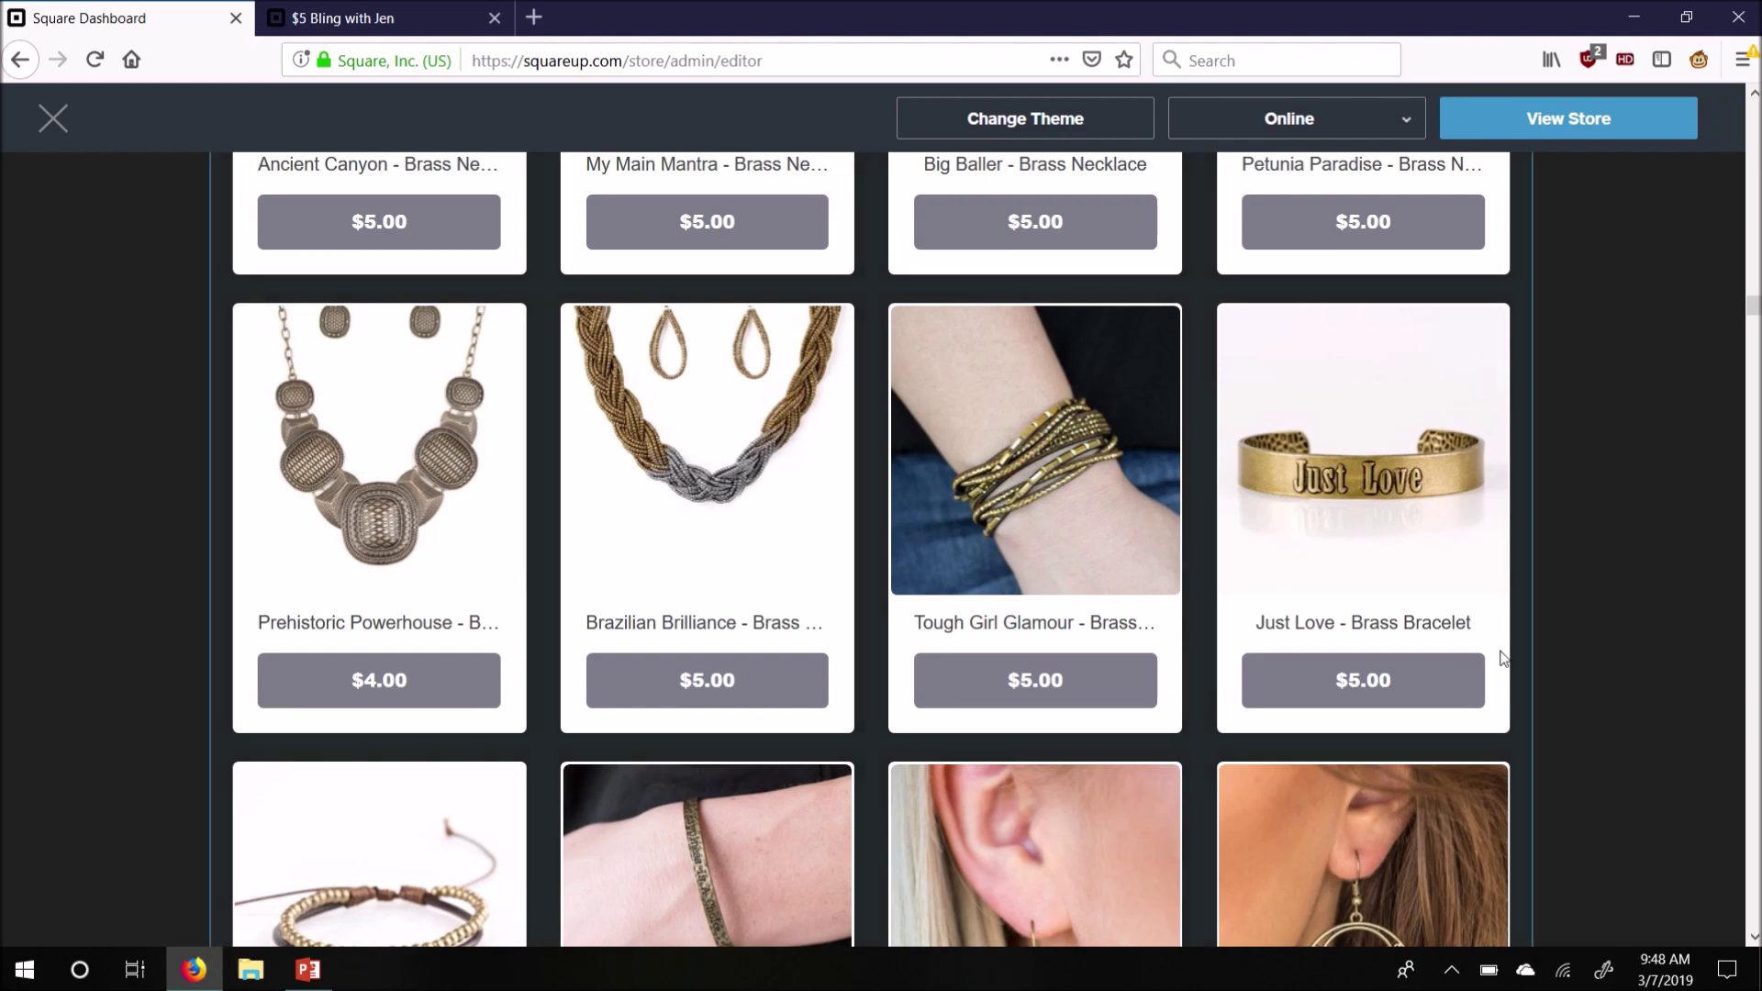
# Expand the Copper section's listing fully to examine its items down to the end
pyautogui.moveTo(1751, 310); pyautogui.dragTo(1754, 400)
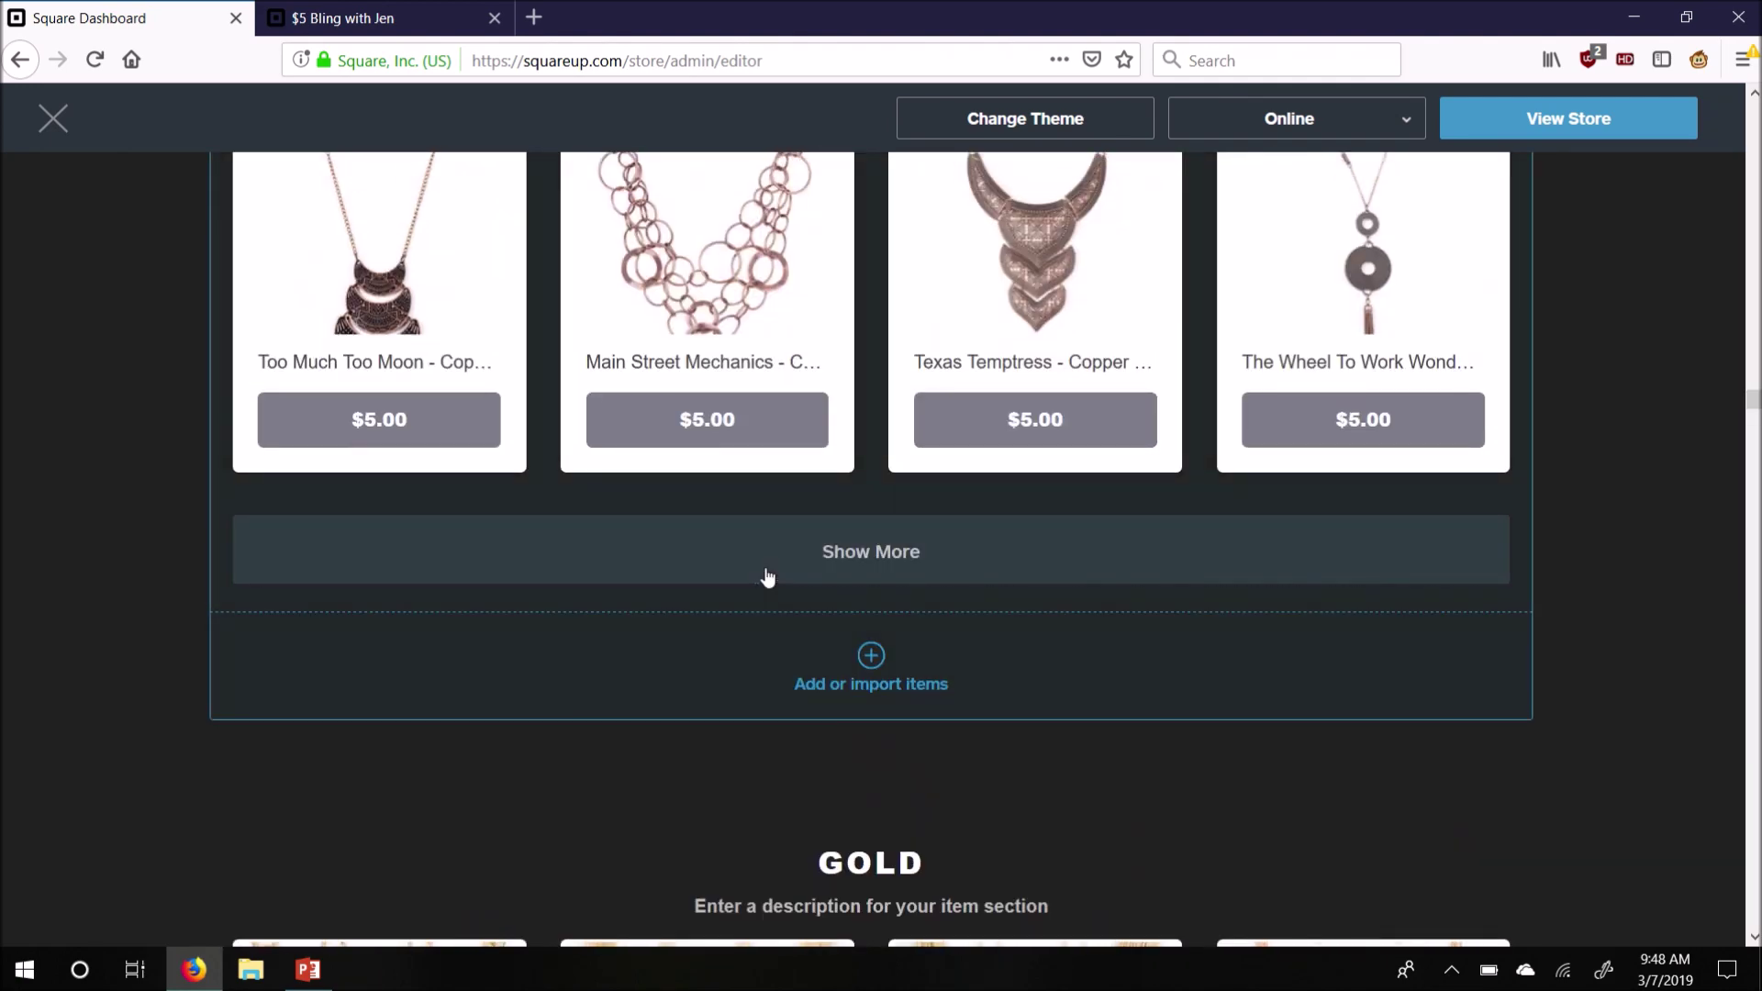
pyautogui.click(768, 576)
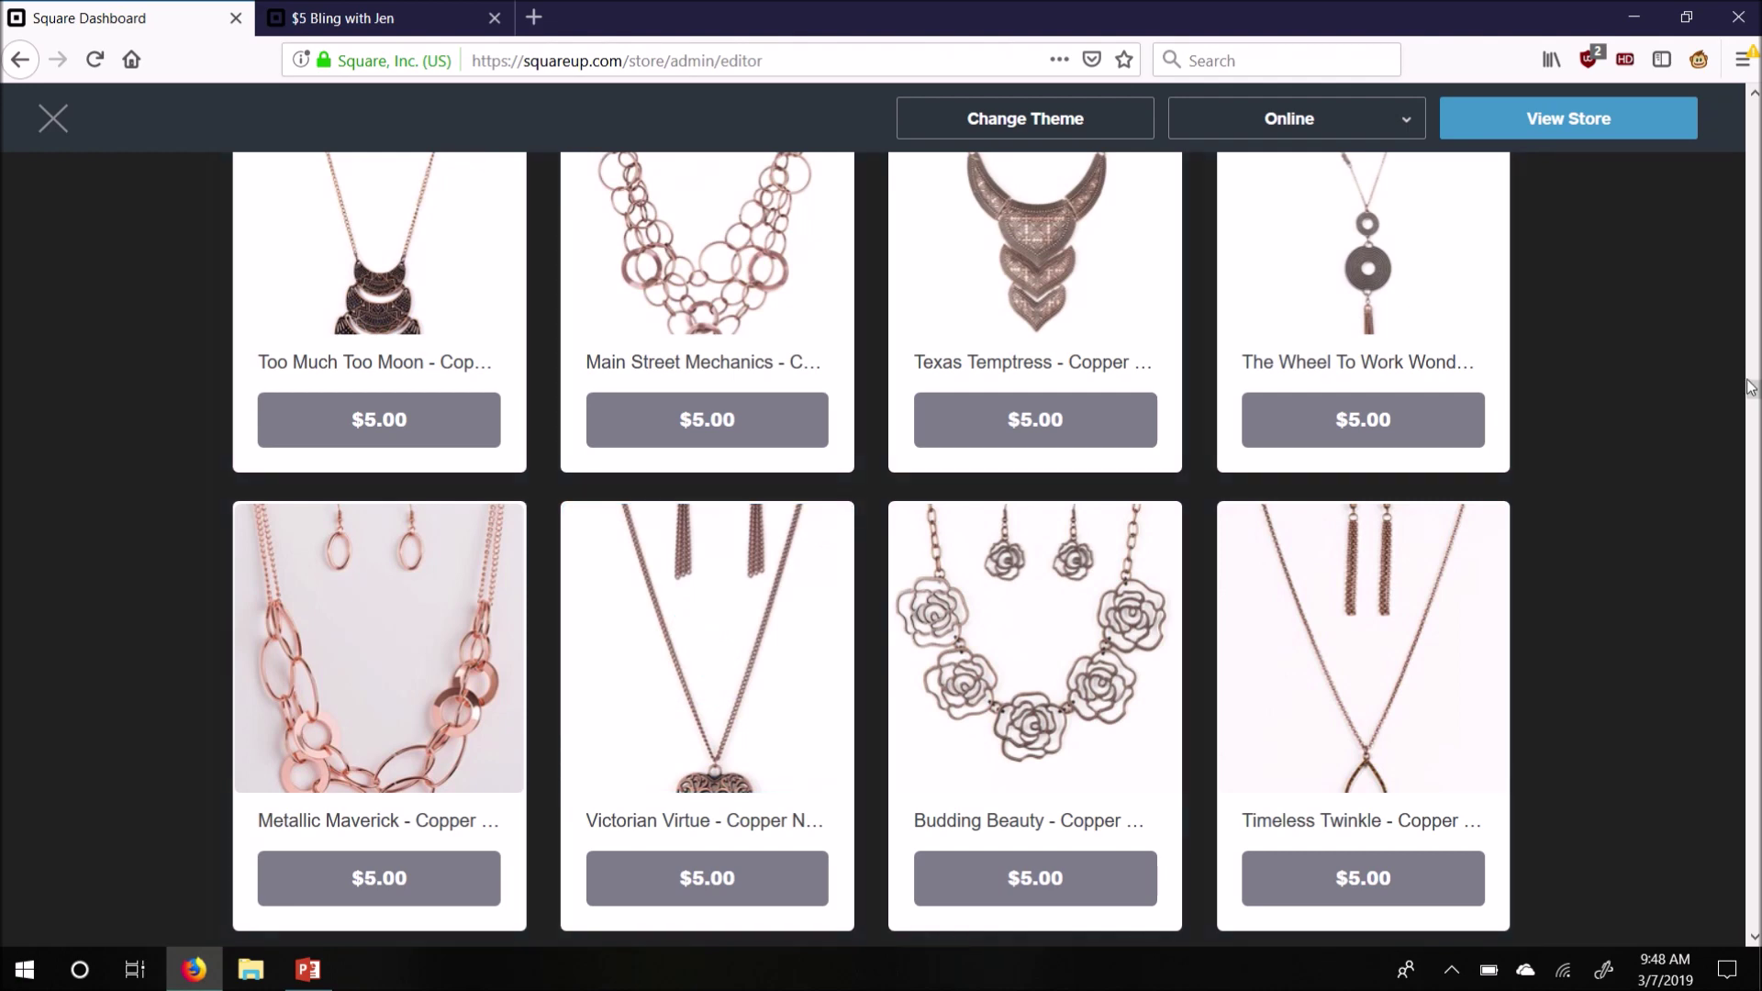
pyautogui.moveTo(1754, 401); pyautogui.dragTo(1754, 427)
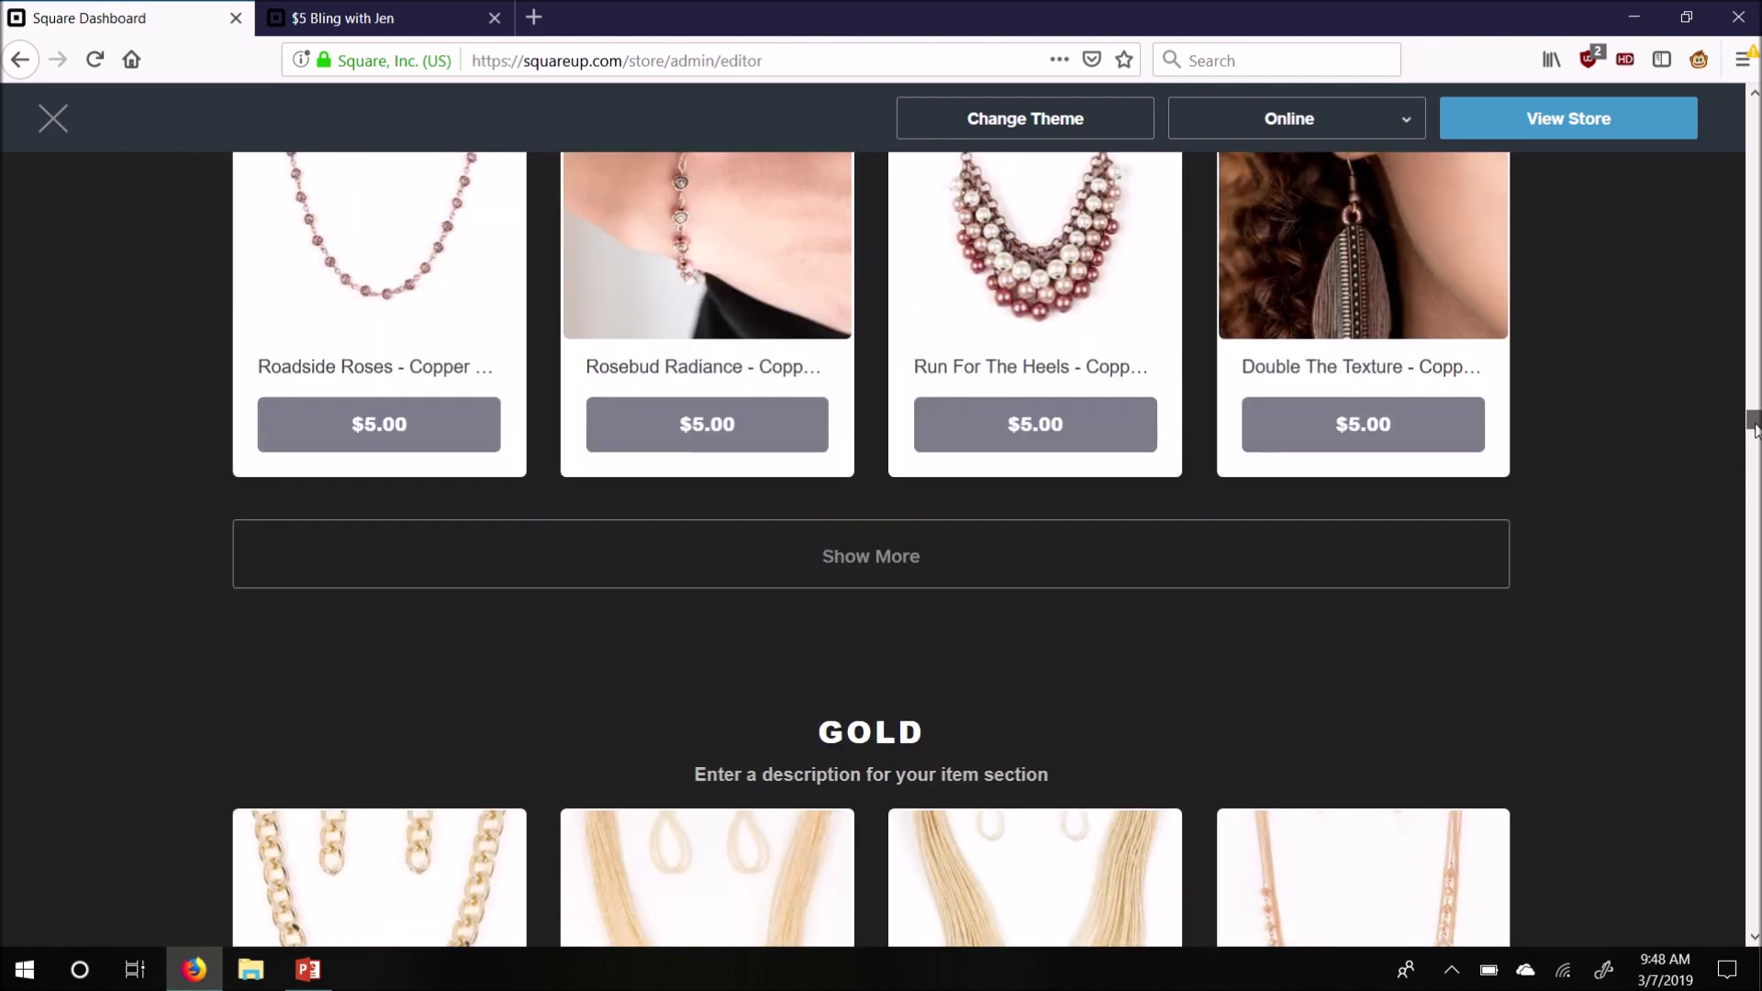
pyautogui.click(858, 589)
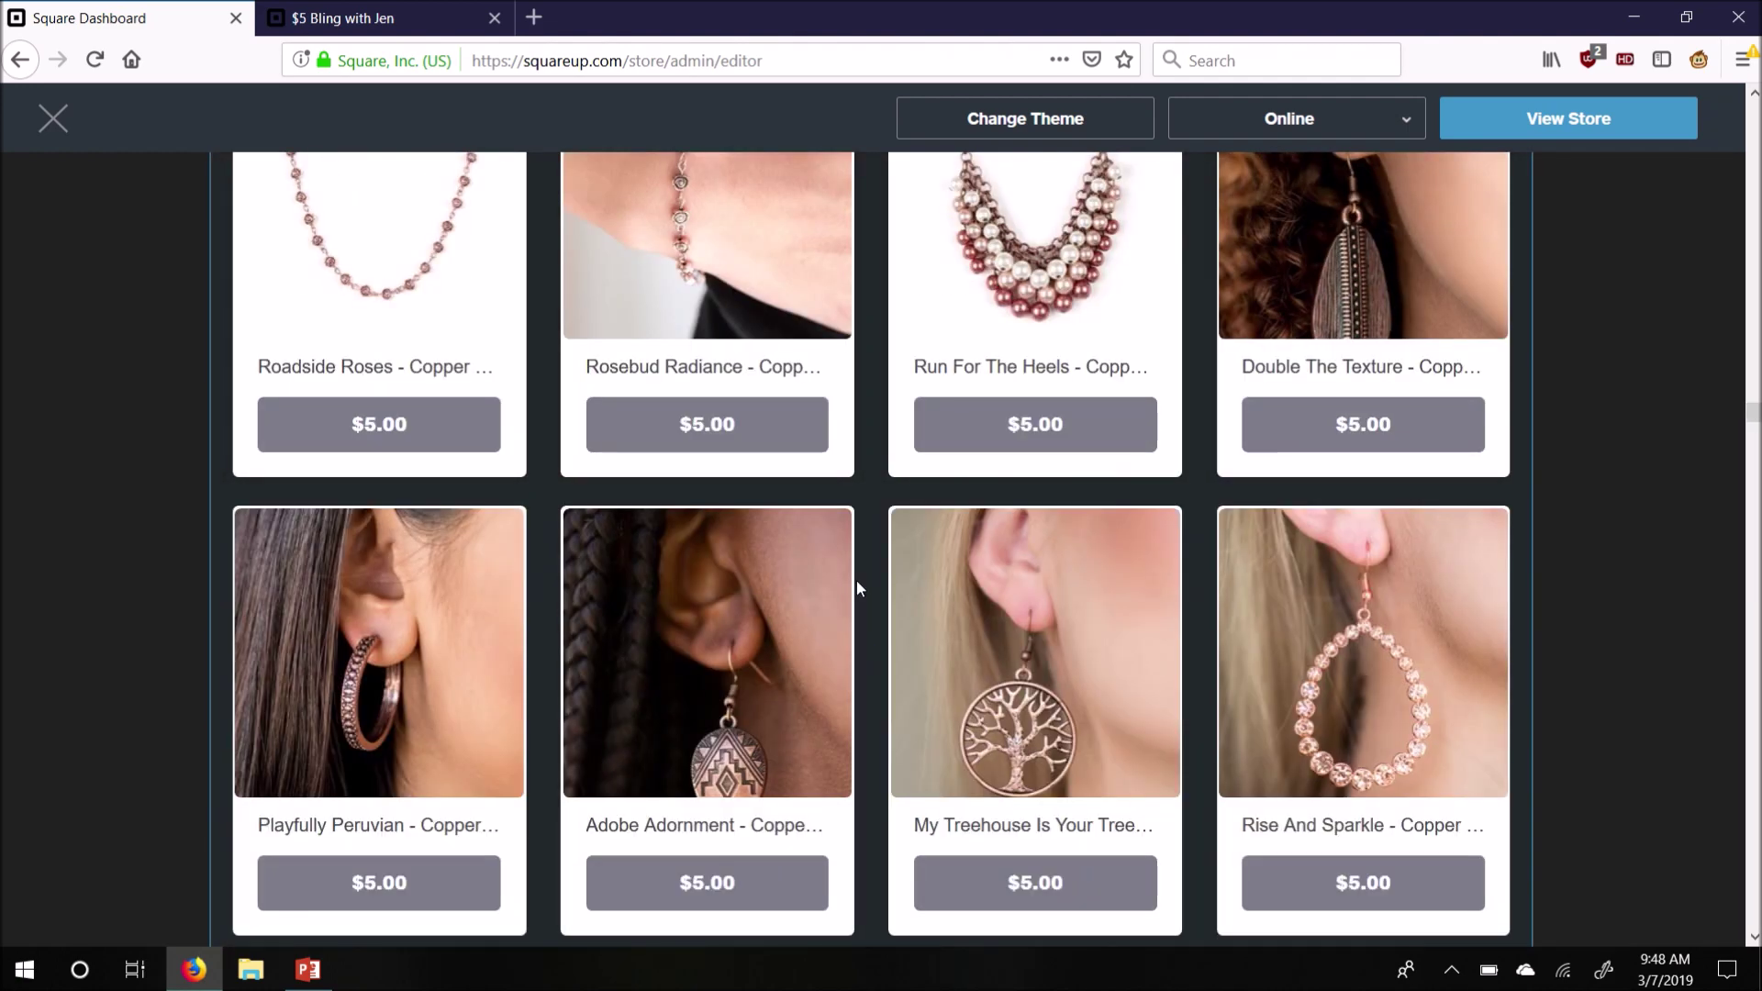
pyautogui.moveTo(1753, 413); pyautogui.dragTo(1754, 431)
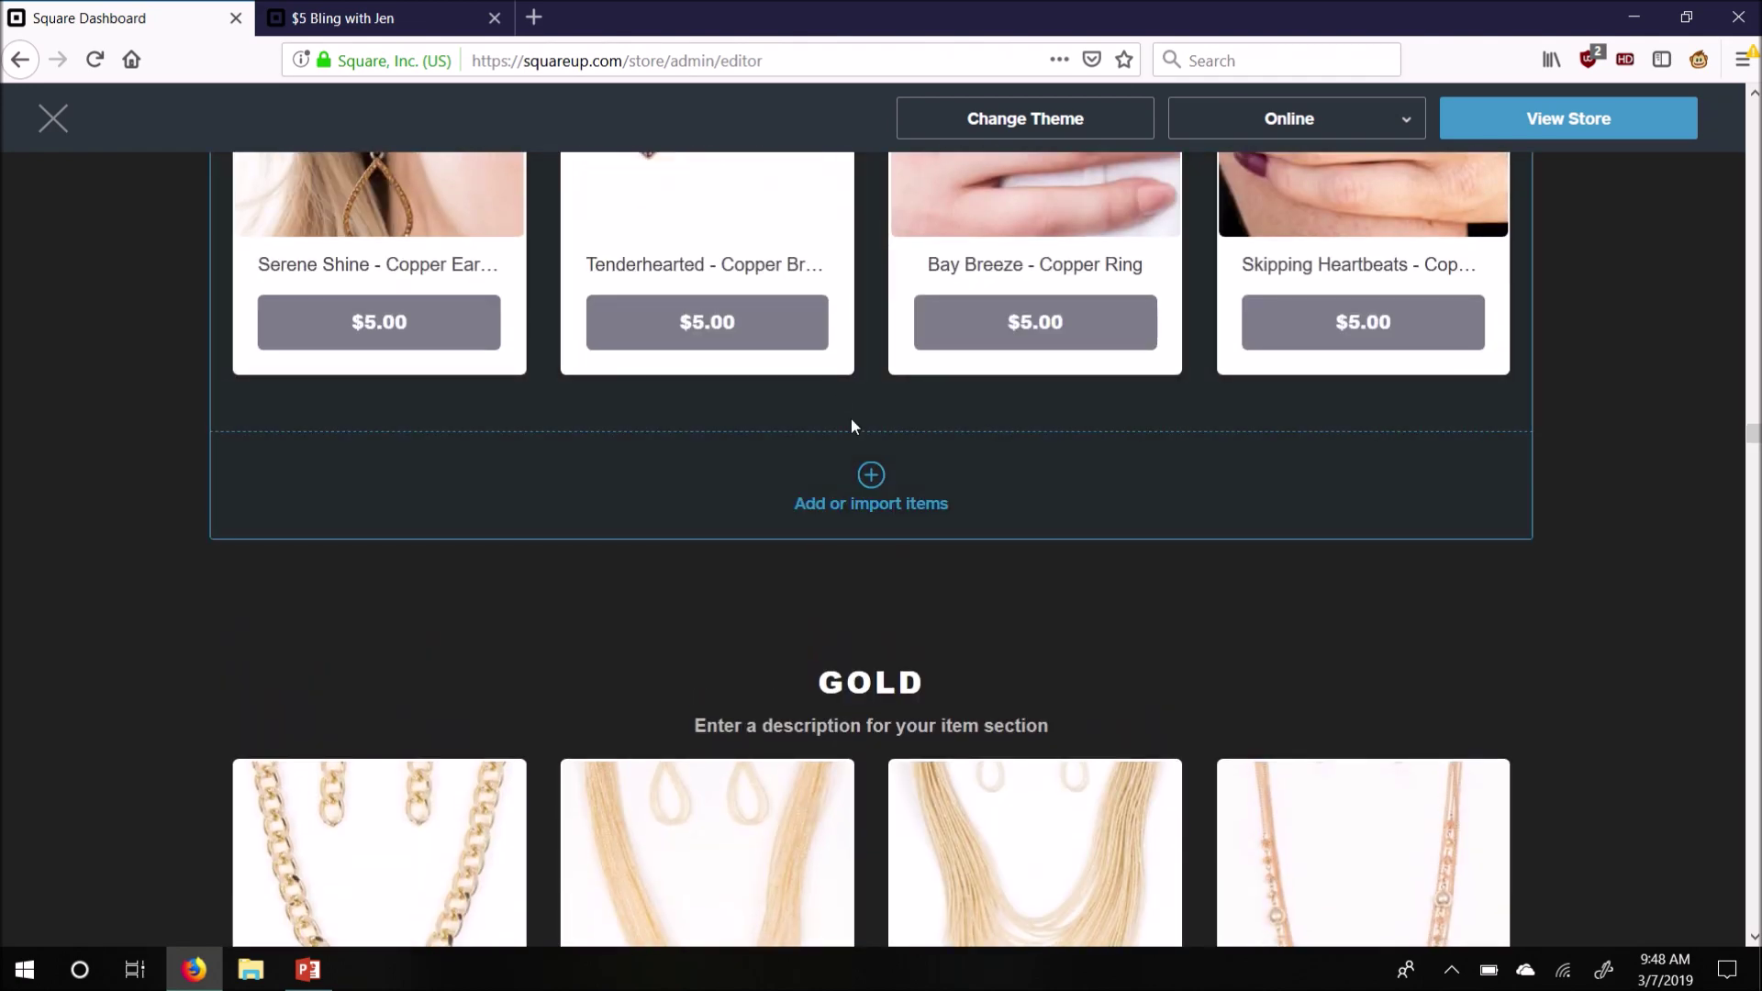
# Find Prehistoric Powerhouse - Copper Necklace in the item library and import it into the Copper section with Pickup and Shipping fulfillment
pyautogui.click(870, 477)
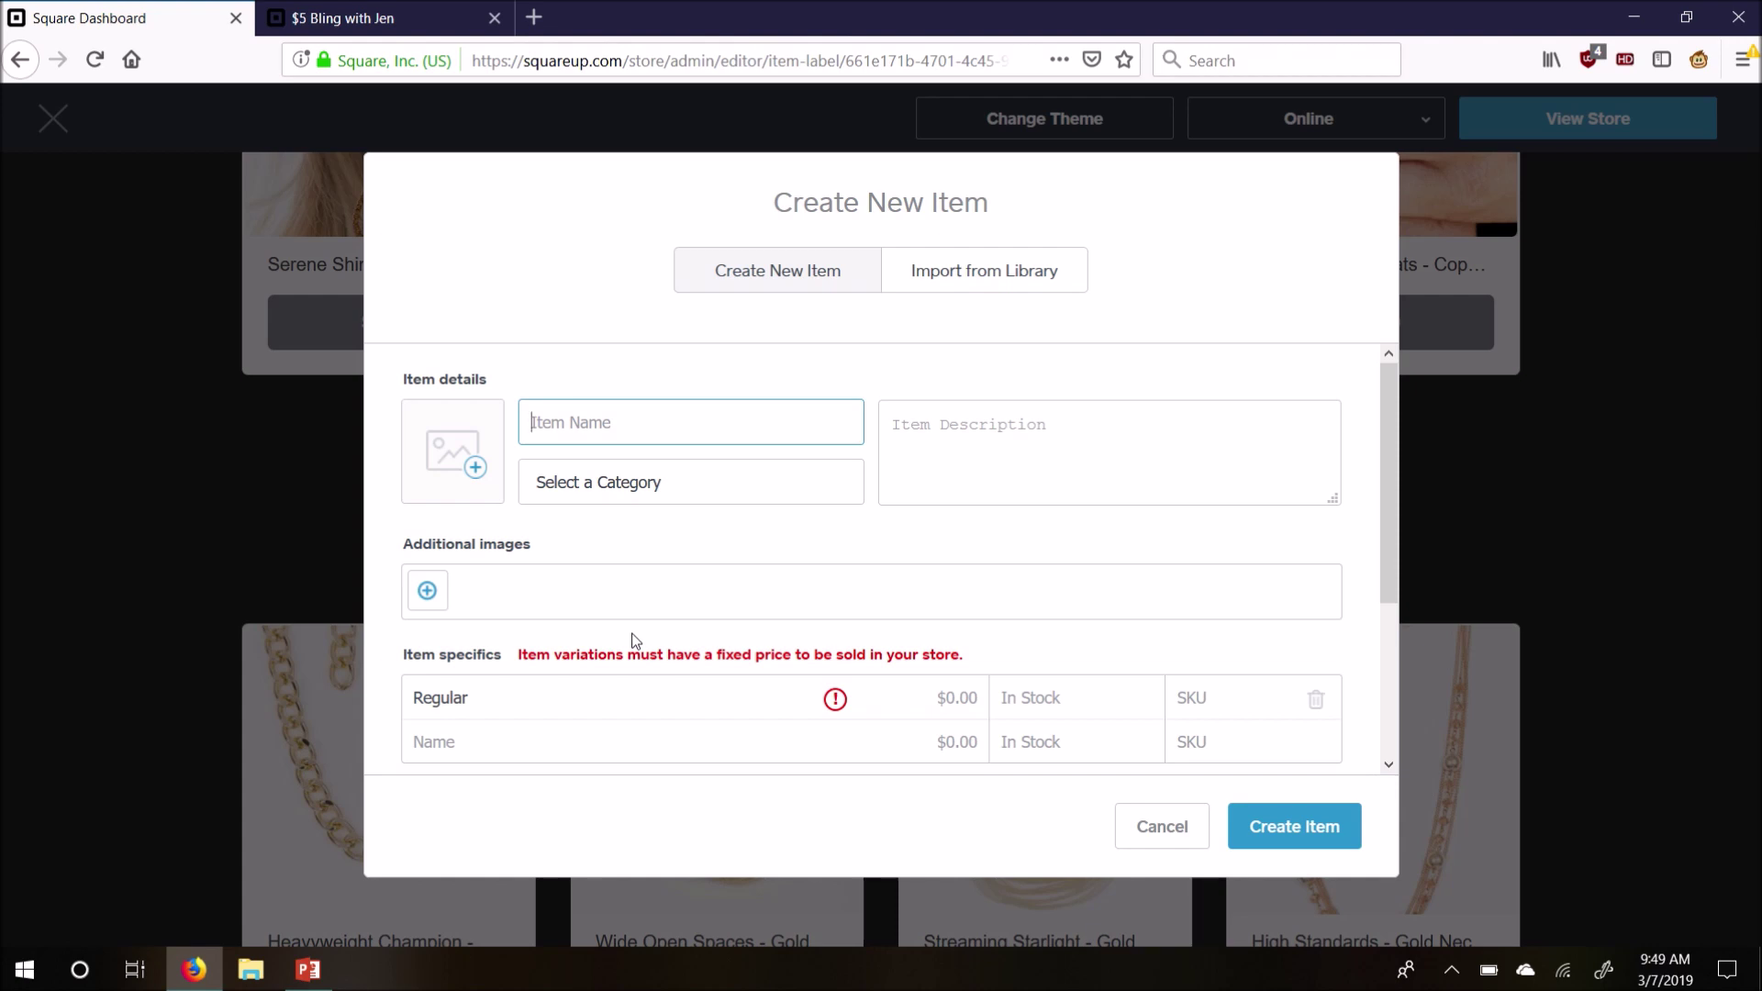
pyautogui.click(994, 295)
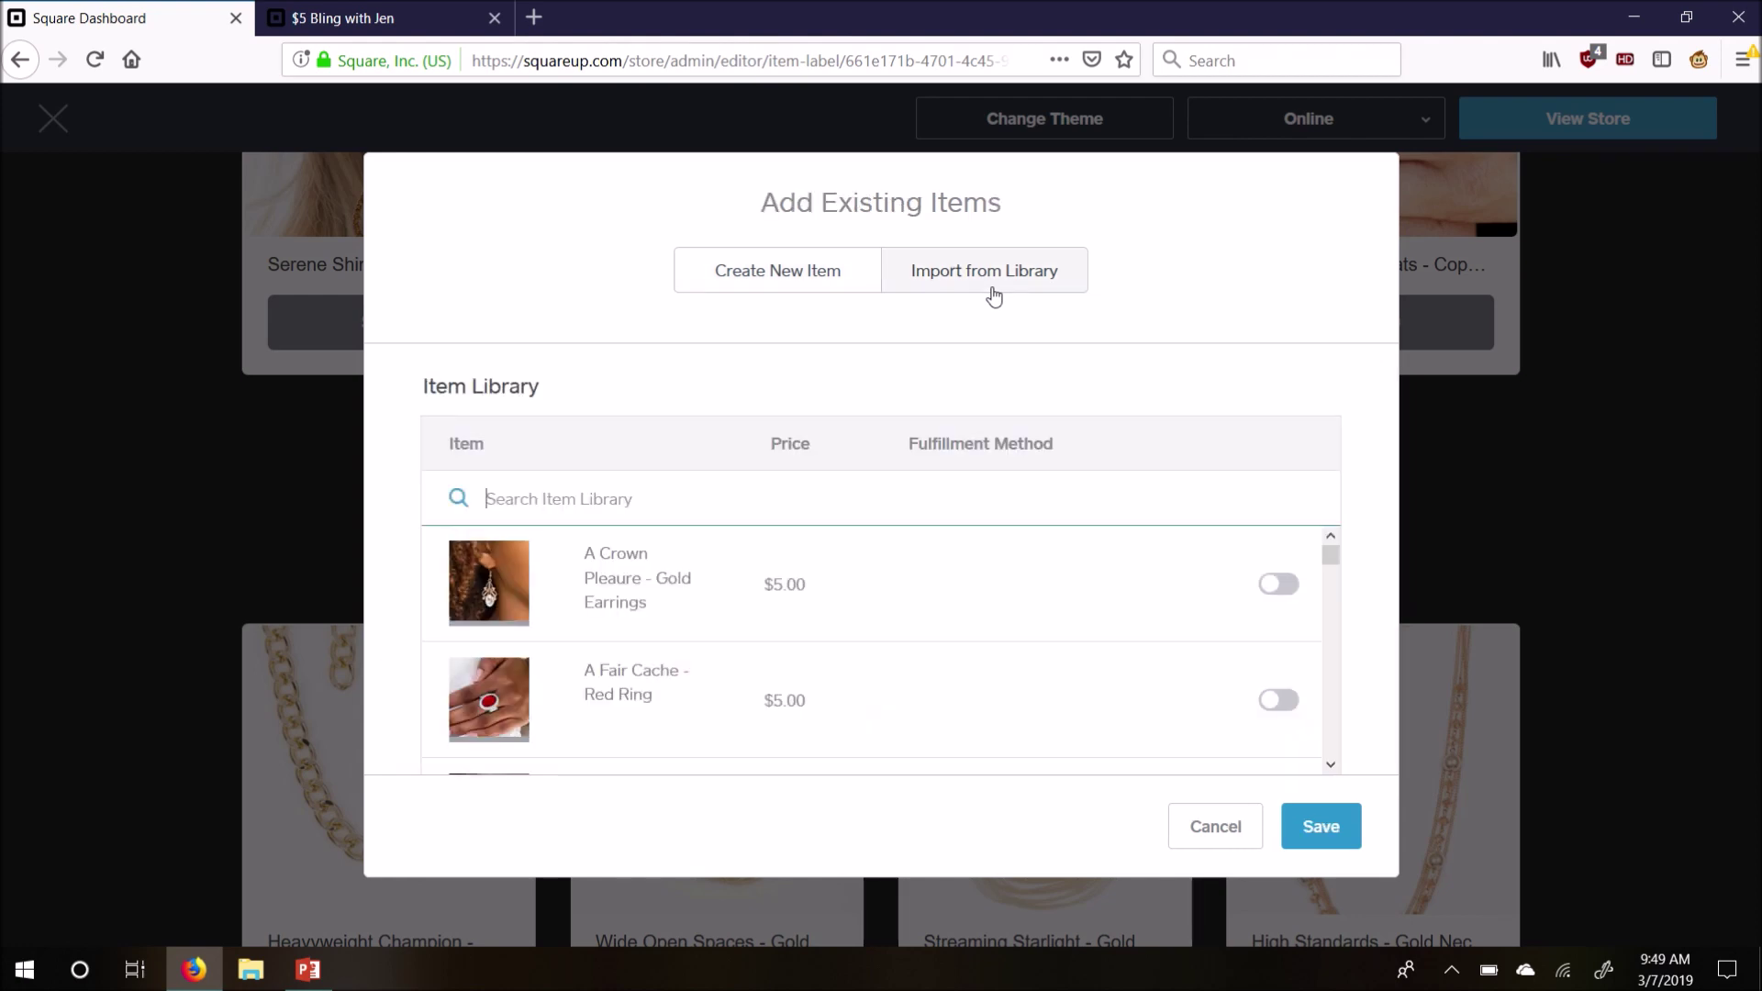
pyautogui.moveTo(1323, 560); pyautogui.dragTo(1335, 646)
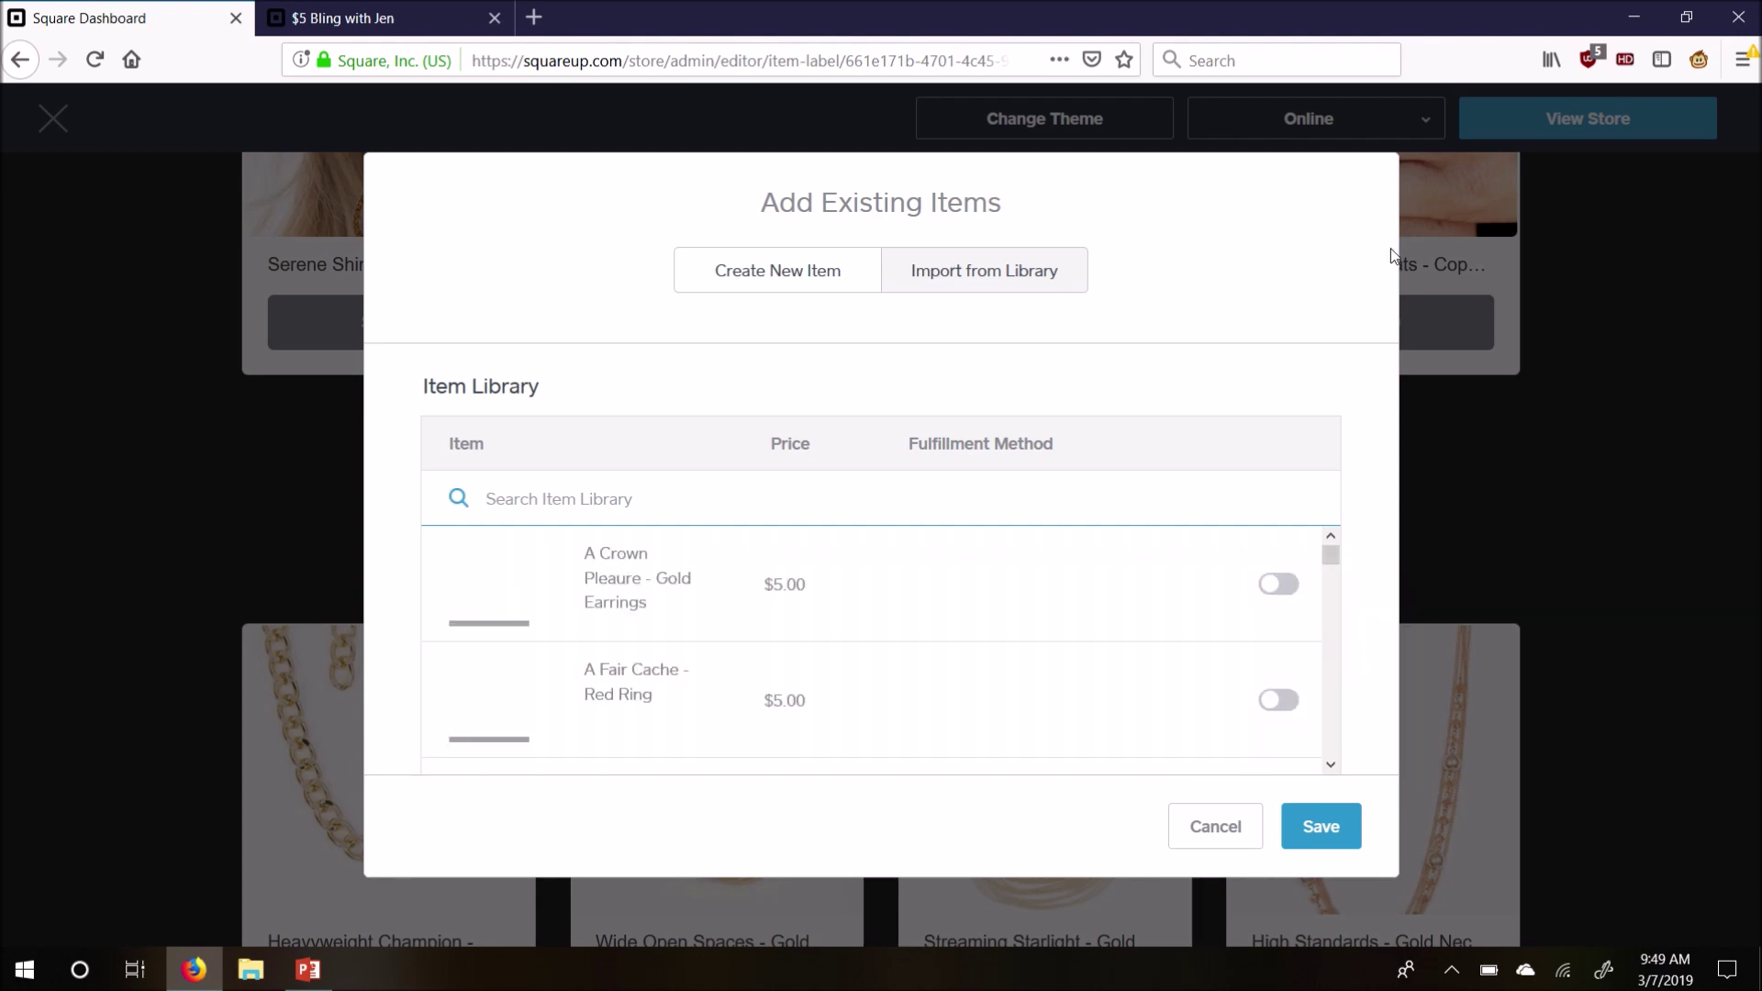
pyautogui.write('Prehistoric')
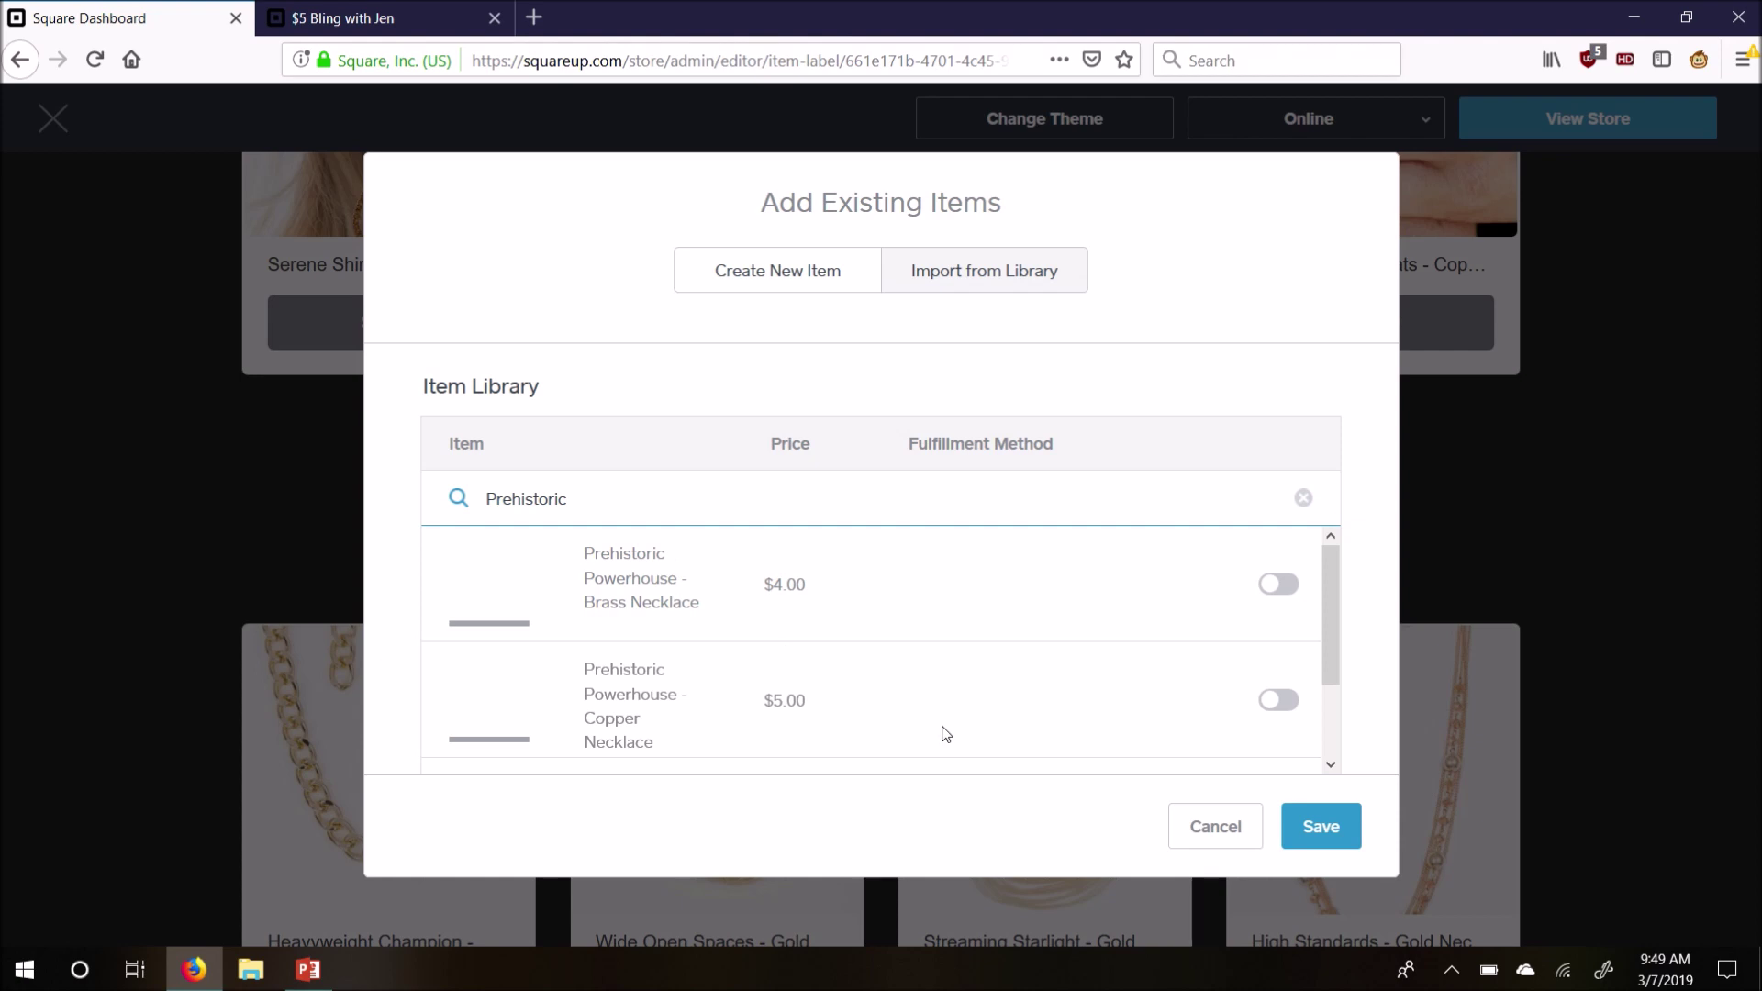
pyautogui.click(1278, 702)
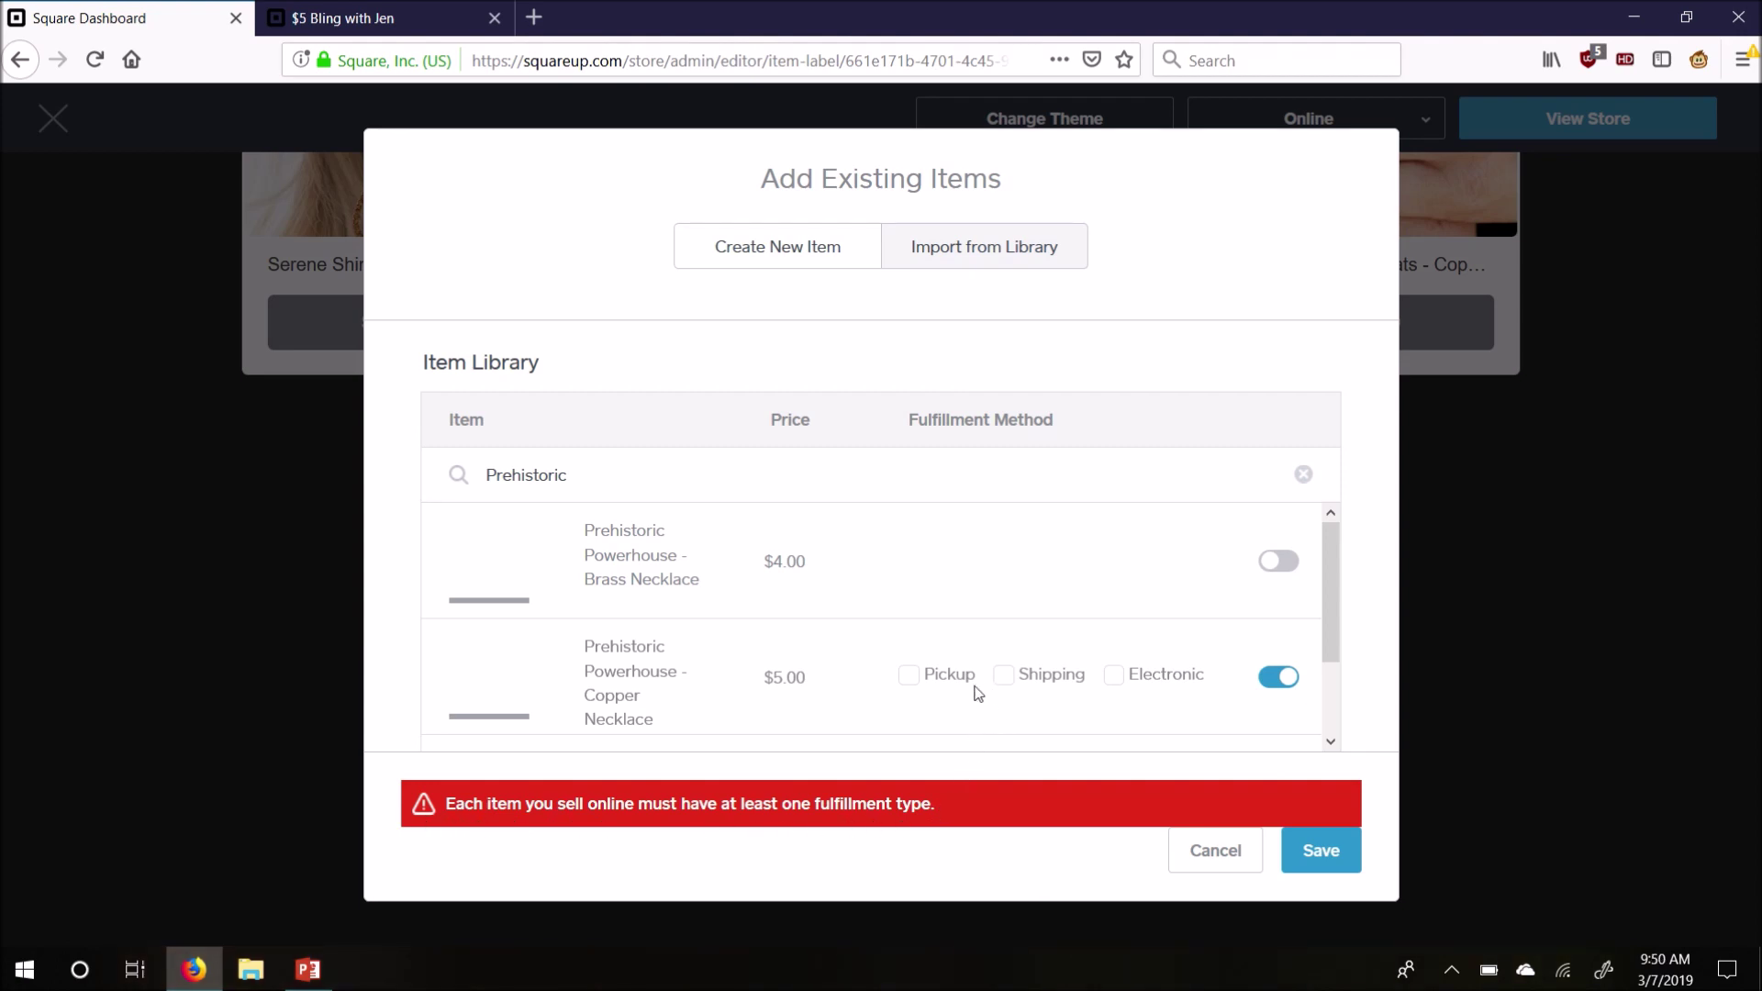
pyautogui.click(908, 680)
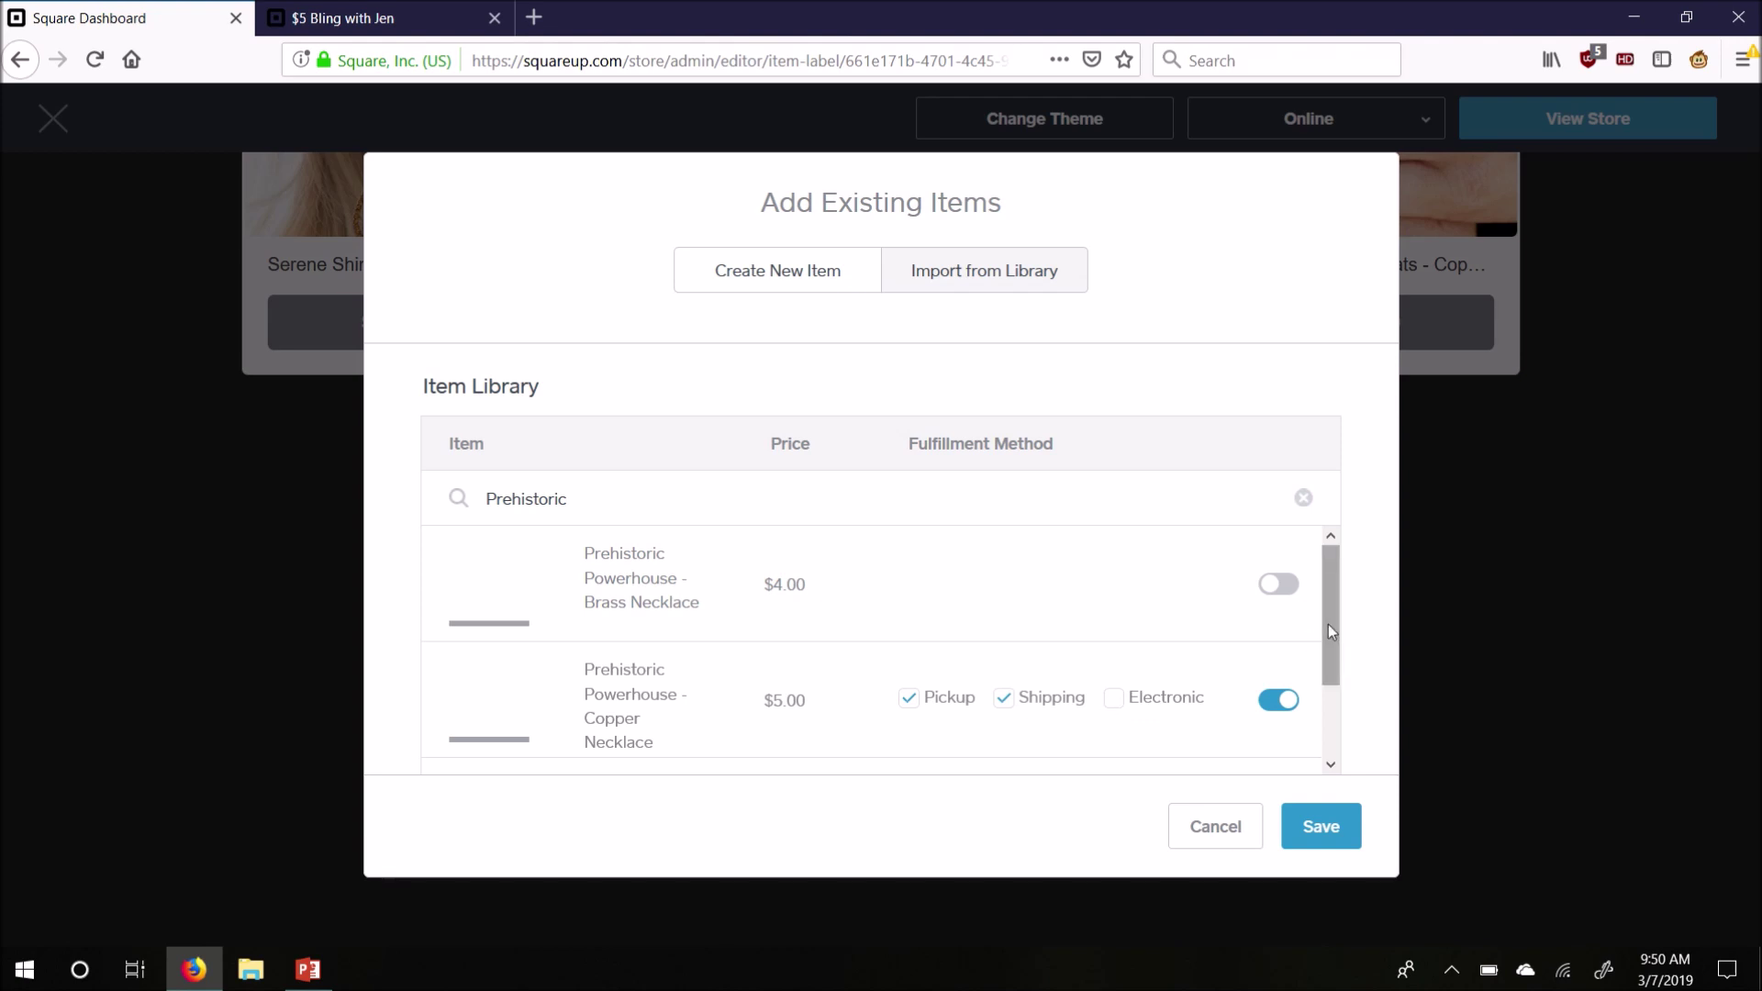
pyautogui.moveTo(1329, 626); pyautogui.dragTo(1328, 642)
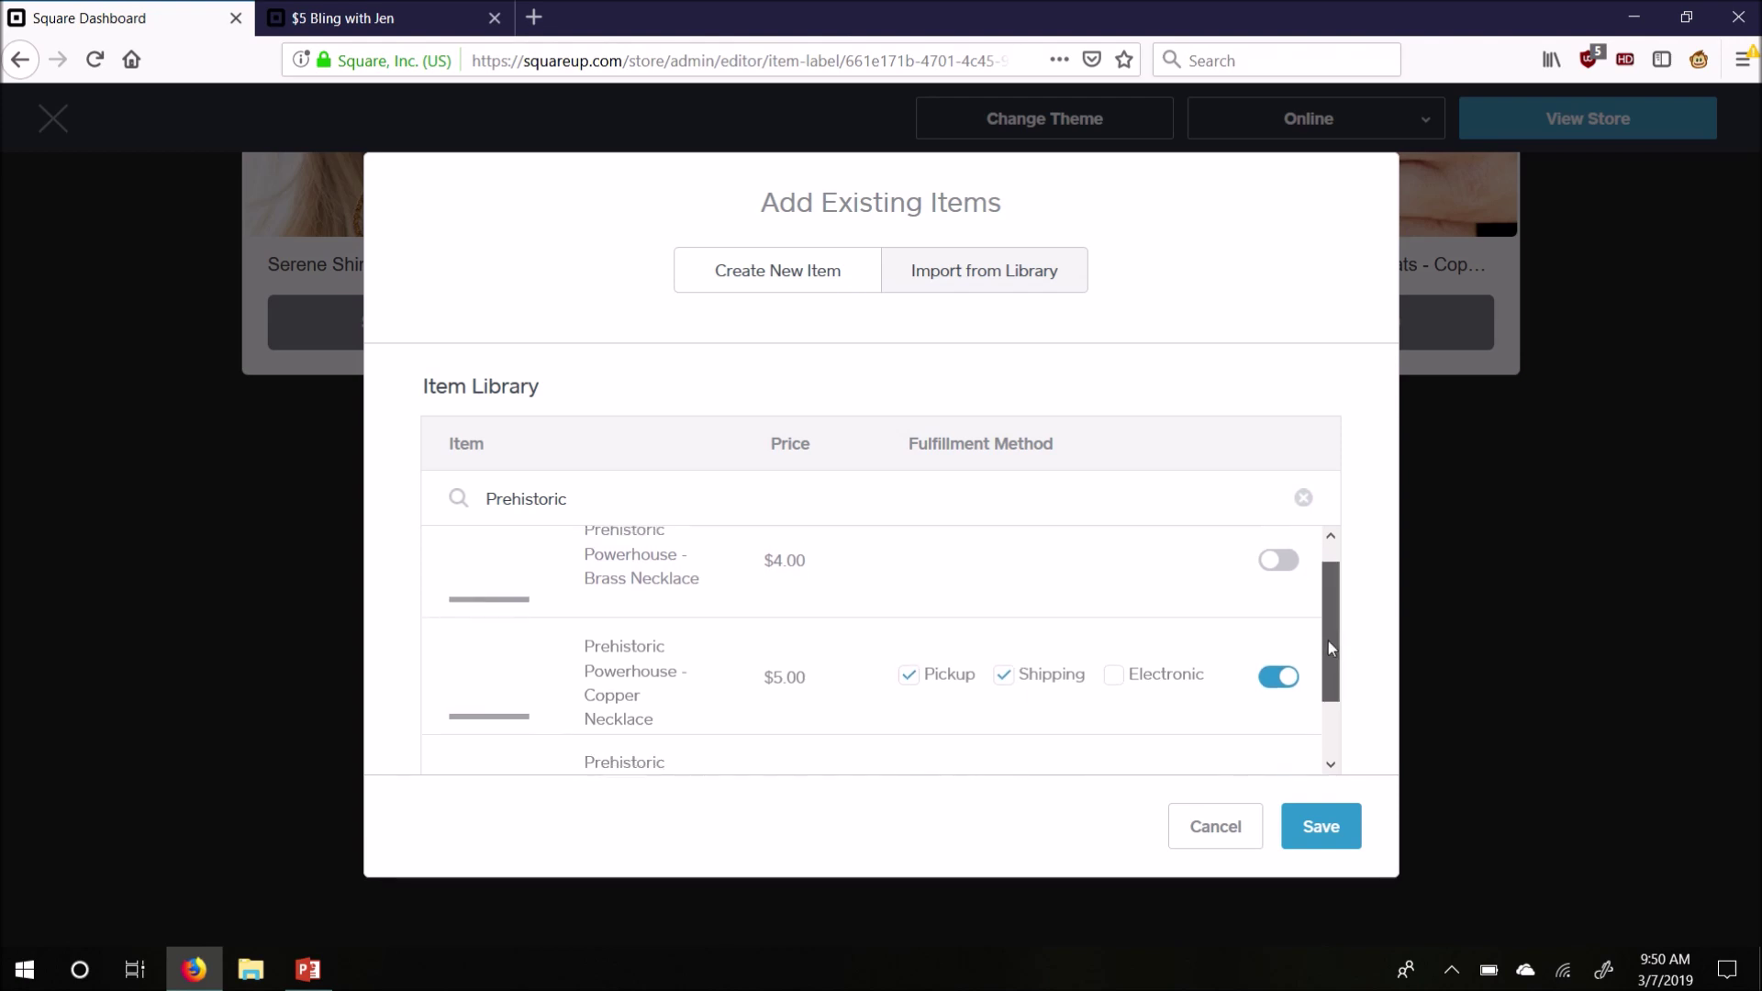
pyautogui.click(1313, 833)
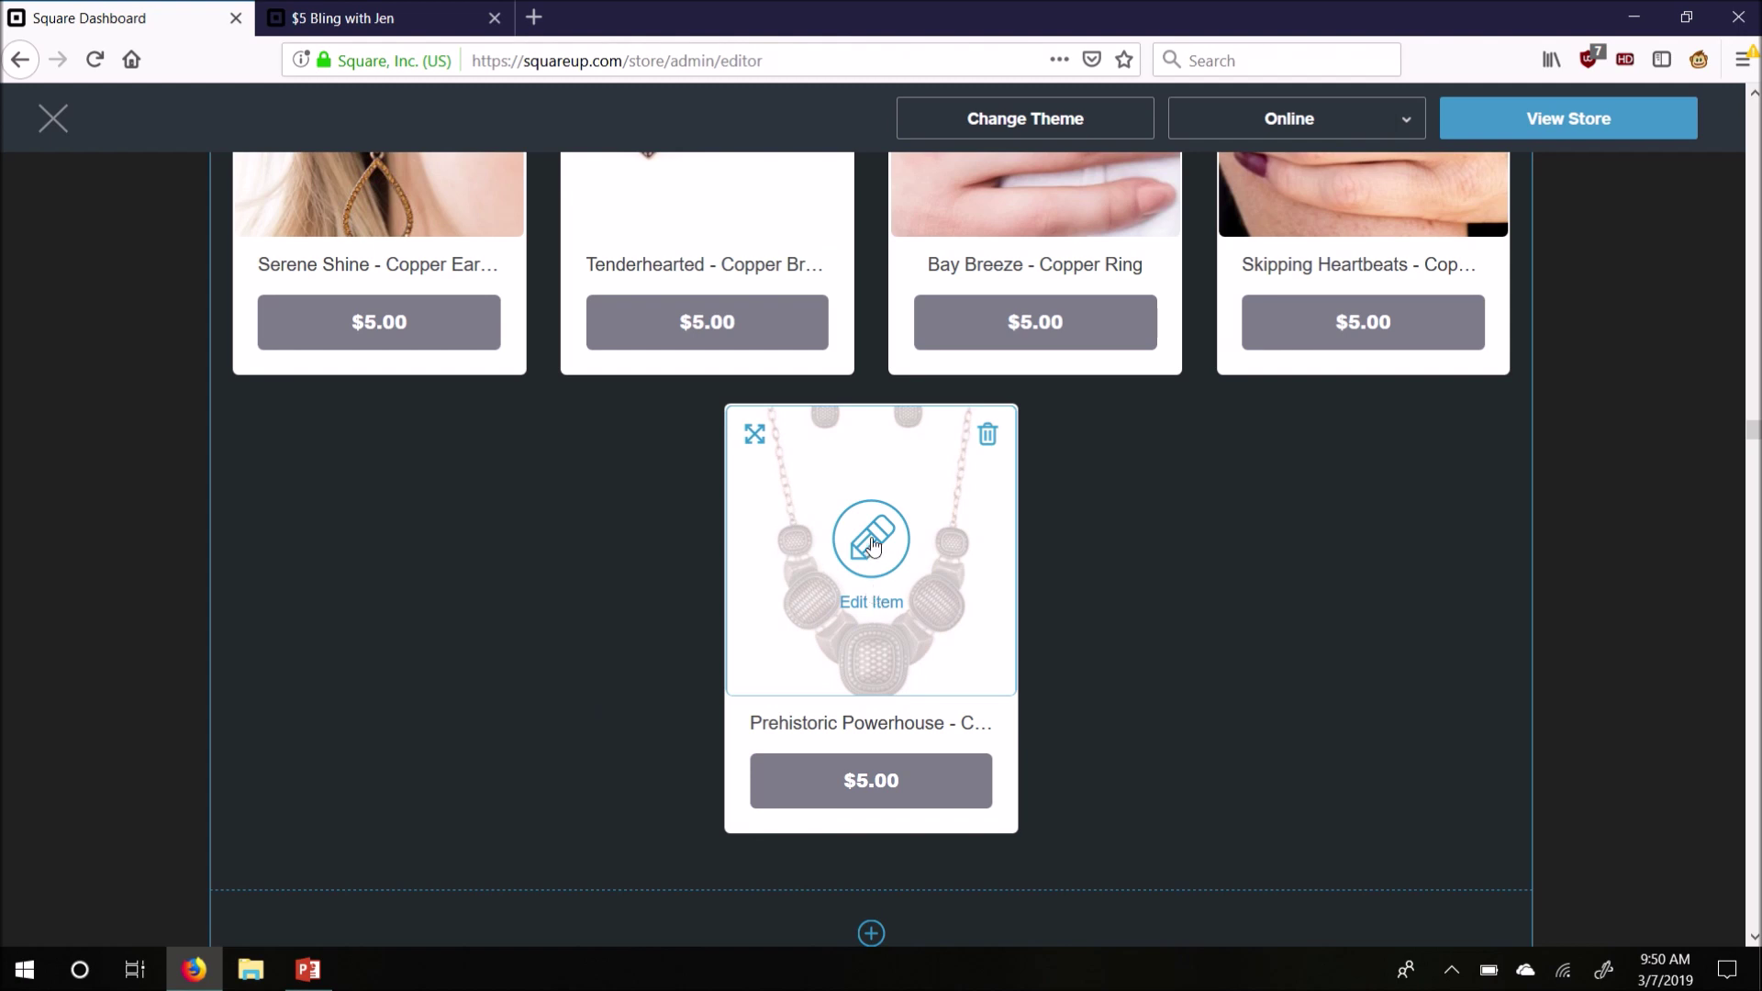
# Examine the price and stock details of the newly imported Prehistoric Powerhouse necklace, and close them without changes
pyautogui.click(873, 546)
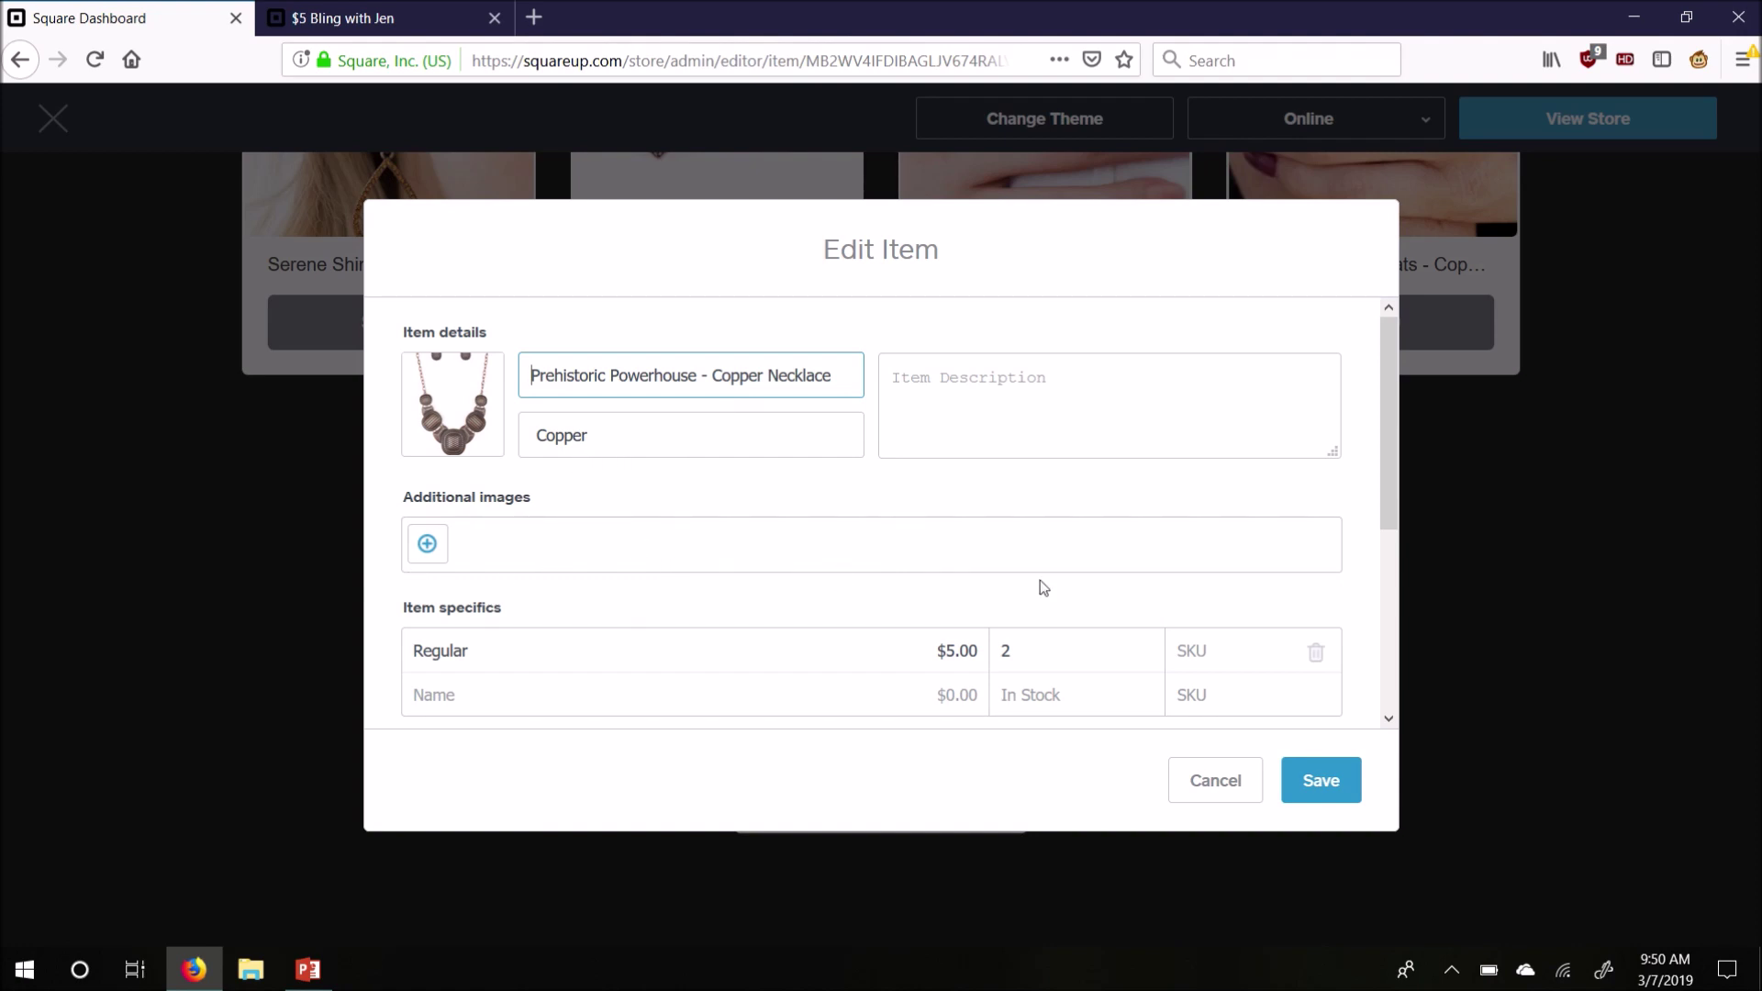
pyautogui.moveTo(1044, 655); pyautogui.dragTo(984, 654)
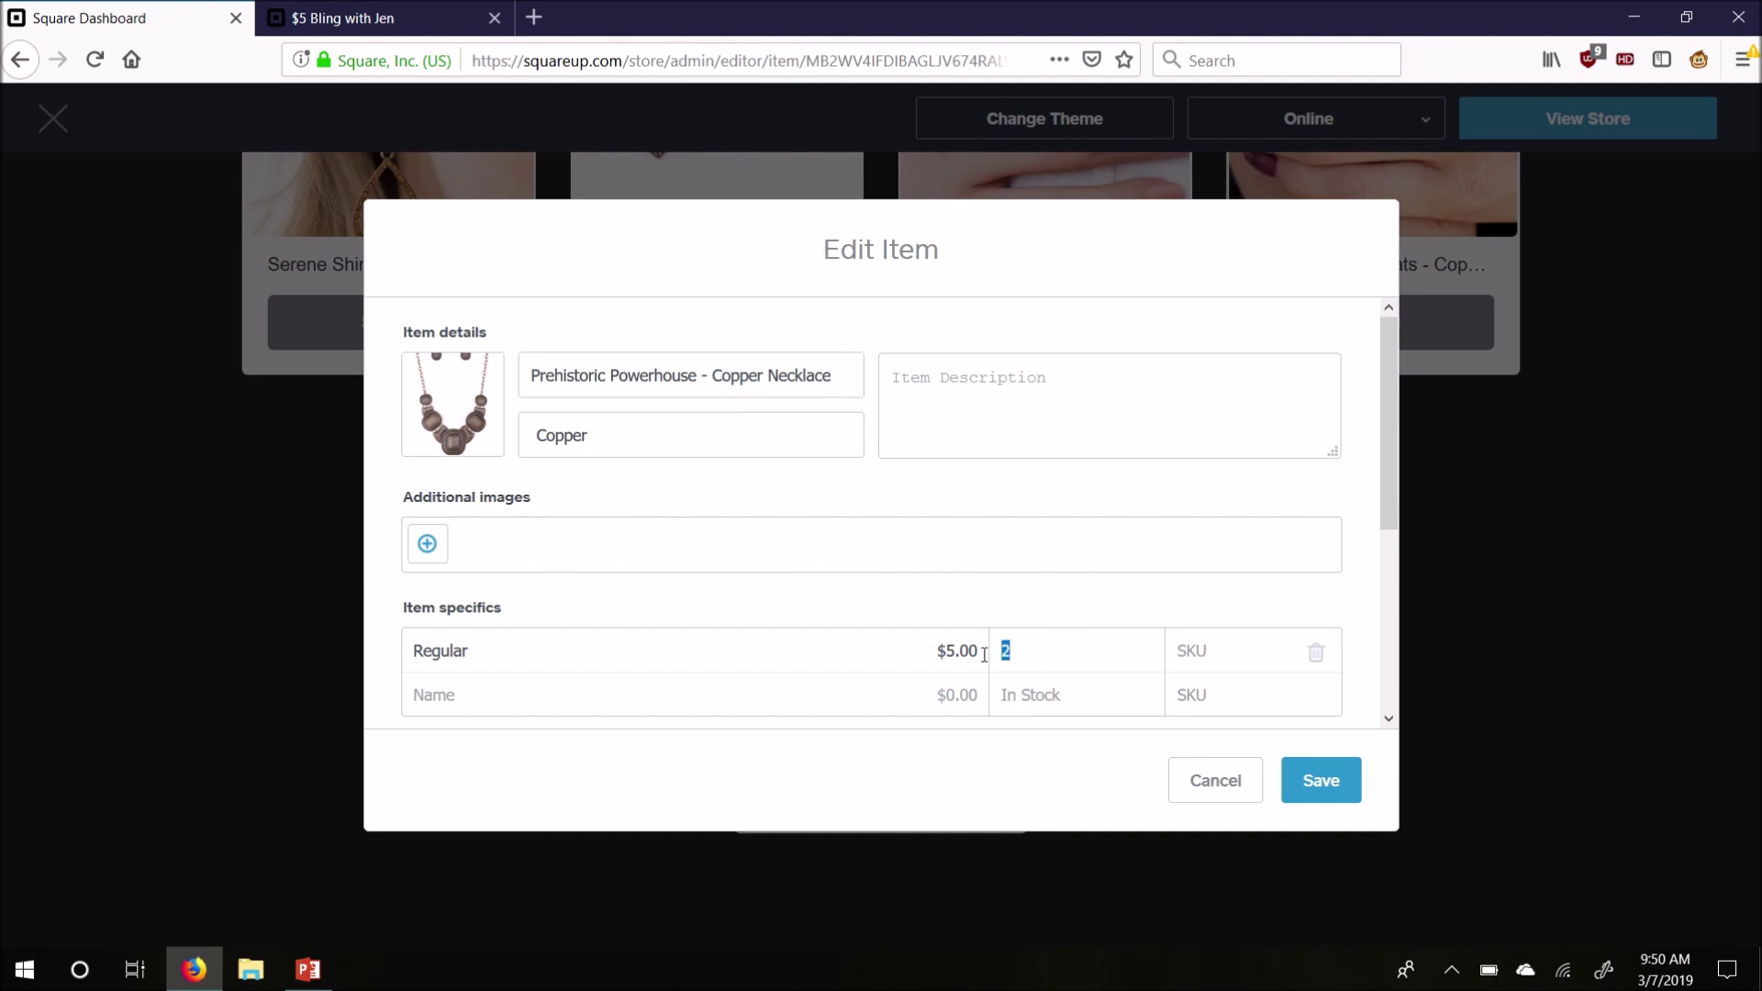
pyautogui.click(1038, 656)
pyautogui.click(1190, 783)
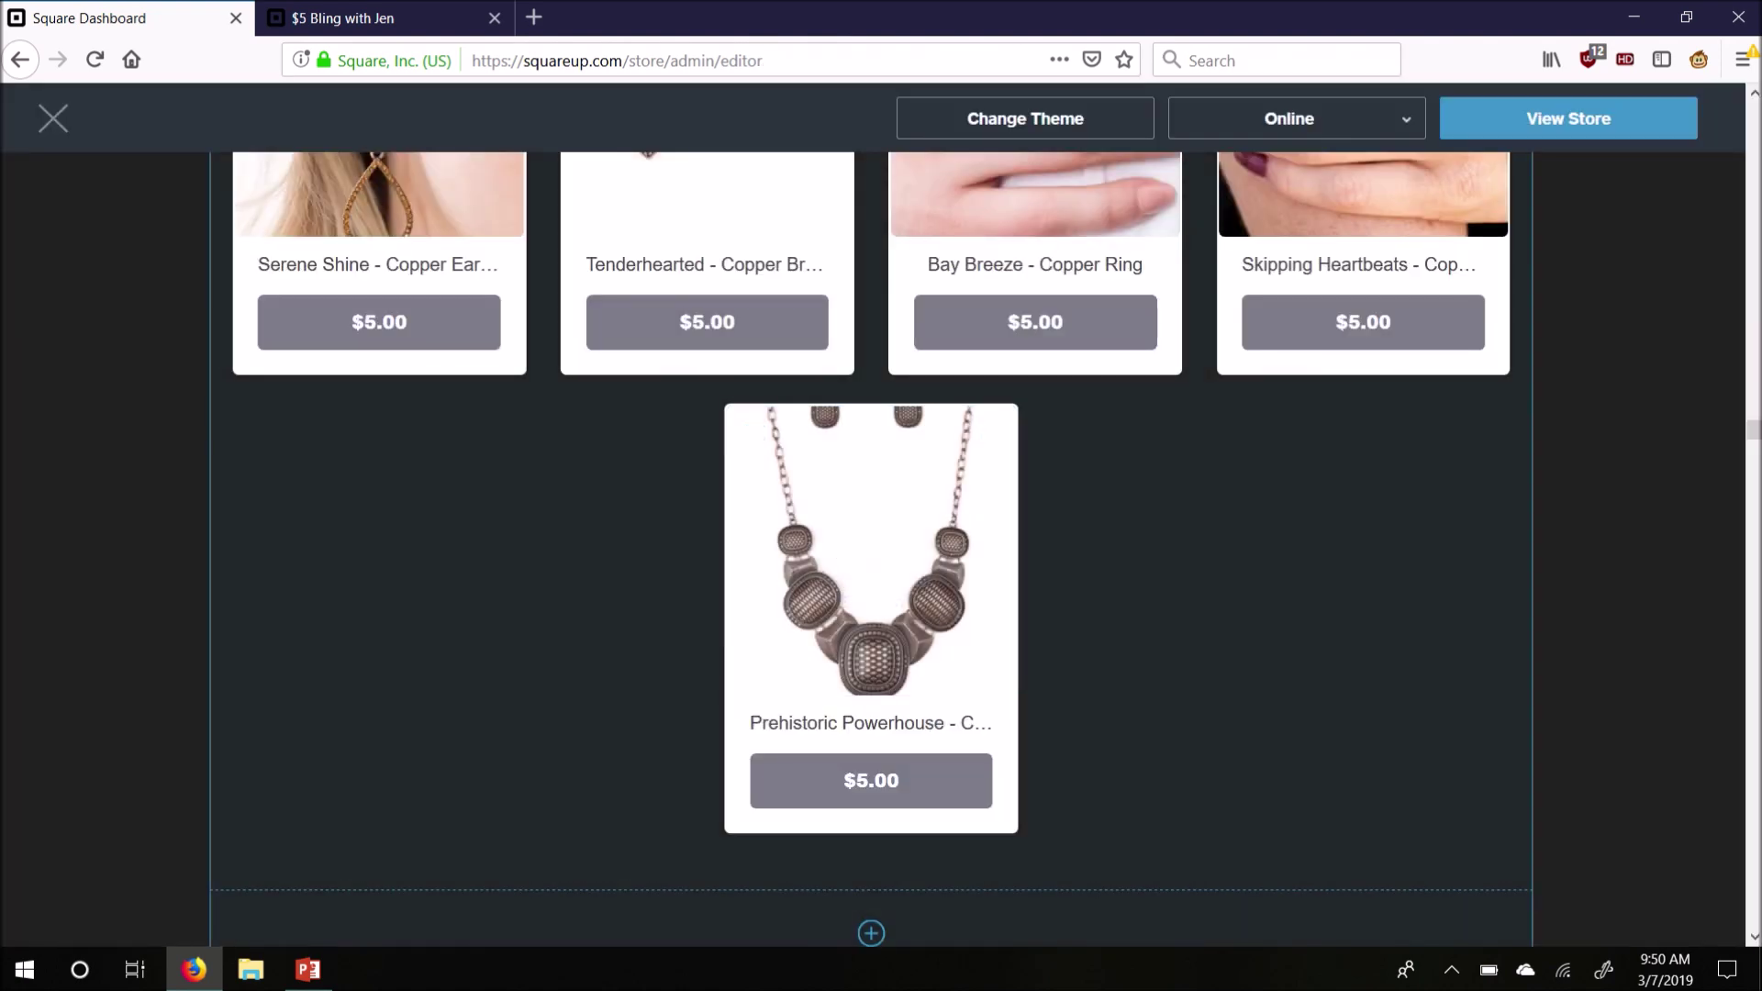
# Examine the stock and SKU details of Tenderhearted - Copper Bracelet, and close them without changes
pyautogui.moveTo(1751, 441); pyautogui.dragTo(1751, 433)
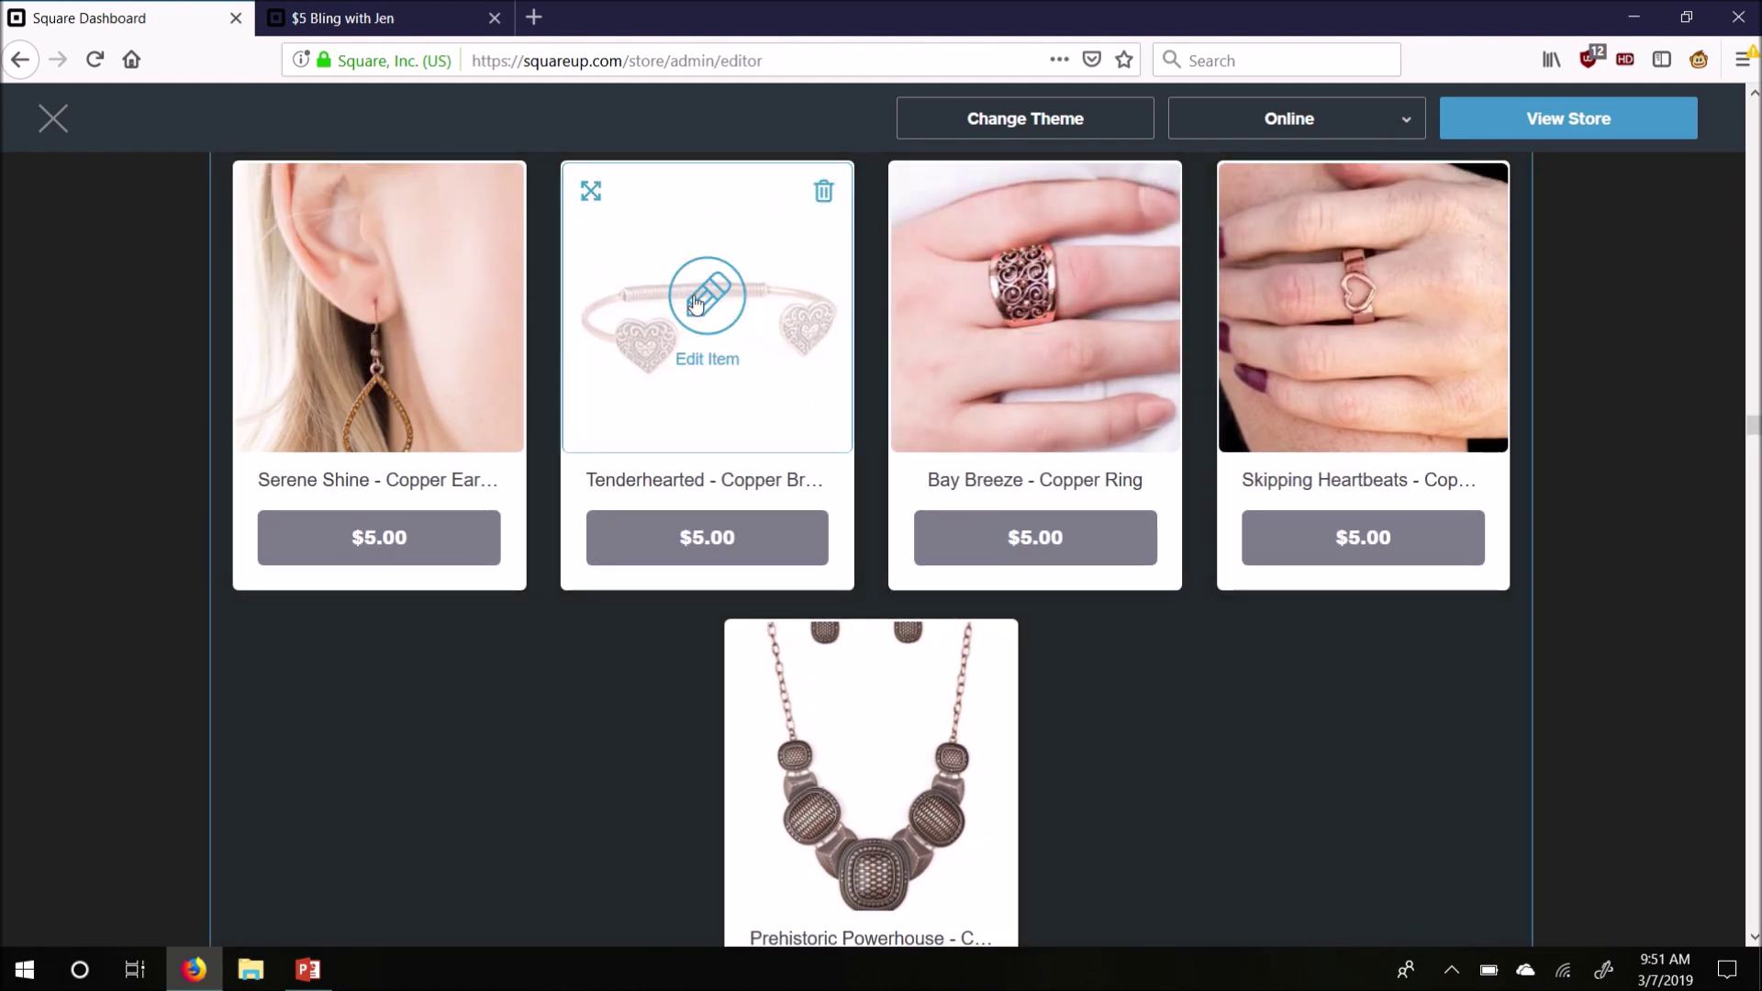
pyautogui.click(695, 303)
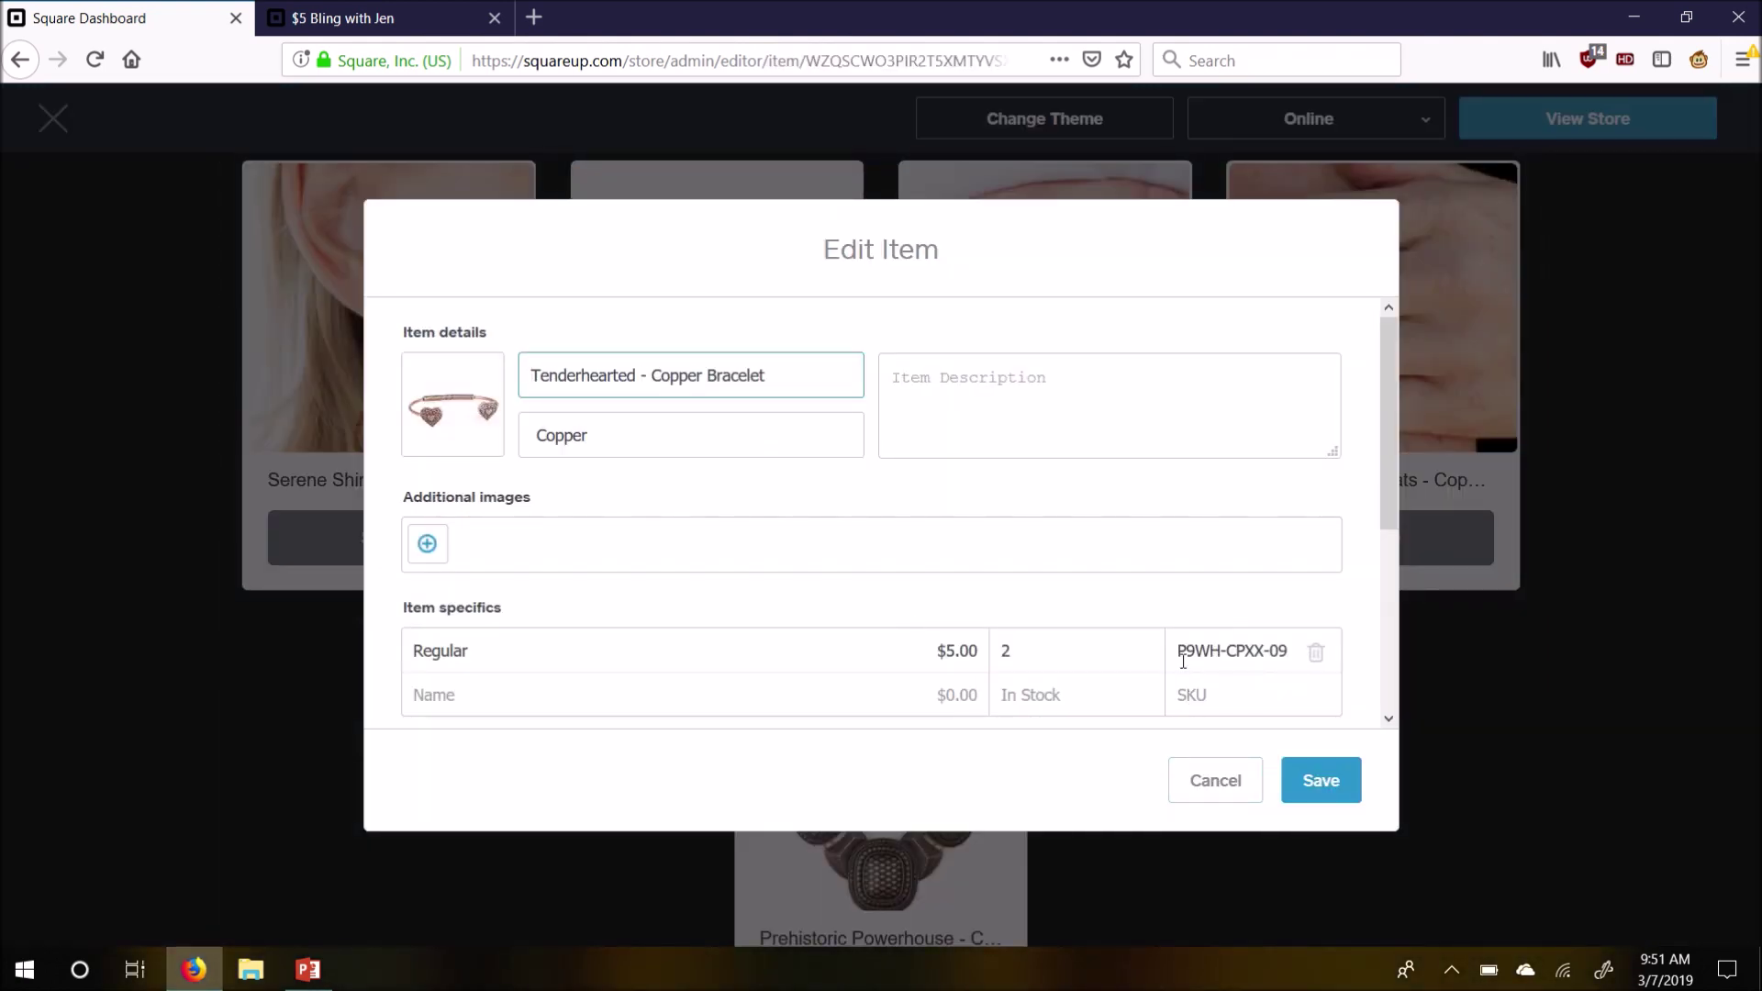
pyautogui.moveTo(1180, 654); pyautogui.dragTo(1111, 676)
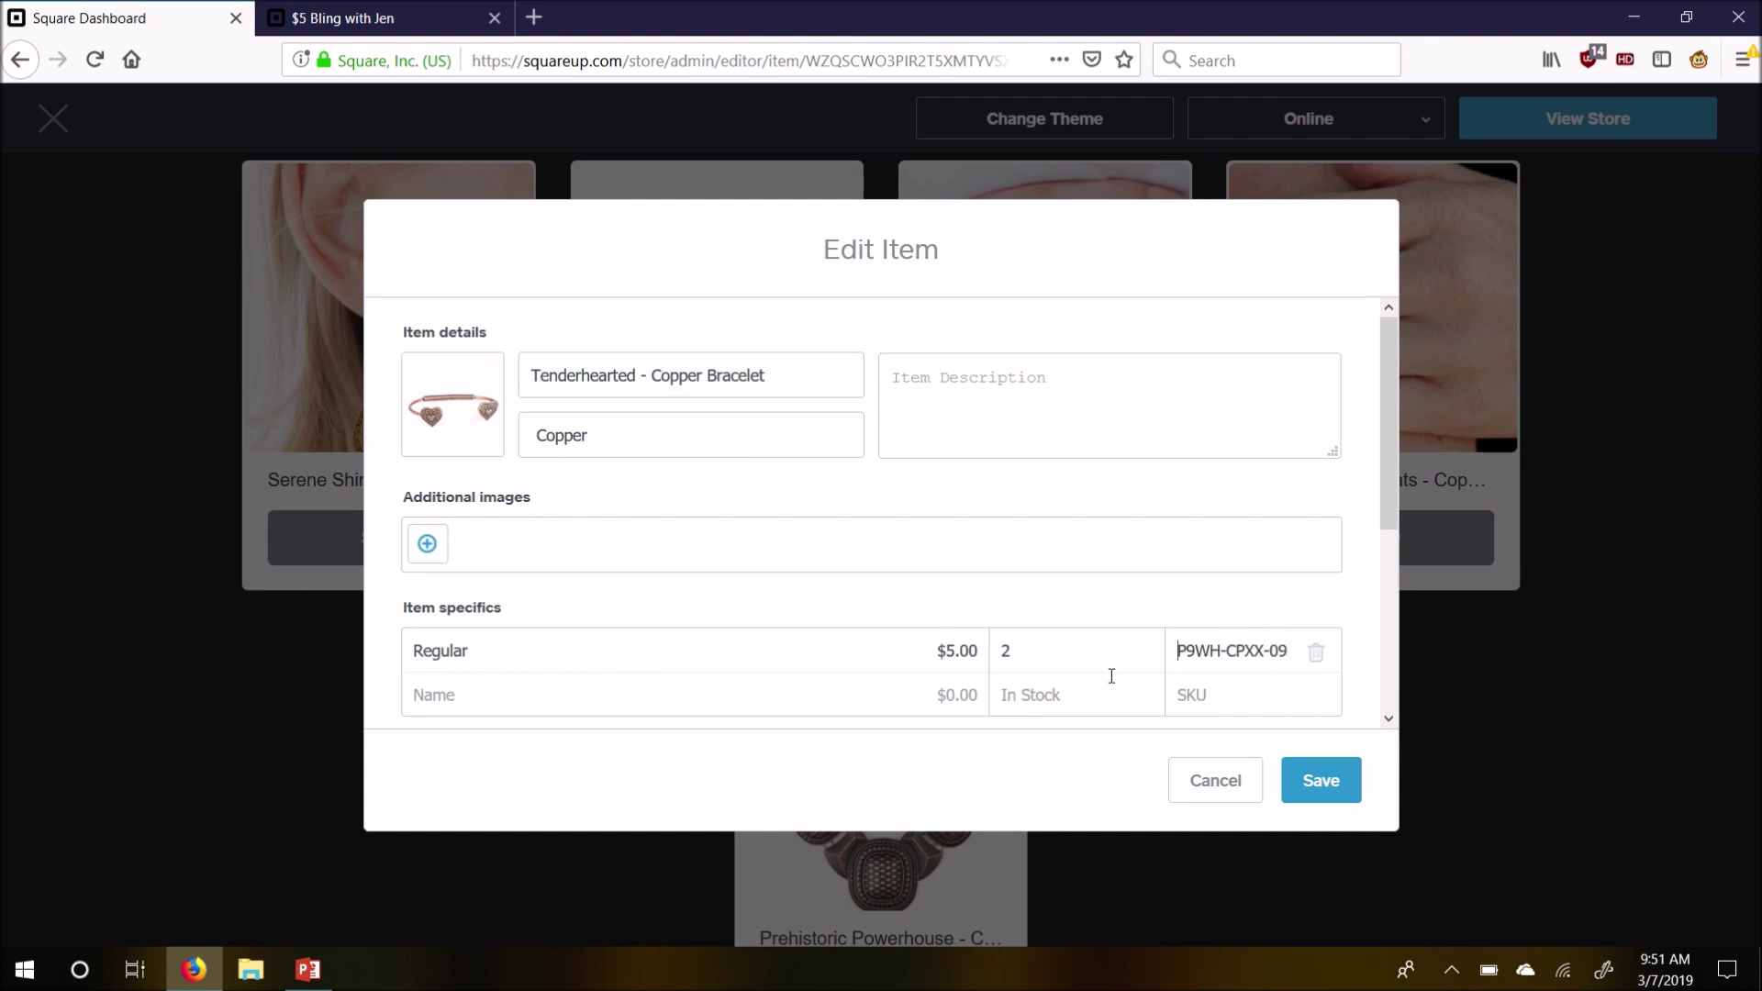
pyautogui.click(1193, 778)
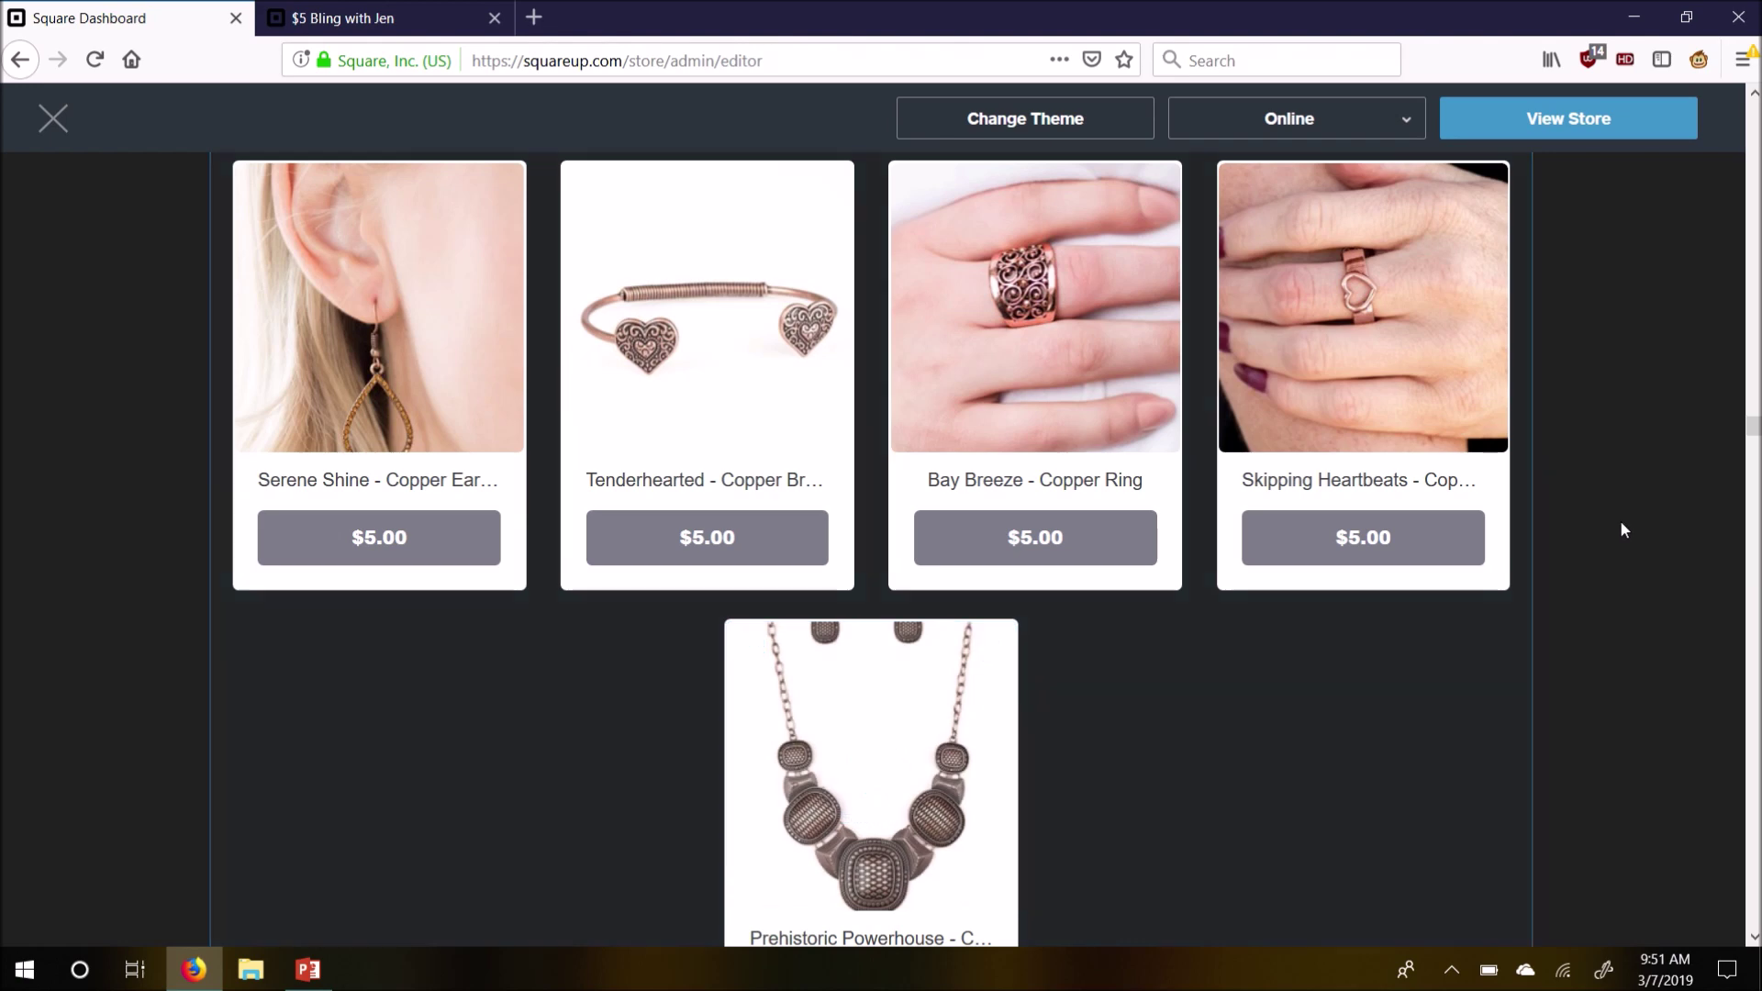
# Move the Prehistoric Powerhouse necklace from the end of the Copper section to its first position
pyautogui.scroll(-2, 1755, 437)
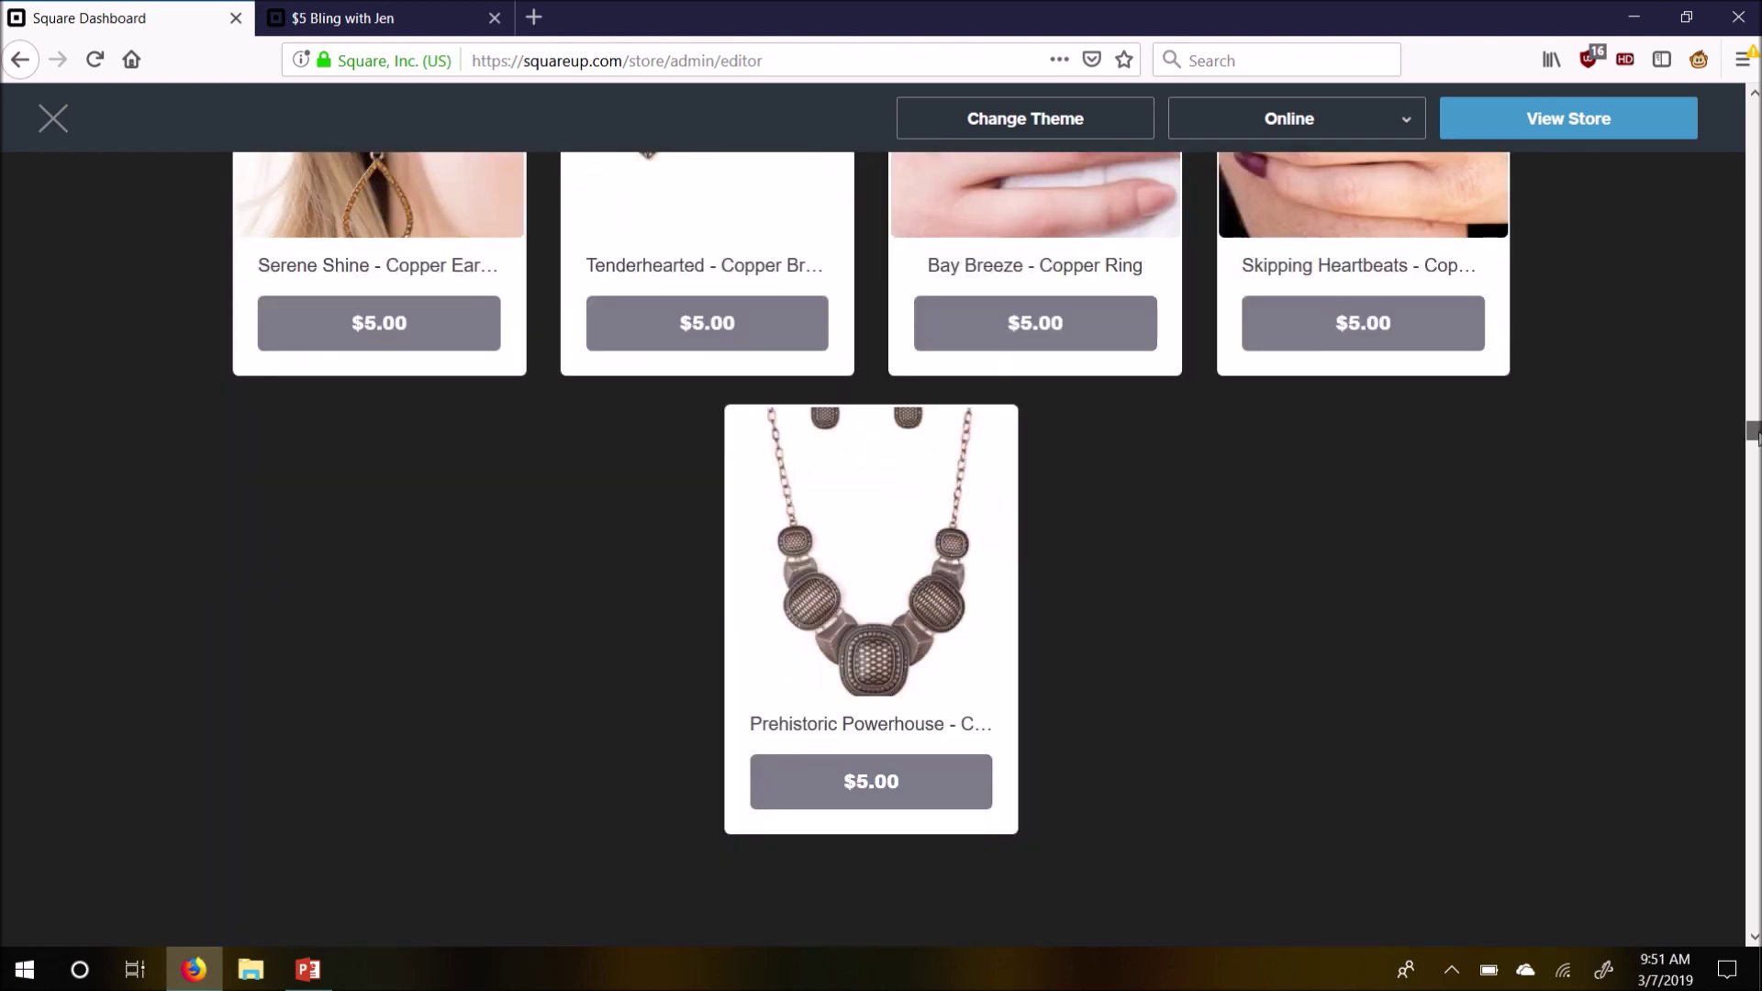
pyautogui.scroll(1, 1754, 432)
pyautogui.moveTo(752, 521)
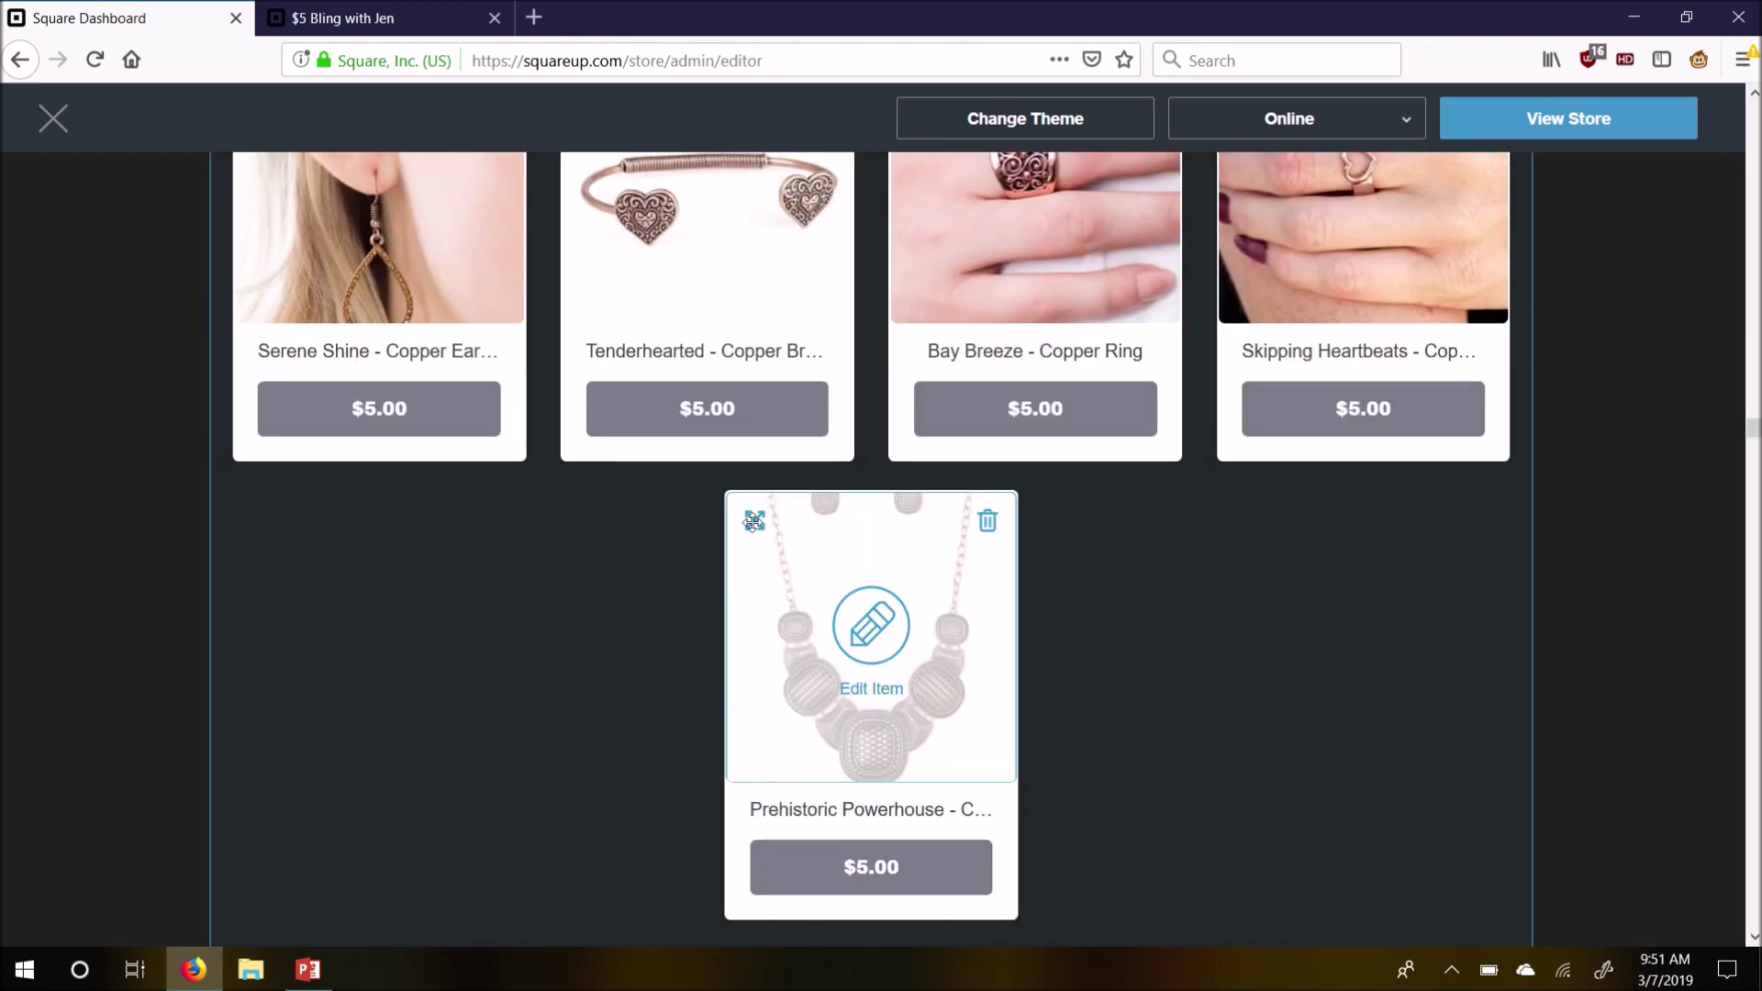
pyautogui.moveTo(753, 520); pyautogui.dragTo(260, 415)
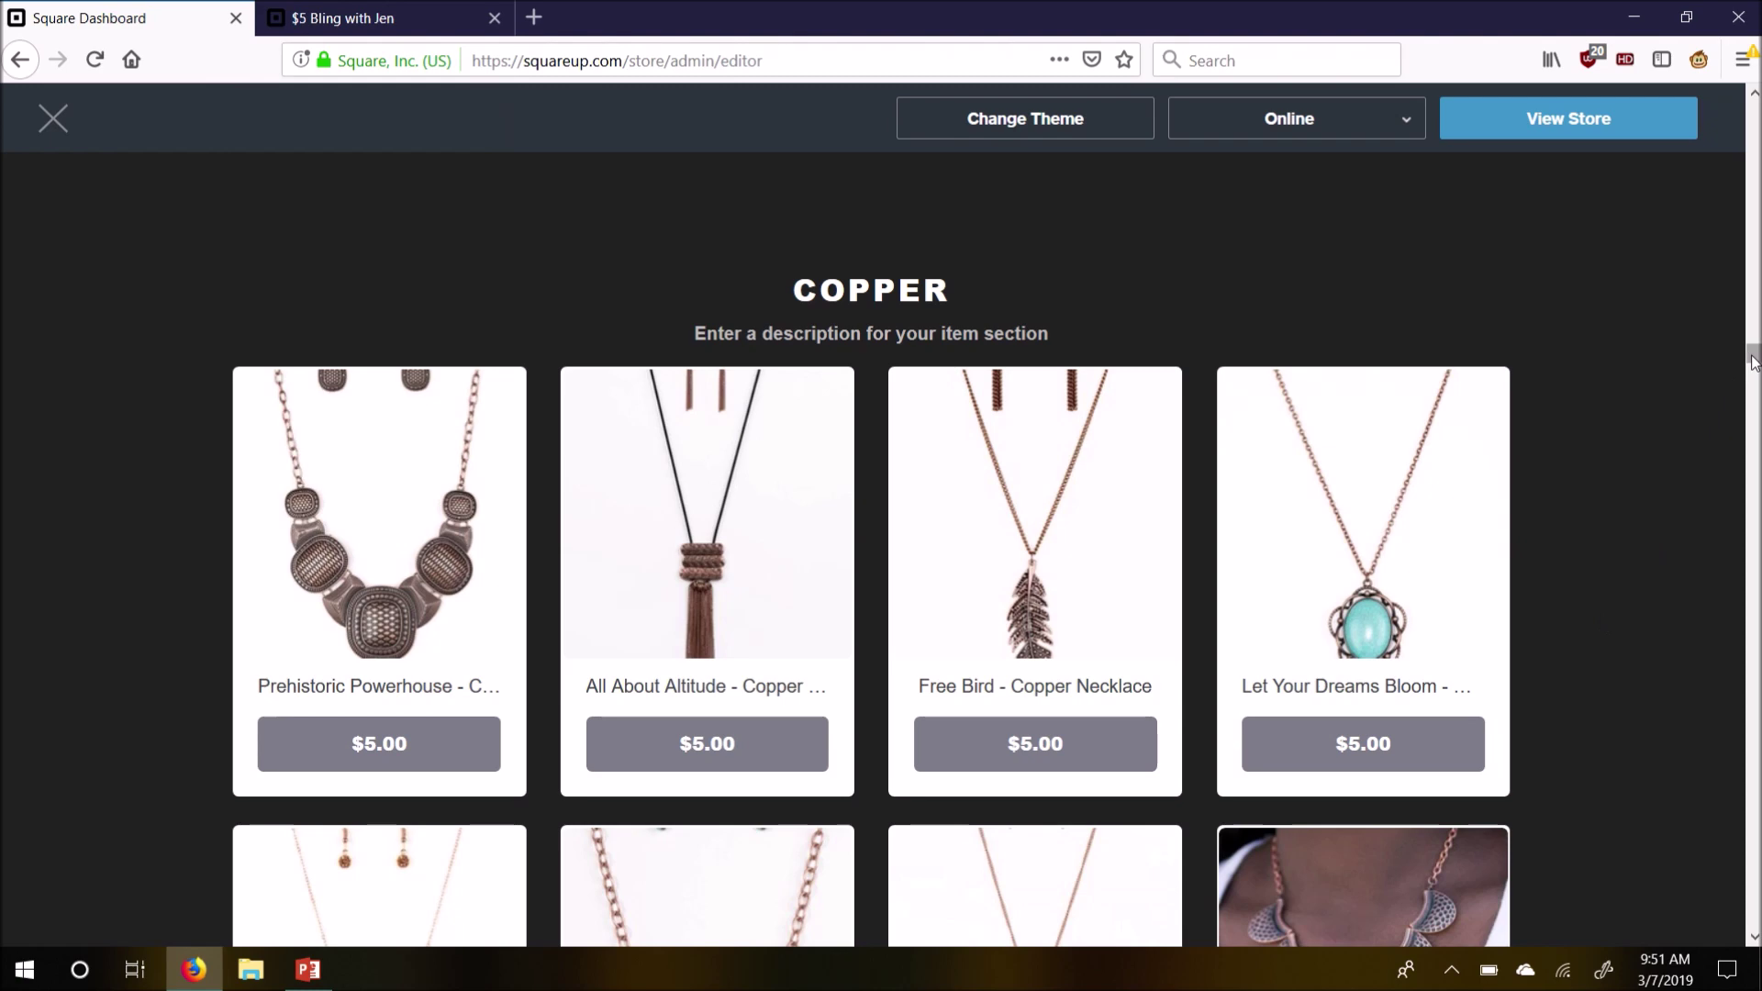
pyautogui.moveTo(1751, 356); pyautogui.dragTo(1750, 357)
# Reopen the item details of the repositioned Prehistoric Powerhouse necklace to check its stock quantity, and cancel without changes
pyautogui.moveTo(398, 468)
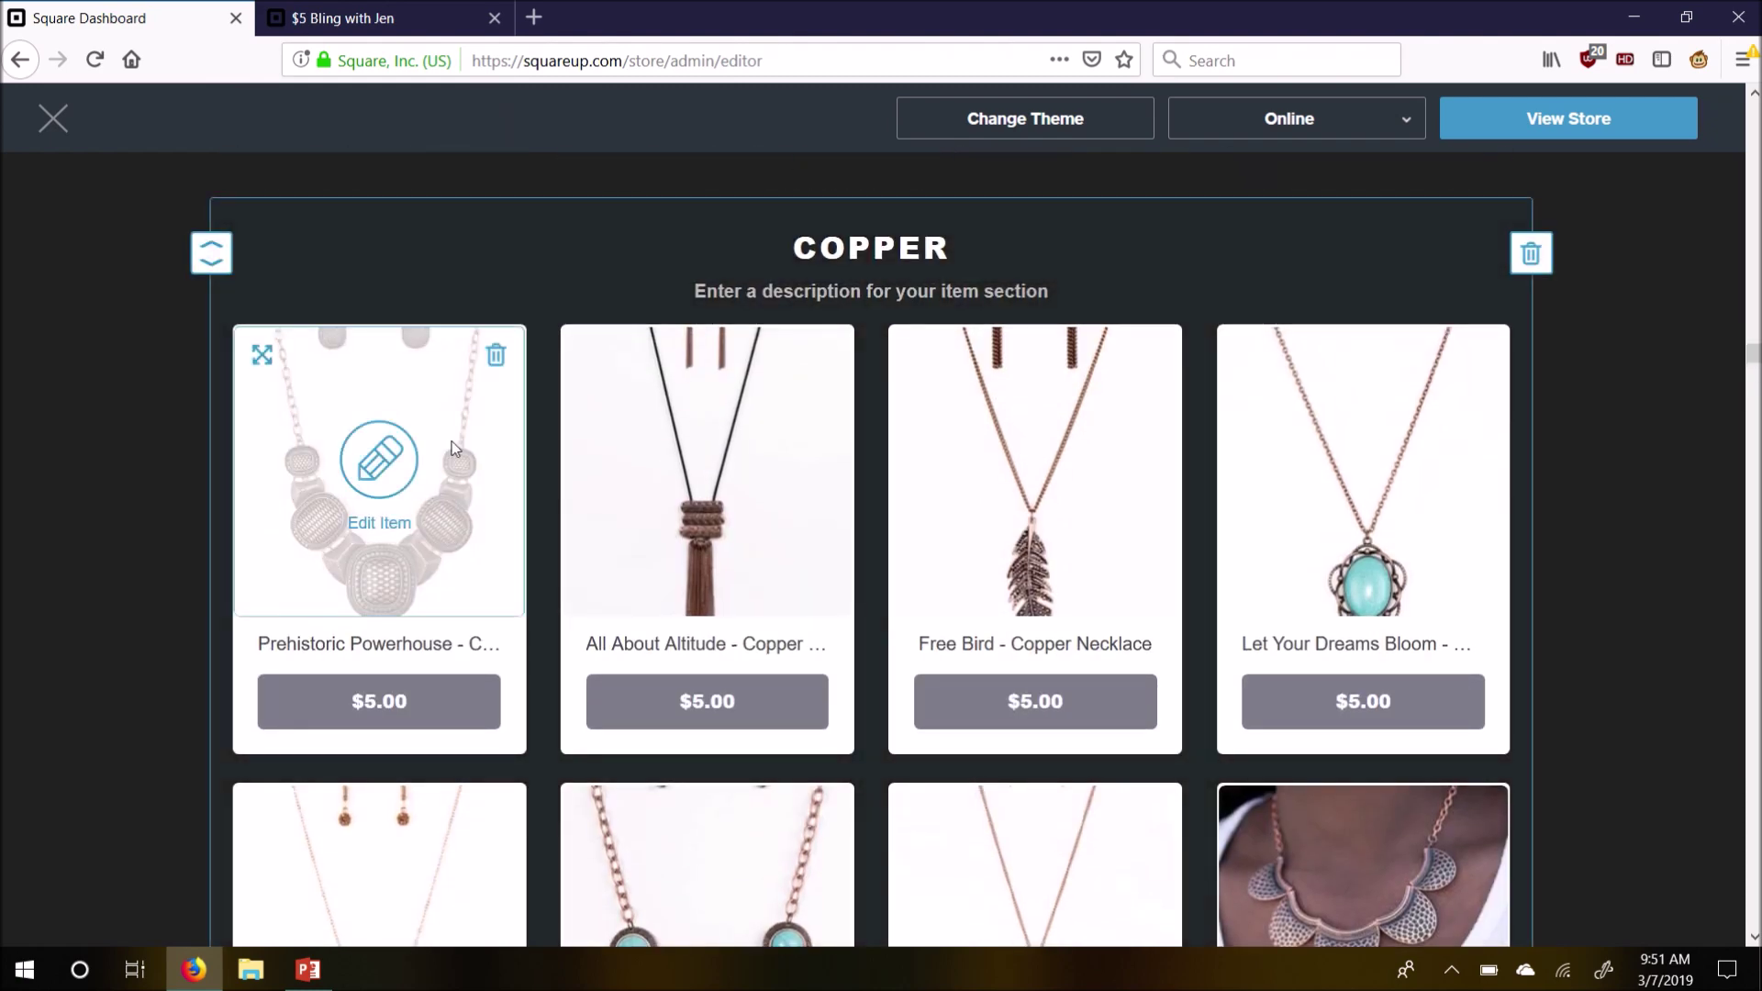
pyautogui.click(398, 468)
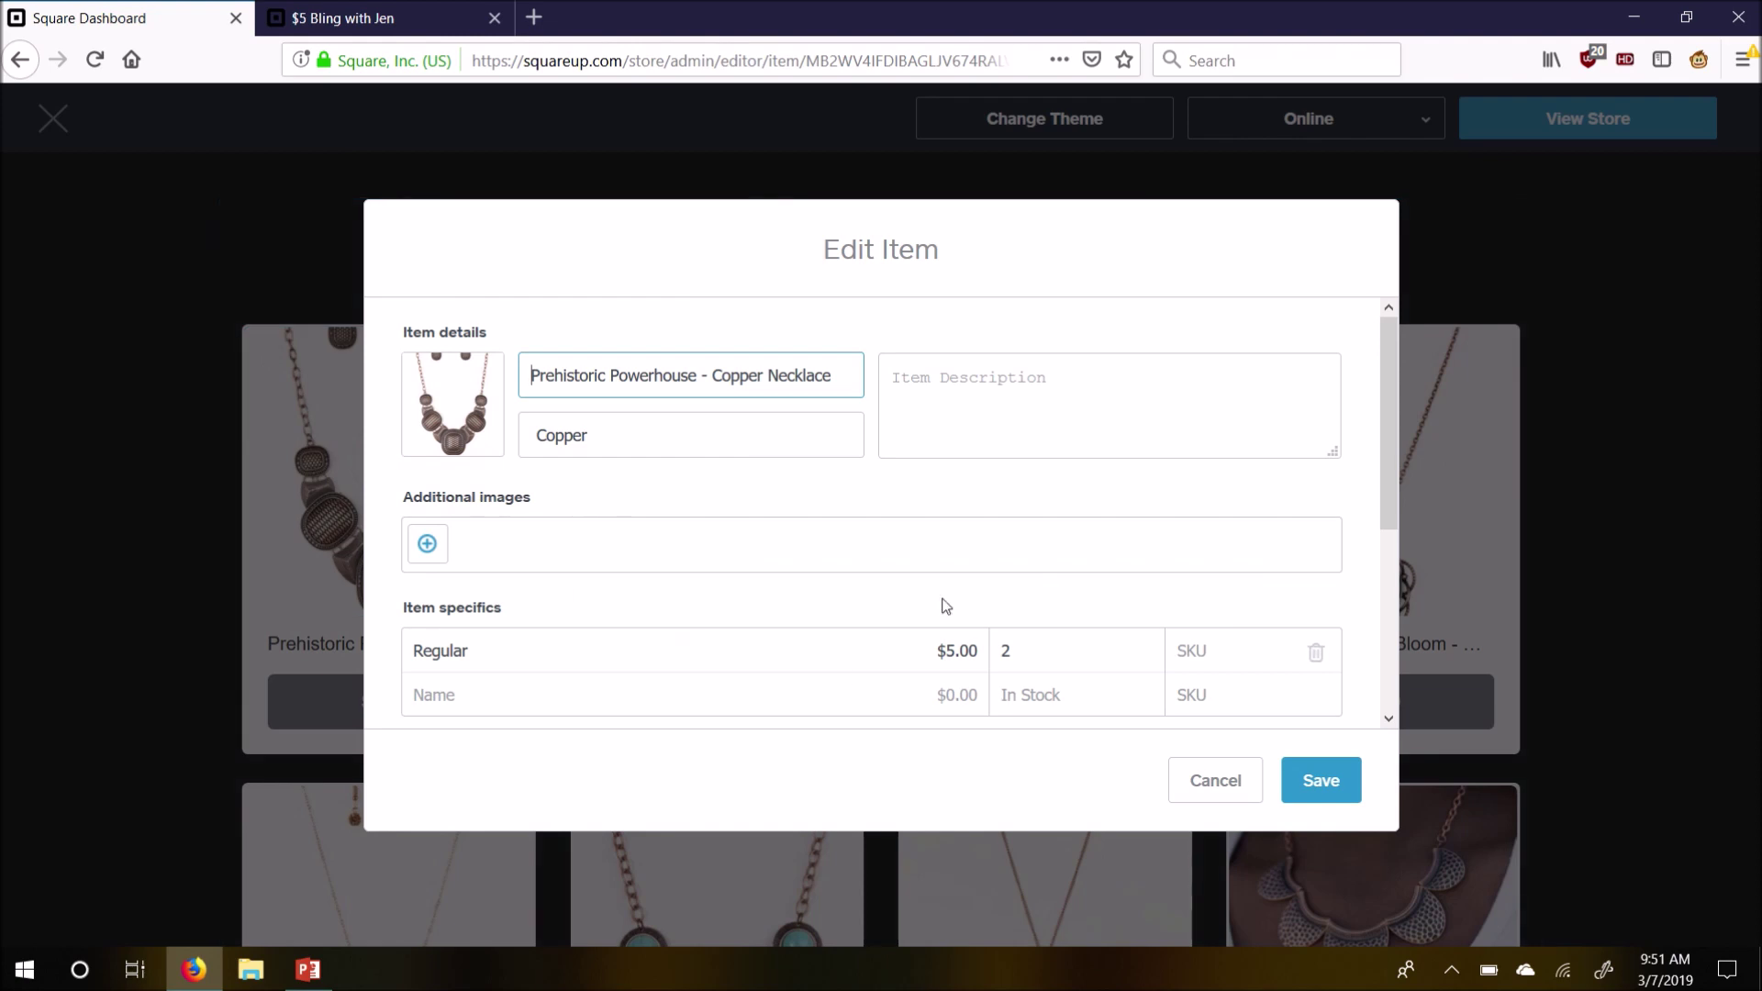
pyautogui.moveTo(455, 439)
pyautogui.doubleClick(1026, 654)
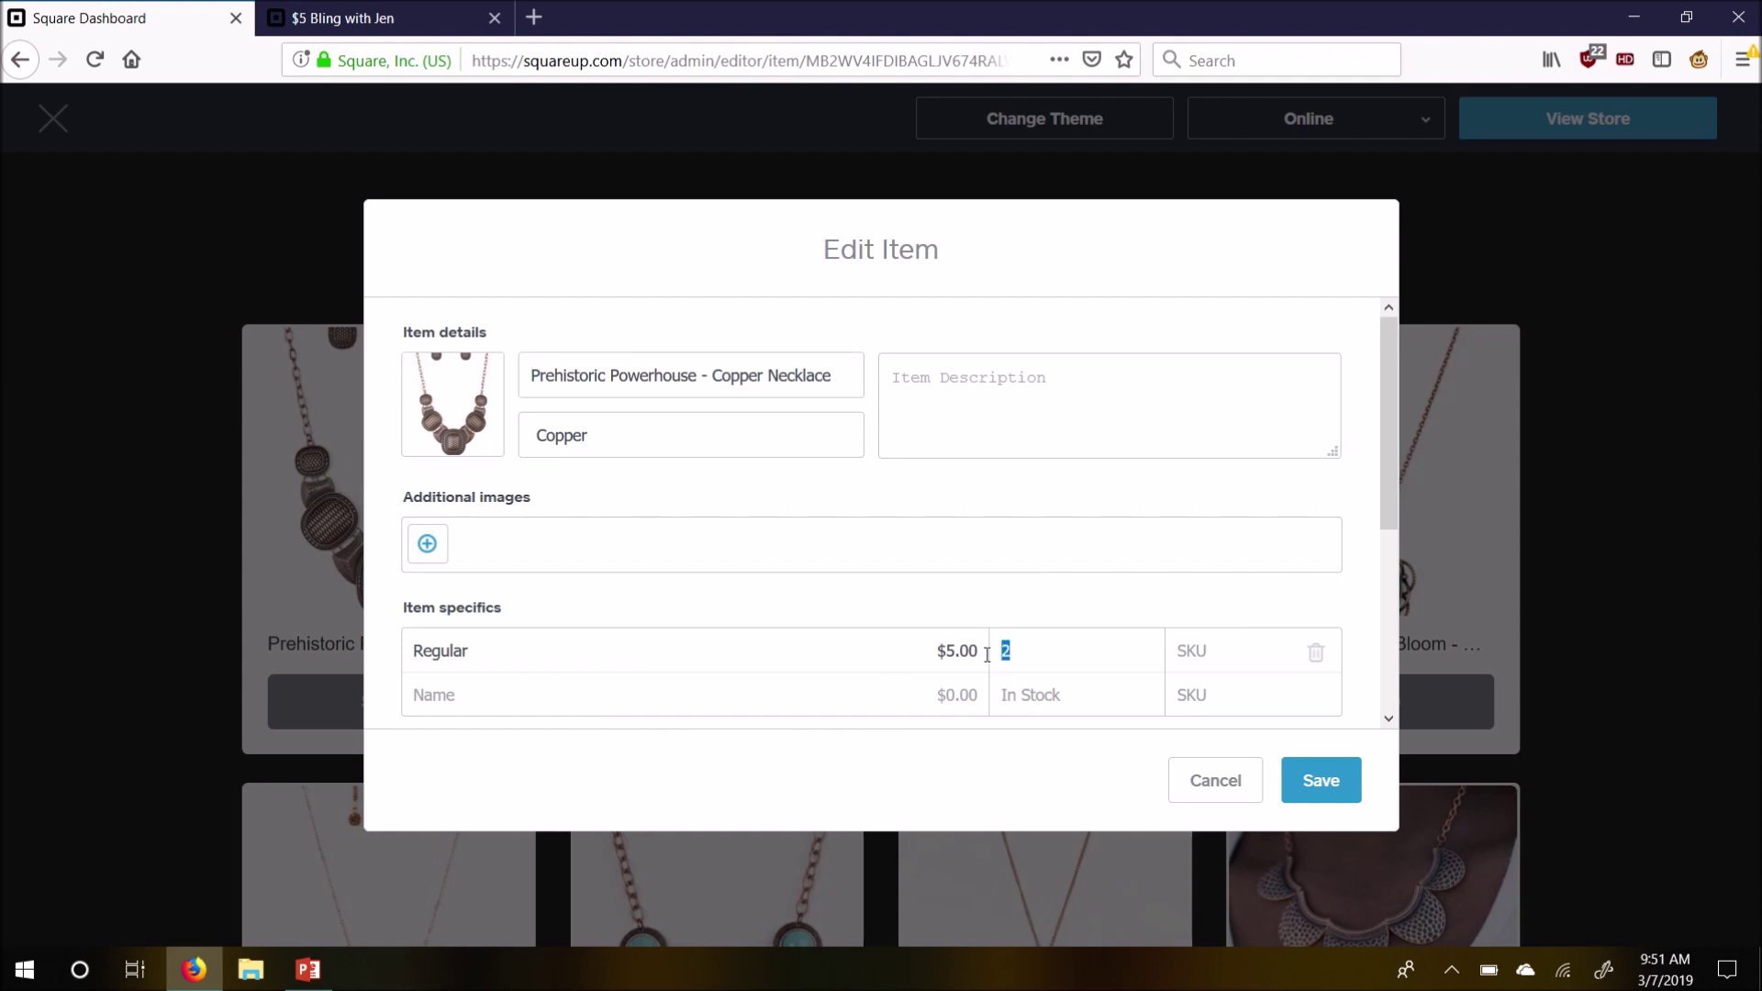
pyautogui.click(1074, 654)
pyautogui.click(1215, 781)
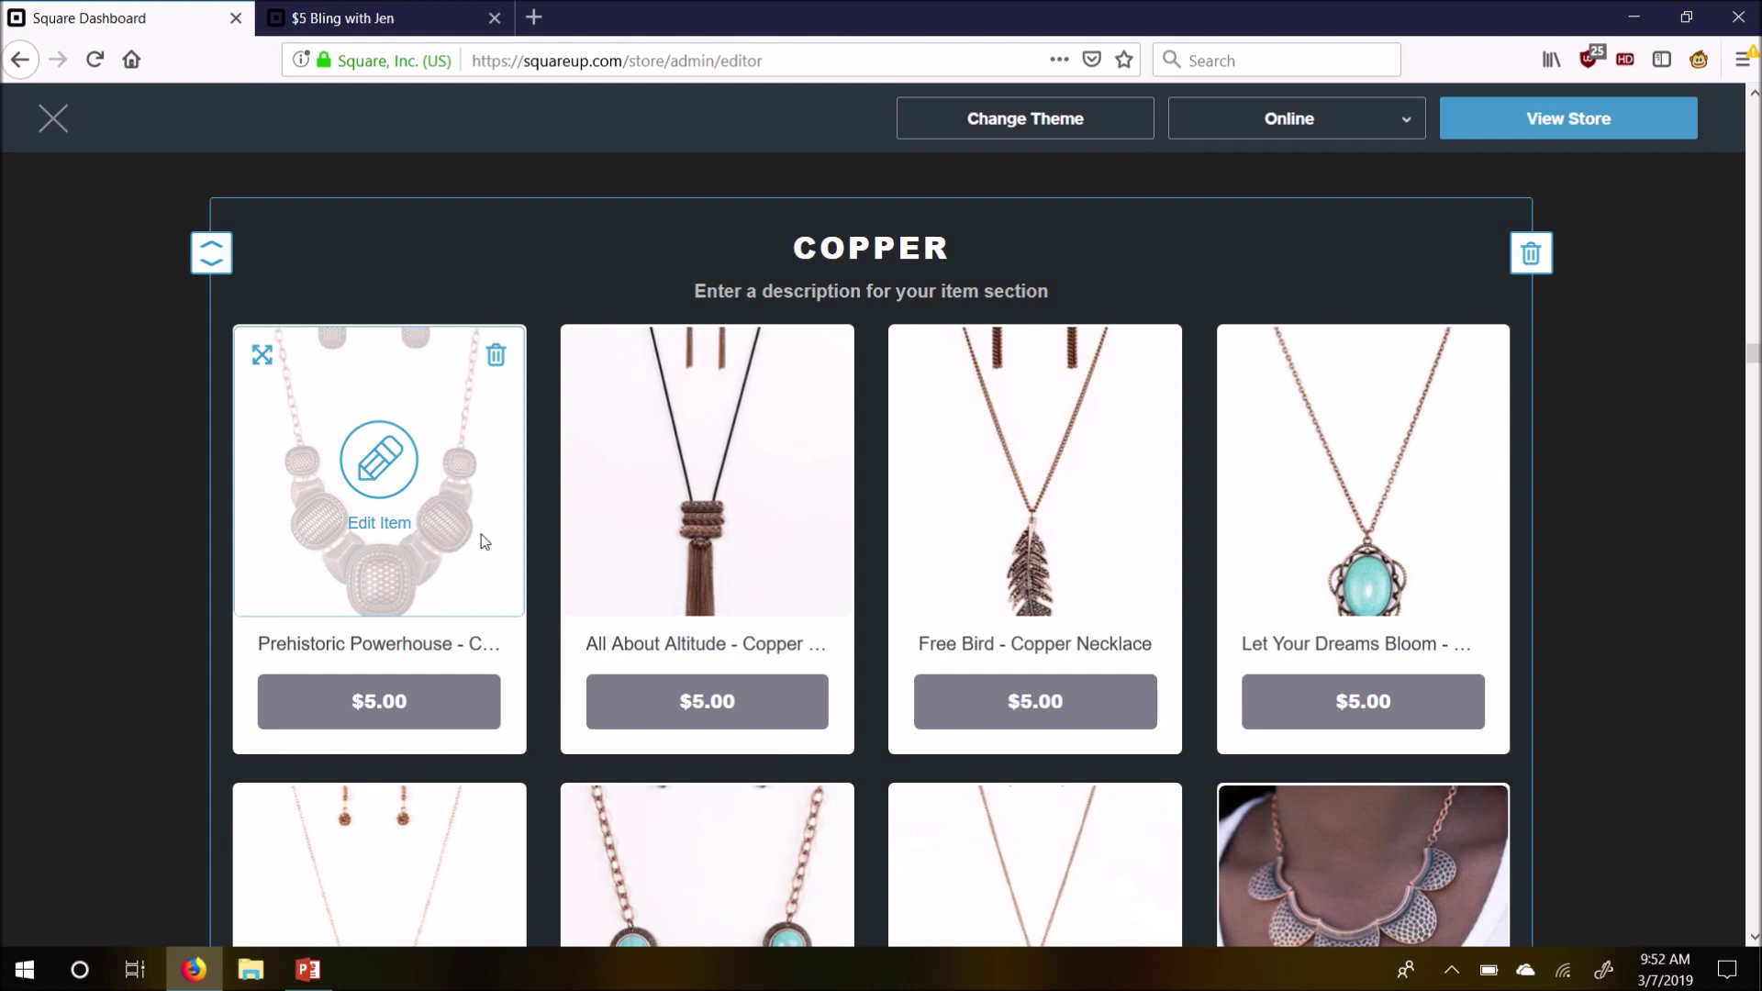
# Remove the Prehistoric Powerhouse necklace from the Copper section and look through the remaining items
pyautogui.click(495, 357)
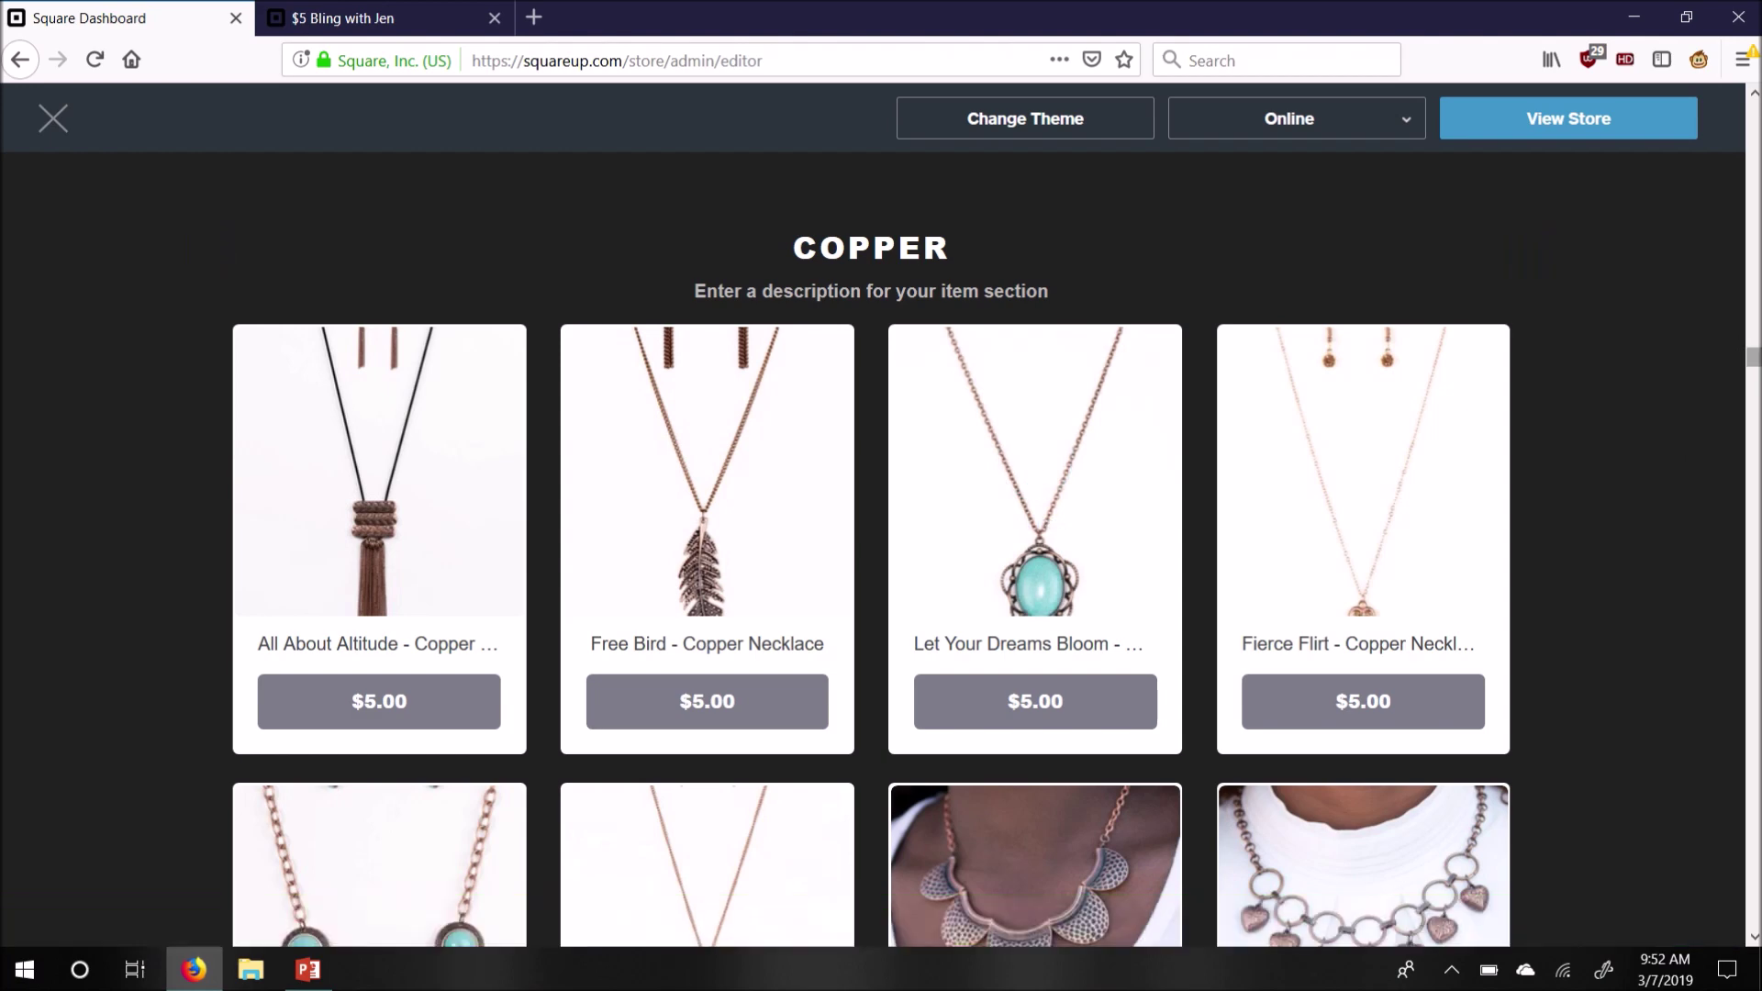
pyautogui.scroll(-10, 1755, 408)
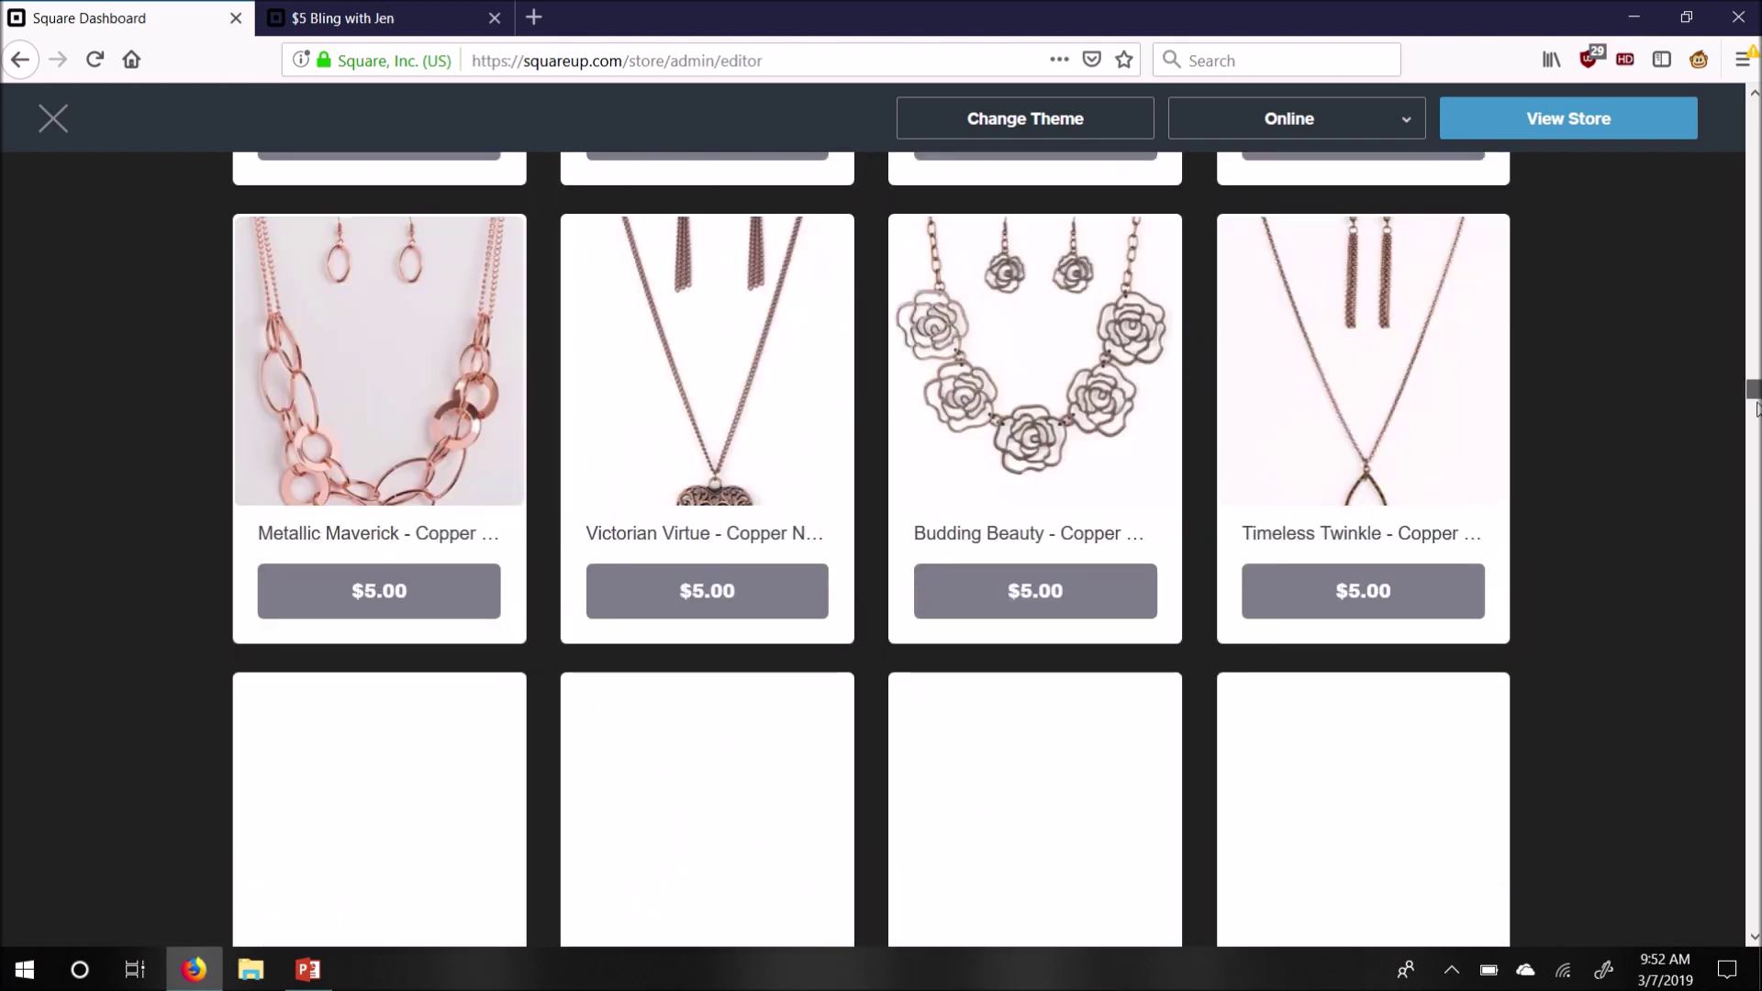
# Look through the remaining item sections, and view the store's availability options while keeping it set to Online
pyautogui.scroll(-20, 1755, 408)
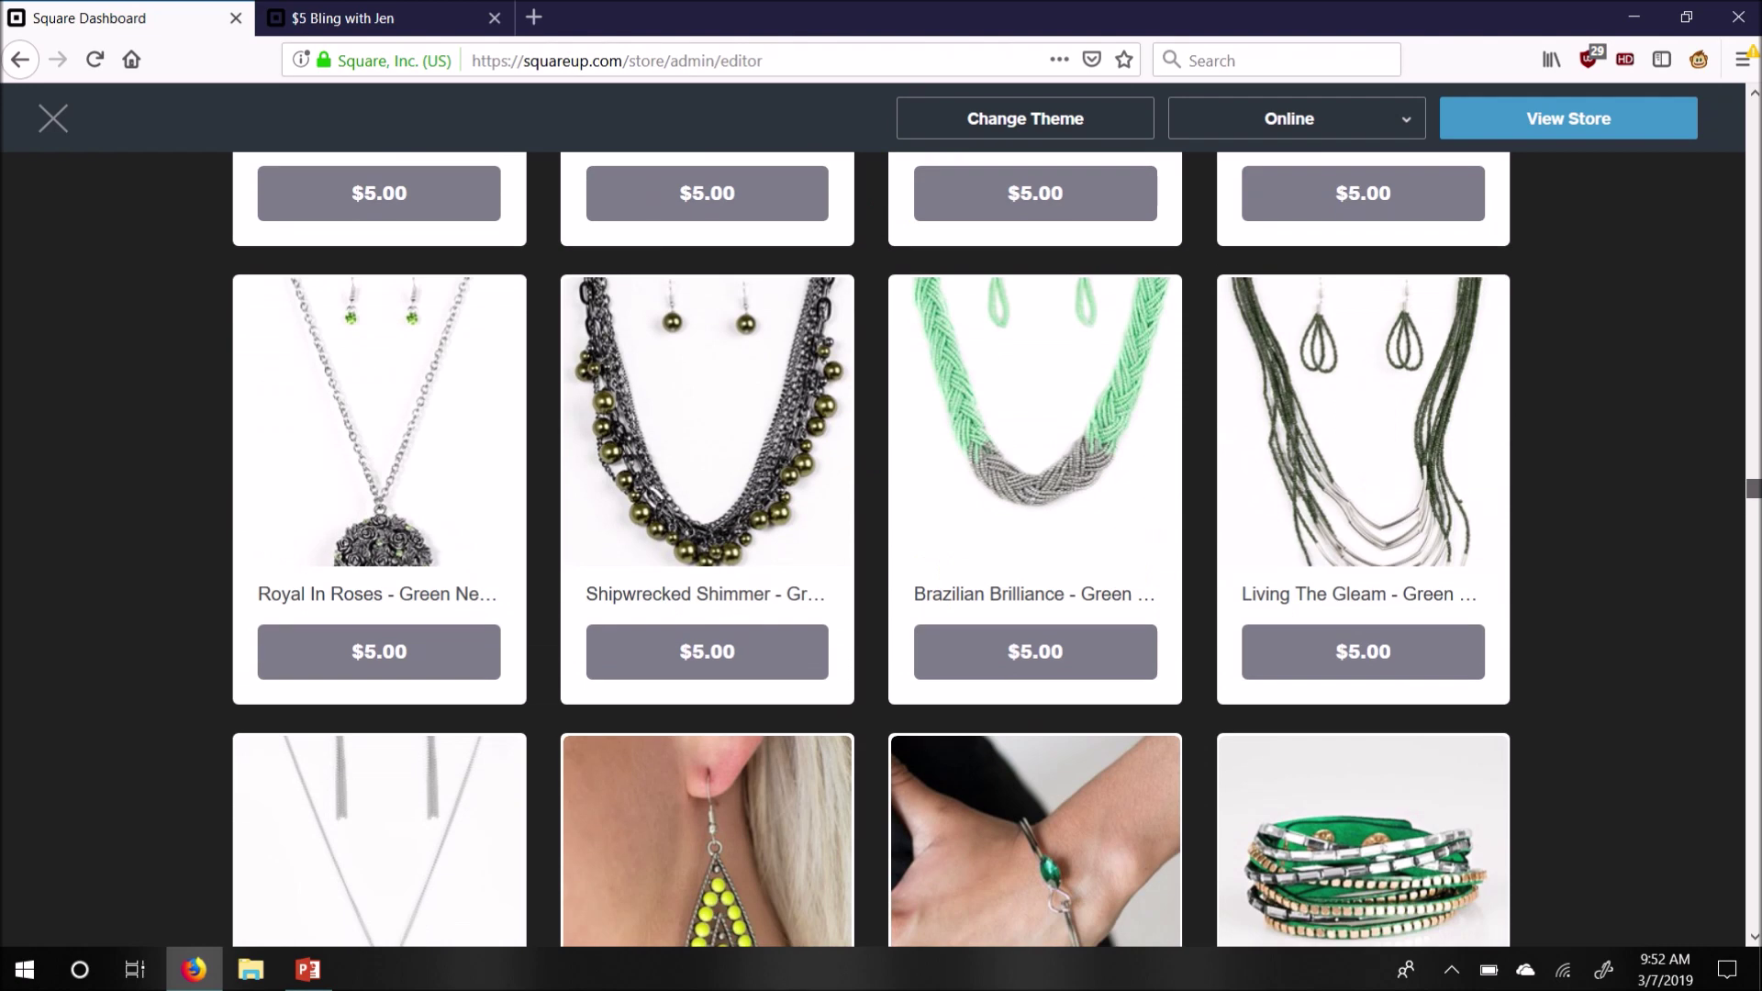
pyautogui.scroll(-18, 872, 550)
pyautogui.scroll(12, 872, 550)
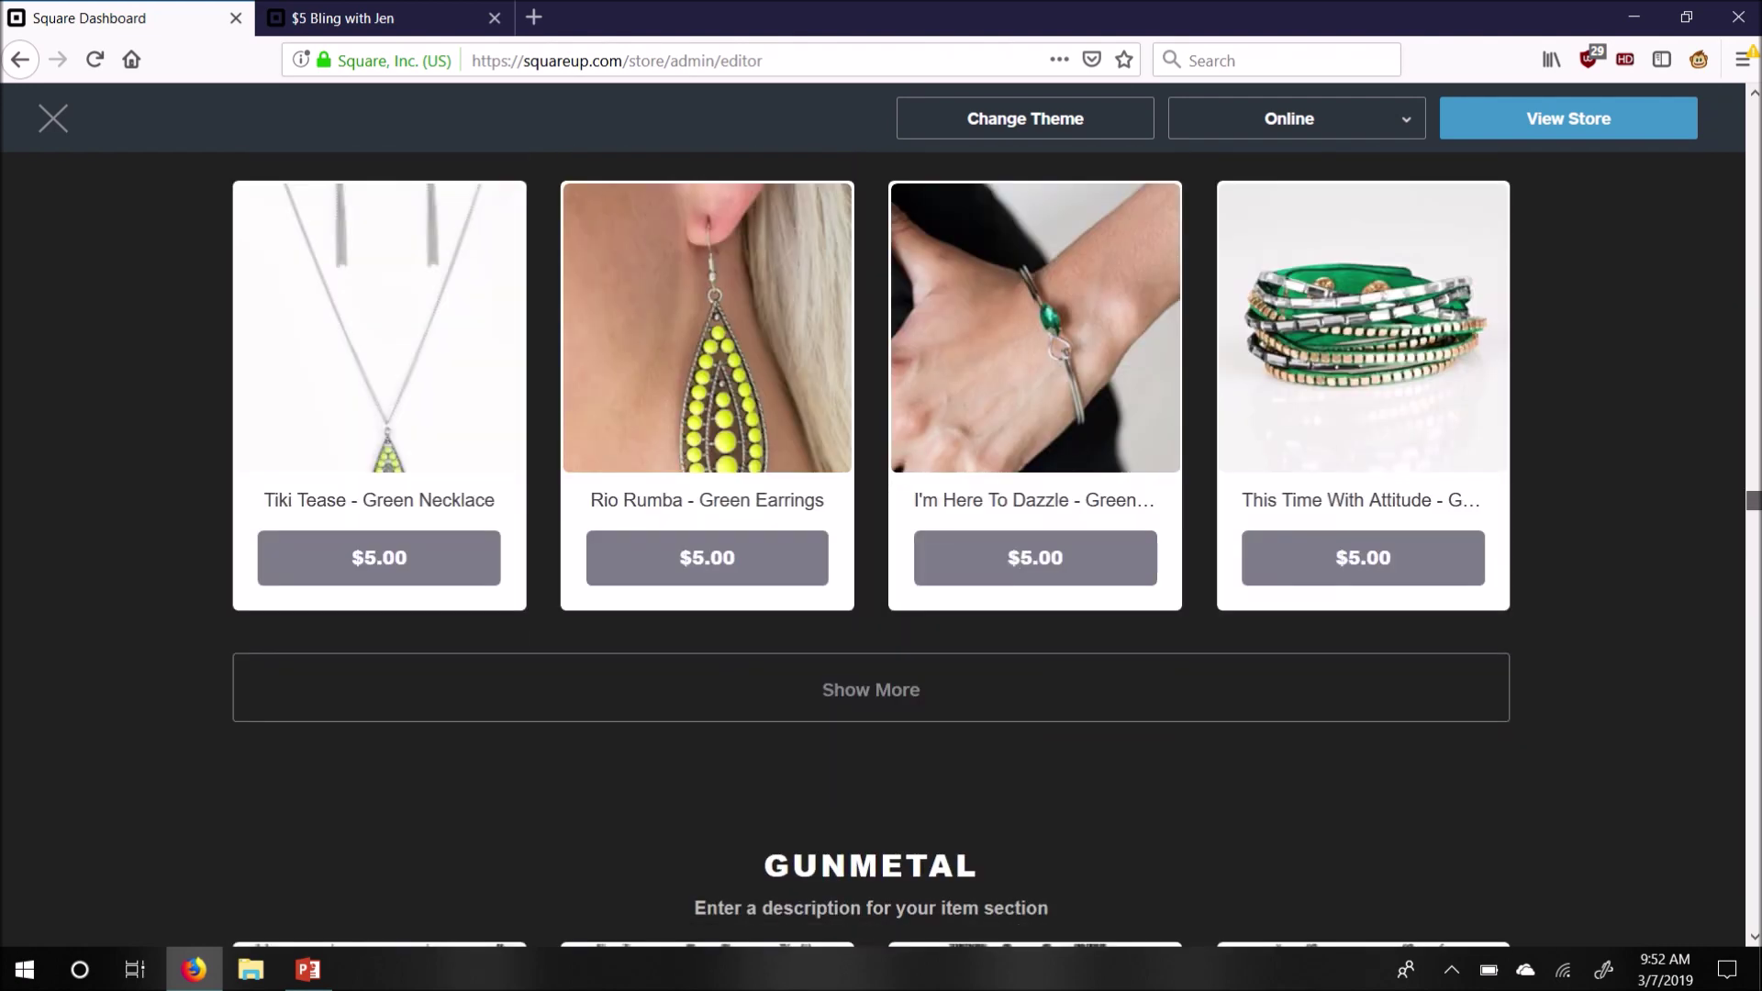
pyautogui.press('Home')
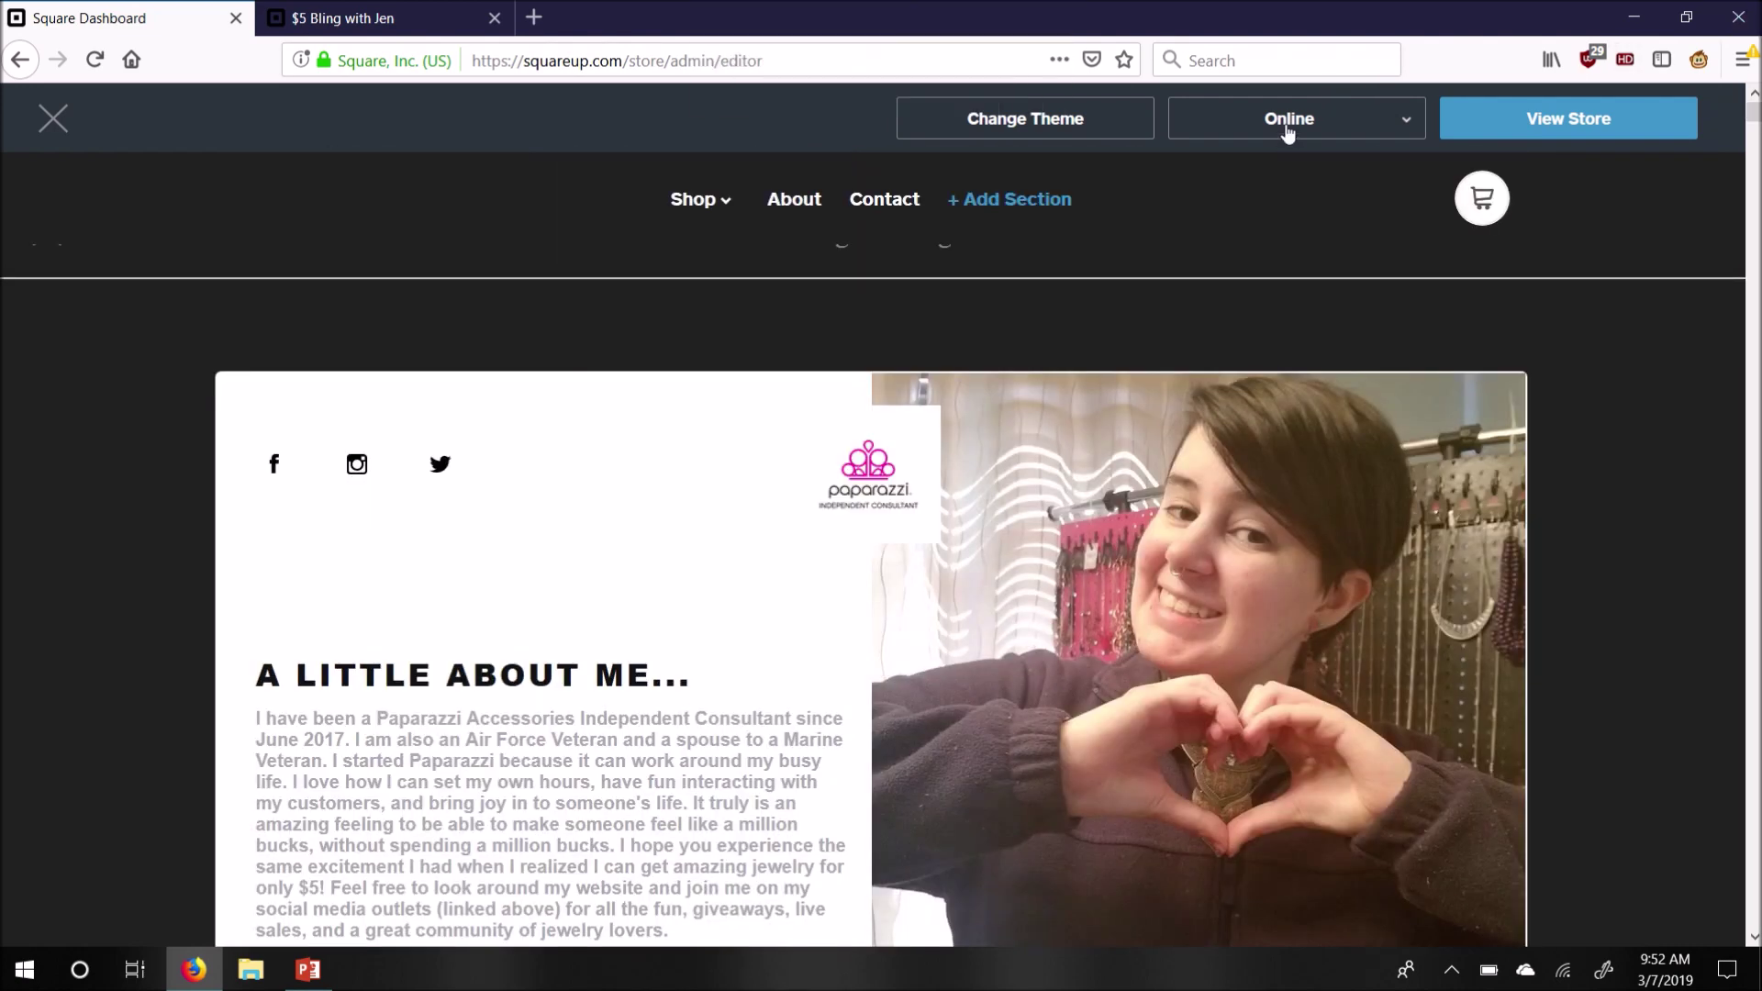
pyautogui.click(1288, 128)
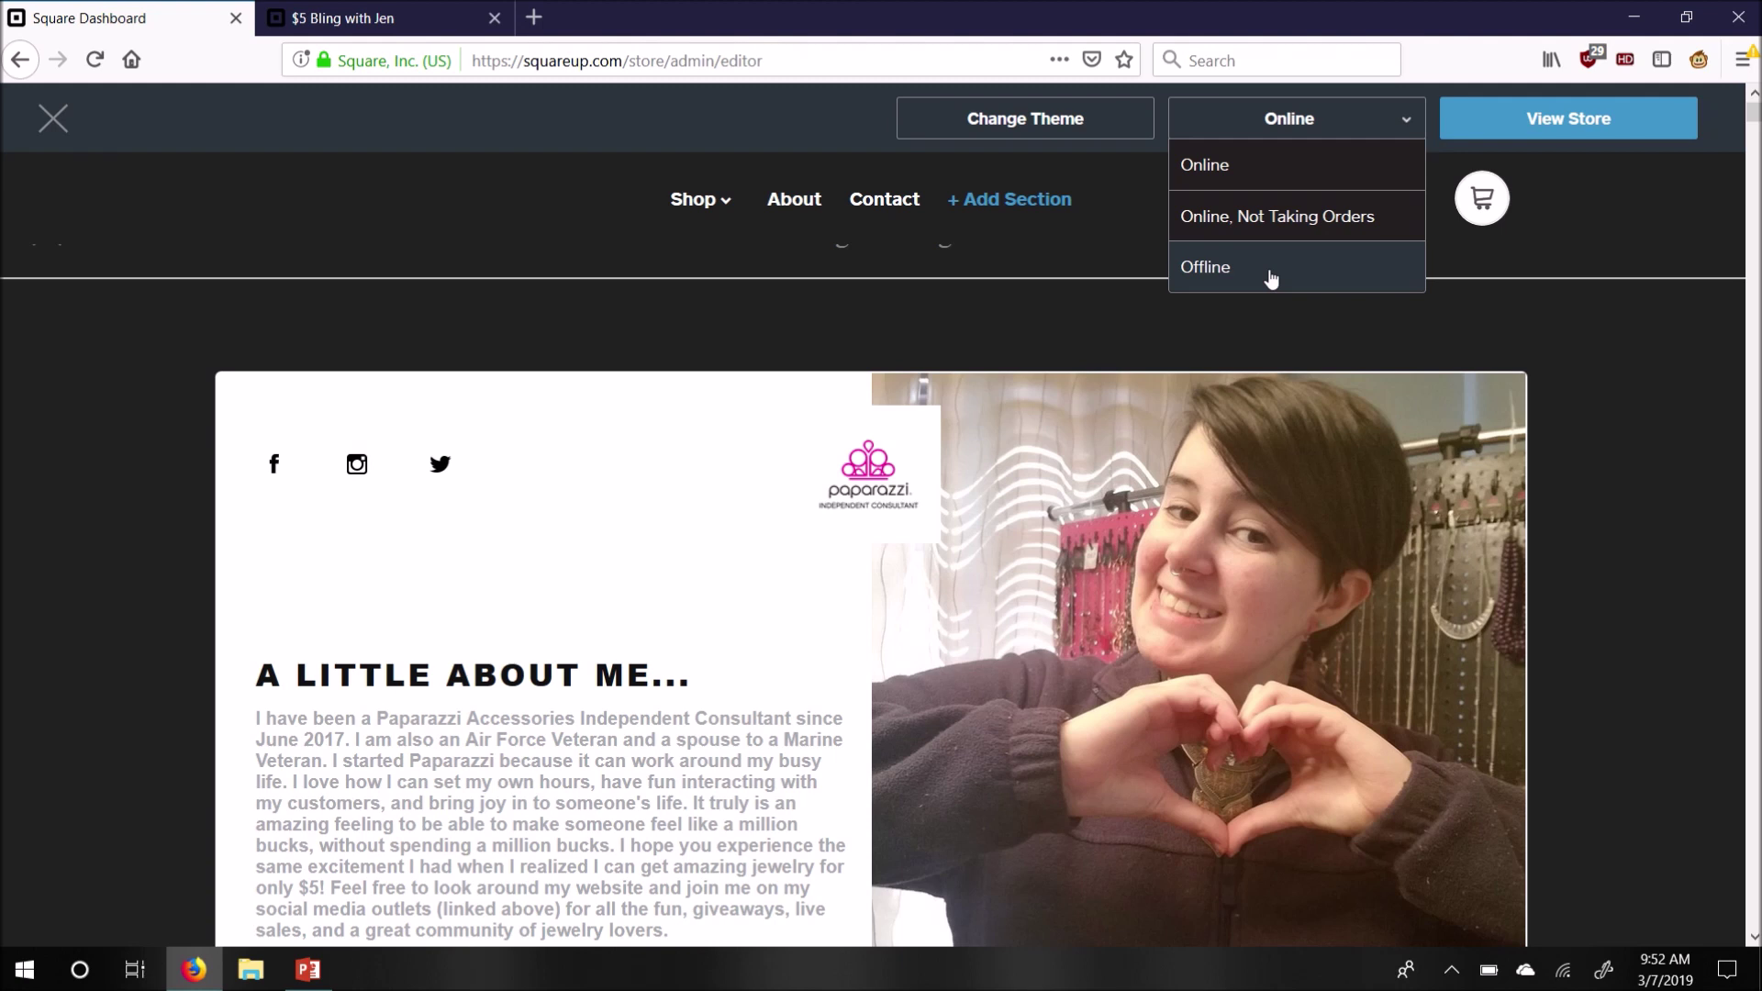
pyautogui.click(1260, 131)
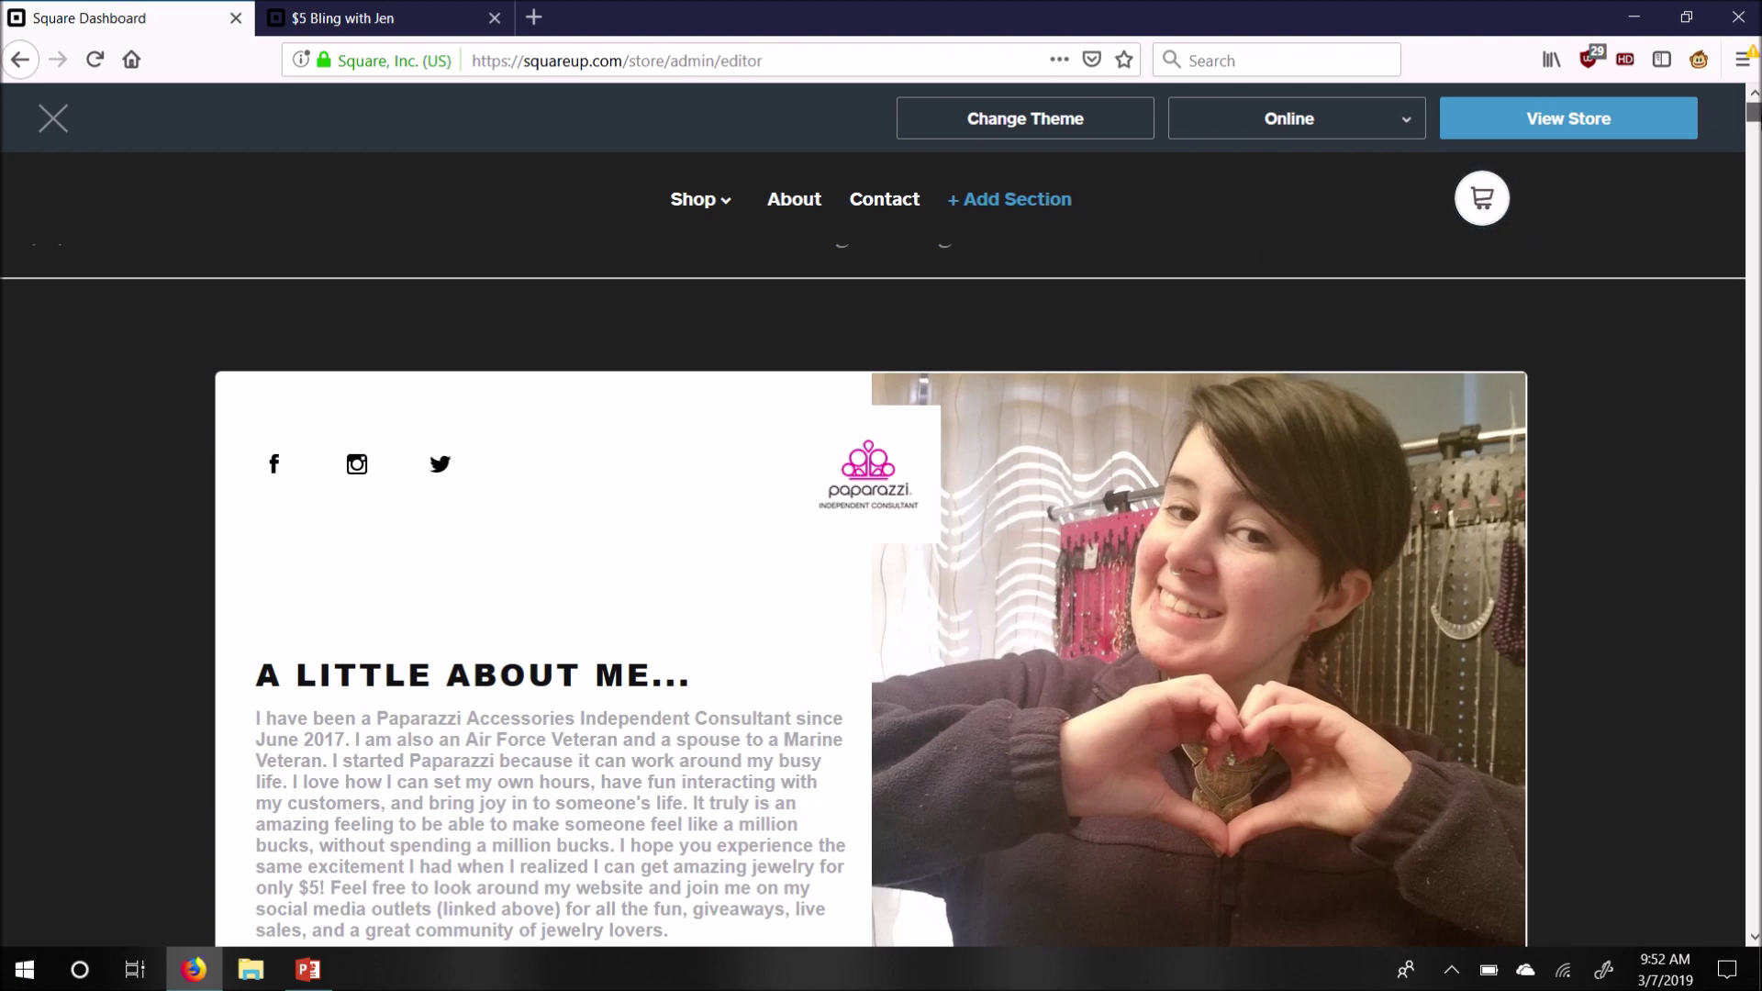
# Check the item details of Expand On That - Black Necklace, and cancel without changes
pyautogui.scroll(-10, 872, 551)
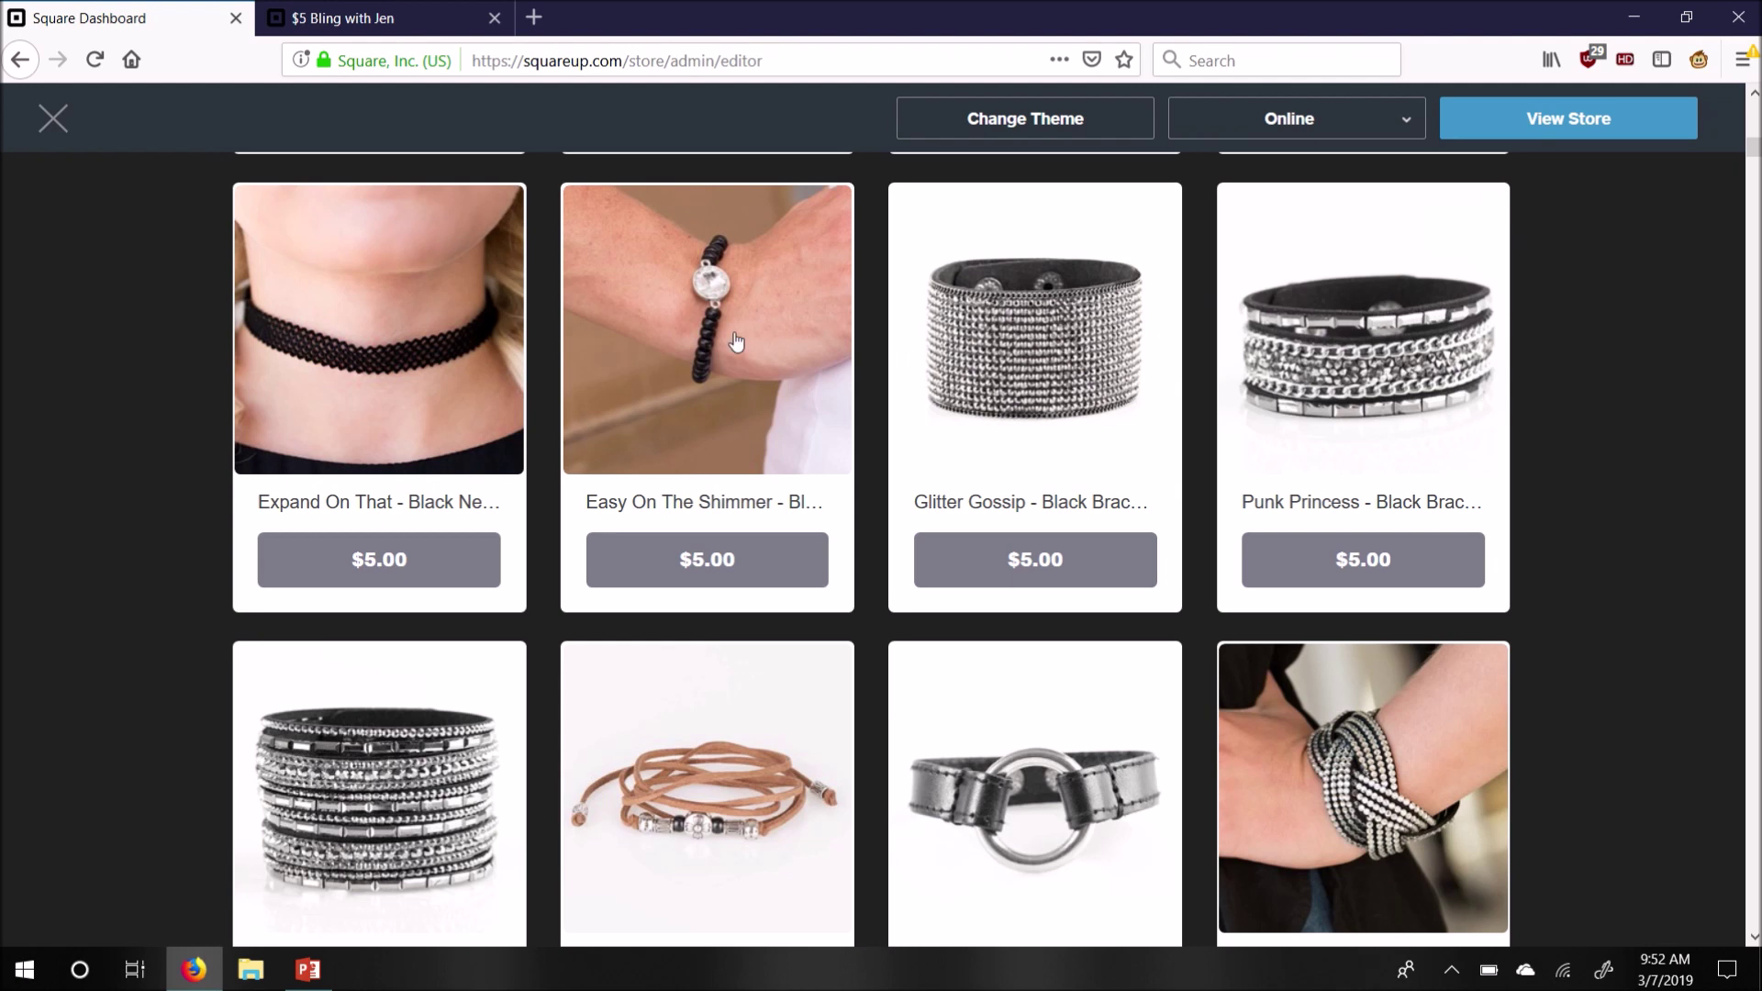
pyautogui.click(381, 326)
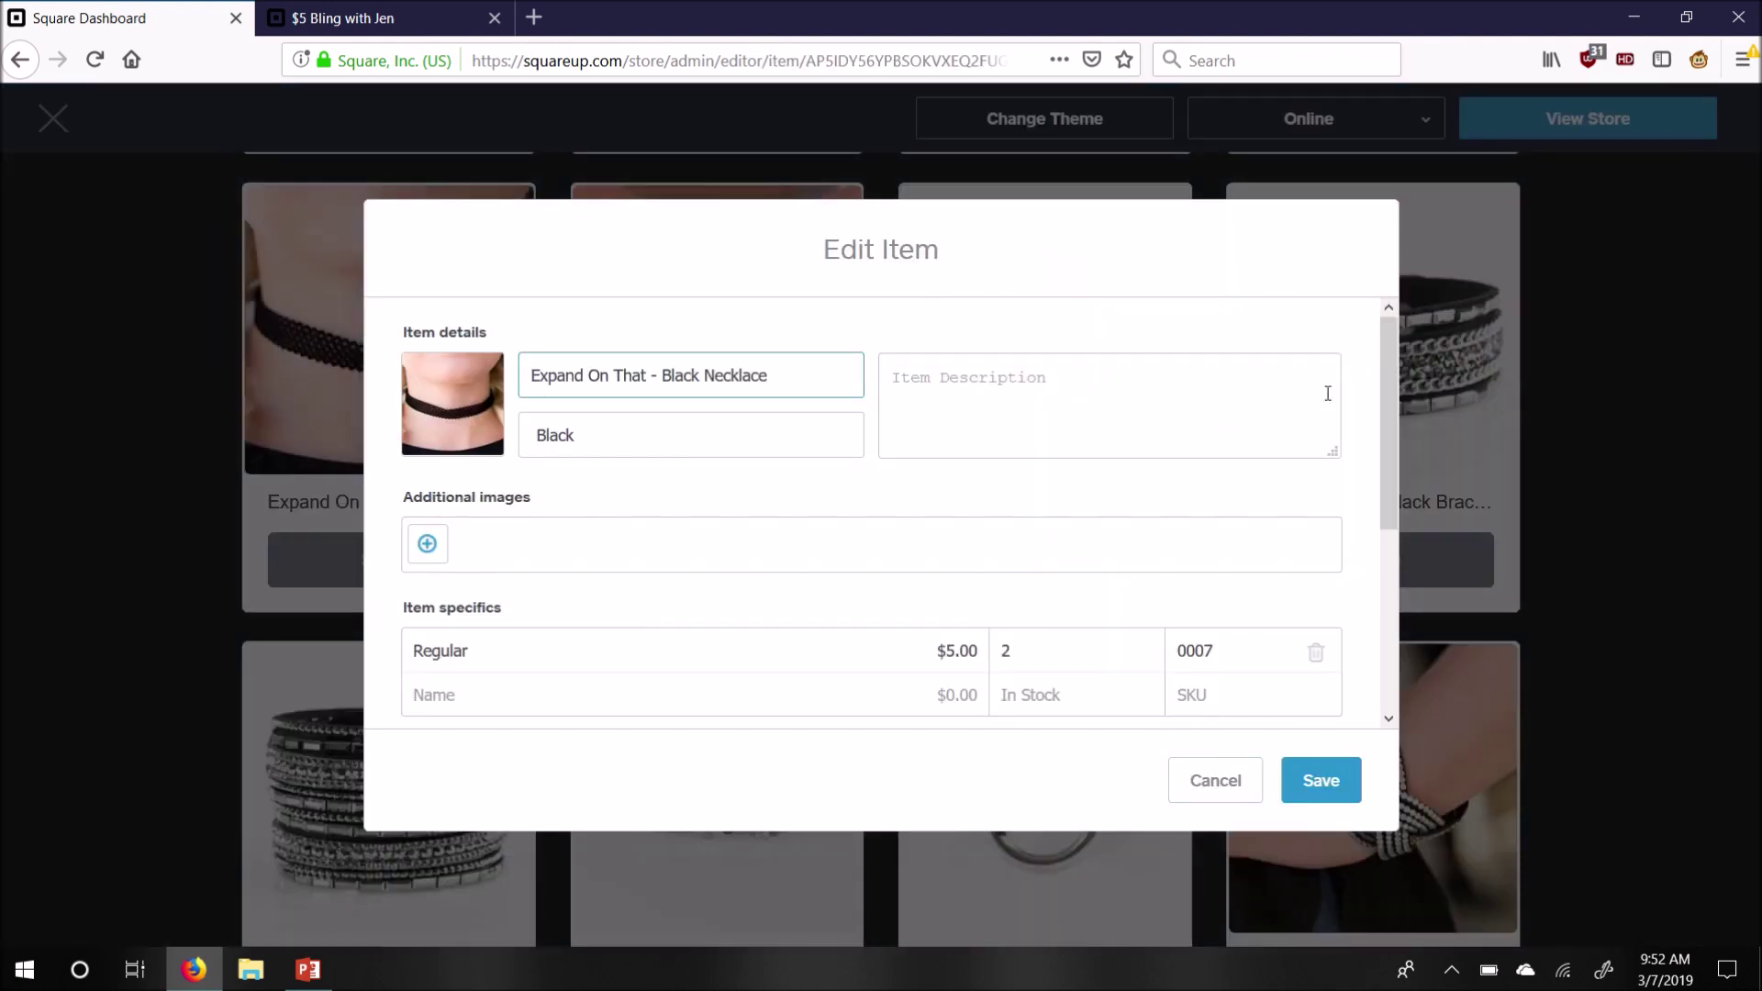
pyautogui.click(1209, 798)
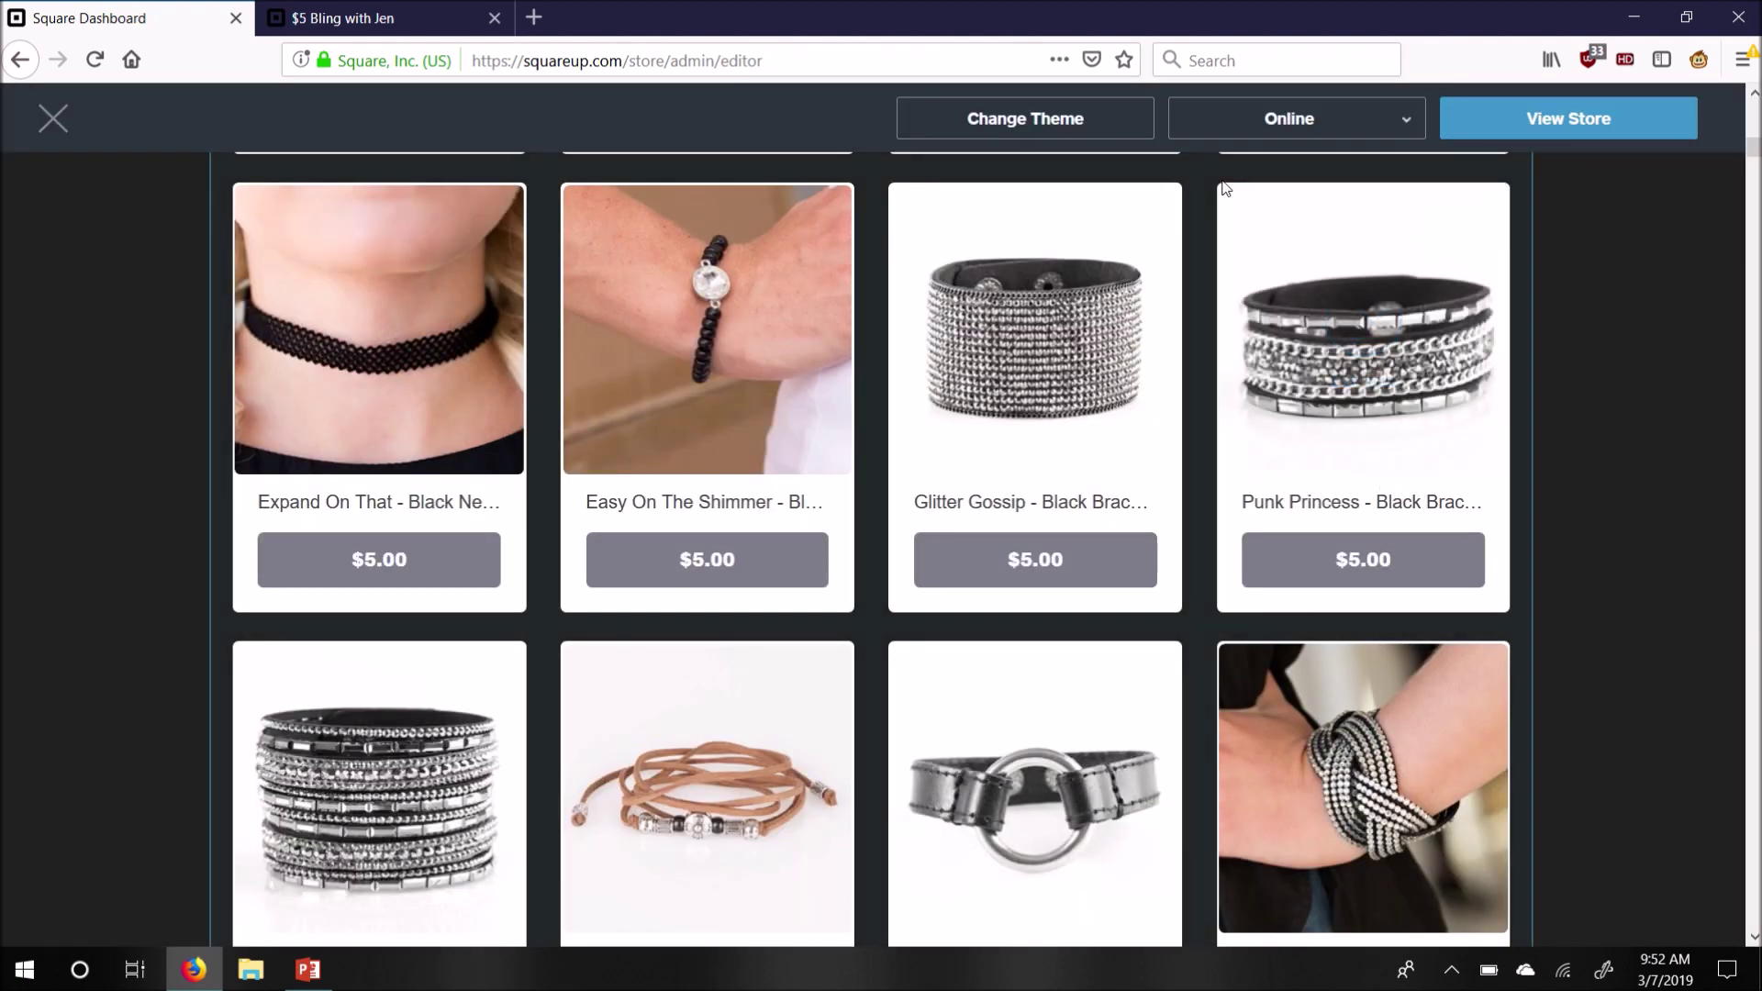
# Open the live store from the editor and close the older duplicate $5 Bling with Jen store page
pyautogui.click(1571, 118)
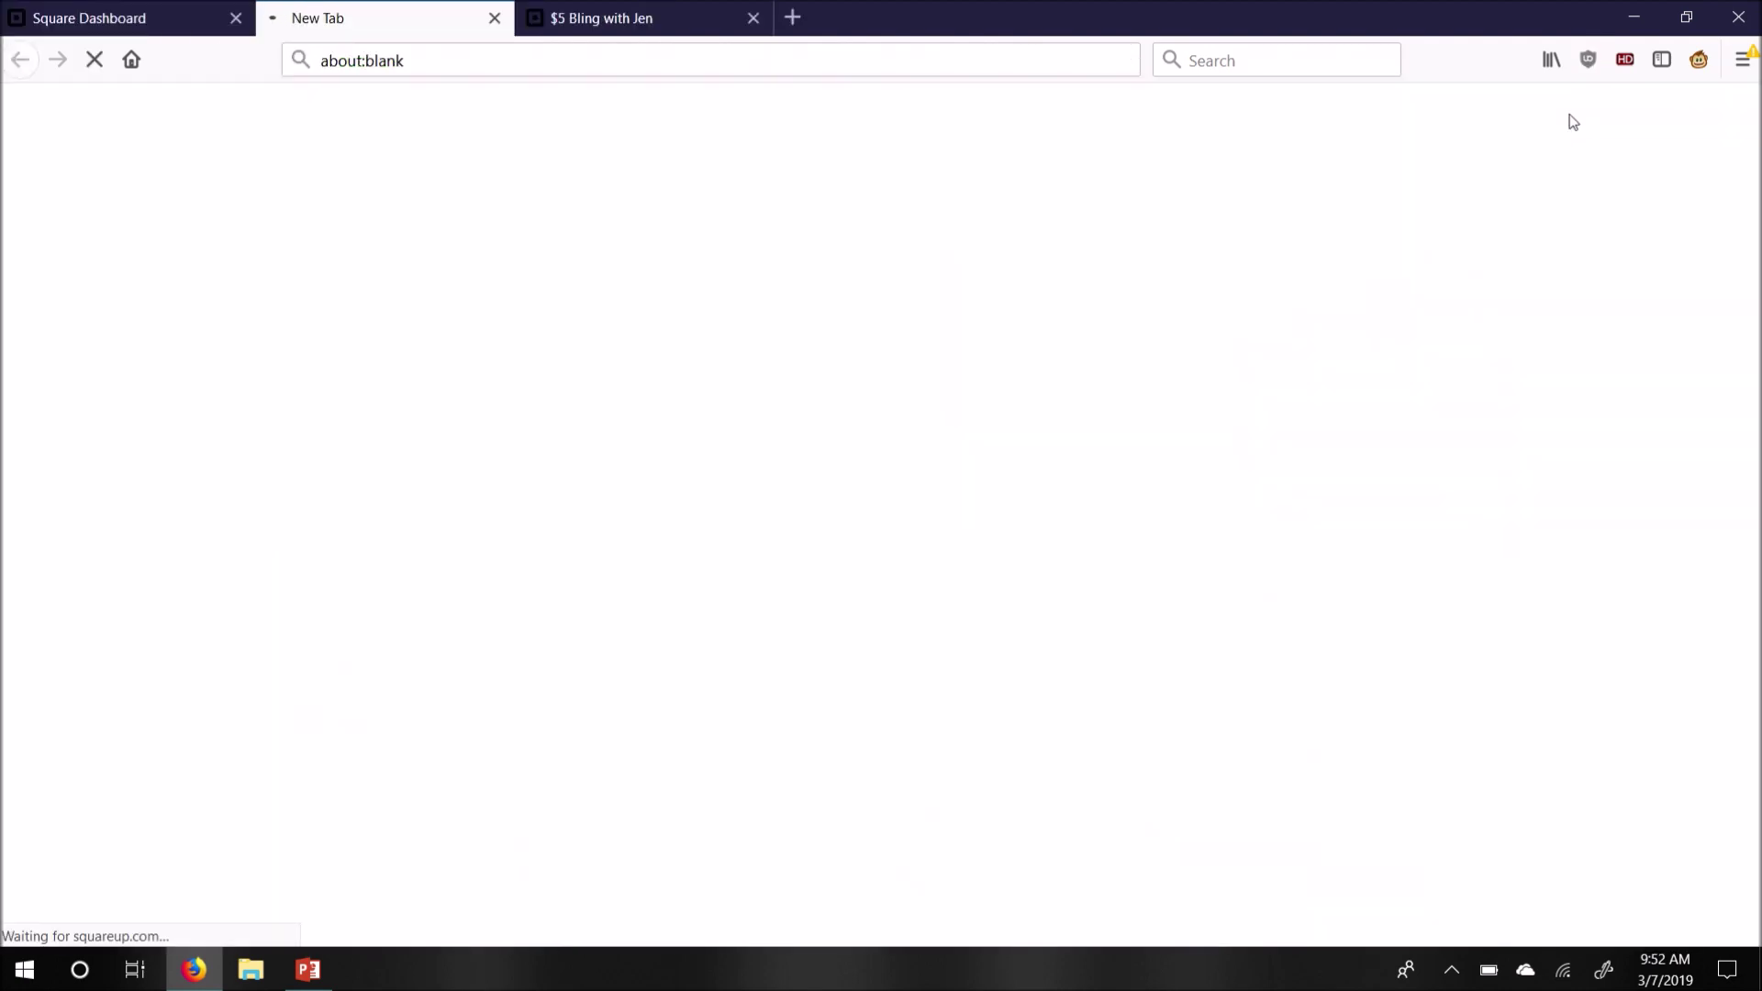
pyautogui.moveTo(747, 27)
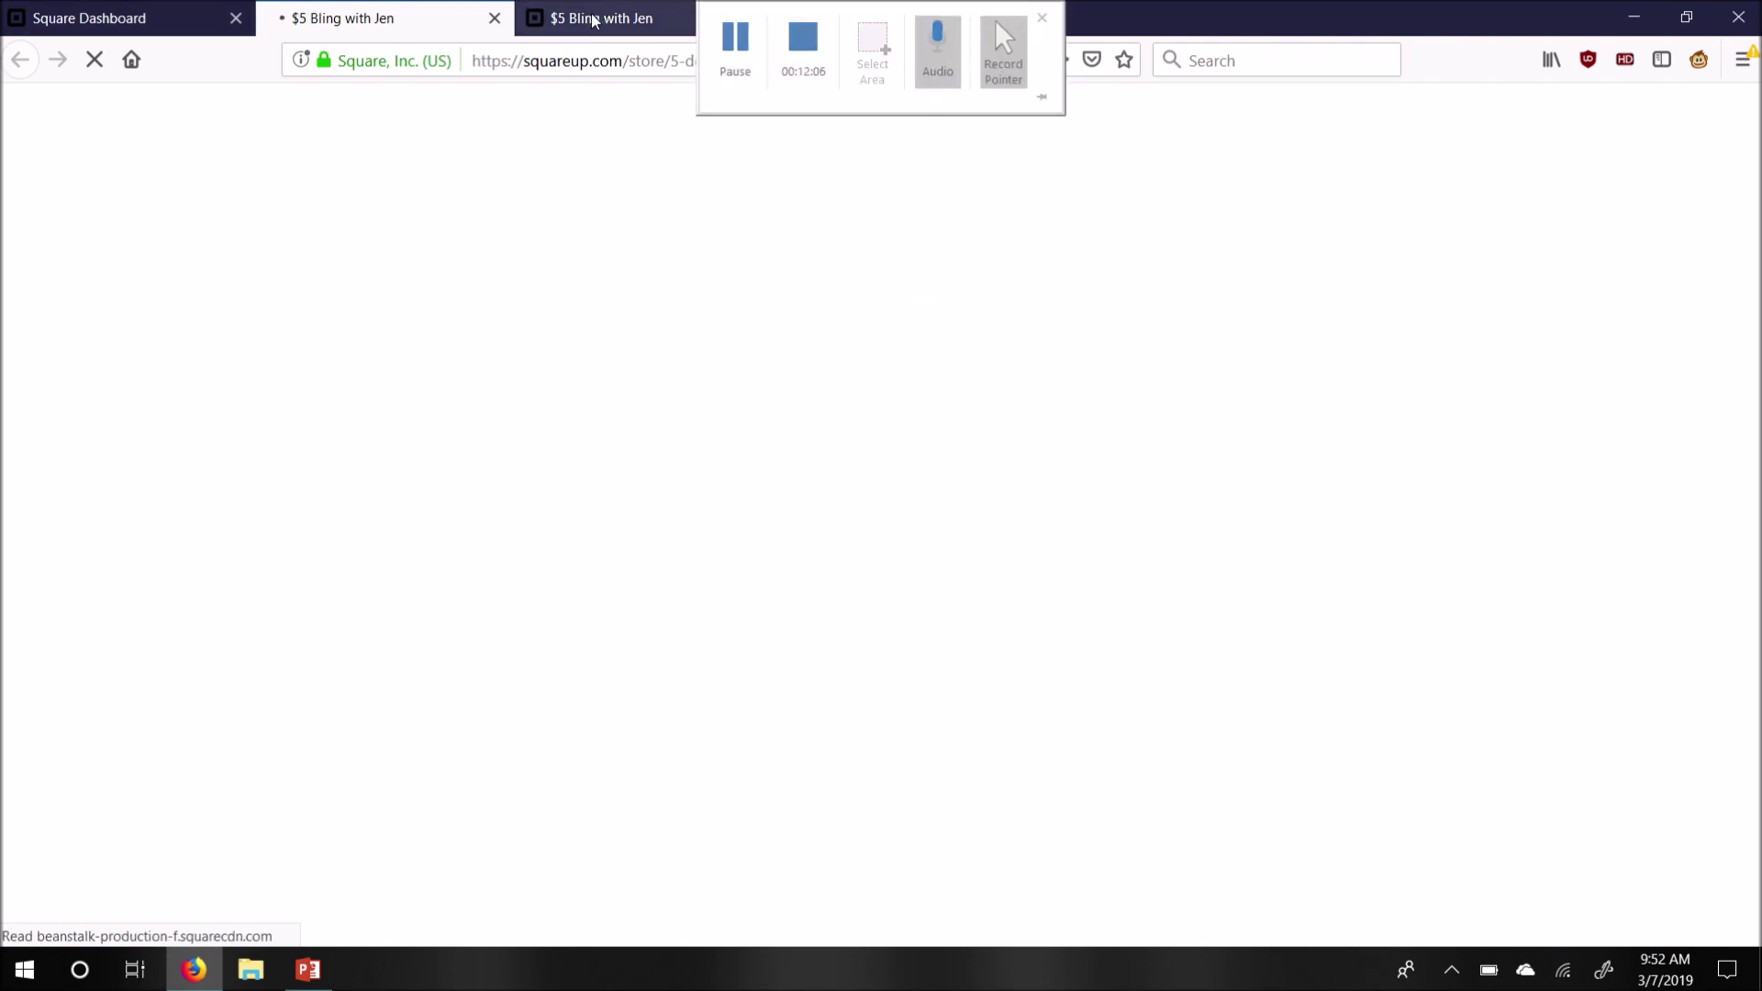
pyautogui.click(752, 18)
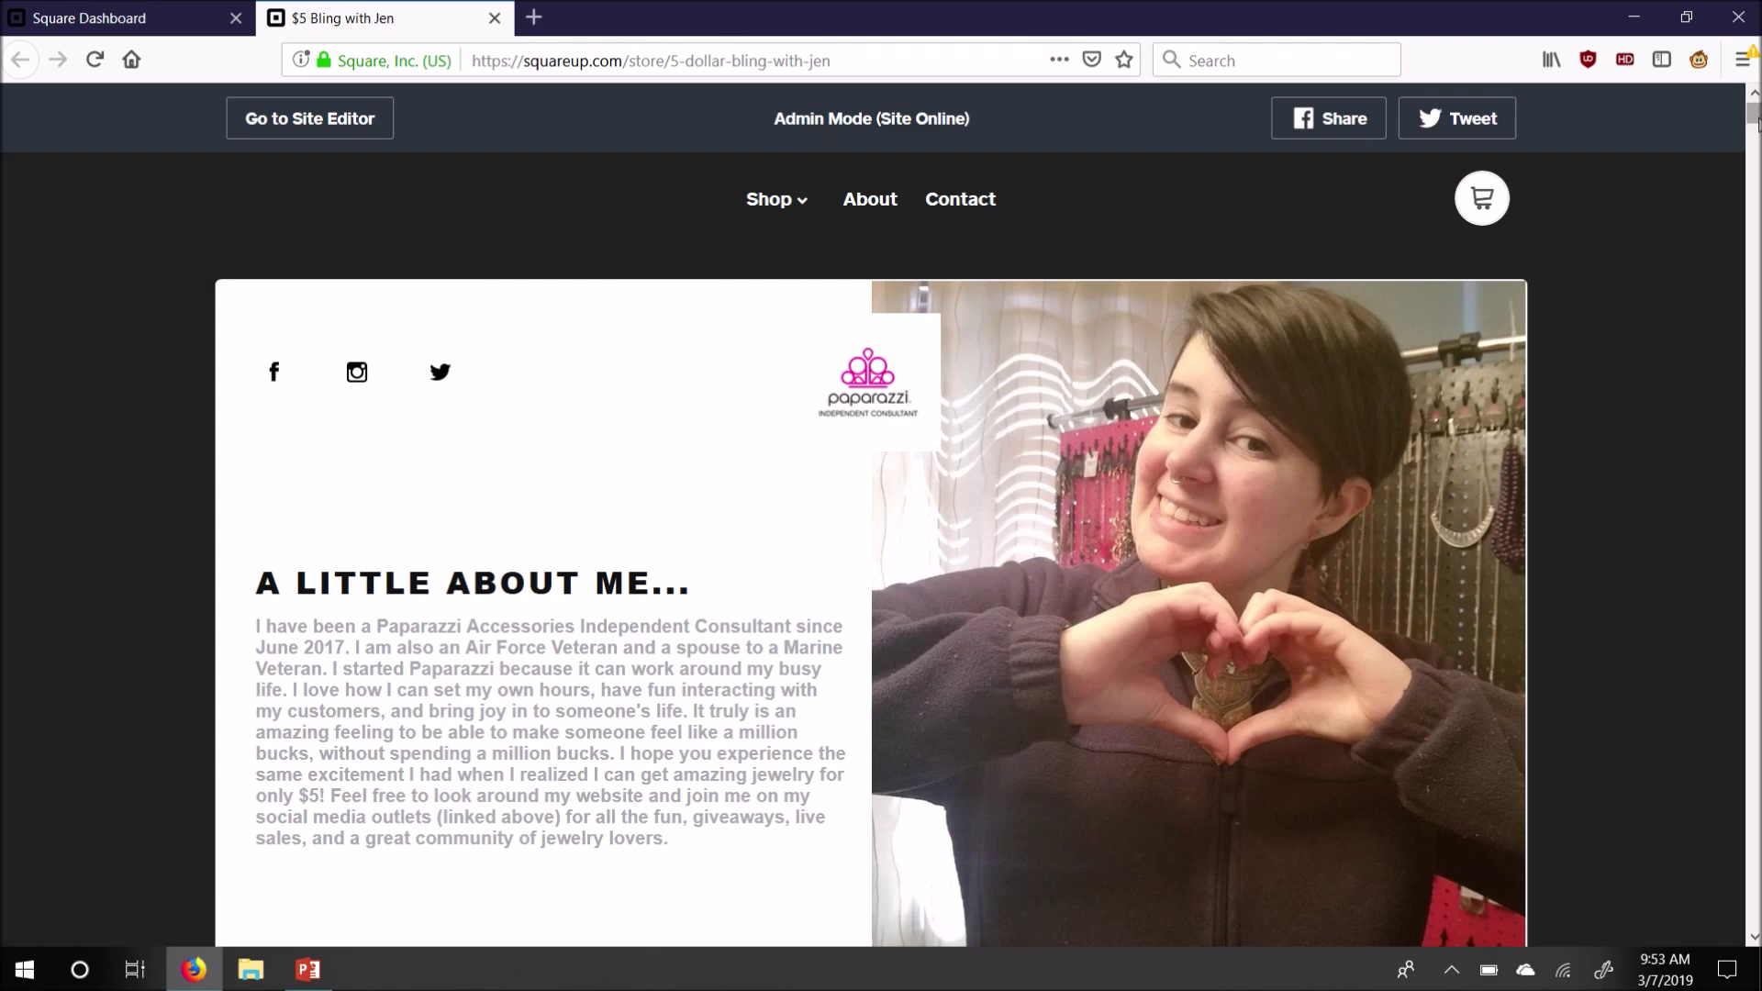
# Browse the live storefront from the introduction at its start through the black and blue jewelry items
pyautogui.scroll(-3, 1753, 122)
pyautogui.scroll(3, 1754, 122)
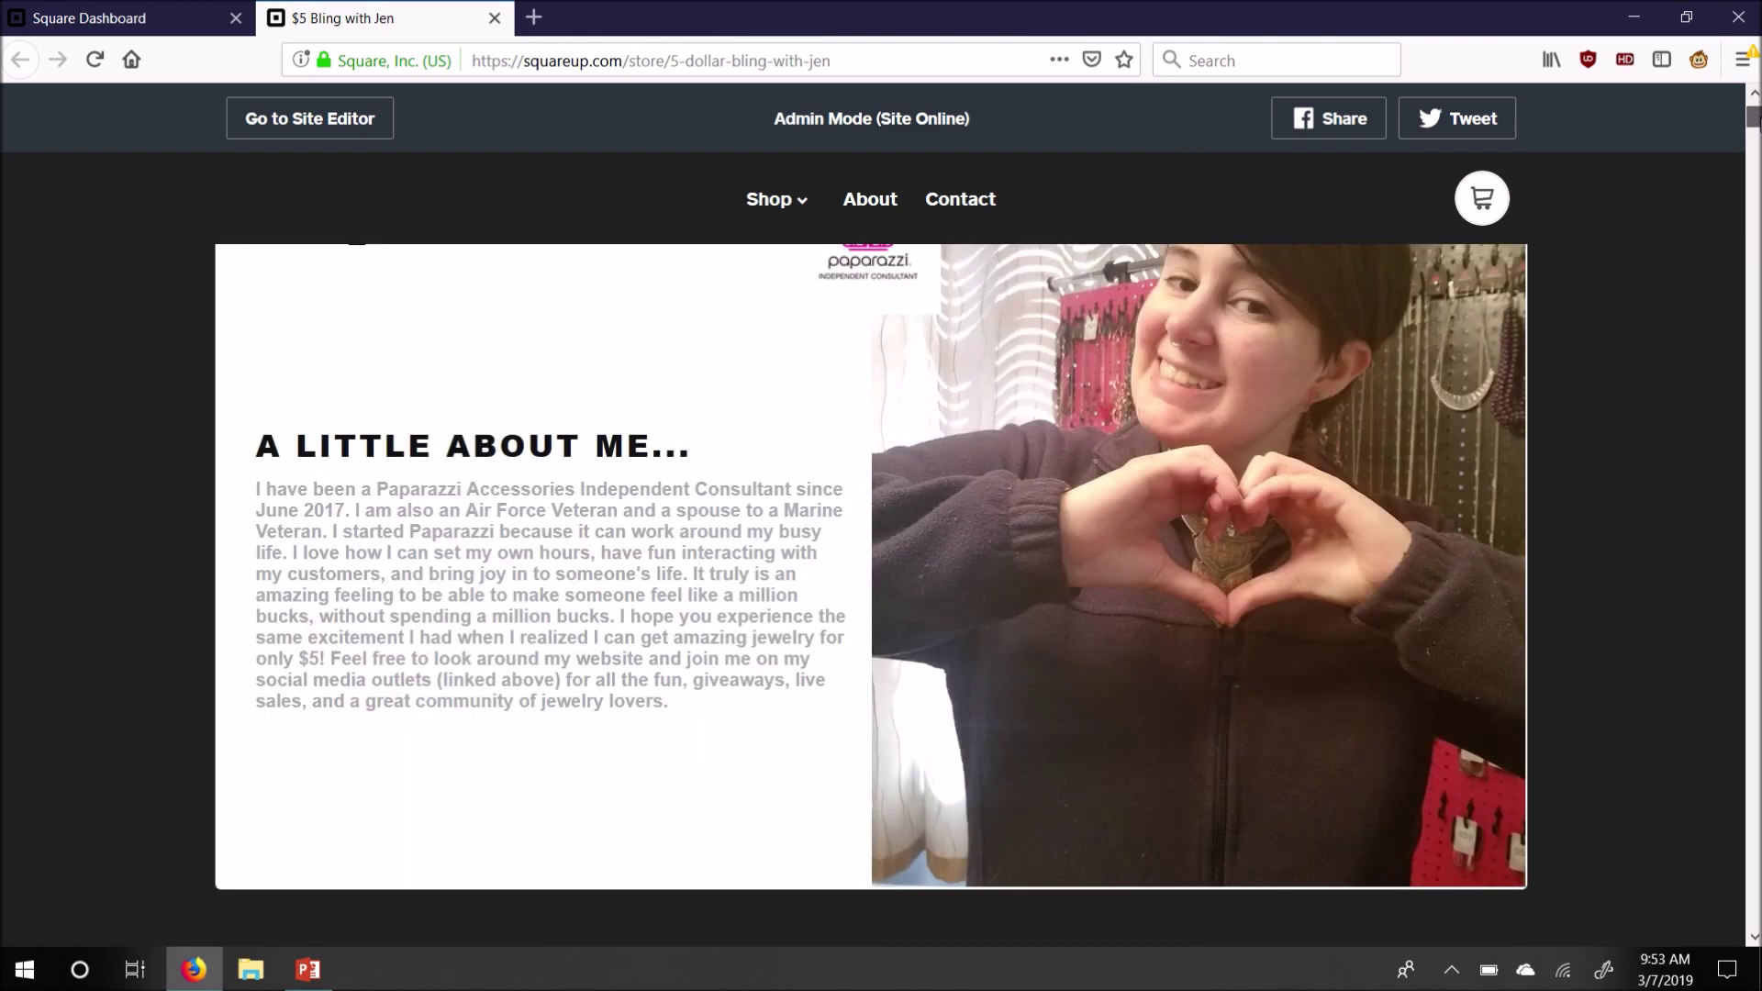
pyautogui.scroll(-10, 1062, 624)
pyautogui.scroll(3, 1061, 624)
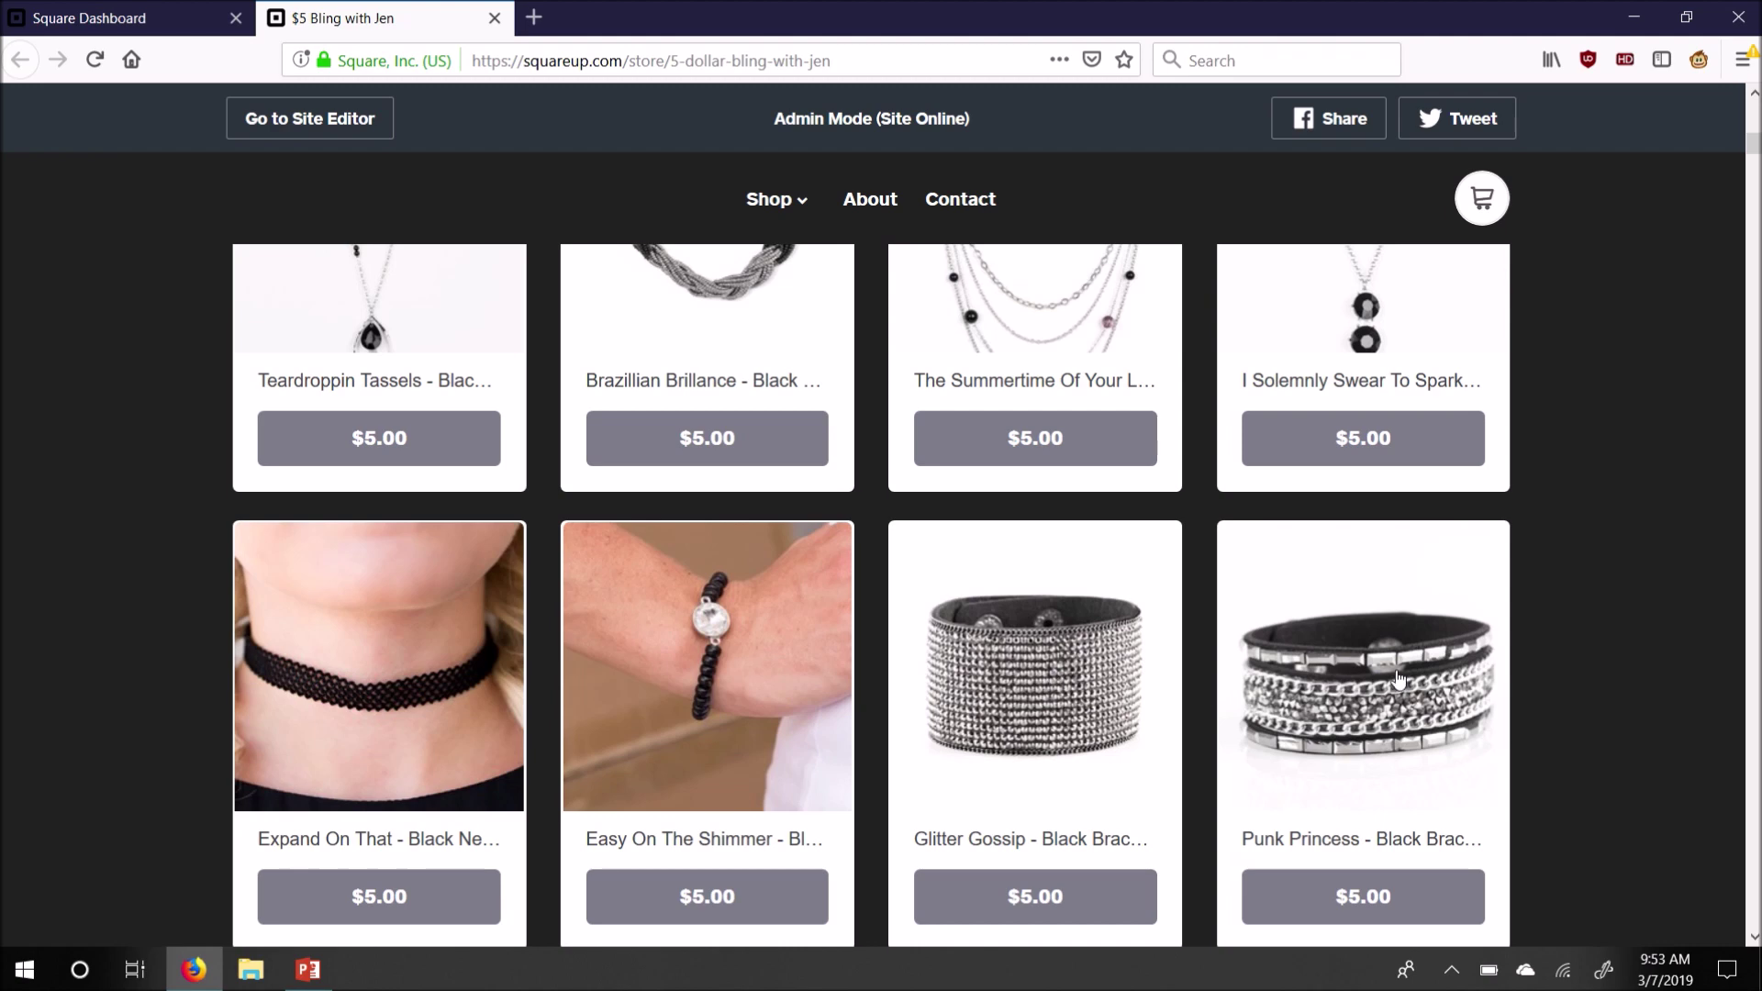
pyautogui.moveTo(1753, 147); pyautogui.dragTo(1753, 103)
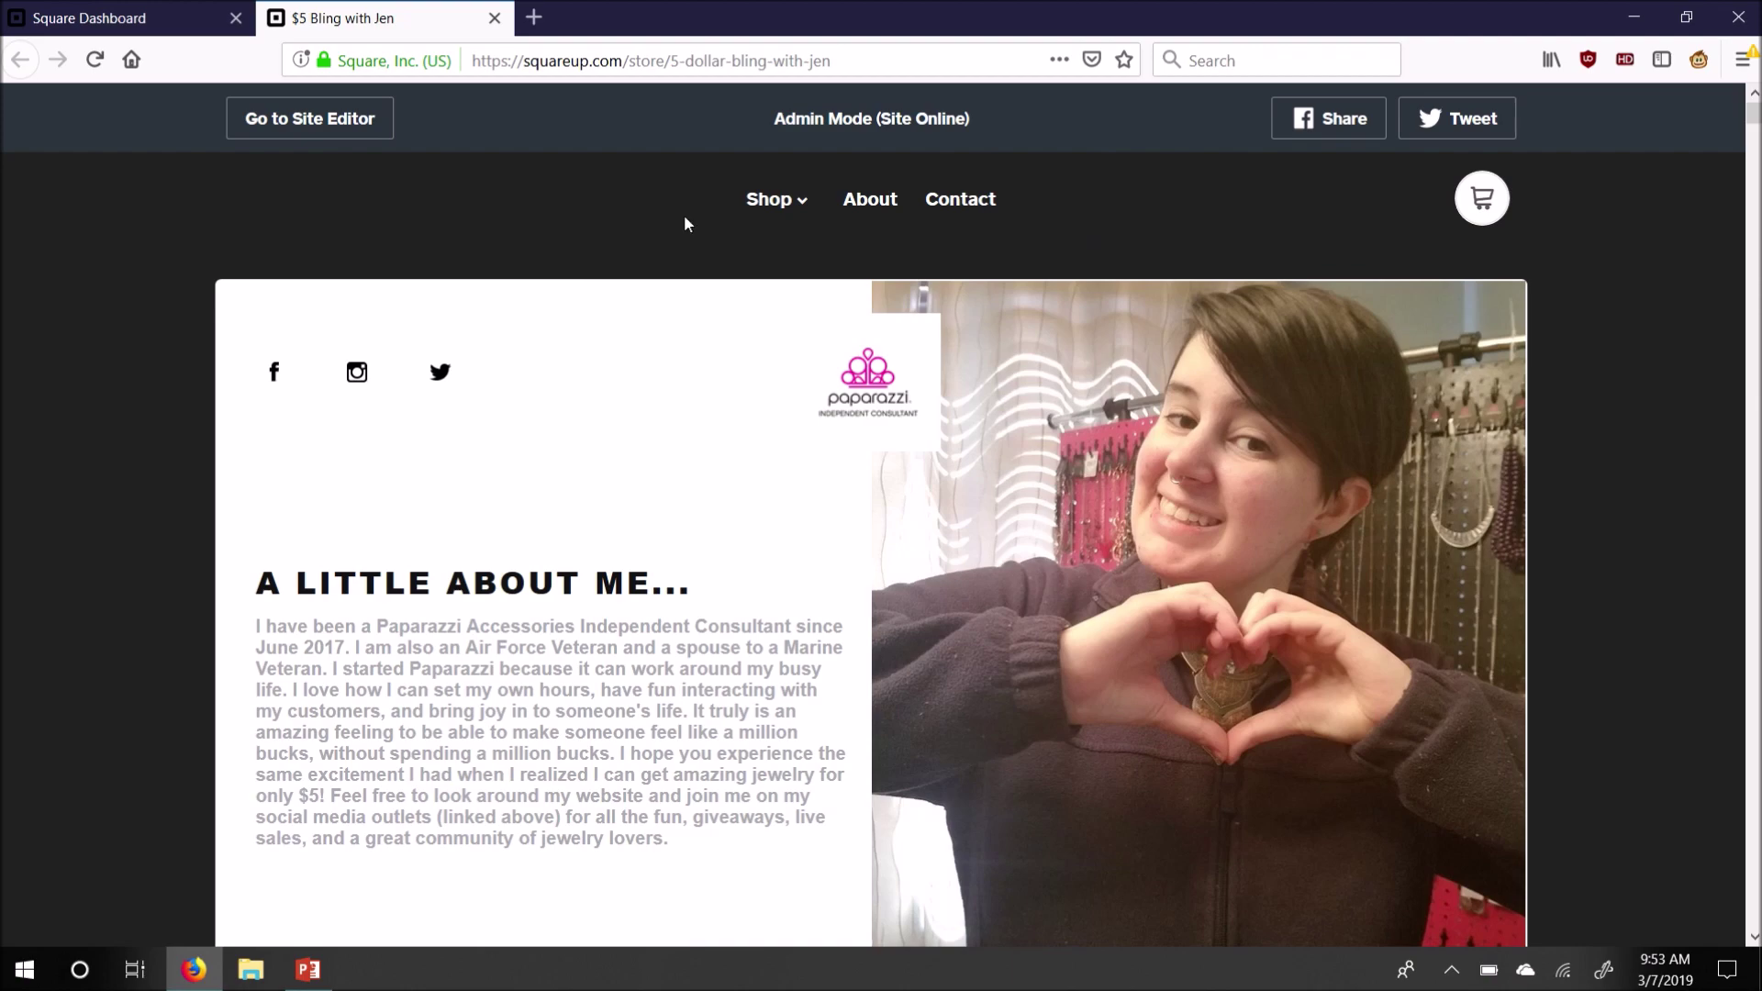
pyautogui.moveTo(1753, 110); pyautogui.dragTo(1752, 183)
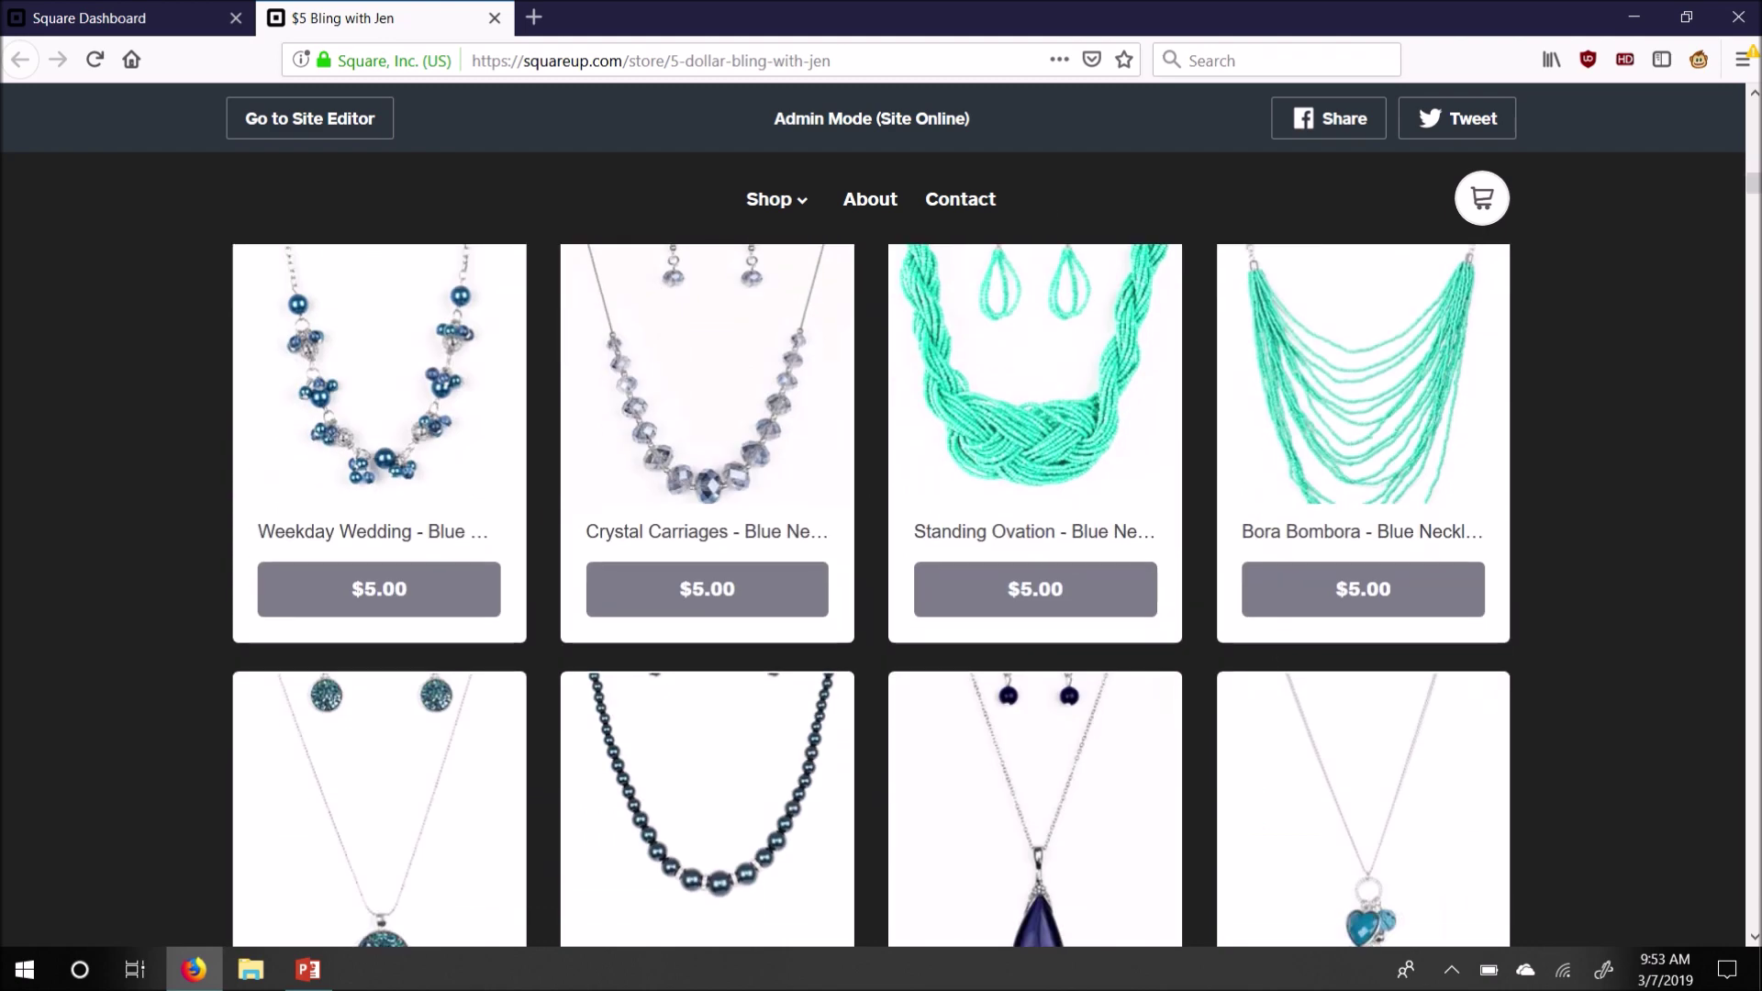
# Review the Weekday Wedding - Blue Necklace listing with its pickup, shipping and returns details, close it, and browse to the Brass section
pyautogui.click(384, 382)
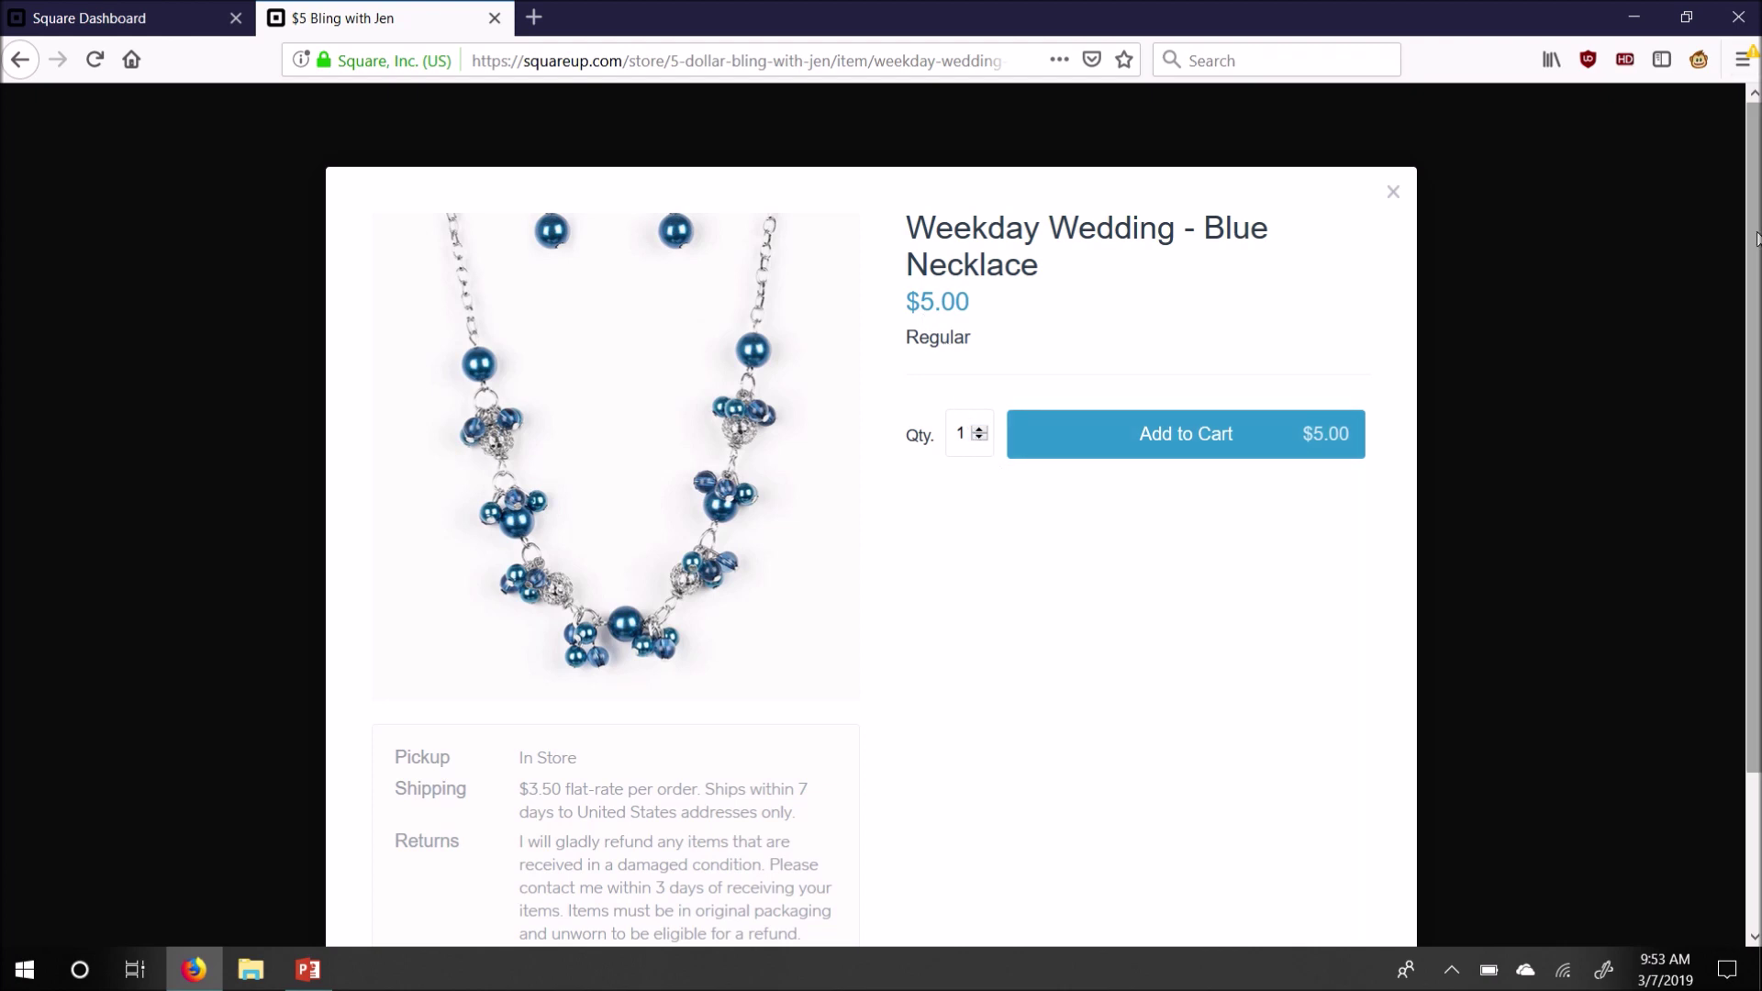
pyautogui.moveTo(1755, 239); pyautogui.dragTo(1755, 393)
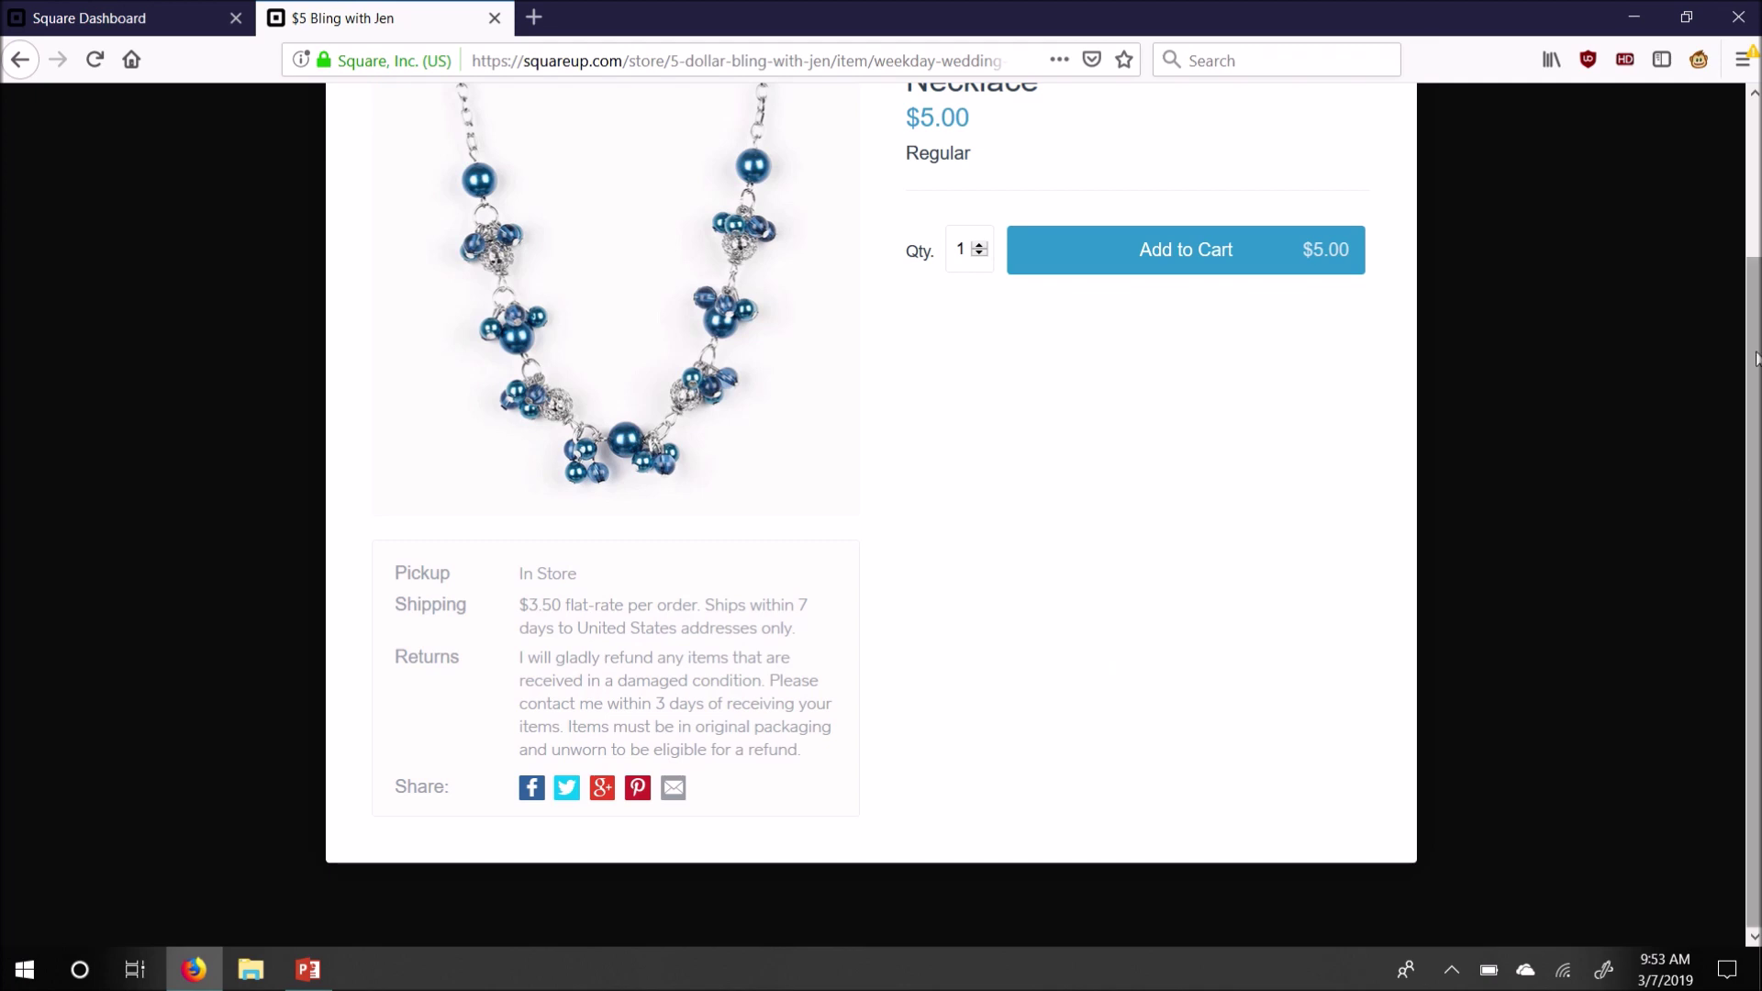
pyautogui.scroll(2, 1755, 358)
pyautogui.click(1392, 180)
pyautogui.moveTo(1753, 119); pyautogui.dragTo(1757, 225)
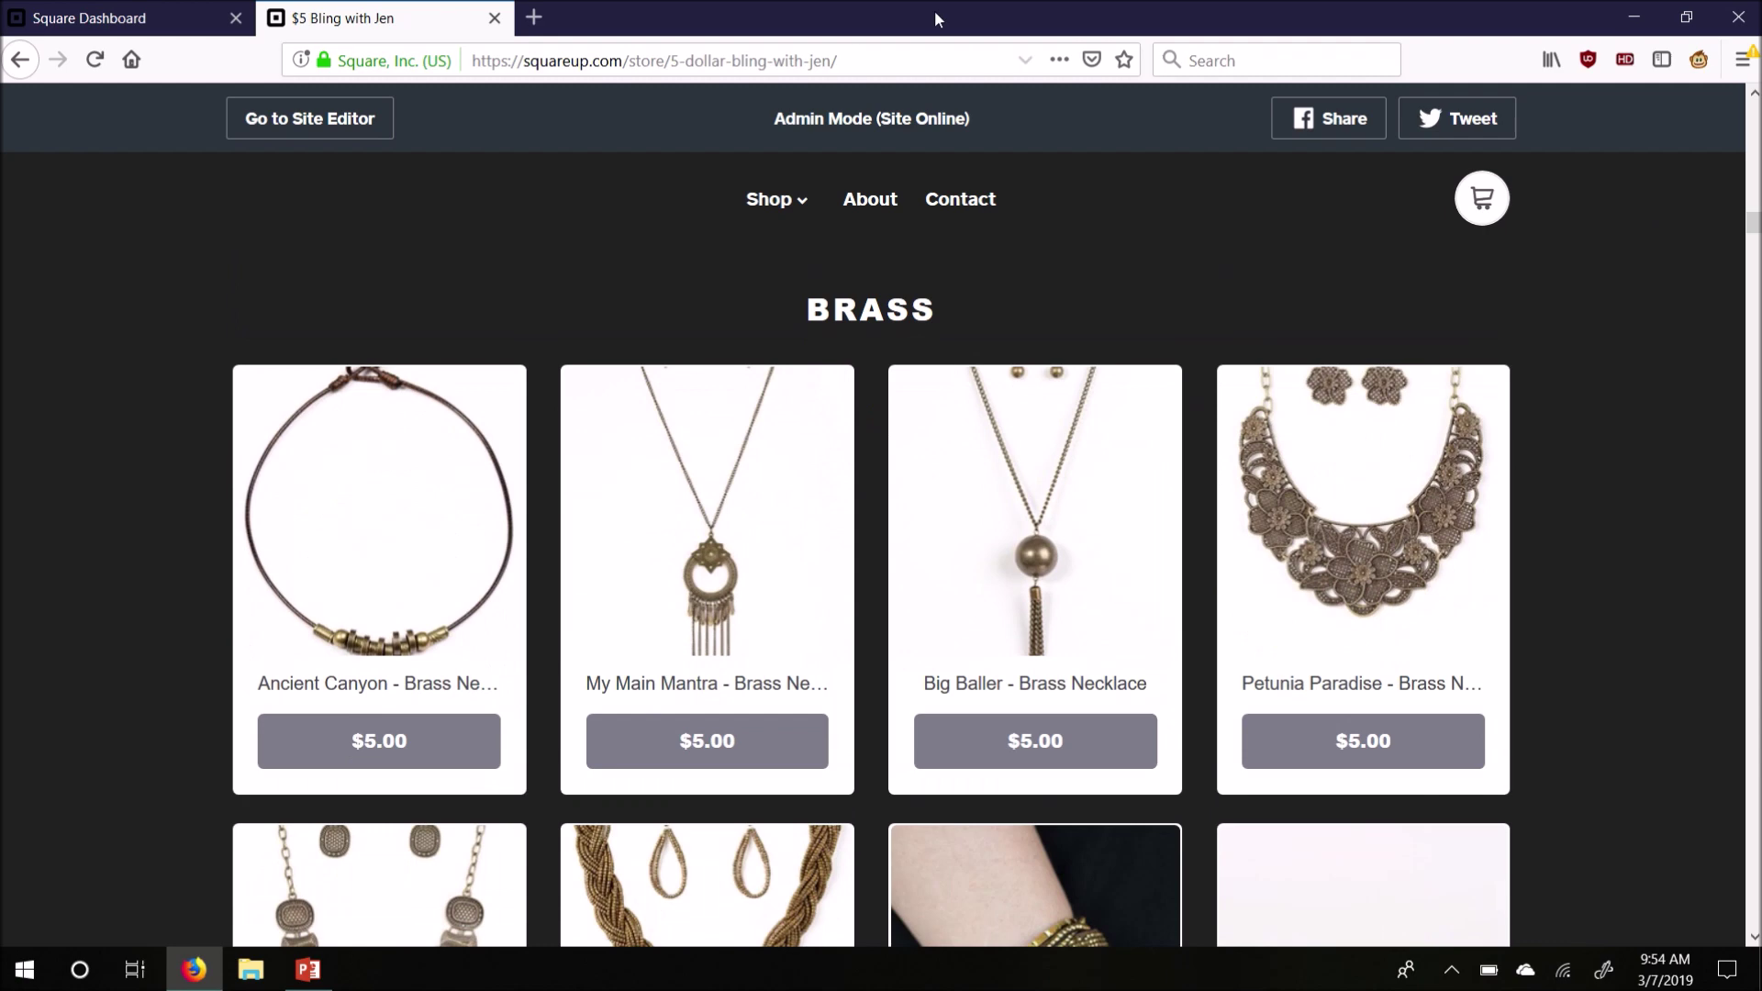
pyautogui.moveTo(934, 5)
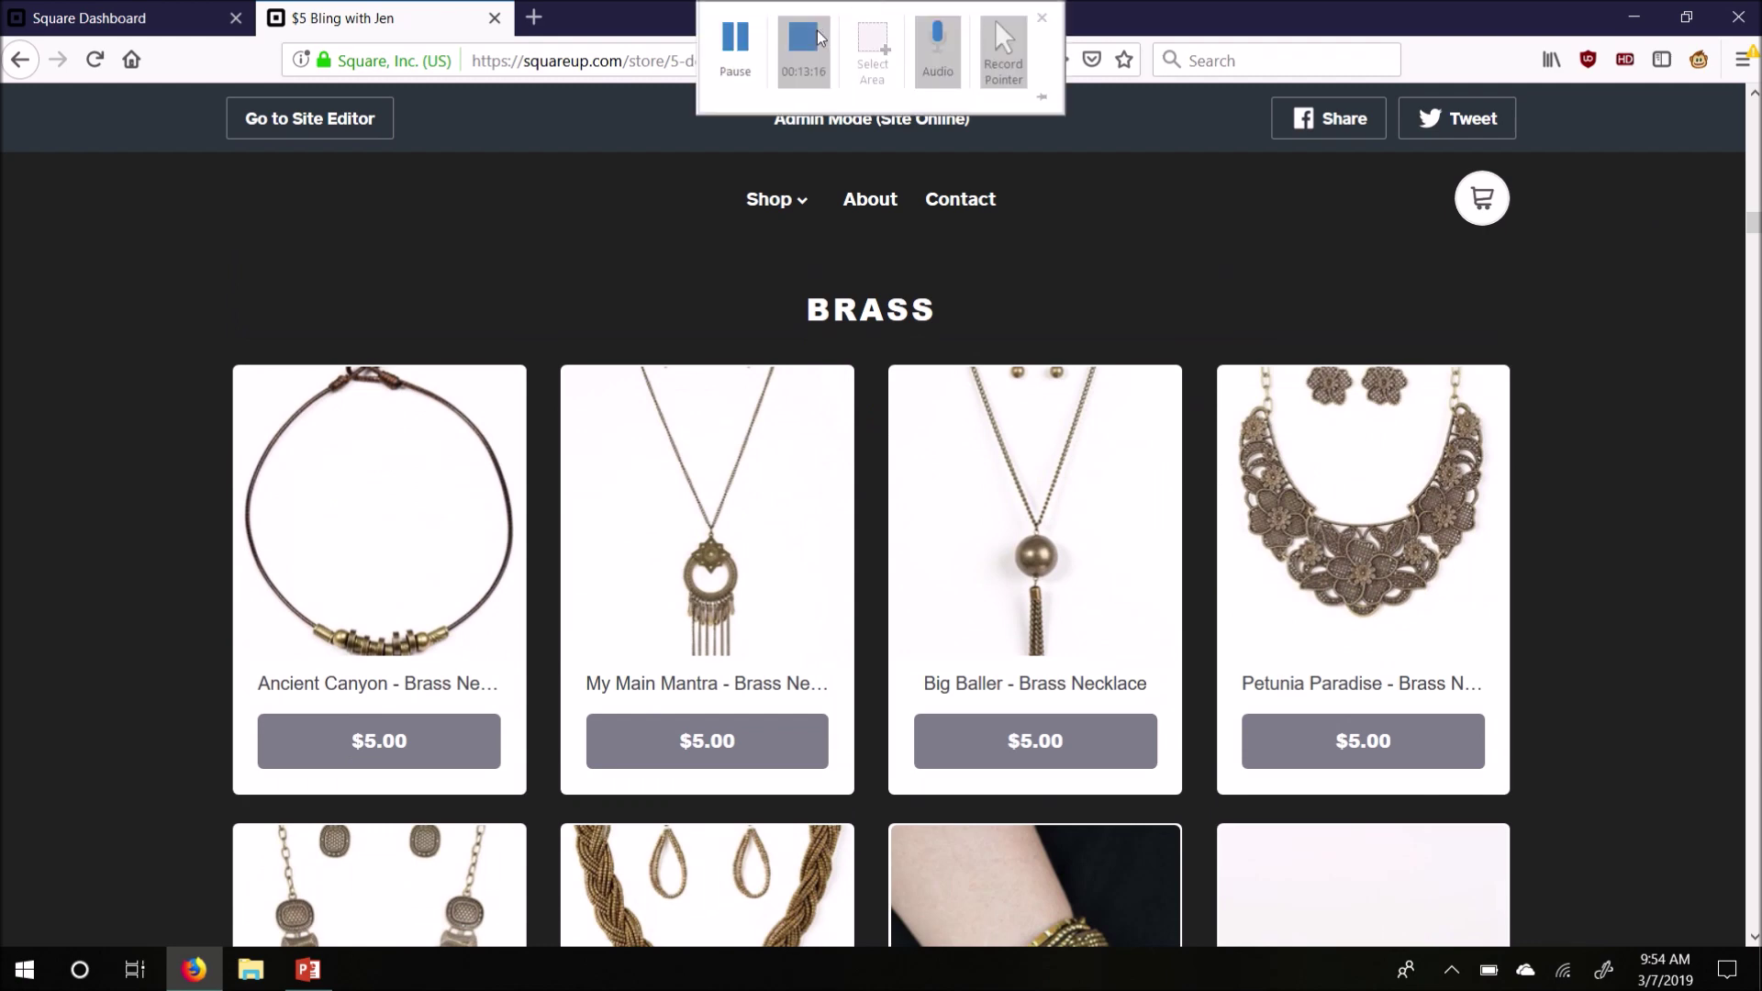
pyautogui.click(819, 37)
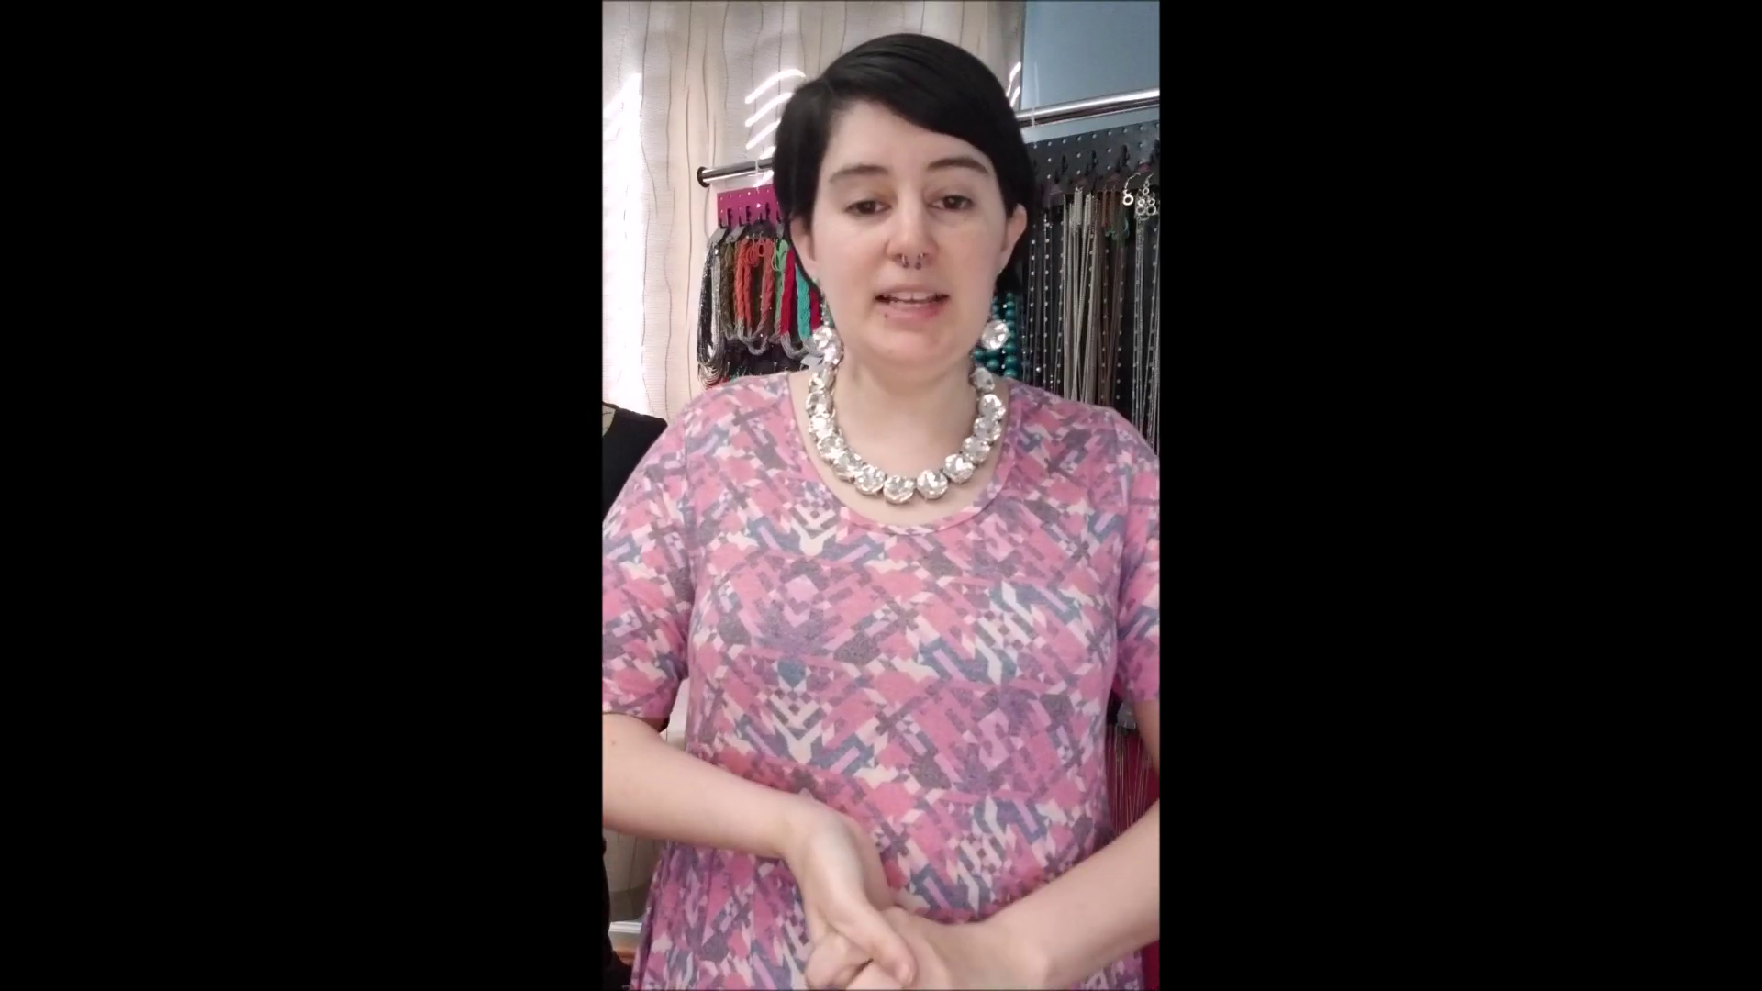